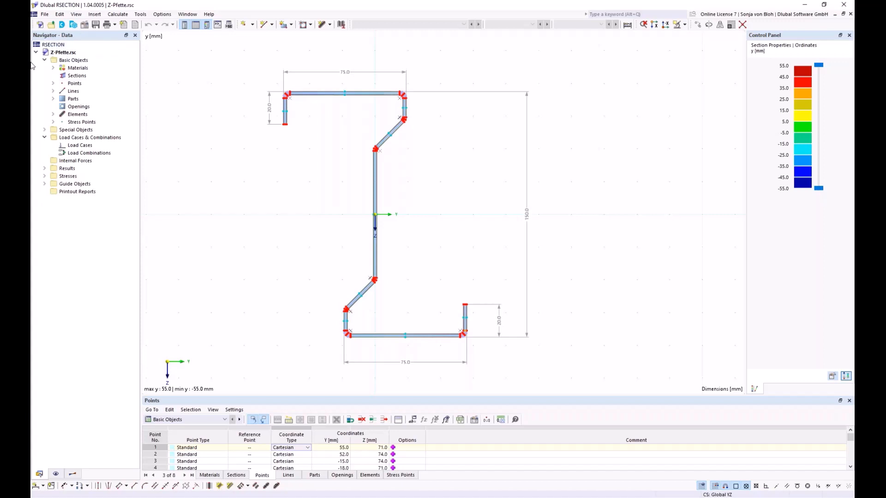
Open the data of point 1 in the Z-Pfette model for viewing and close it
{"action": "left_click", "coordinate": [53, 83]}
{"action": "double_click", "coordinate": [93, 91]}
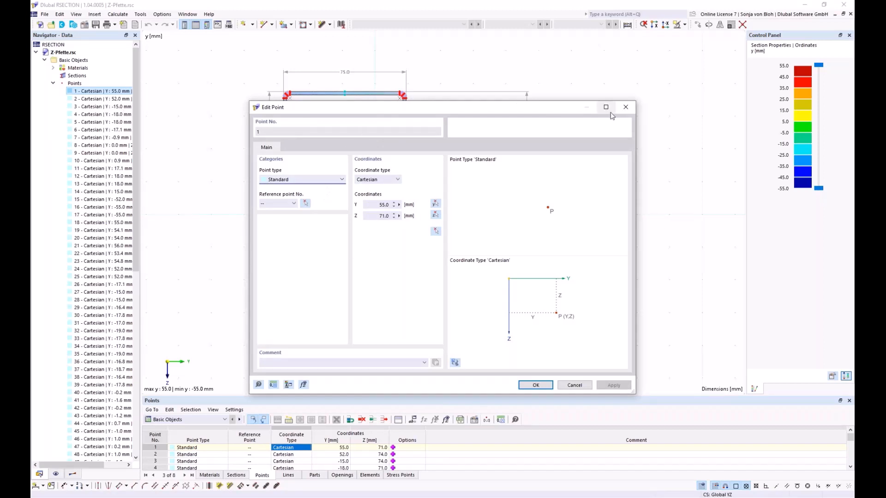
{"action": "left_click", "coordinate": [626, 107]}
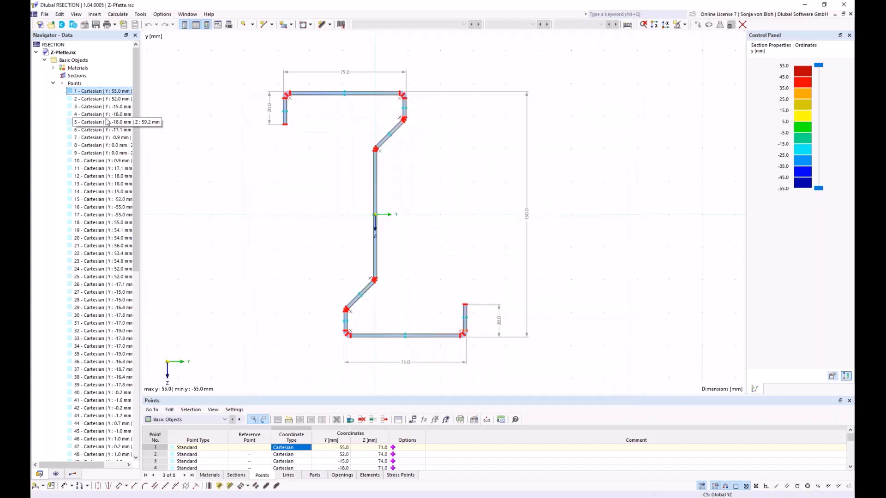
{"action": "left_click", "coordinate": [53, 83]}
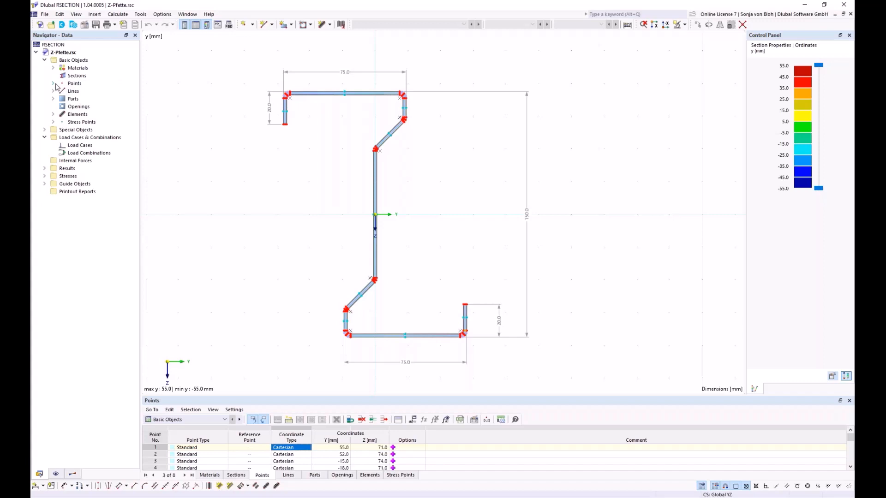
View the available ways of creating new points and dismiss them without adding a point
{"action": "left_click", "coordinate": [53, 83]}
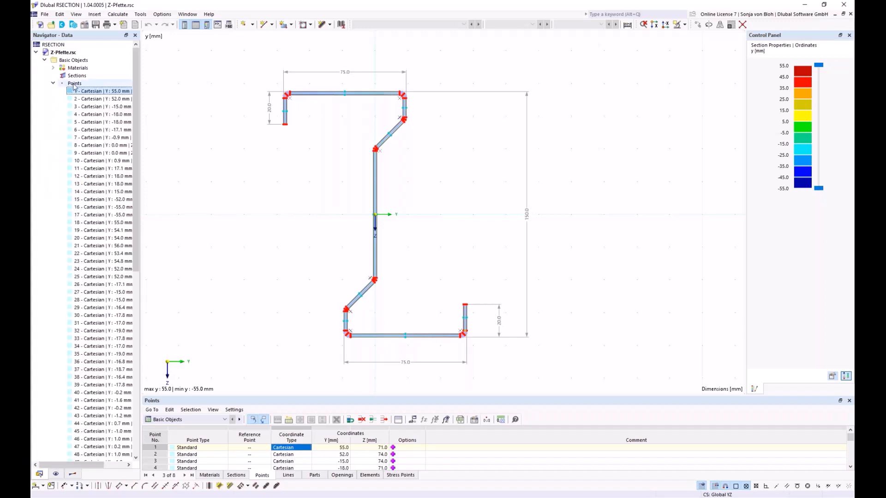
{"action": "right_click", "coordinate": [74, 84]}
{"action": "mouse_move", "coordinate": [99, 99]}
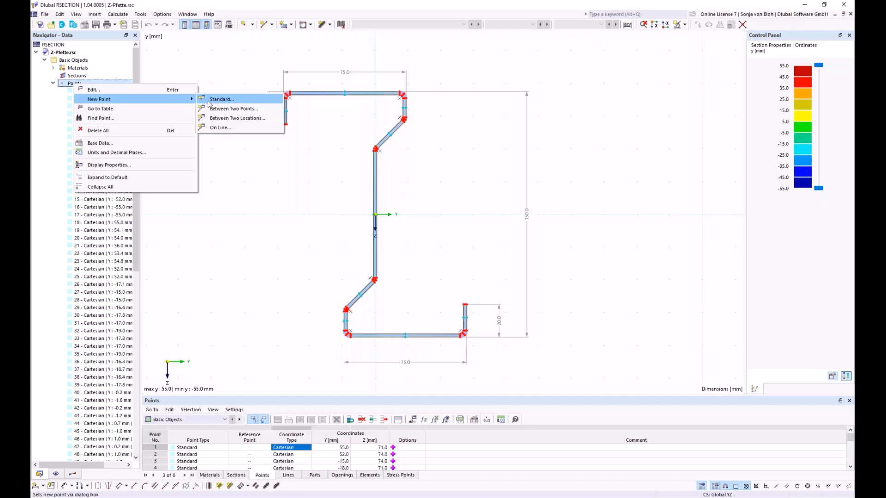
{"action": "left_click", "coordinate": [59, 476]}
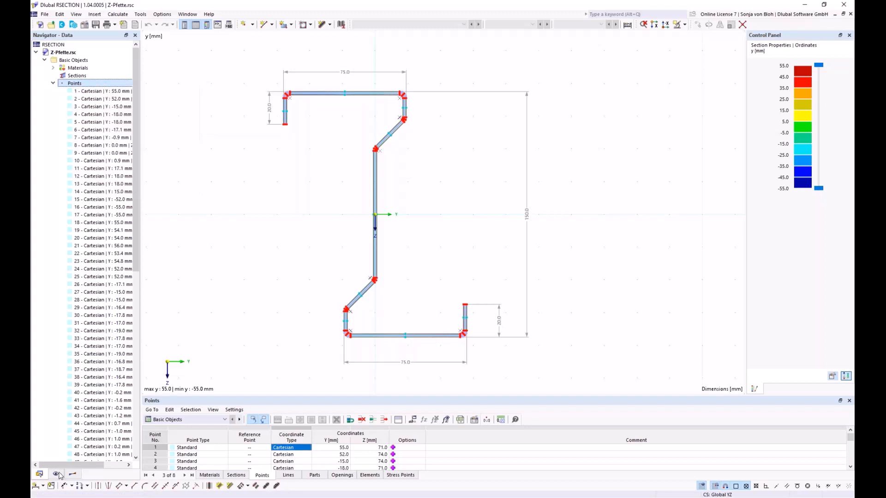
Switch the display of the model's points off and back on
{"action": "left_click", "coordinate": [59, 475]}
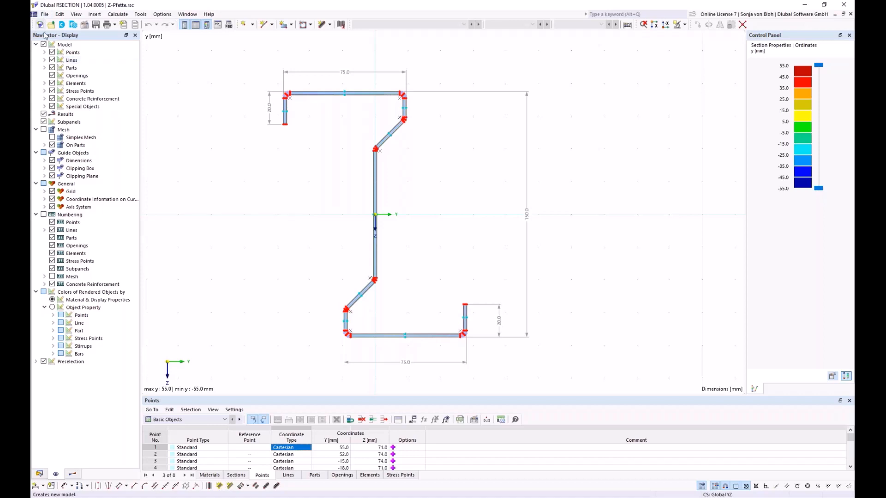
{"action": "left_click", "coordinate": [53, 53]}
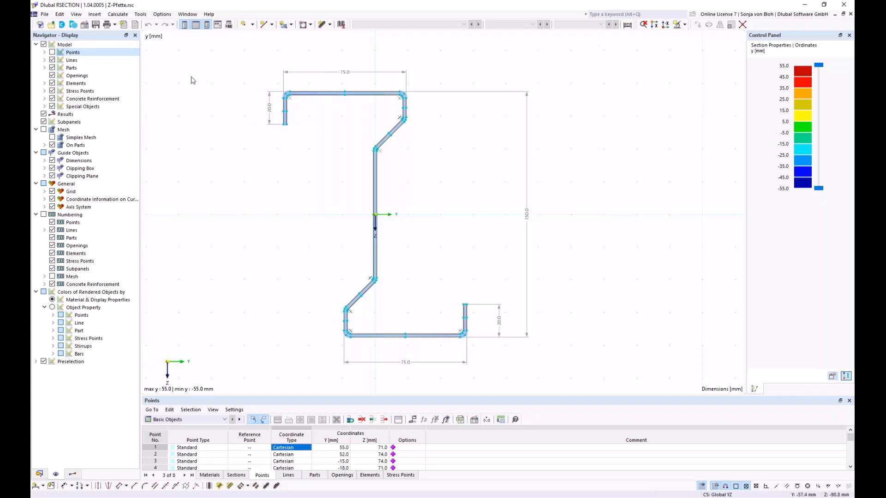
{"action": "left_click", "coordinate": [52, 53]}
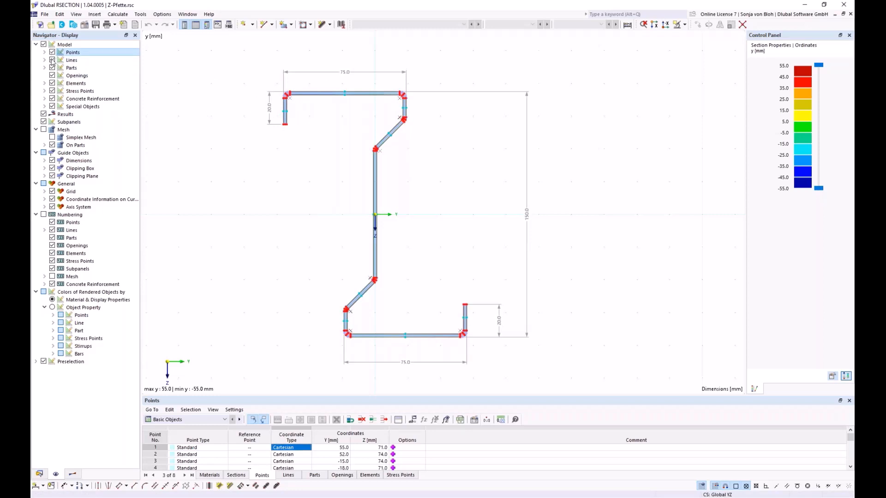
Set the displayed results to Thin-Walled Analysis
{"action": "left_click", "coordinate": [74, 474]}
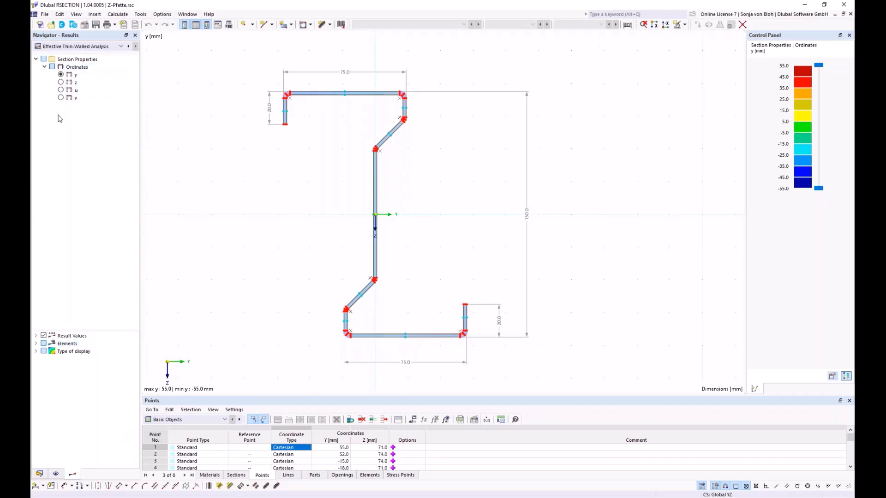
{"action": "left_click", "coordinate": [81, 46]}
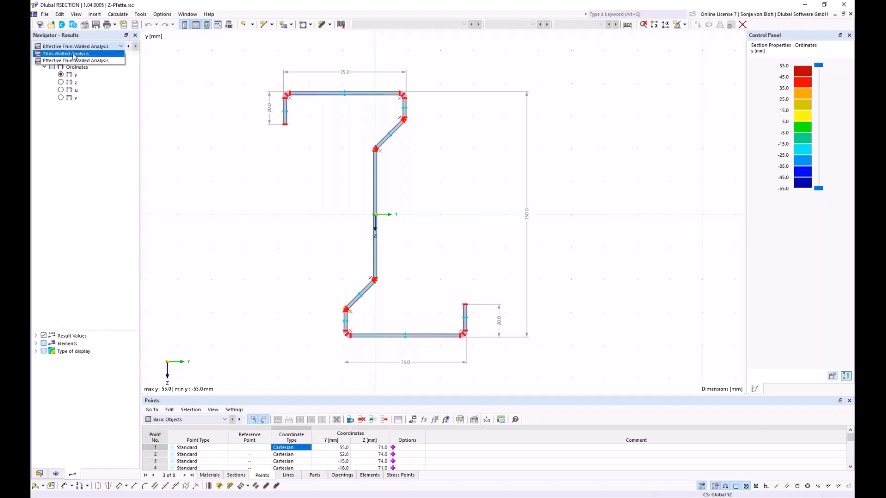
{"action": "left_click", "coordinate": [74, 55]}
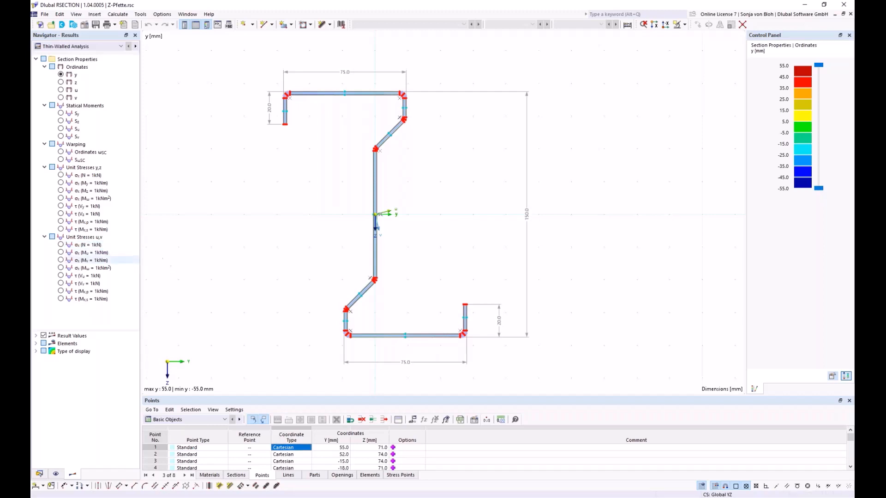
{"action": "mouse_move", "coordinate": [287, 223]}
{"action": "middle_mouse_down"}
{"action": "mouse_move", "coordinate": [386, 224]}
{"action": "mouse_move", "coordinate": [190, 221]}
{"action": "mouse_move", "coordinate": [271, 204]}
{"action": "middle_mouse_up"}
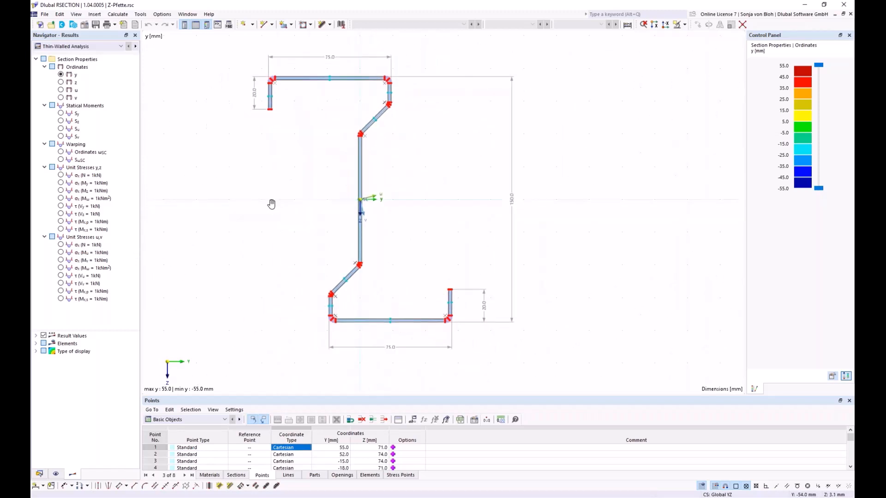
{"action": "scroll", "coordinate": [271, 204], "scroll_direction": "down", "scroll_amount": 4}
{"action": "scroll", "coordinate": [271, 203], "scroll_direction": "up", "scroll_amount": 4}
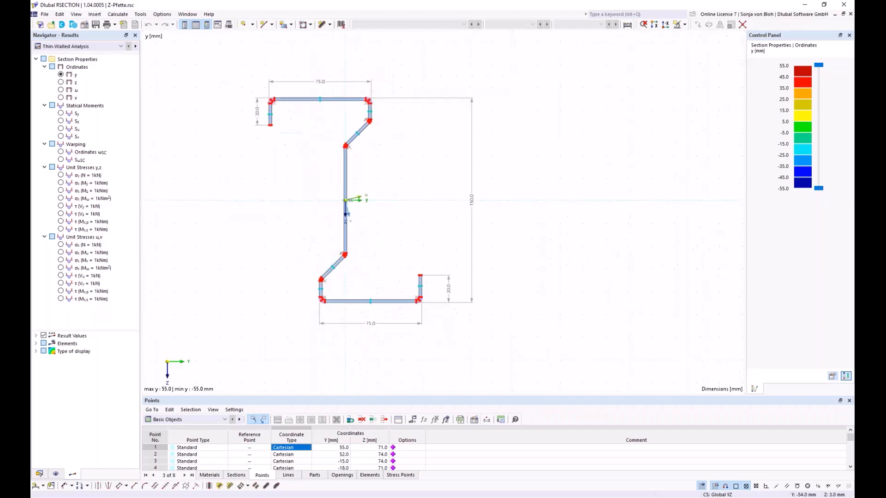
{"action": "scroll", "coordinate": [258, 203], "scroll_direction": "down", "scroll_amount": 3}
{"action": "scroll", "coordinate": [259, 203], "scroll_direction": "up", "scroll_amount": 3}
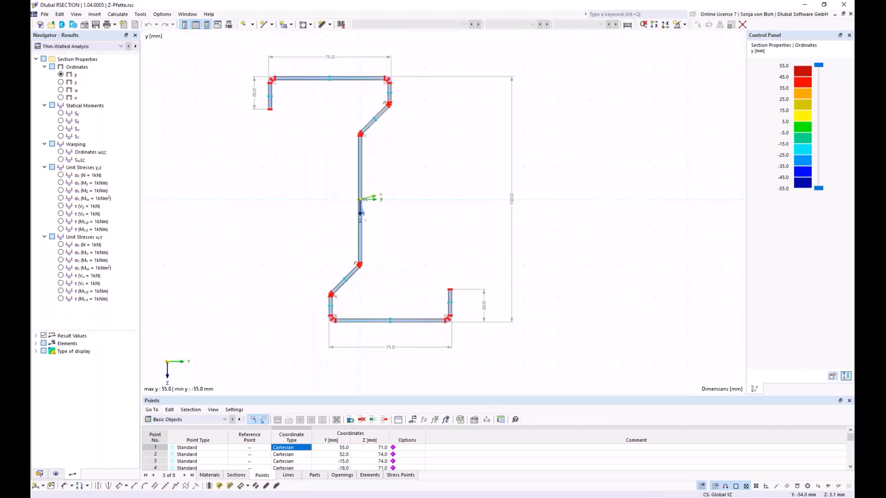
{"action": "right_click", "coordinate": [264, 193]}
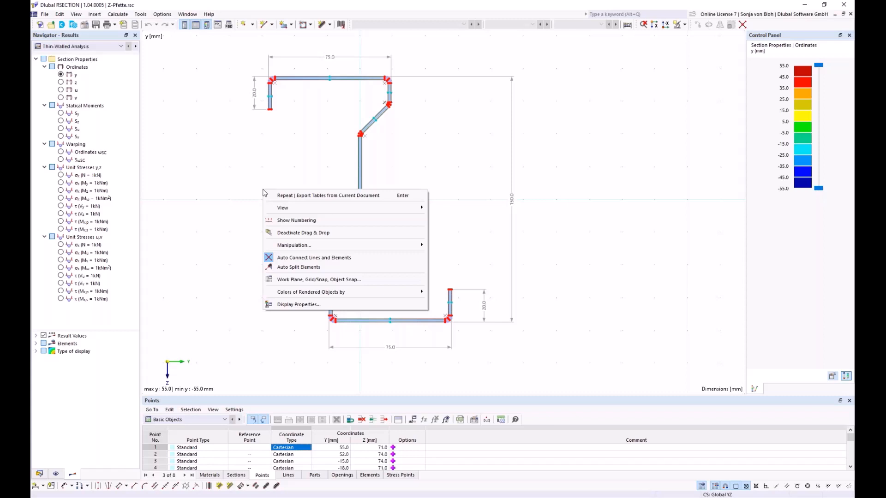
{"action": "left_click", "coordinate": [244, 152]}
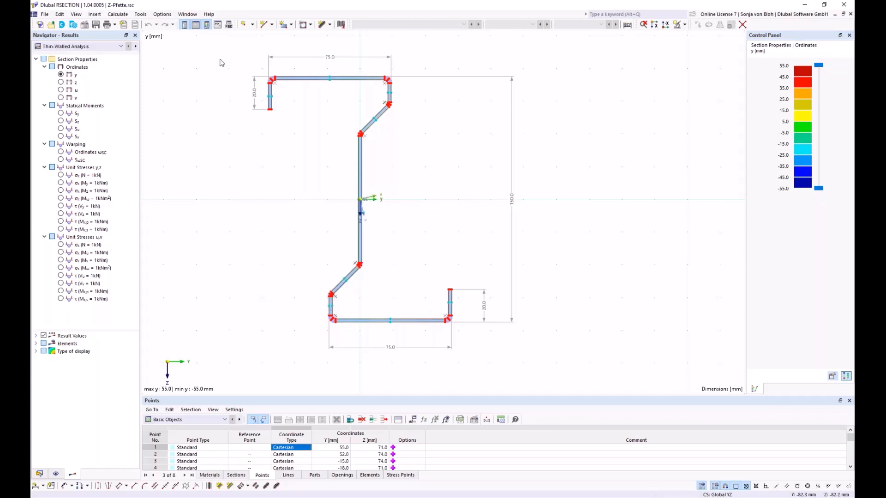
Select the upper flange's free lip with an enclosing window and with a crossing window, clearing the selection each time
{"action": "left_click_drag", "start_coordinate": [220, 54], "coordinate": [300, 133]}
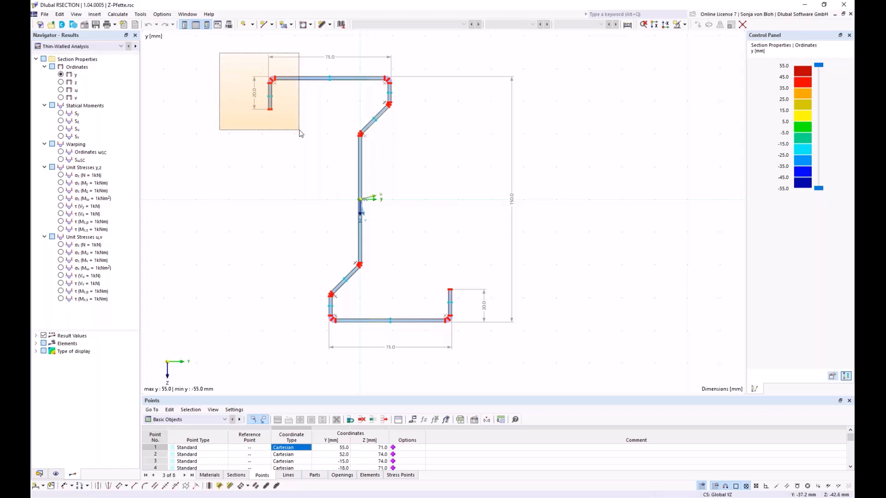
{"action": "left_click_drag", "start_coordinate": [299, 133], "coordinate": [301, 133]}
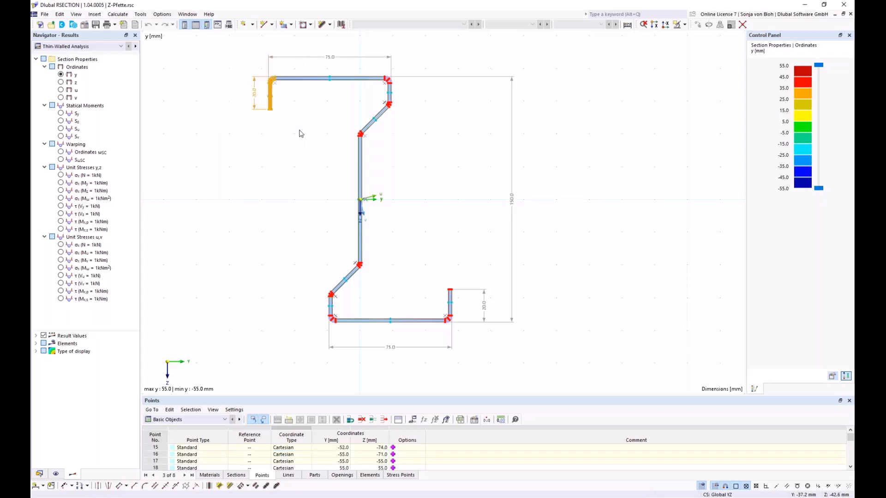
{"action": "key", "text": "Escape"}
{"action": "left_click_drag", "start_coordinate": [297, 133], "coordinate": [228, 65]}
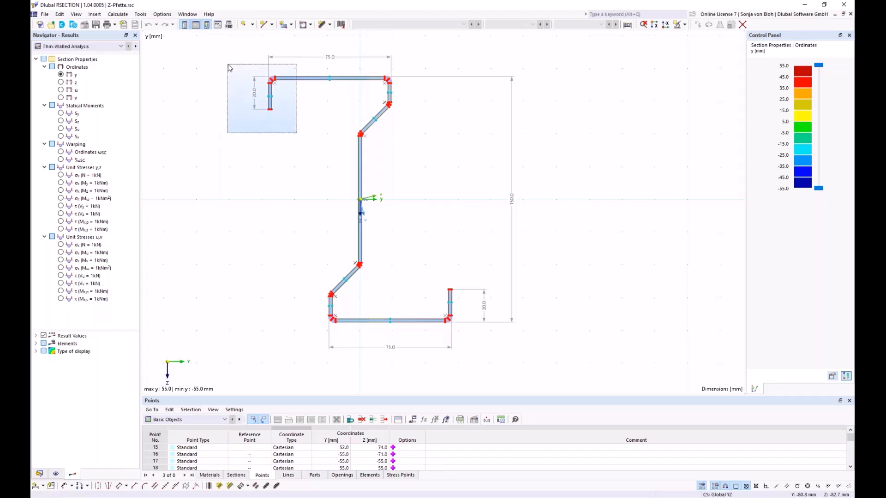
{"action": "left_click_drag", "start_coordinate": [229, 68], "coordinate": [230, 67]}
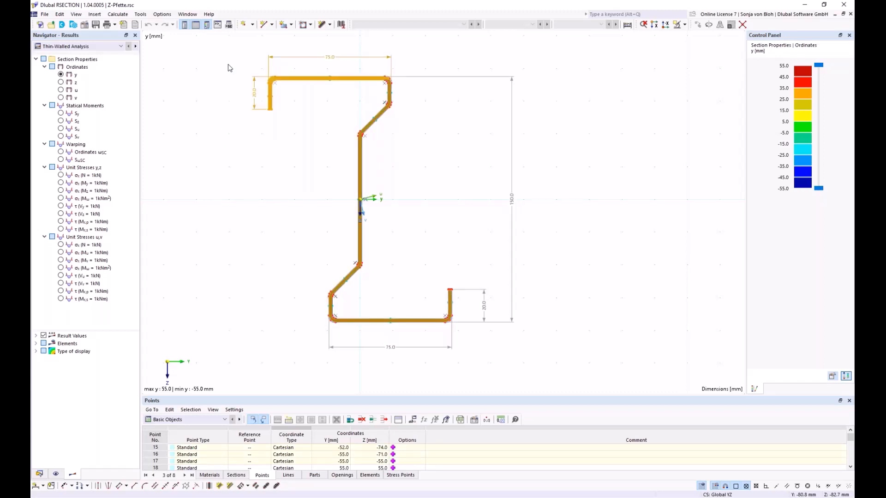
{"action": "left_click", "coordinate": [248, 124]}
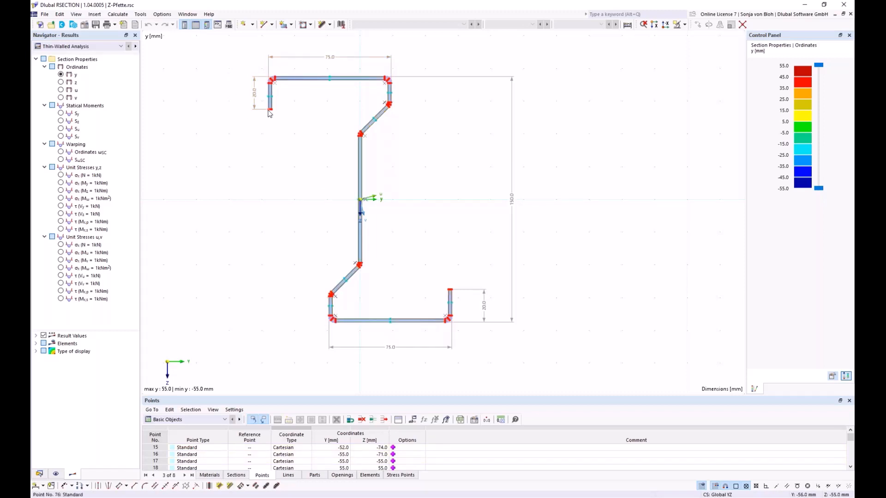
Select the free end point of the upper flange's lip and examine the lip and its corner up close
{"action": "left_click", "coordinate": [268, 110]}
{"action": "scroll", "coordinate": [253, 109], "scroll_direction": "up", "scroll_amount": 8}
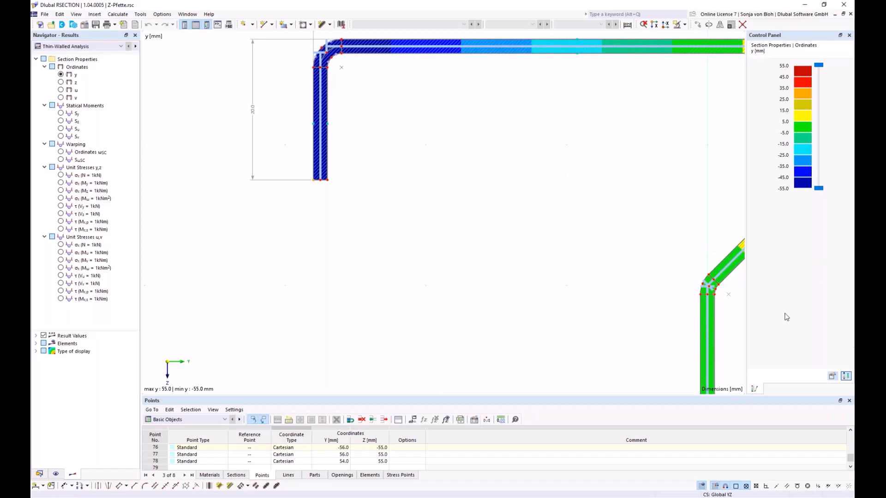
{"action": "key", "text": "alt+Tab"}
Start a new model named Example 1 and set its analysis method to Thin-Walled Analysis
{"action": "left_click", "coordinate": [40, 25]}
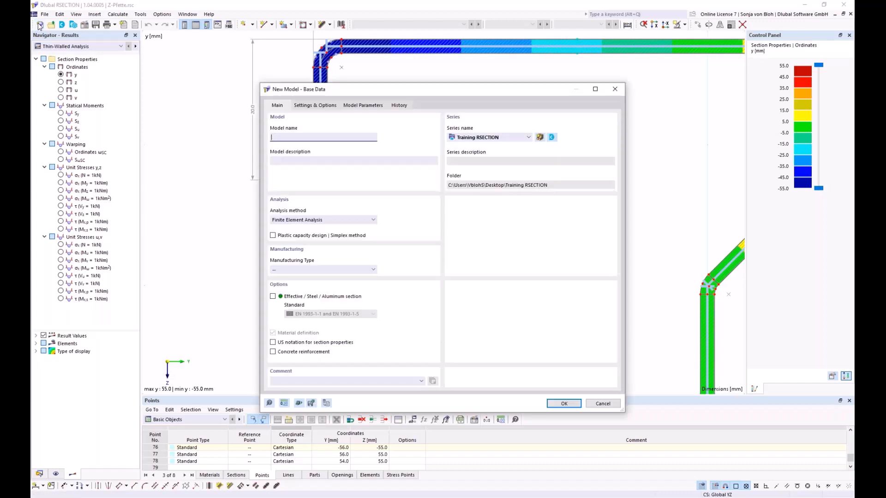
{"action": "left_click_drag", "start_coordinate": [334, 91], "coordinate": [311, 68]}
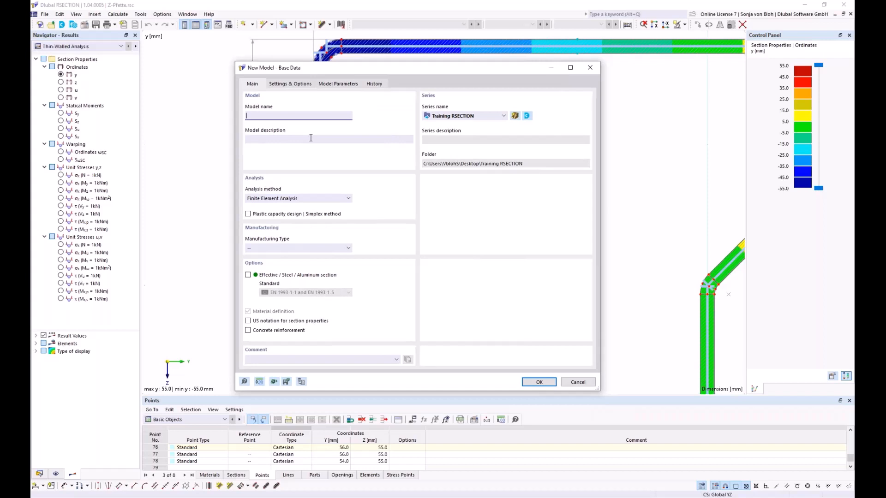
{"action": "type", "text": "Example 1"}
{"action": "left_click", "coordinate": [349, 199]}
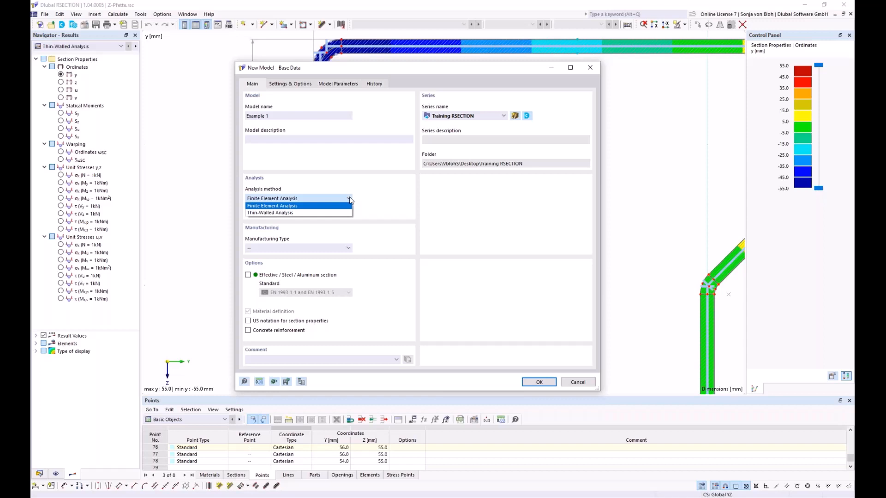
{"action": "left_click", "coordinate": [281, 214]}
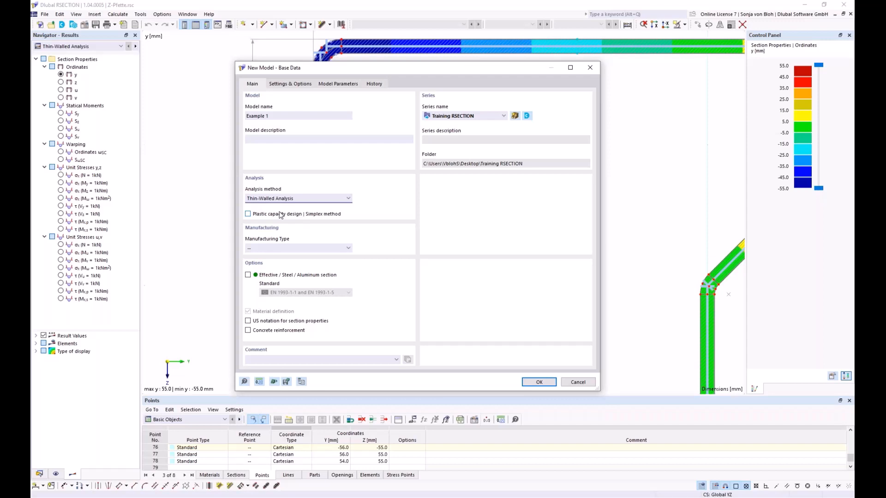
Enable the Effective / Steel / Aluminum section option with standard EN 1993-1-1 and EN 1993-1-5, and create the model
{"action": "left_click", "coordinate": [254, 276]}
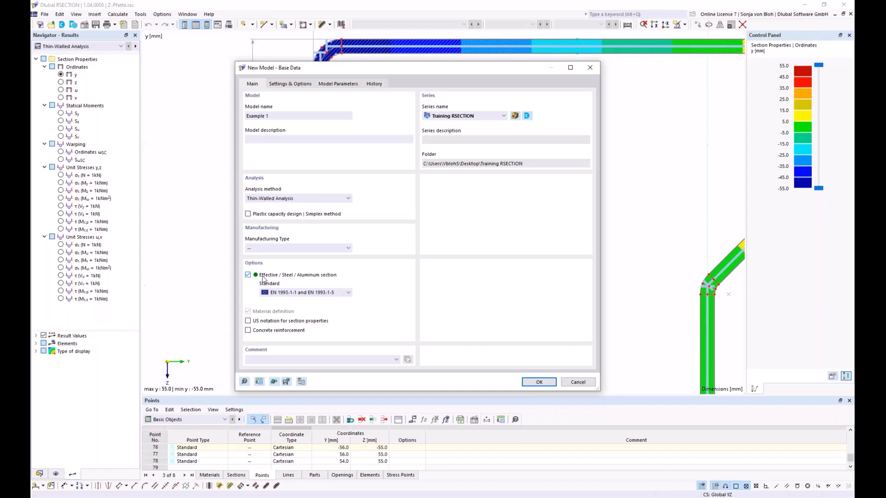
{"action": "left_click", "coordinate": [348, 294]}
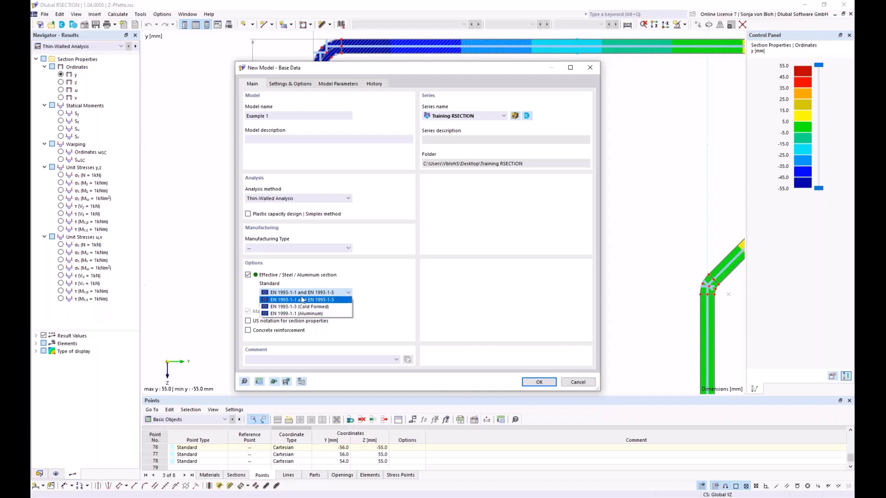
{"action": "left_click", "coordinate": [301, 300]}
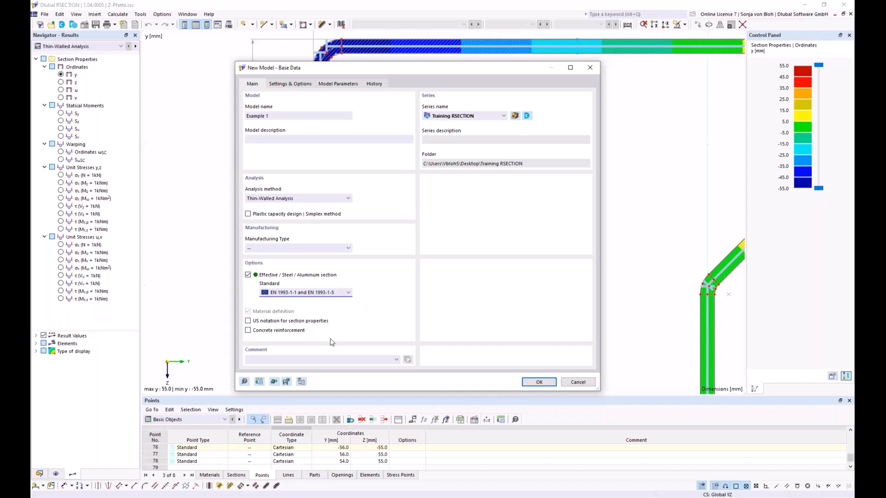
{"action": "left_click", "coordinate": [540, 383]}
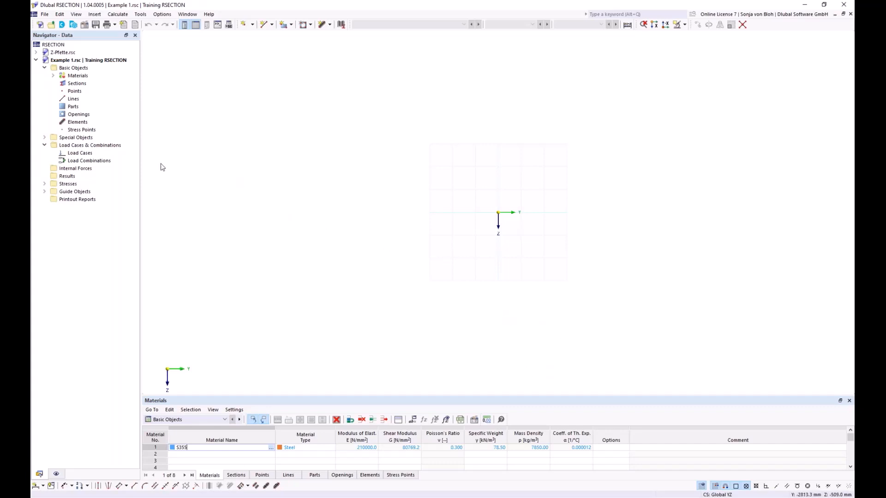
Open the S355 material for editing and search the name suggestions for S235
{"action": "left_click", "coordinate": [53, 76]}
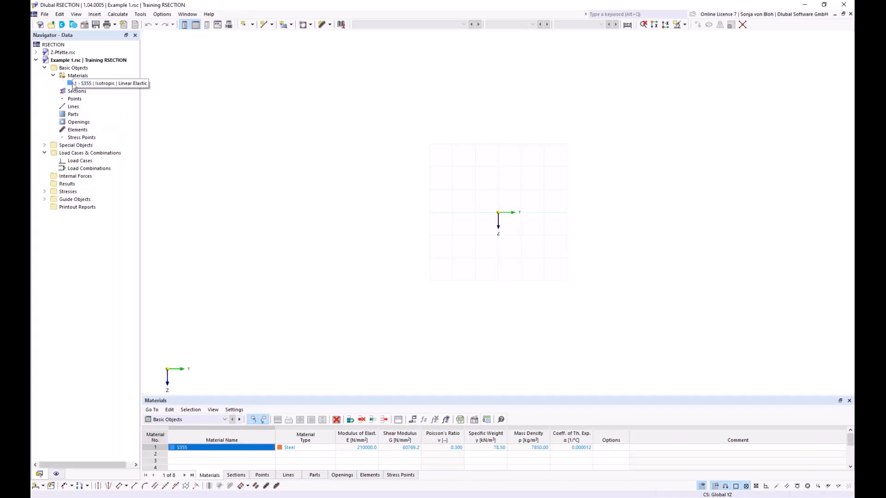
{"action": "double_click", "coordinate": [95, 83]}
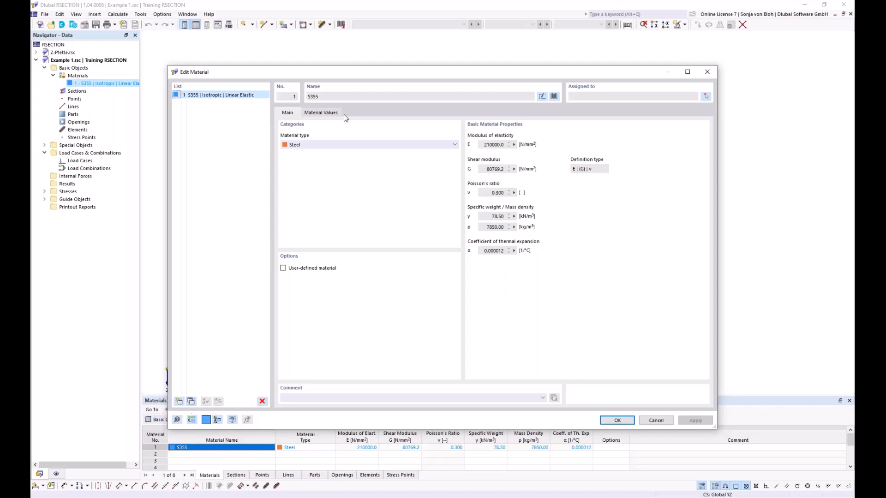
{"action": "left_click", "coordinate": [542, 96]}
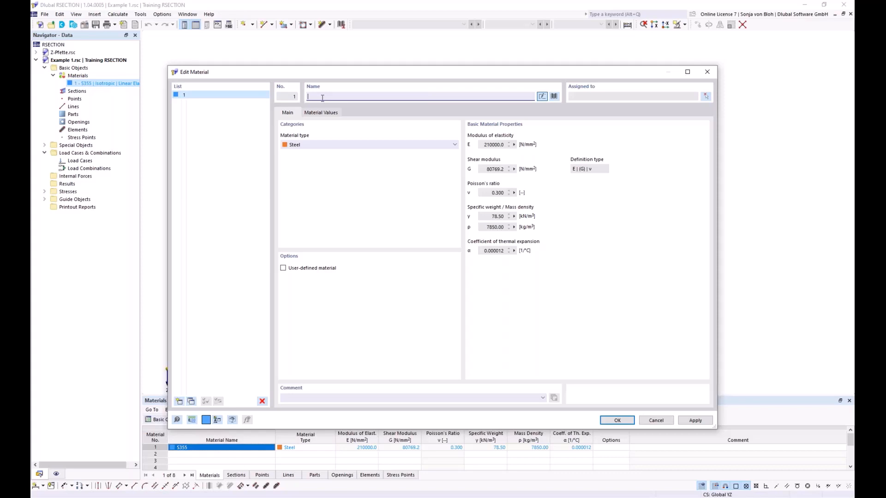
{"action": "type", "text": "S23"}
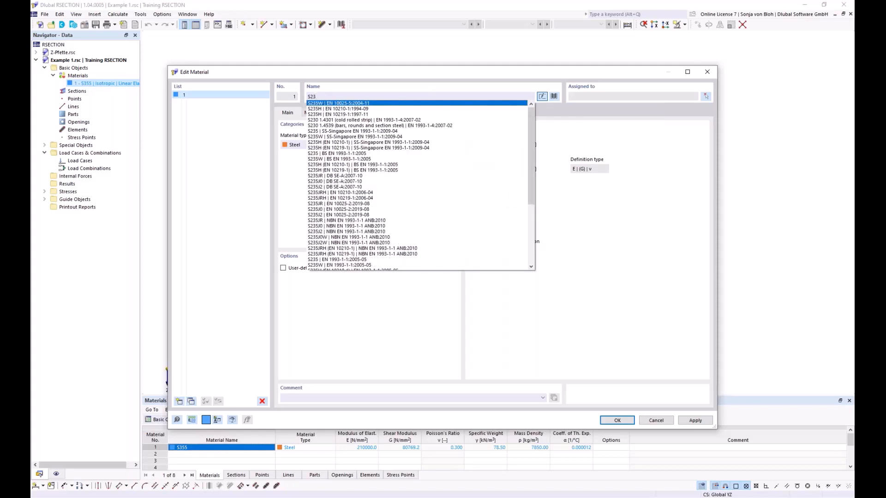
{"action": "type", "text": "5"}
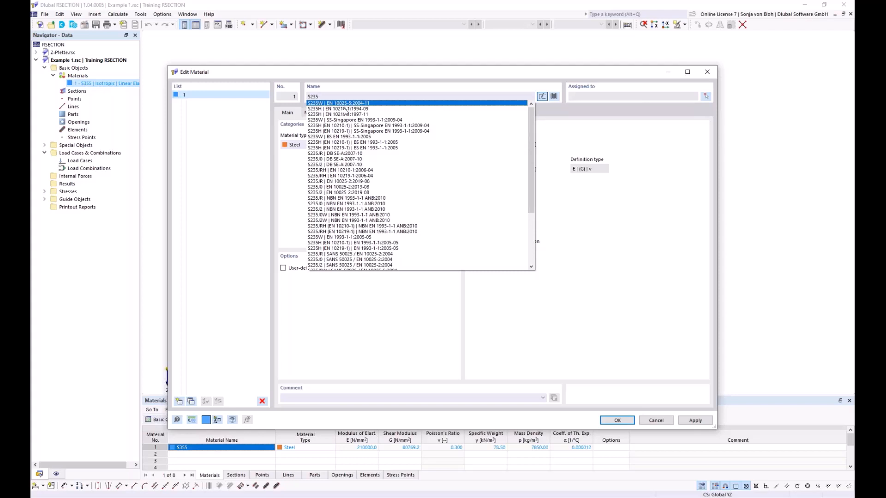
{"action": "left_click", "coordinate": [354, 79]}
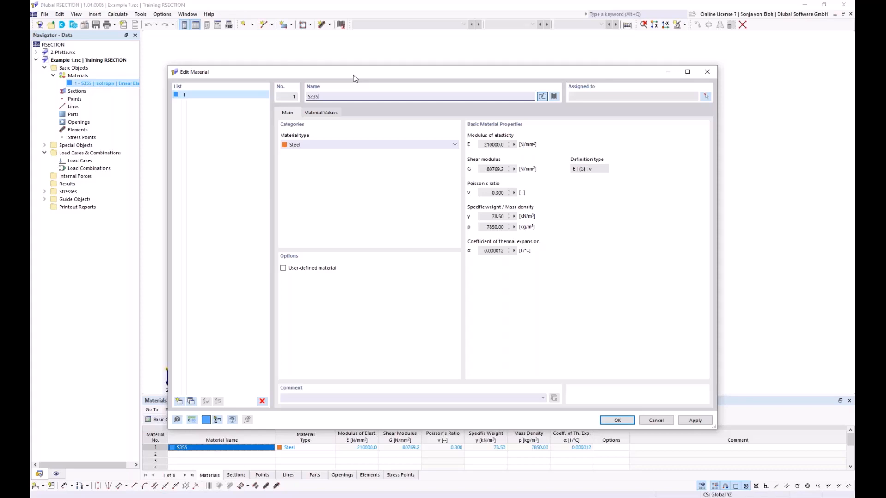
Filter the material library to steel, search it for S 355 and assign the S355 grade from the CYS EN 1993-1-1 series
{"action": "left_click", "coordinate": [554, 97]}
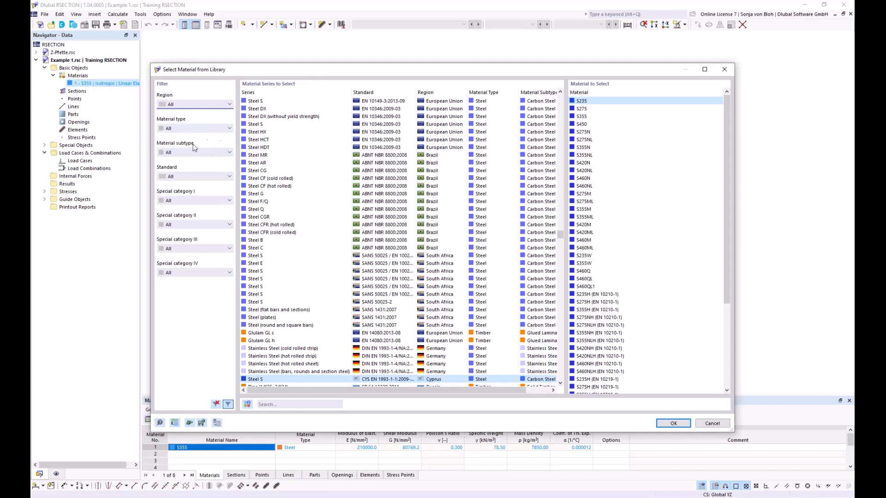
{"action": "left_click", "coordinate": [229, 129]}
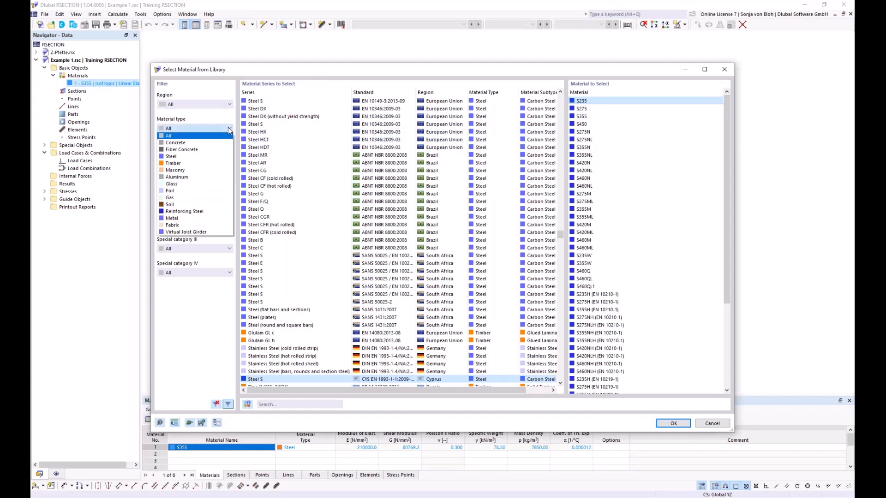
{"action": "left_click", "coordinate": [185, 157]}
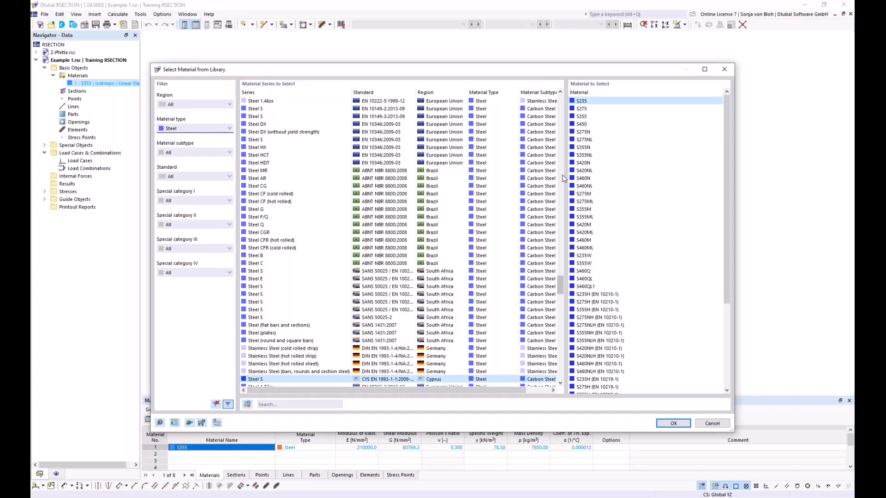
{"action": "left_click", "coordinate": [269, 404]}
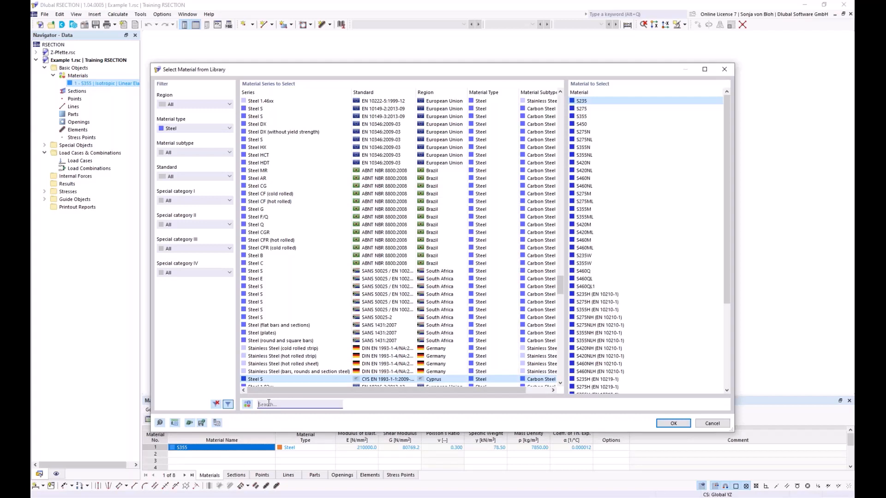
{"action": "type", "text": "s 355"}
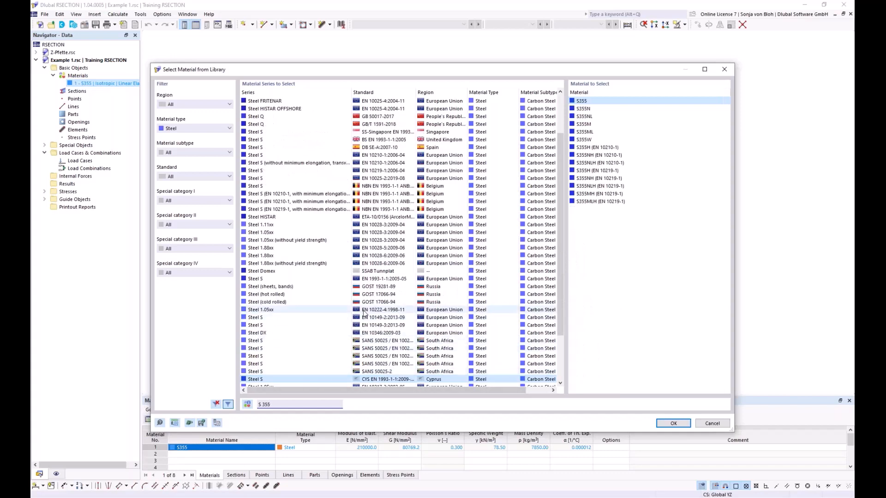
{"action": "scroll", "coordinate": [364, 313], "scroll_direction": "down", "scroll_amount": 2}
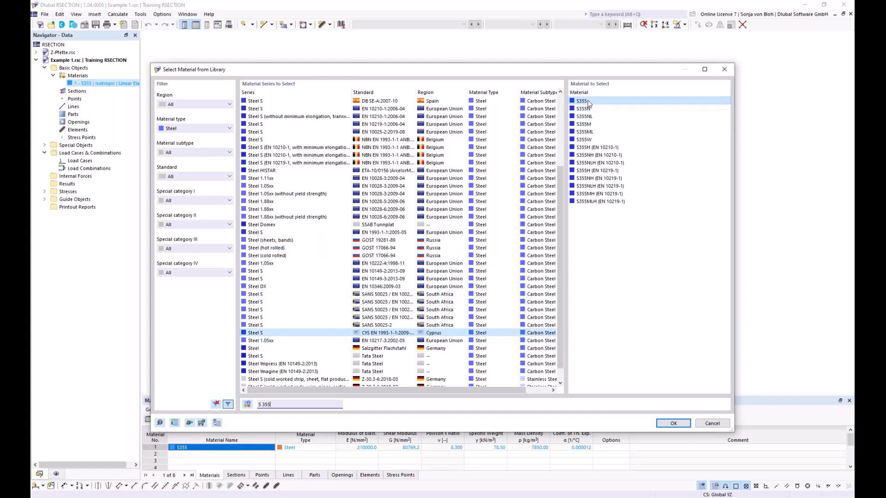
{"action": "left_click", "coordinate": [673, 423]}
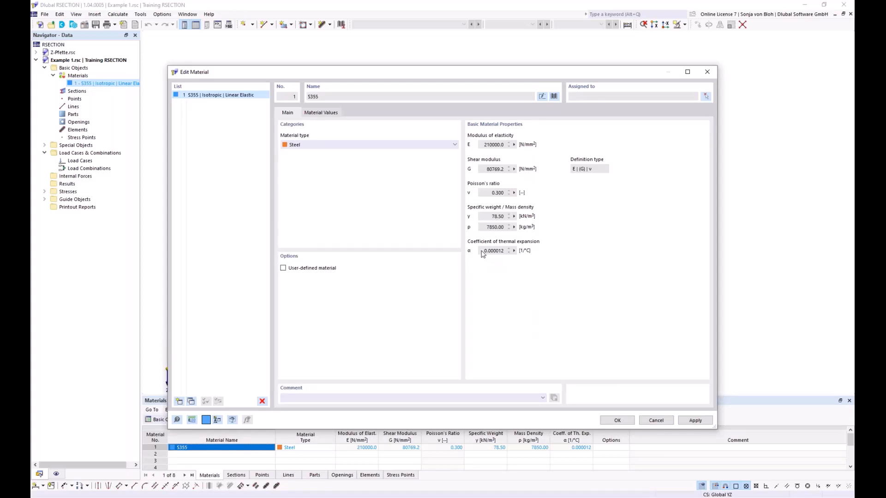
Check the S355 material values with the user-defined option temporarily enabled, and accept the material as a standard one
{"action": "left_click", "coordinate": [283, 268]}
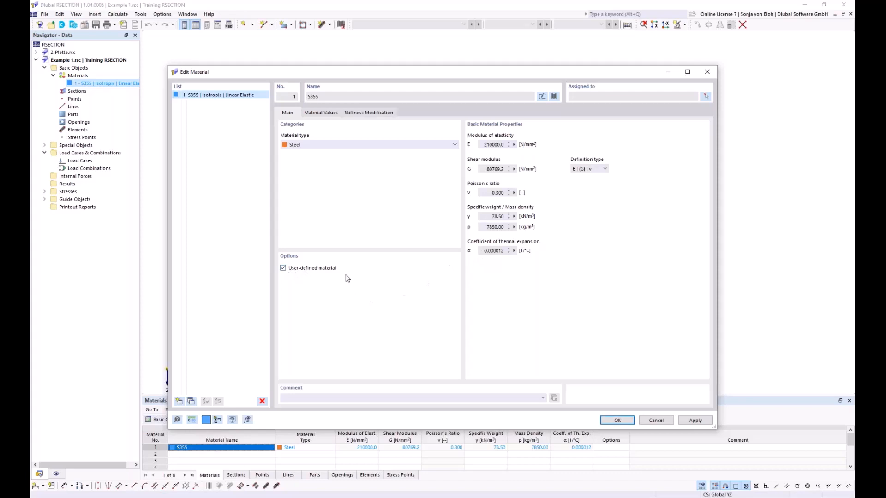
{"action": "left_click", "coordinate": [326, 114]}
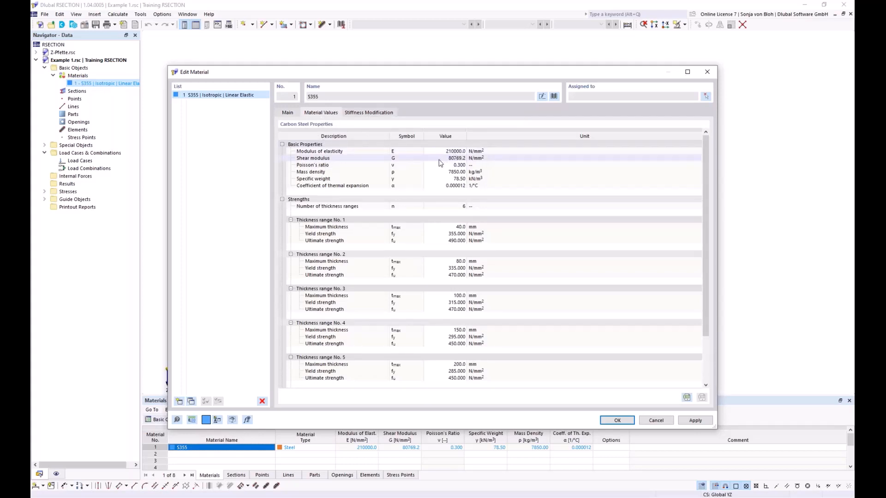
{"action": "left_click", "coordinate": [290, 114]}
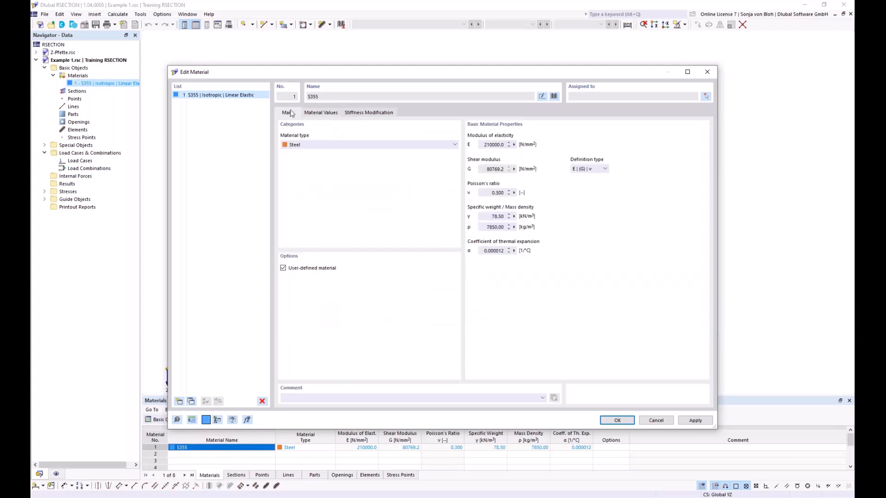
{"action": "left_click", "coordinate": [283, 268]}
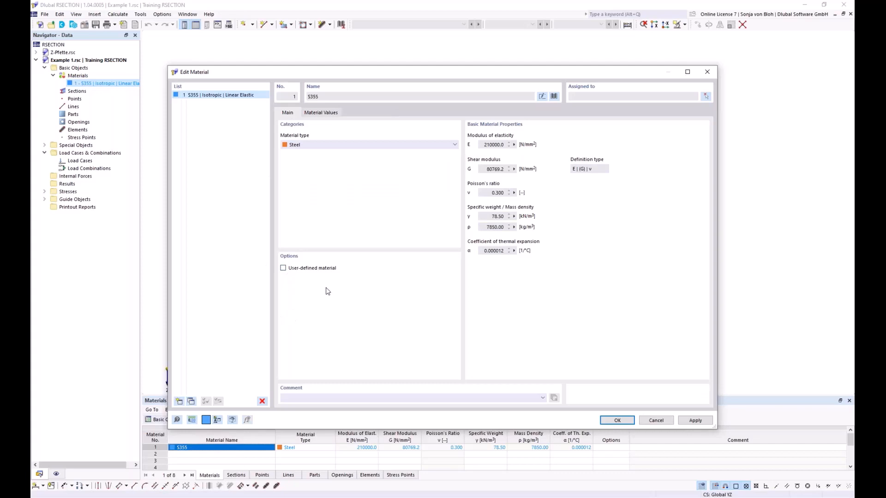
{"action": "left_click", "coordinate": [619, 421]}
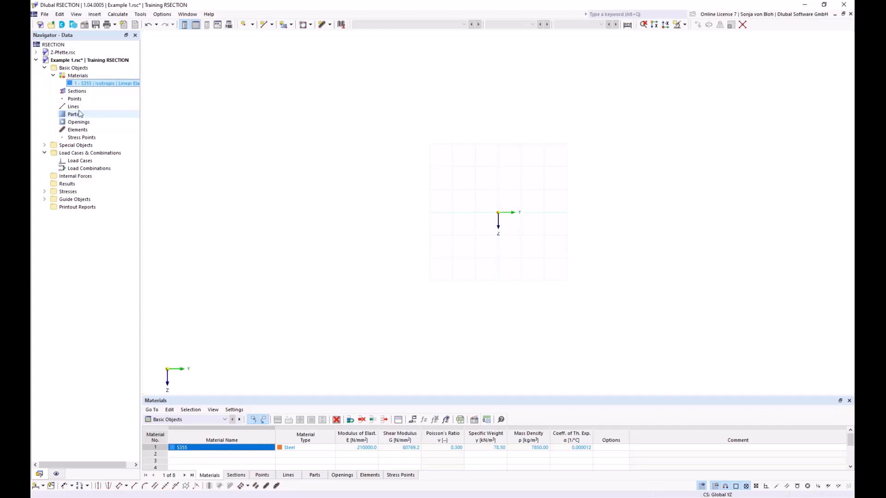
{"action": "left_click", "coordinate": [331, 25]}
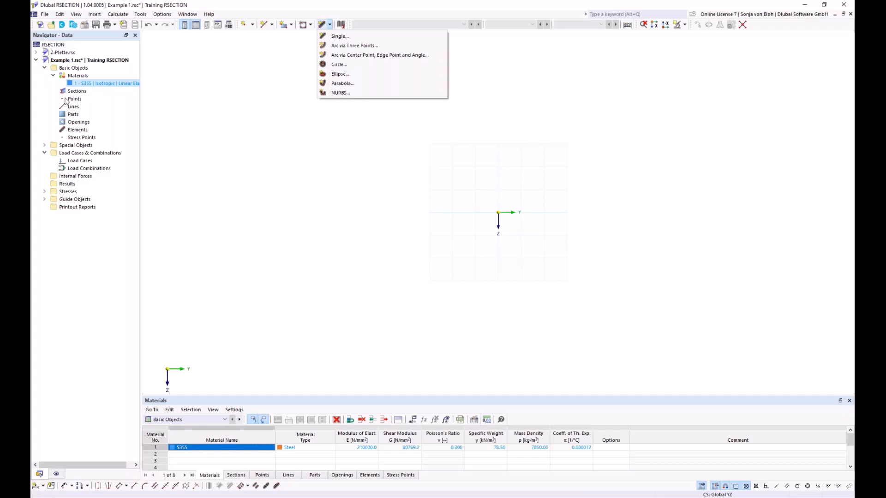
{"action": "left_click", "coordinate": [83, 130]}
{"action": "right_click", "coordinate": [82, 130]}
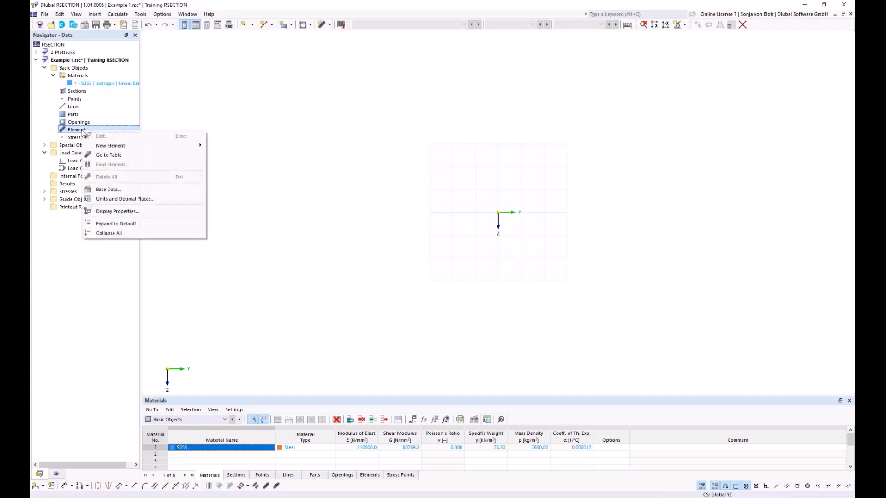
{"action": "mouse_move", "coordinate": [111, 145]}
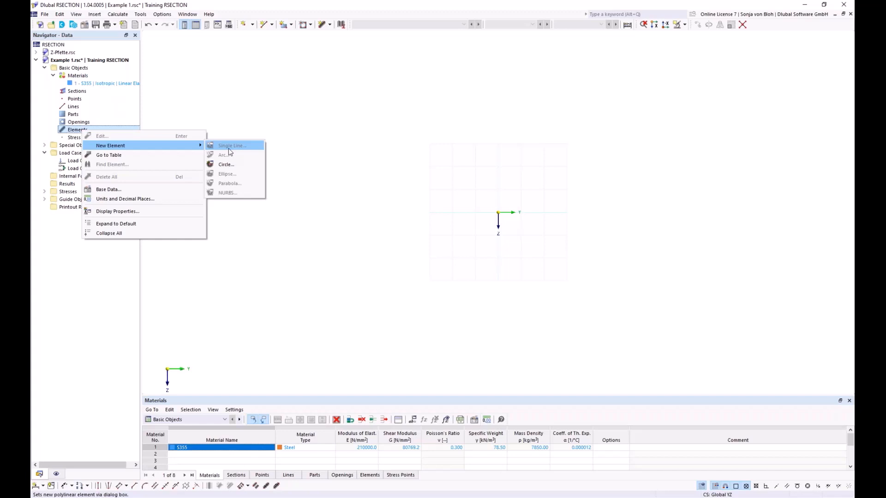
{"action": "left_click", "coordinate": [312, 144]}
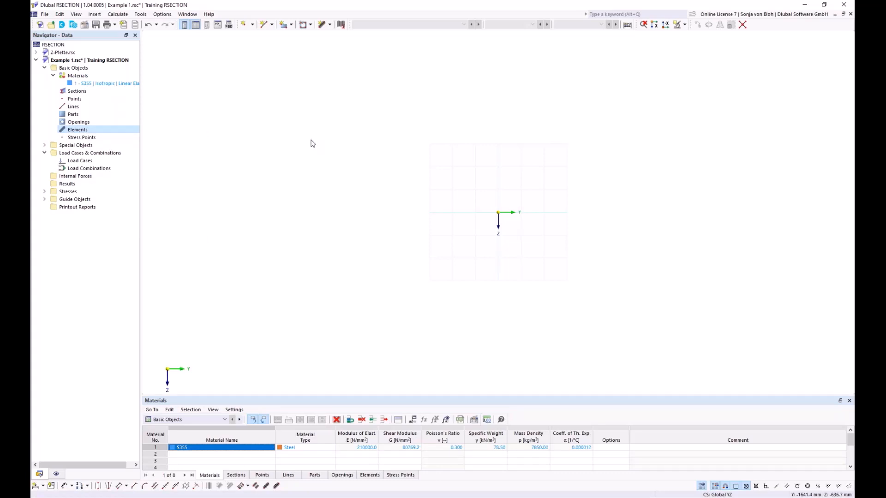
Create a horizontal single-line flange element by length and direction, 150 mm long and 10.7 mm thick, starting at the coordinate origin
{"action": "left_click", "coordinate": [330, 25]}
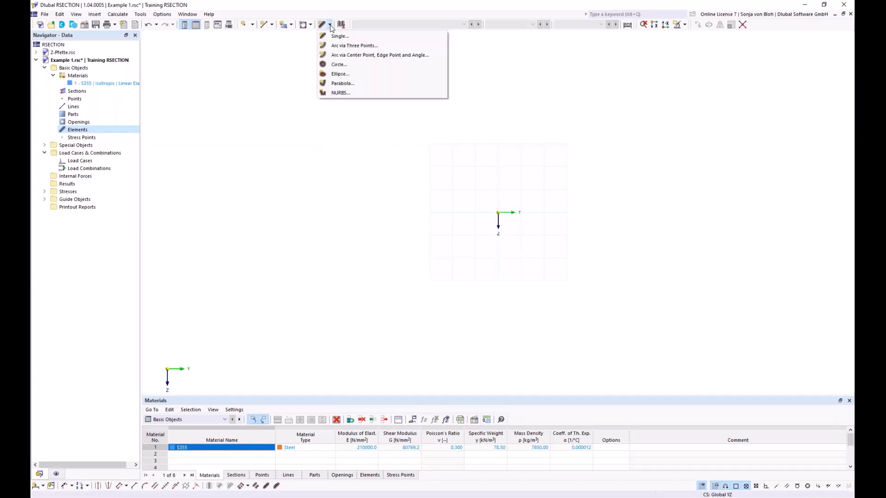
{"action": "left_click", "coordinate": [337, 36]}
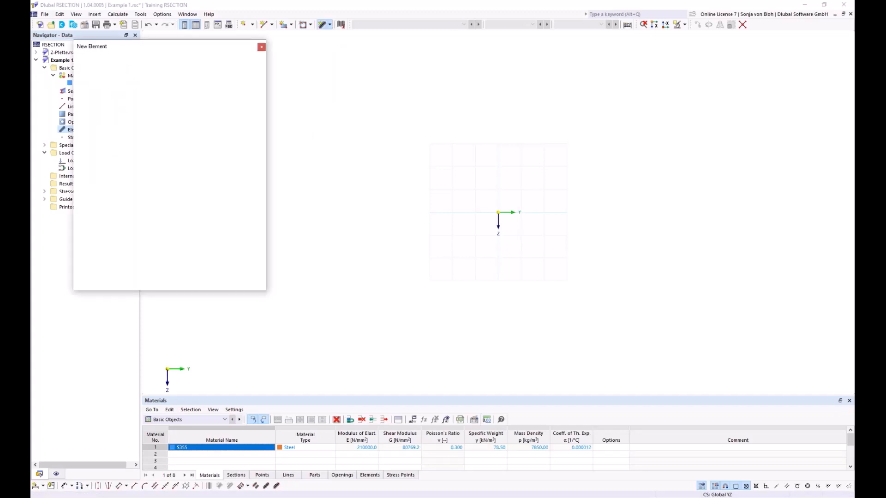
{"action": "left_click_drag", "start_coordinate": [133, 47], "coordinate": [272, 81]}
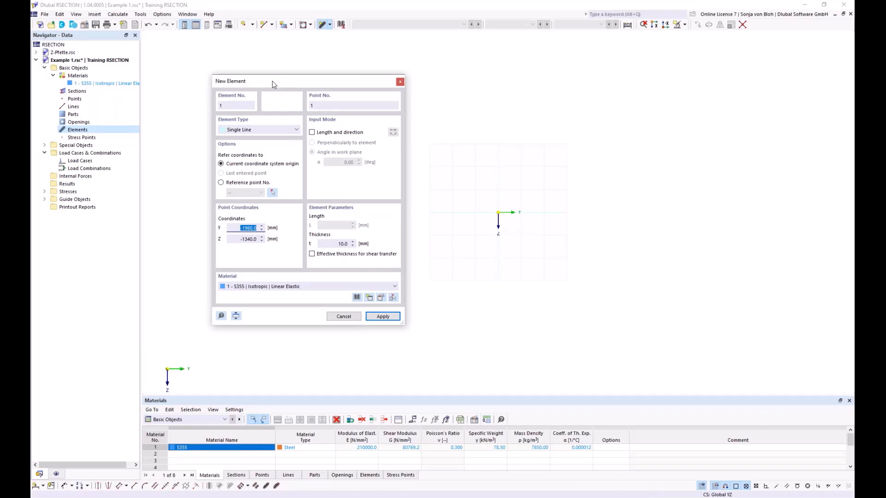
{"action": "left_click", "coordinate": [312, 132]}
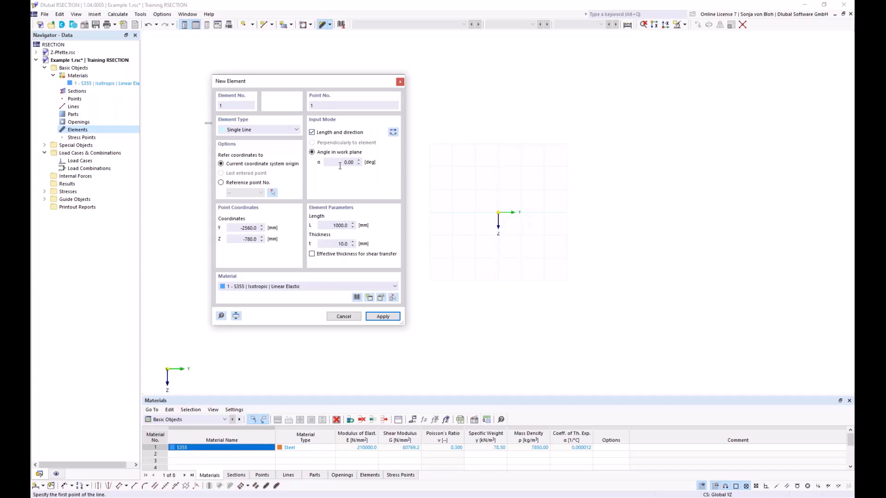
{"action": "left_click", "coordinate": [342, 225]}
{"action": "type", "text": "150"}
{"action": "left_click", "coordinate": [332, 245]}
{"action": "type", "text": "10,7"}
{"action": "scroll", "coordinate": [520, 218], "scroll_direction": "up", "scroll_amount": 7}
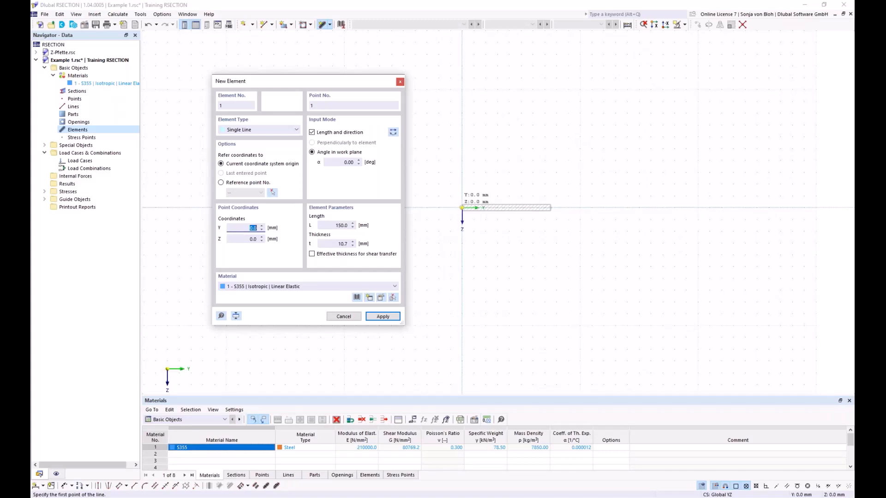
{"action": "left_click", "coordinate": [462, 207]}
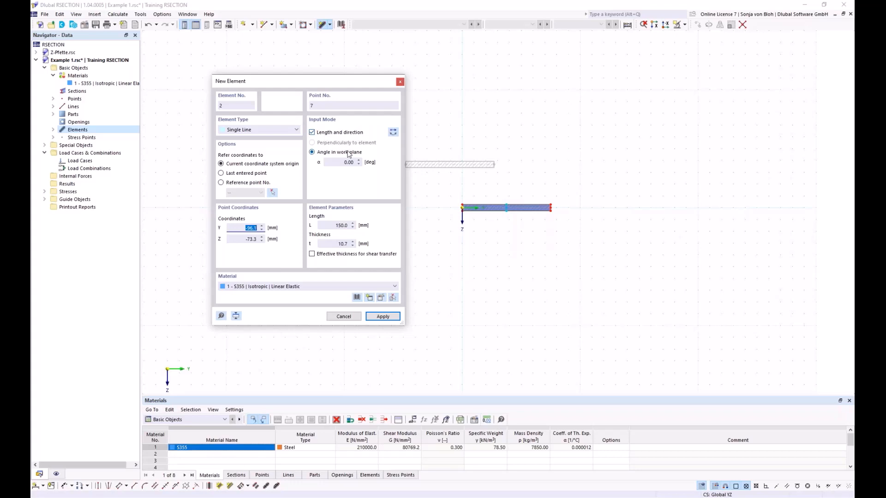
Add a vertical web element 289.3 mm long and 7.1 mm thick at 90°, direction reversed, running upward from the flange's midpoint
{"action": "left_click", "coordinate": [340, 162]}
{"action": "type", "text": "90"}
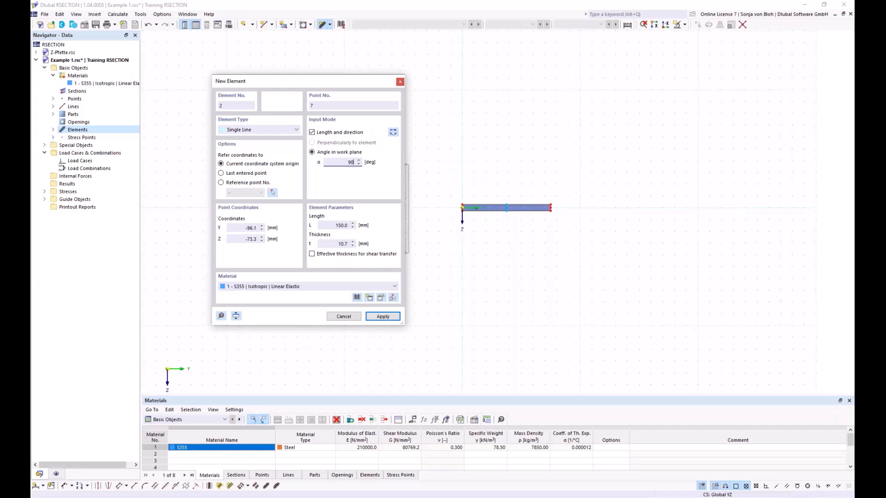
{"action": "left_click", "coordinate": [393, 133]}
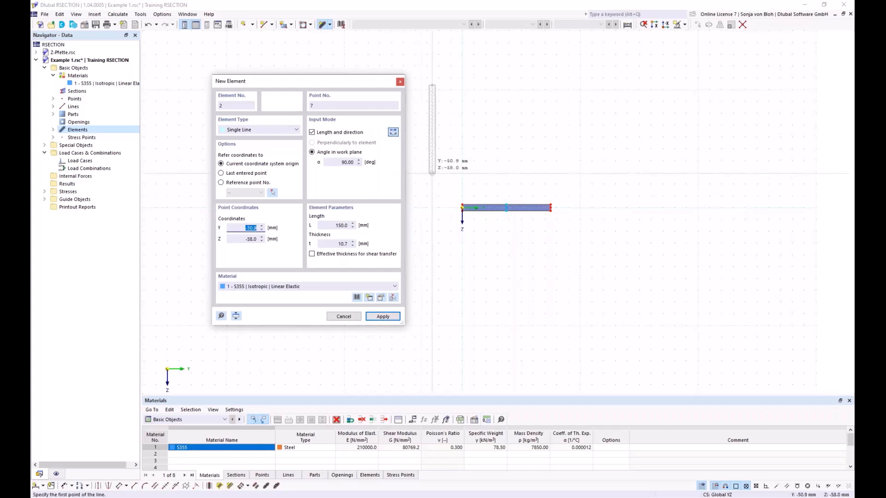
{"action": "left_click", "coordinate": [335, 225]}
{"action": "type", "text": "285"}
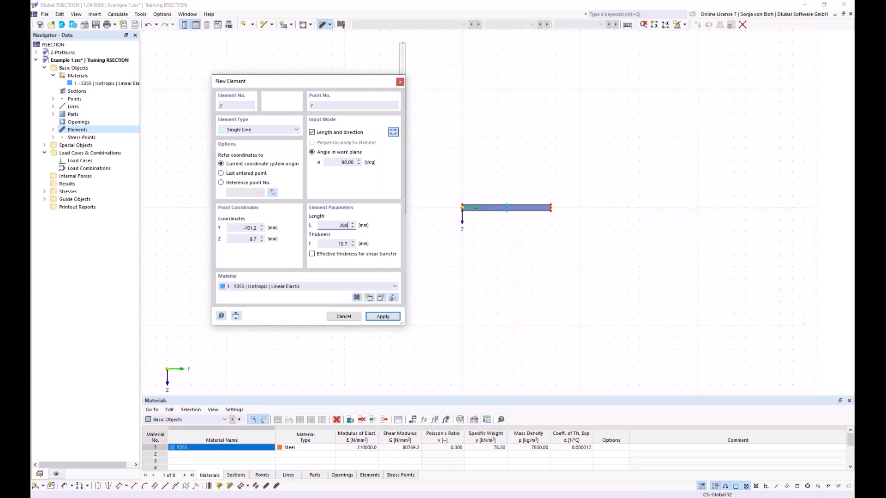
{"action": "type", "text": ",3"}
{"action": "left_click", "coordinate": [329, 244]}
{"action": "type", "text": "7,"}
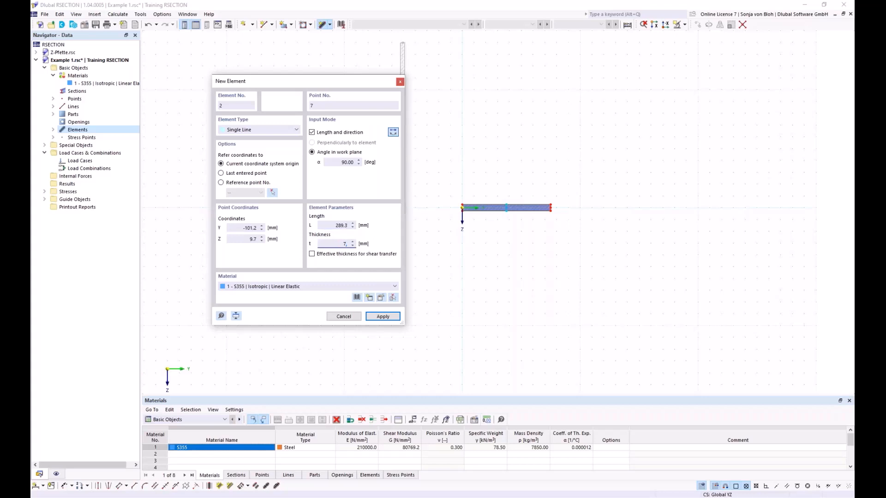
{"action": "type", "text": "1"}
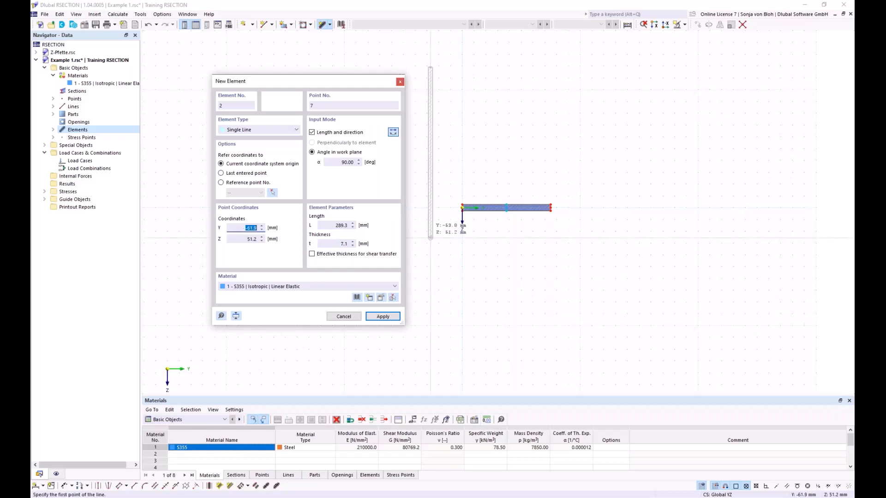
{"action": "scroll", "coordinate": [510, 194], "scroll_direction": "up", "scroll_amount": 3}
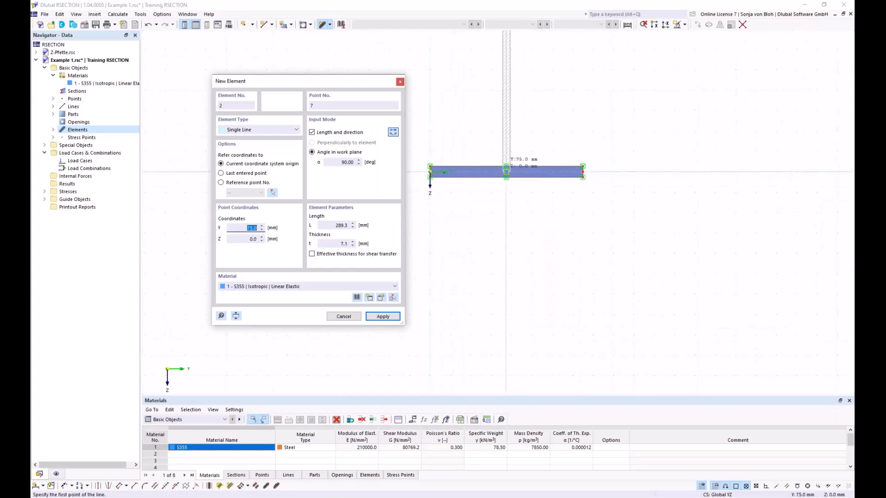
{"action": "left_click", "coordinate": [506, 172]}
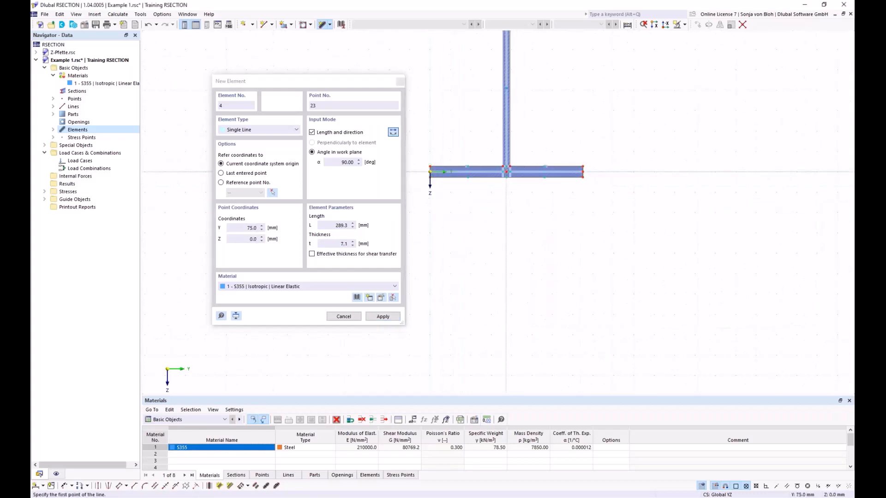
Add the left half of the top flange, 75 mm long and 10.7 mm thick at 0° with direction reversed, from the web's upper end
{"action": "scroll", "coordinate": [534, 276], "scroll_direction": "down", "scroll_amount": 4}
{"action": "middle_click_drag", "start_coordinate": [534, 278], "coordinate": [529, 338]}
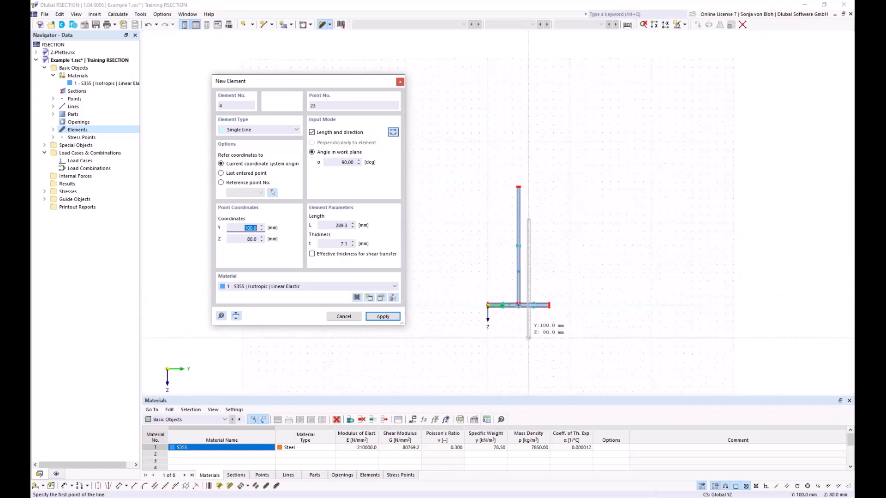
{"action": "scroll", "coordinate": [531, 249], "scroll_direction": "up", "scroll_amount": 2}
{"action": "middle_click_drag", "start_coordinate": [537, 270], "coordinate": [545, 253]}
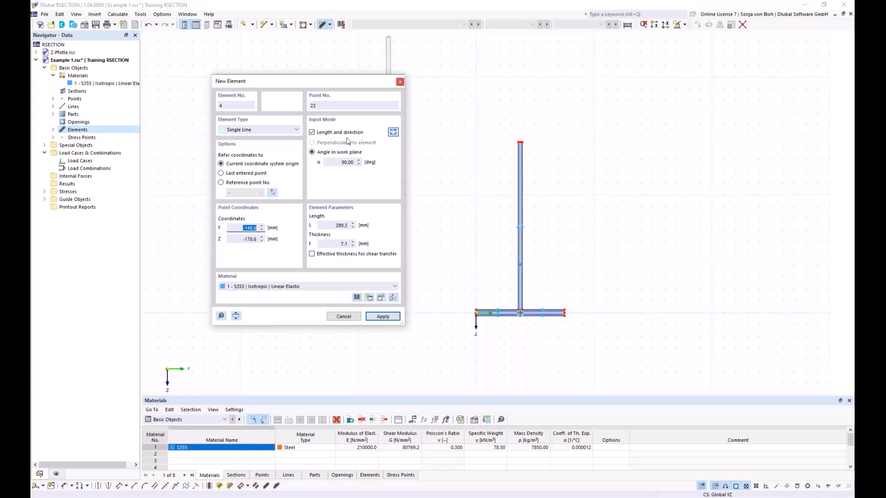
{"action": "left_click_drag", "start_coordinate": [334, 162], "coordinate": [368, 164]}
{"action": "type", "text": "0"}
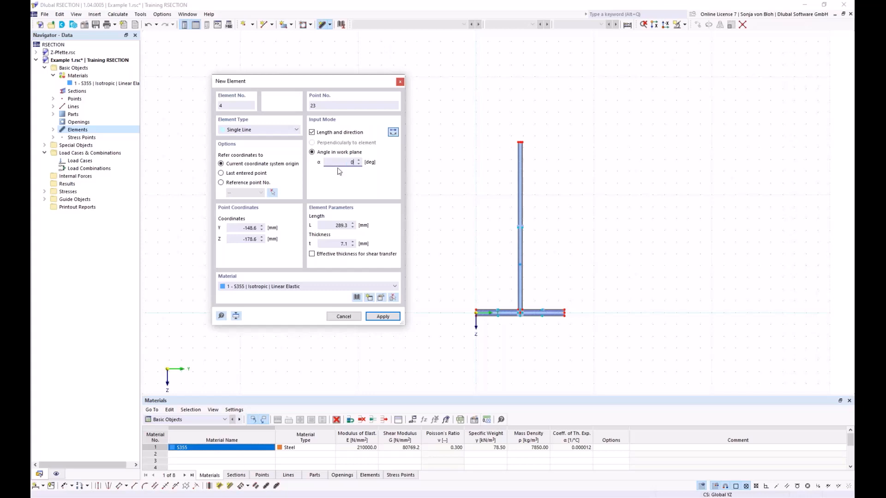
{"action": "left_click_drag", "start_coordinate": [329, 225], "coordinate": [349, 228]}
{"action": "type", "text": "75"}
{"action": "key", "text": "Tab"}
{"action": "type", "text": "10"}
{"action": "type", "text": ",7"}
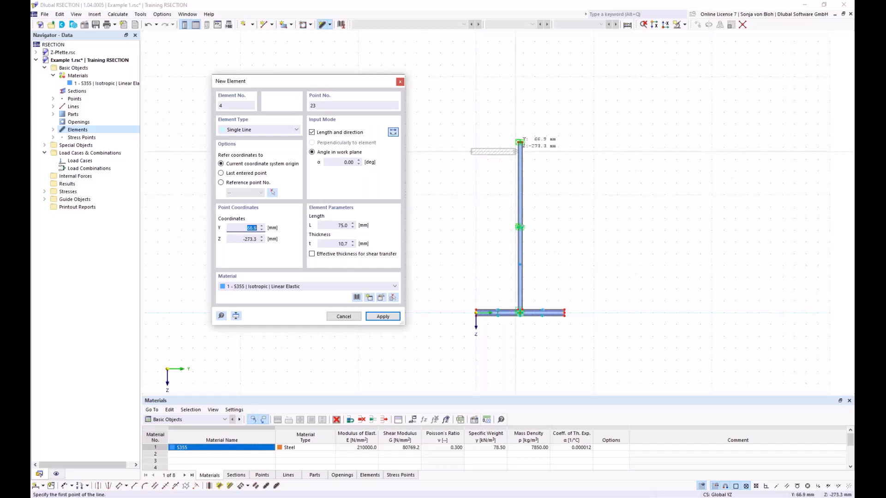
{"action": "scroll", "coordinate": [535, 130], "scroll_direction": "up", "scroll_amount": 4}
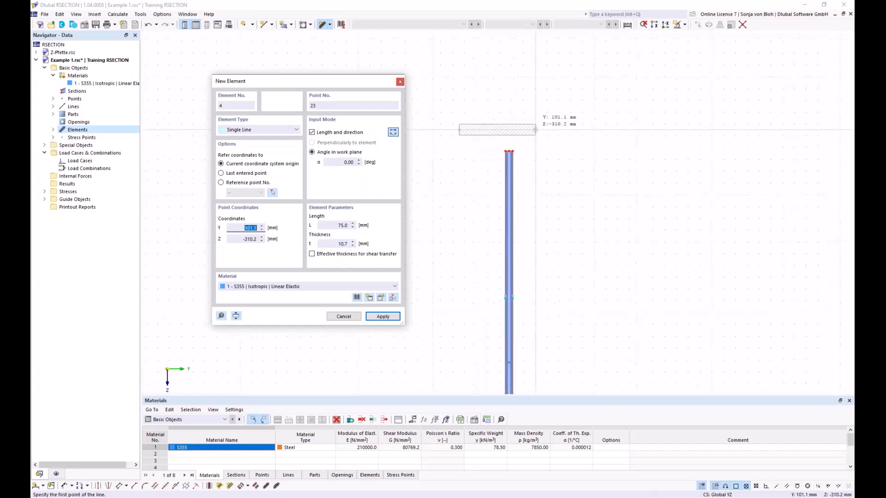
{"action": "left_click", "coordinate": [503, 155]}
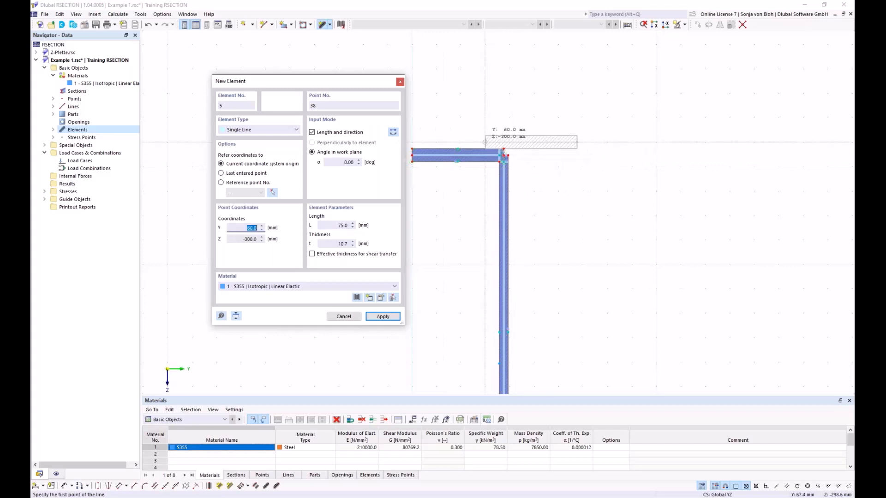
Add the right half of the top flange, 75 mm long and 10.7 mm thick at 0° without reversed direction, from the web's upper end
{"action": "scroll", "coordinate": [492, 158], "scroll_direction": "up", "scroll_amount": 4}
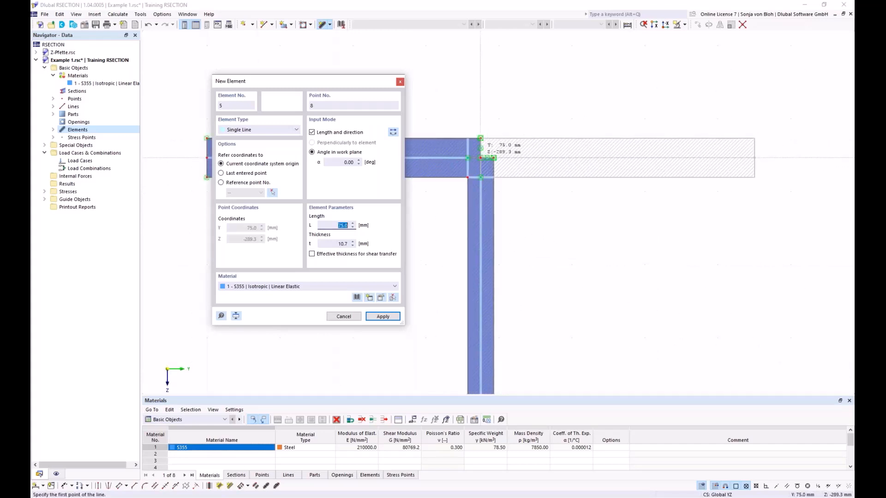
{"action": "left_click", "coordinate": [488, 157]}
{"action": "scroll", "coordinate": [465, 158], "scroll_direction": "down", "scroll_amount": 2}
{"action": "scroll", "coordinate": [466, 158], "scroll_direction": "down", "scroll_amount": 3}
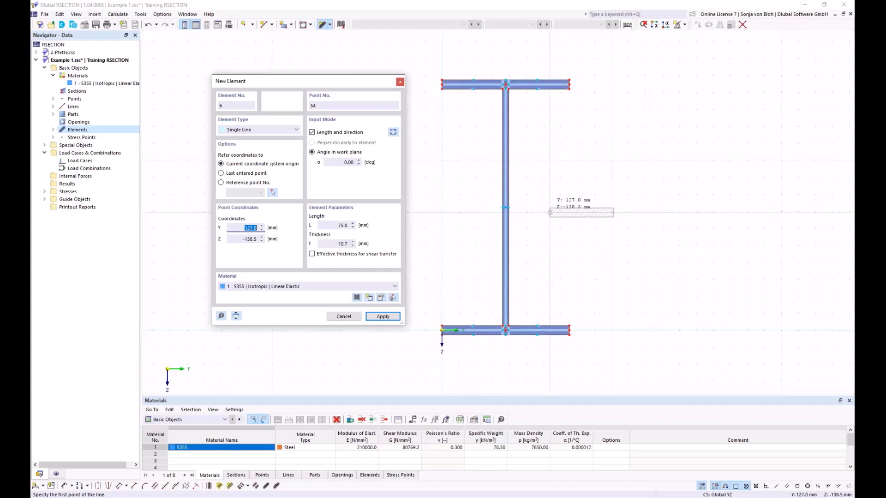
{"action": "key", "text": "Escape"}
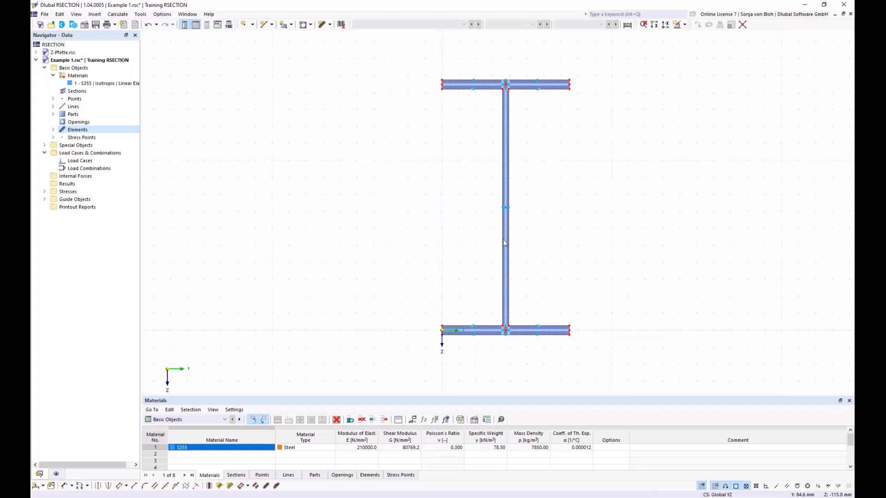
Create a round corner of 15 mm radius between the top flange's left underside and the web's left edge
{"action": "left_click", "coordinate": [145, 487]}
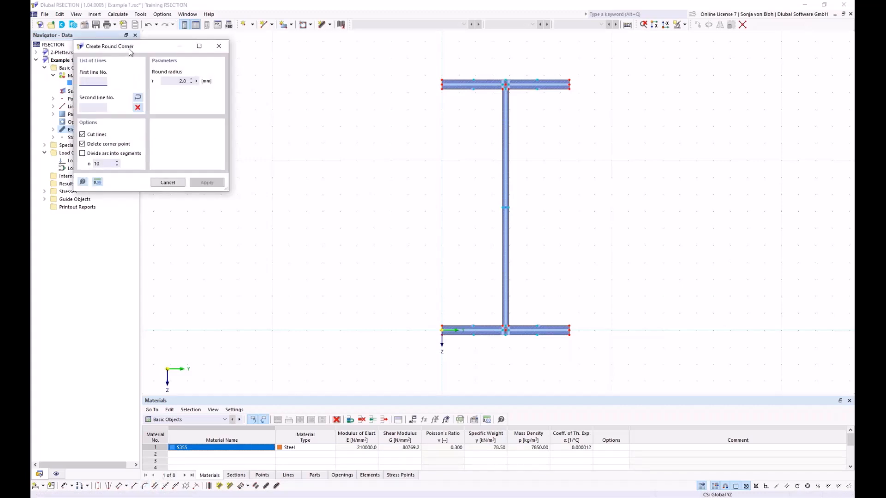
{"action": "left_click_drag", "start_coordinate": [129, 48], "coordinate": [246, 74]}
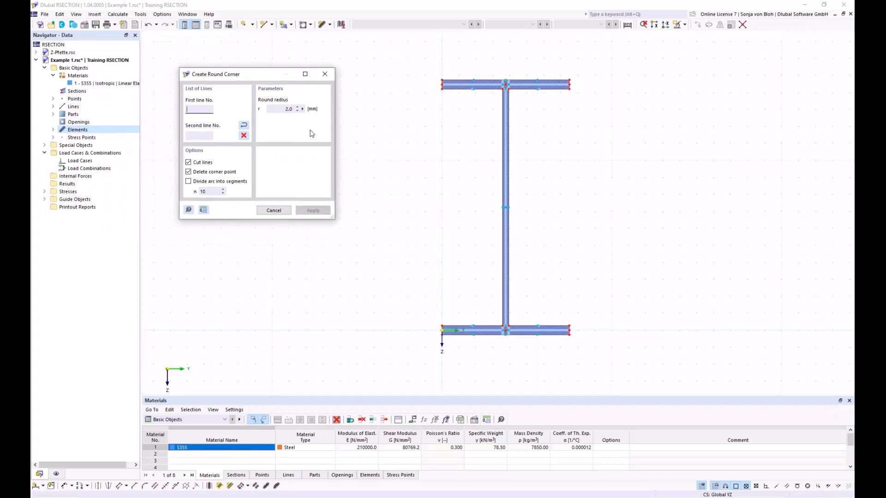
{"action": "left_click", "coordinate": [291, 109]}
{"action": "type", "text": "15"}
{"action": "scroll", "coordinate": [514, 99], "scroll_direction": "up", "scroll_amount": 2}
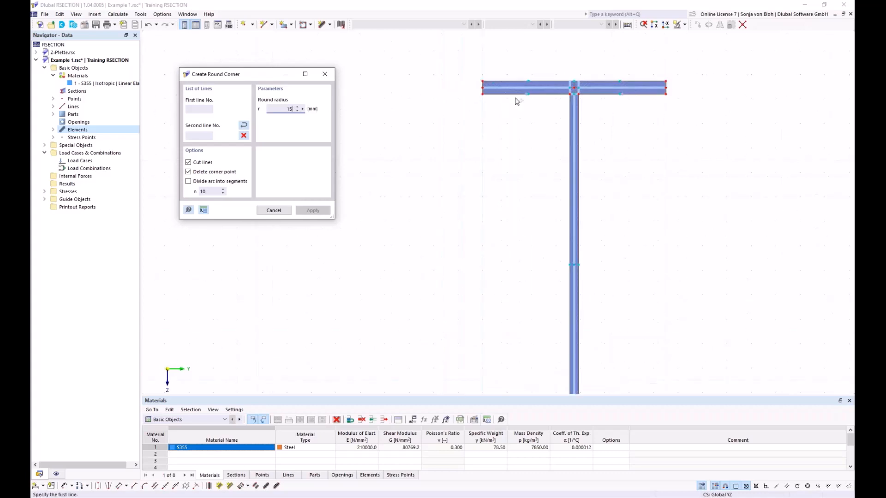
{"action": "scroll", "coordinate": [484, 197], "scroll_direction": "up", "scroll_amount": 2}
{"action": "scroll", "coordinate": [483, 197], "scroll_direction": "up", "scroll_amount": 1}
{"action": "left_click", "coordinate": [493, 160]}
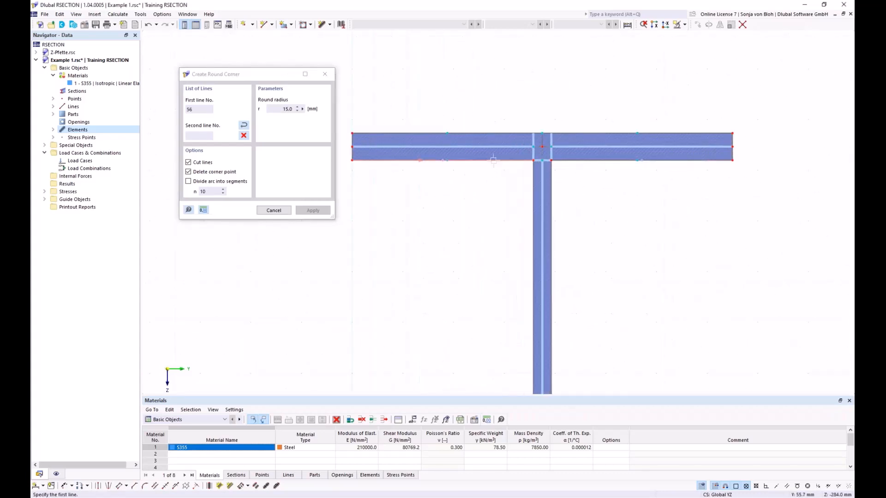
{"action": "left_click", "coordinate": [533, 193]}
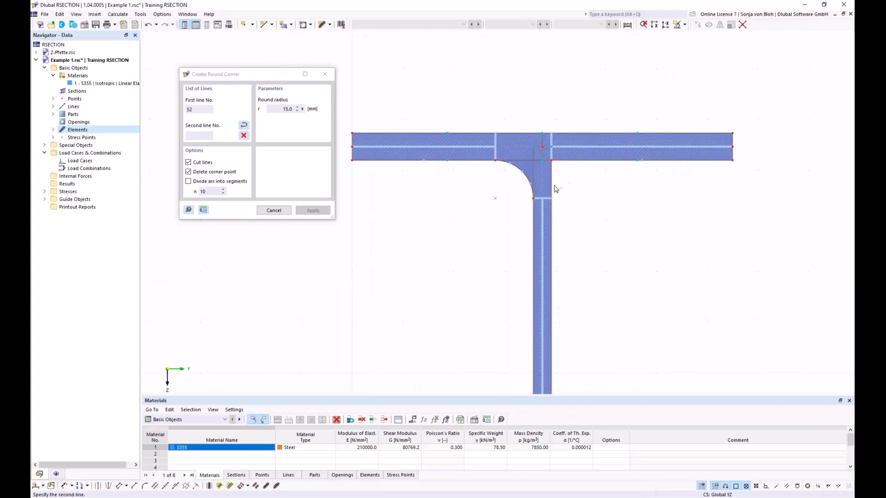
Create the matching 15 mm round corner between the top flange's right underside and the web's right edge, ending the command
{"action": "left_click", "coordinate": [553, 191]}
{"action": "scroll", "coordinate": [501, 198], "scroll_direction": "down", "scroll_amount": 3}
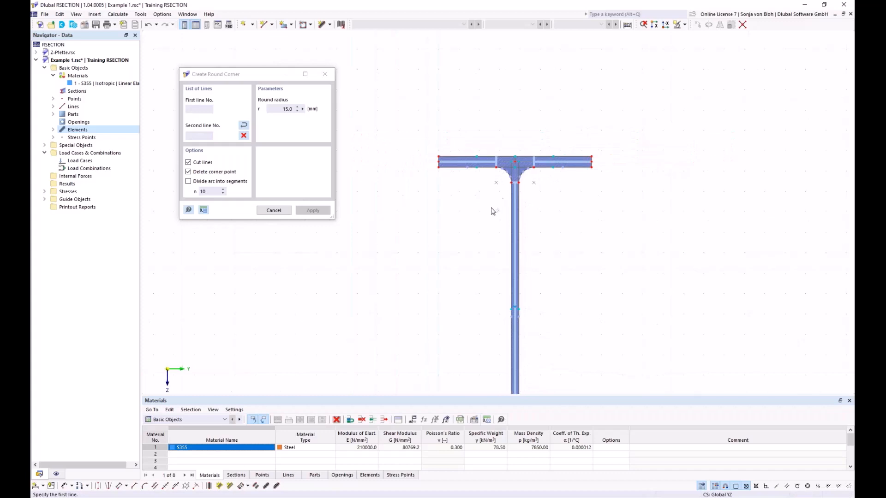
{"action": "scroll", "coordinate": [465, 265], "scroll_direction": "down", "scroll_amount": 3}
{"action": "middle_click_drag", "start_coordinate": [464, 267], "coordinate": [449, 169]}
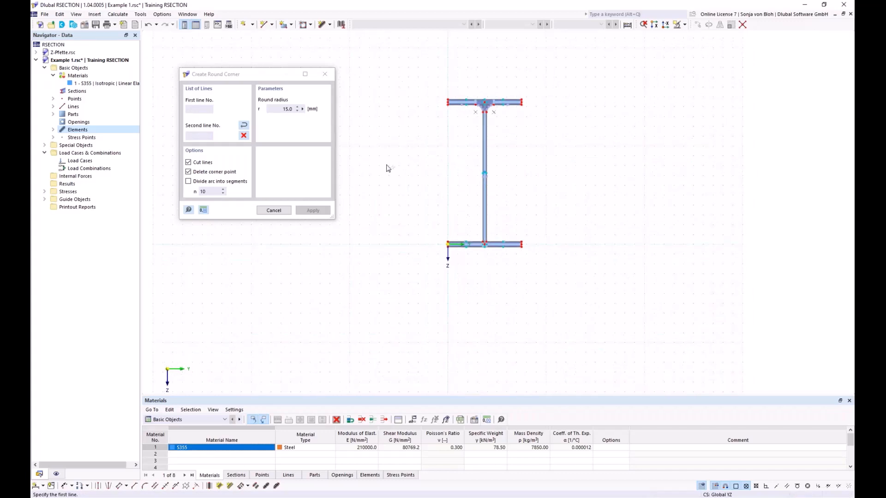
{"action": "key", "text": "Escape"}
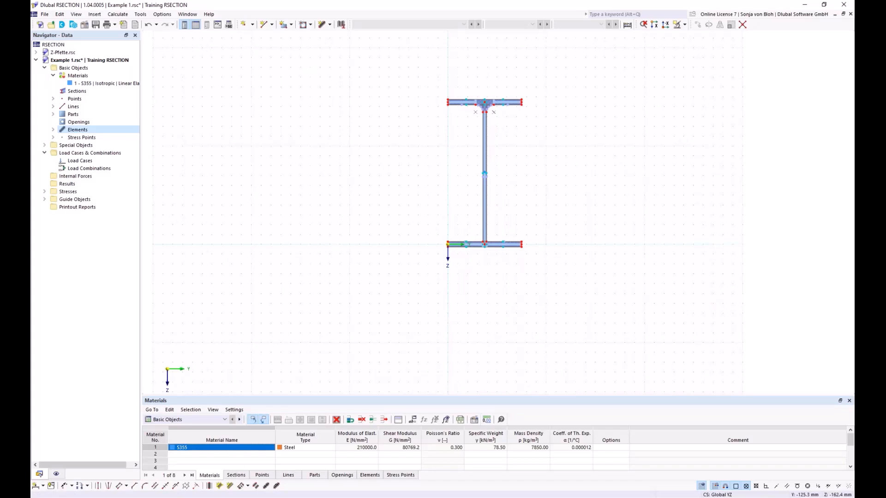
Start creating an angled corner and set its corner type to Edge and Angle
{"action": "middle_click_drag", "start_coordinate": [400, 157], "coordinate": [373, 202]}
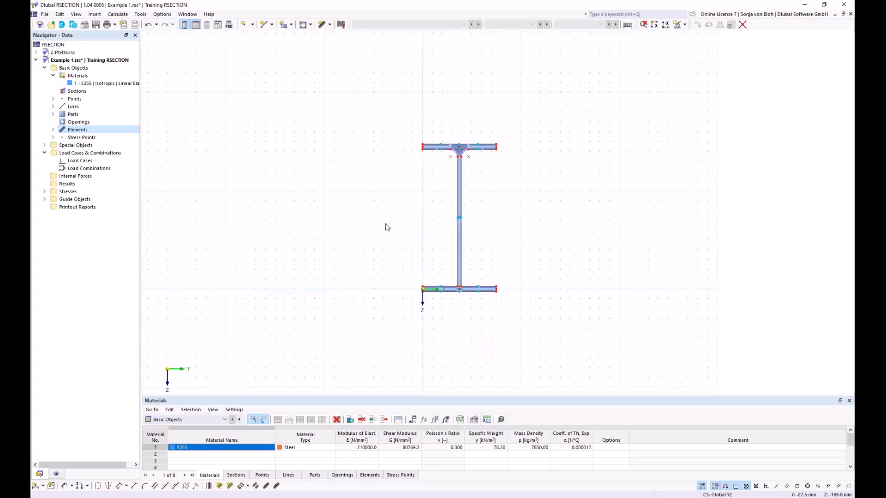
{"action": "scroll", "coordinate": [338, 274], "scroll_direction": "down", "scroll_amount": 1}
{"action": "left_click", "coordinate": [134, 486]}
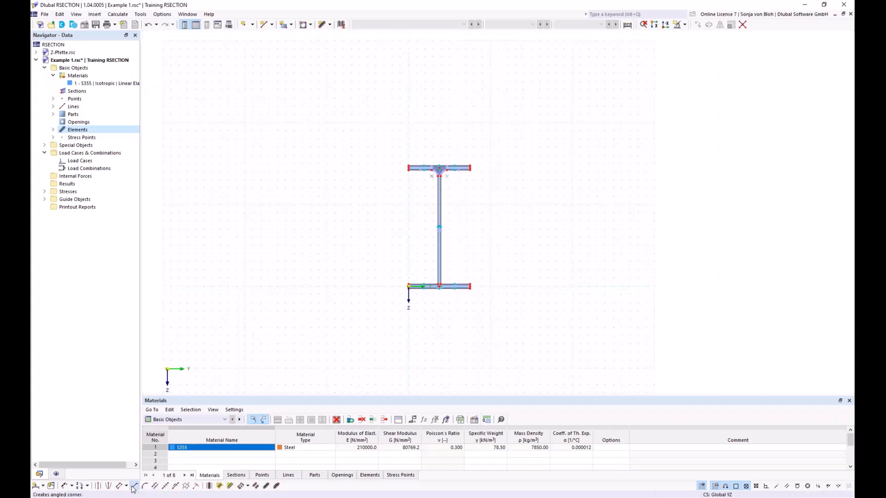
{"action": "left_click_drag", "start_coordinate": [135, 50], "coordinate": [225, 88]}
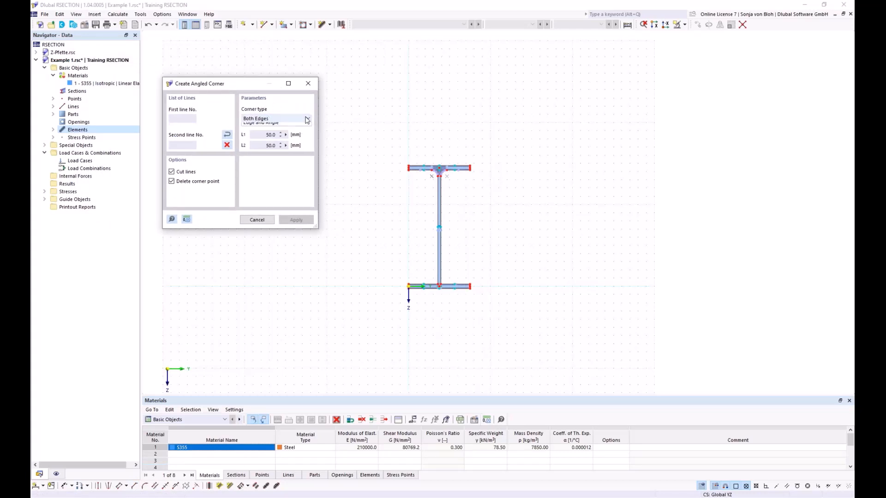
{"action": "left_click", "coordinate": [307, 120]}
{"action": "left_click", "coordinate": [300, 106]}
{"action": "left_click", "coordinate": [291, 119]}
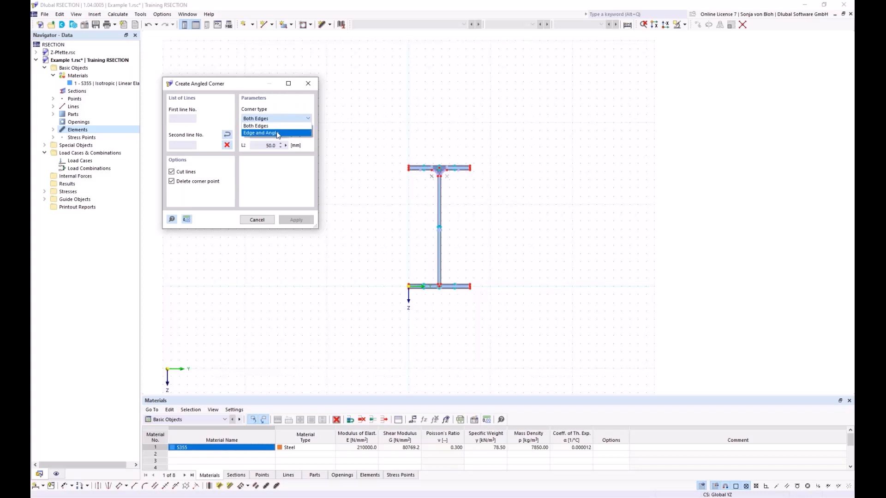
{"action": "left_click", "coordinate": [277, 133]}
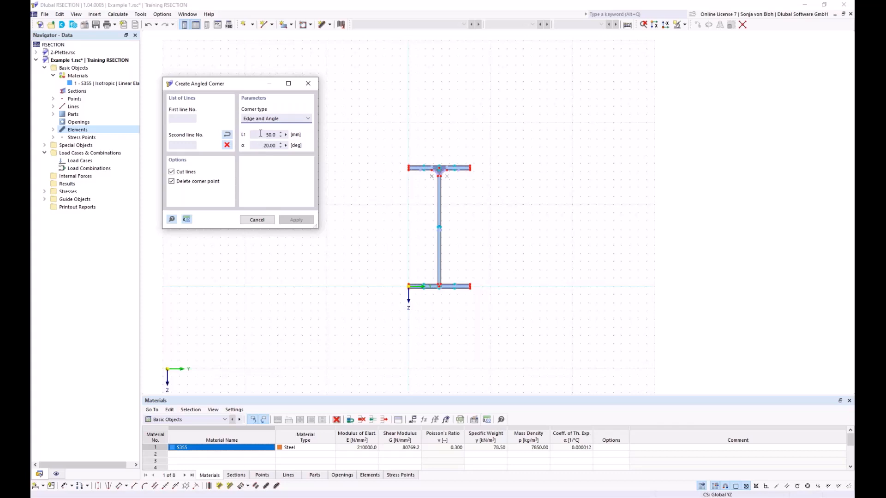
Create an angled corner with edge length 6*sqrt(2) mm and angle 45° between the bottom flange's left upper edge and the web's left edge
{"action": "left_click_drag", "start_coordinate": [261, 135], "coordinate": [283, 135]}
{"action": "type", "text": "6*sqrt(2"}
{"action": "left_click", "coordinate": [261, 145]}
{"action": "left_click_drag", "start_coordinate": [256, 146], "coordinate": [279, 147]}
{"action": "type", "text": "45"}
{"action": "scroll", "coordinate": [415, 286], "scroll_direction": "up", "scroll_amount": 5}
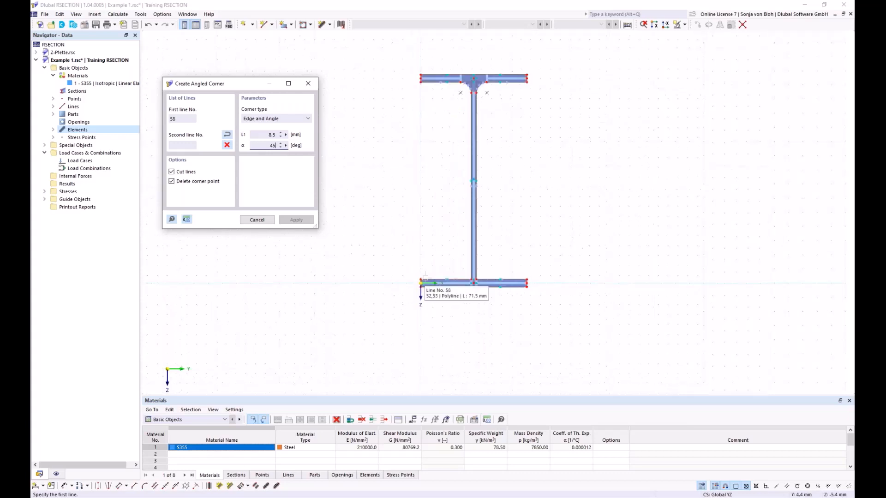
{"action": "left_click", "coordinate": [454, 280]}
{"action": "left_click", "coordinate": [495, 265]}
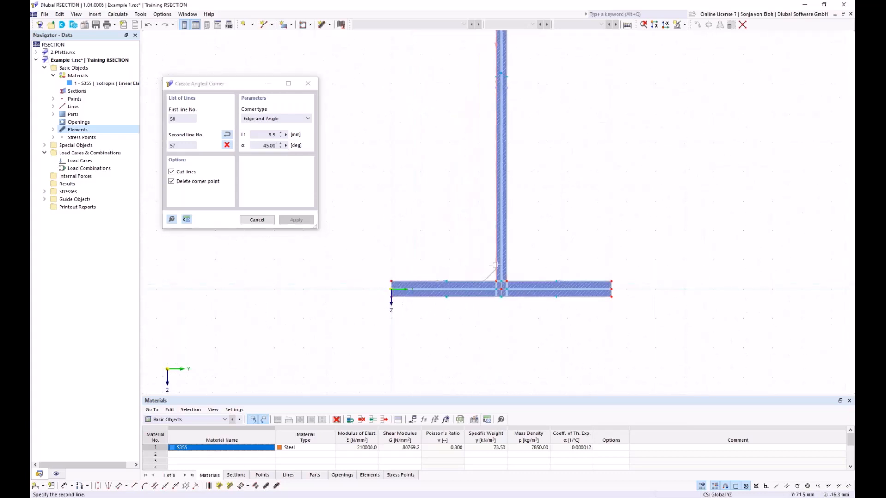
{"action": "left_click", "coordinate": [496, 266]}
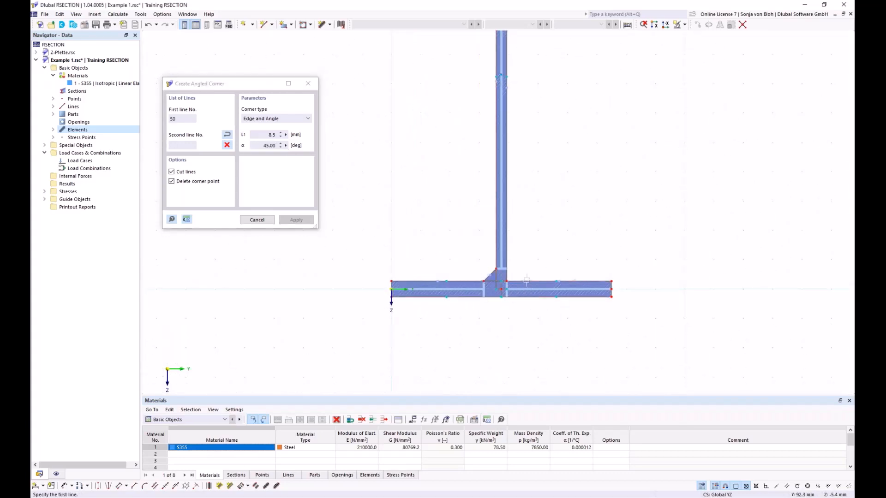
Create the same angled corner between the bottom flange's right upper edge and the web's right edge, ending the command
{"action": "left_click", "coordinate": [507, 251]}
{"action": "left_click", "coordinate": [507, 249]}
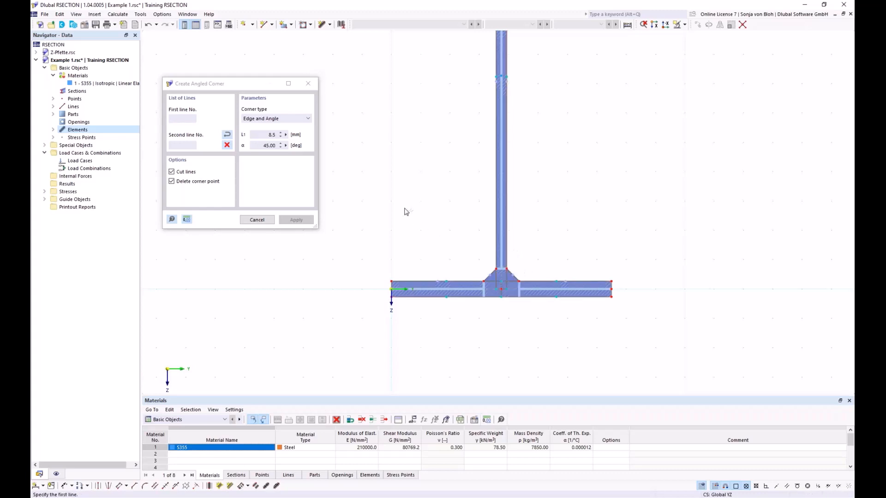
{"action": "key", "text": "Escape"}
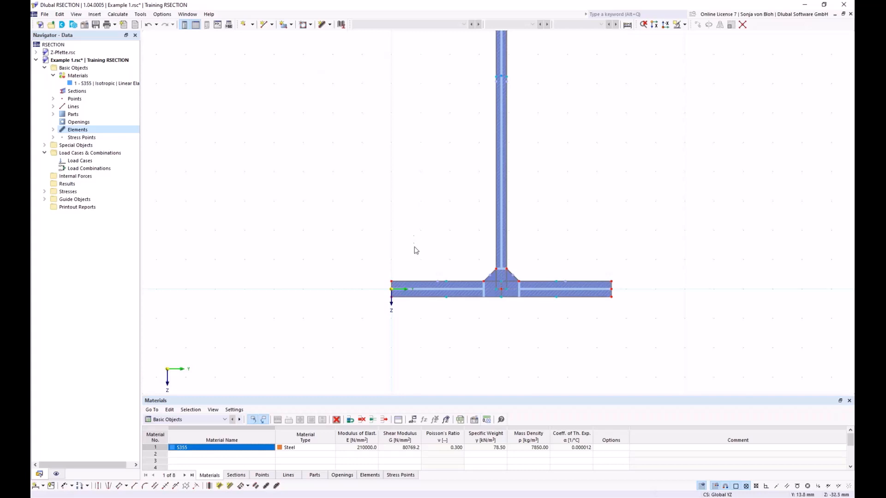
{"action": "scroll", "coordinate": [469, 231], "scroll_direction": "down", "scroll_amount": 5}
{"action": "scroll", "coordinate": [470, 231], "scroll_direction": "up", "scroll_amount": 3}
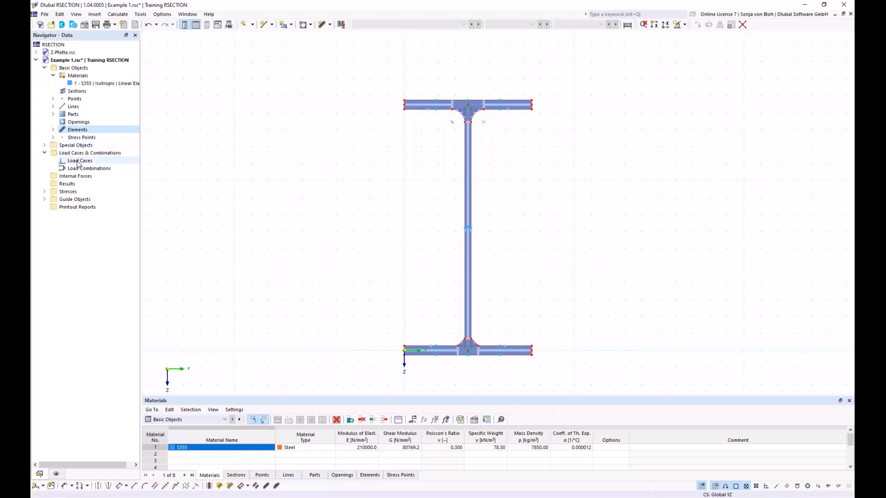
Create two load cases in the permanent action category, naming LC1 "N" and LC2 "M"
{"action": "right_click", "coordinate": [78, 162]}
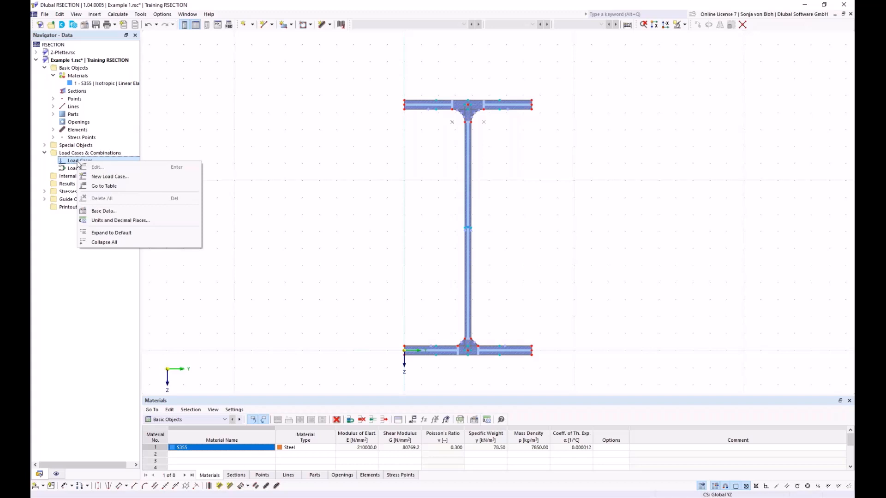
{"action": "left_click", "coordinate": [105, 176]}
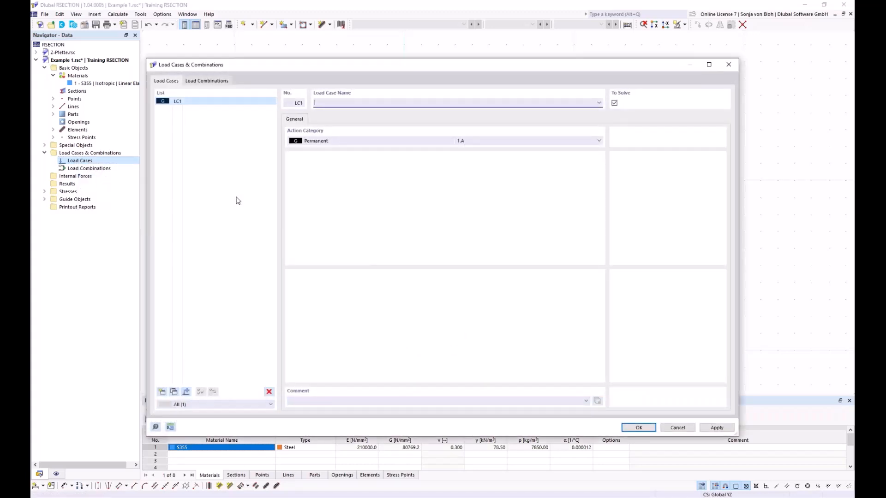
{"action": "type", "text": "N"}
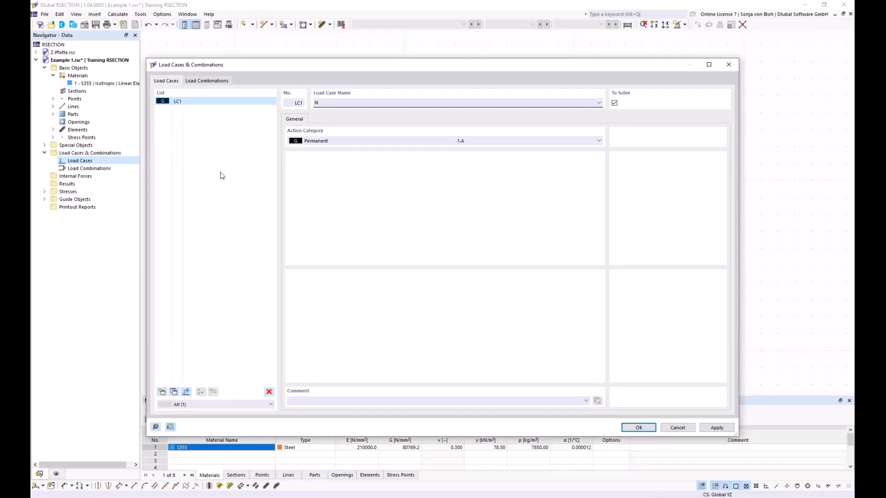
{"action": "left_click", "coordinate": [162, 393]}
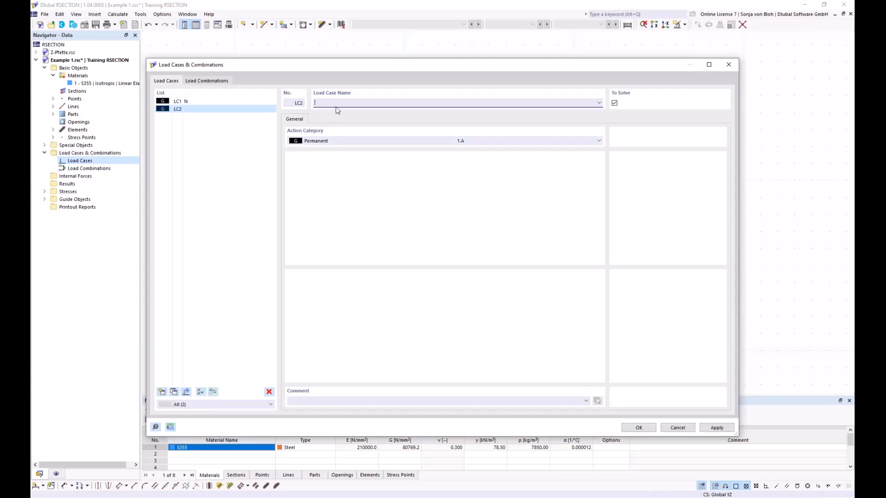
{"action": "type", "text": "M"}
Create a load combination and assign both load cases, LC1 and LC2, to it
{"action": "left_click", "coordinate": [225, 82]}
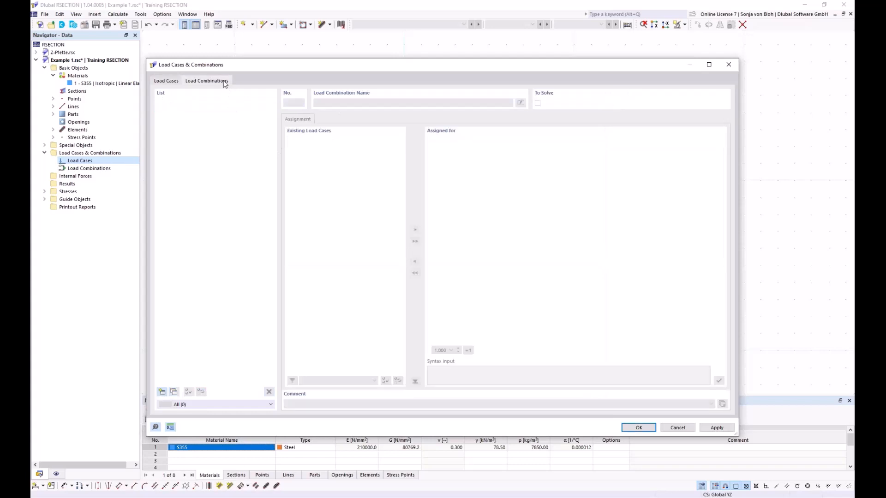
{"action": "left_click", "coordinate": [162, 392]}
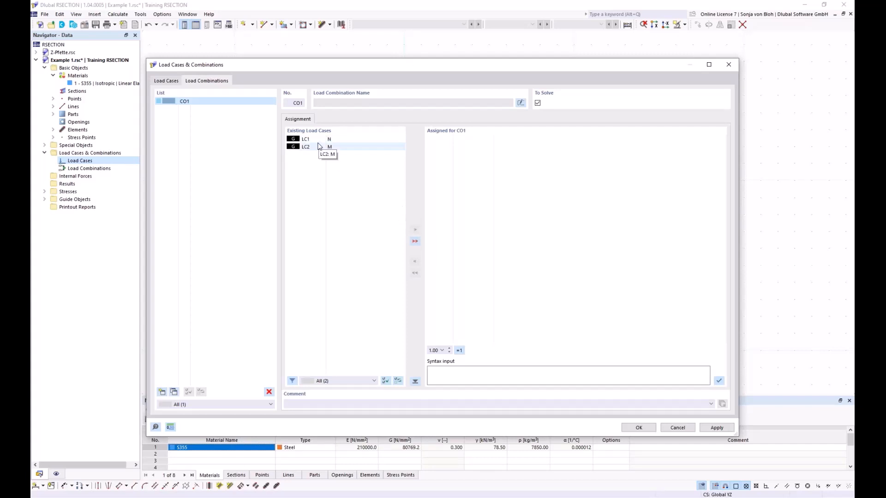
{"action": "left_click", "coordinate": [415, 241]}
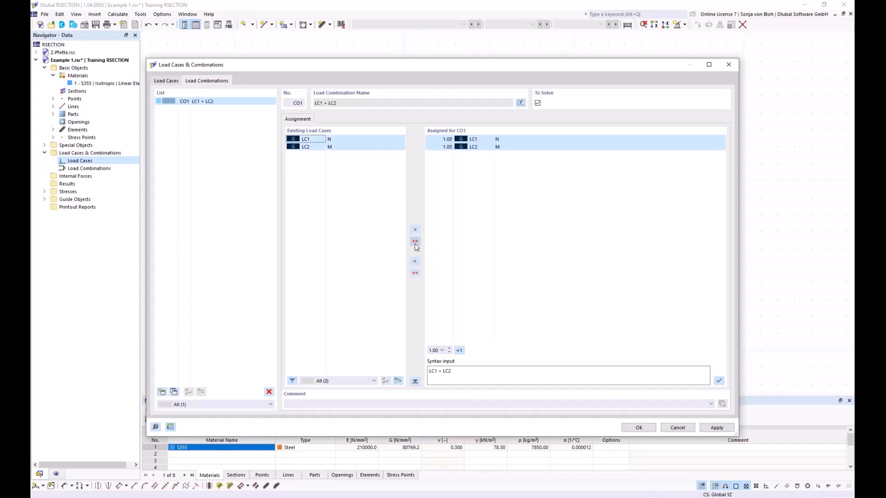
Check the available load factors for LC1, keep the factor at 1.00, and confirm the load cases and combination
{"action": "left_click", "coordinate": [443, 139]}
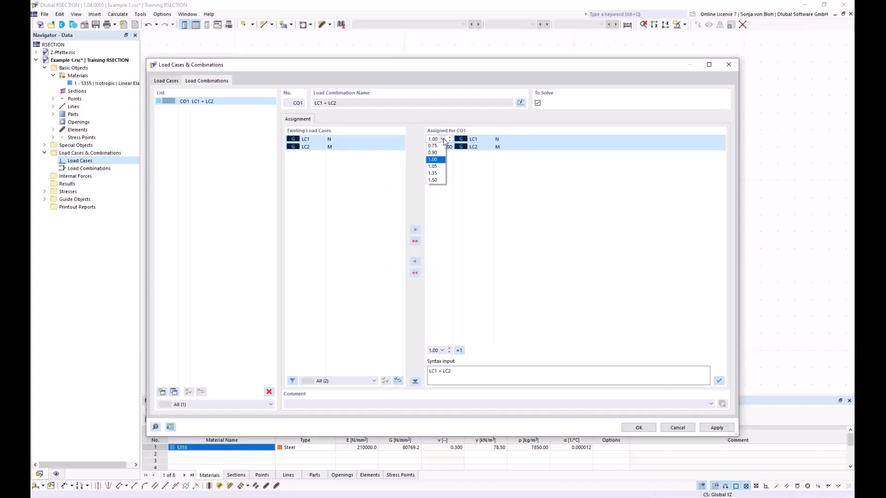
{"action": "left_click", "coordinate": [443, 139]}
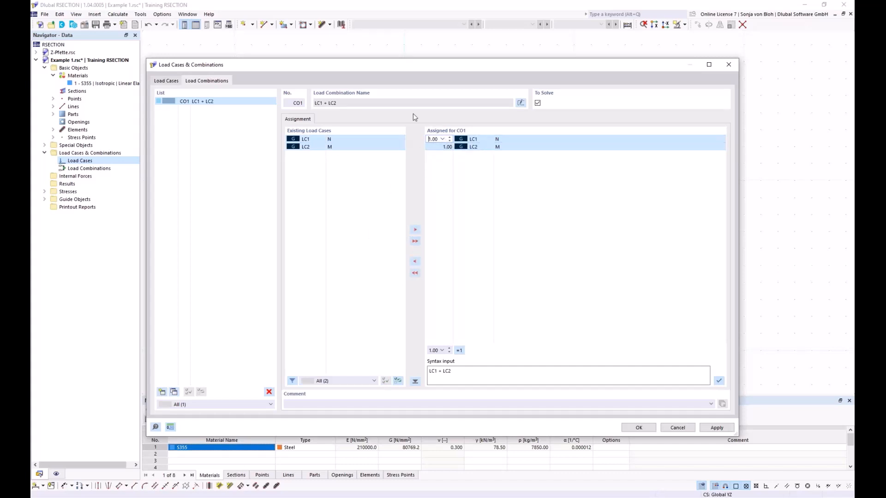
{"action": "left_click", "coordinate": [638, 427]}
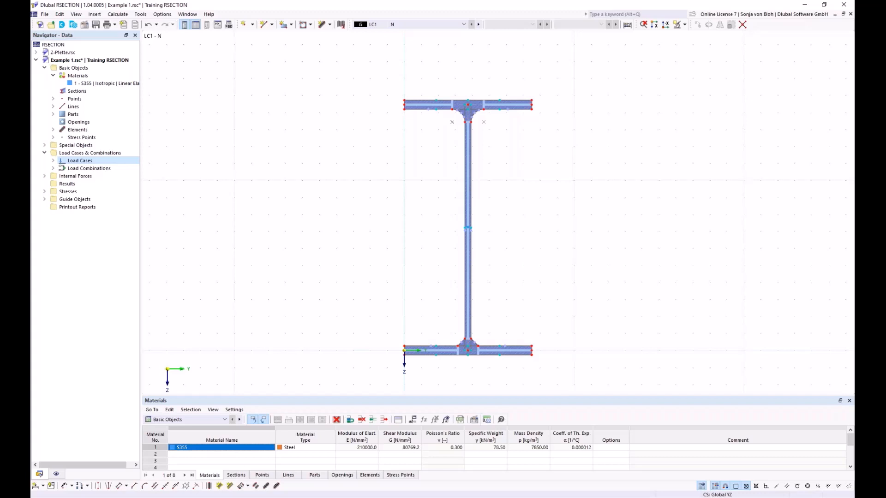
Show the internal forces table and define internal forces for LC1 on member 1 with an axial force N of -10 kN
{"action": "left_click", "coordinate": [225, 419]}
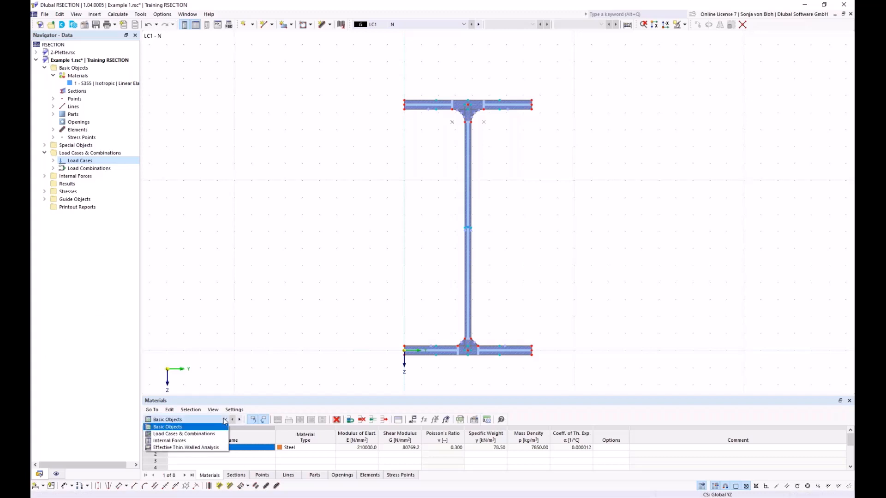
{"action": "left_click", "coordinate": [188, 441]}
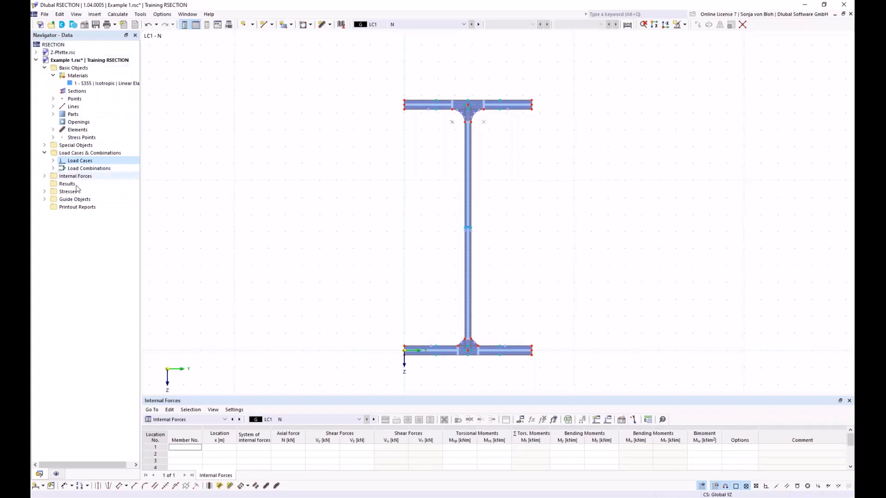
{"action": "left_click", "coordinate": [44, 176]}
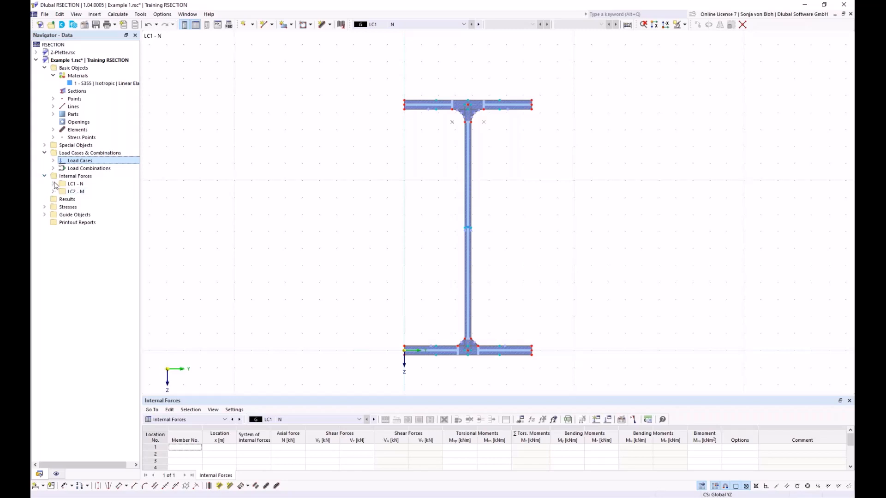
{"action": "left_click", "coordinate": [53, 184]}
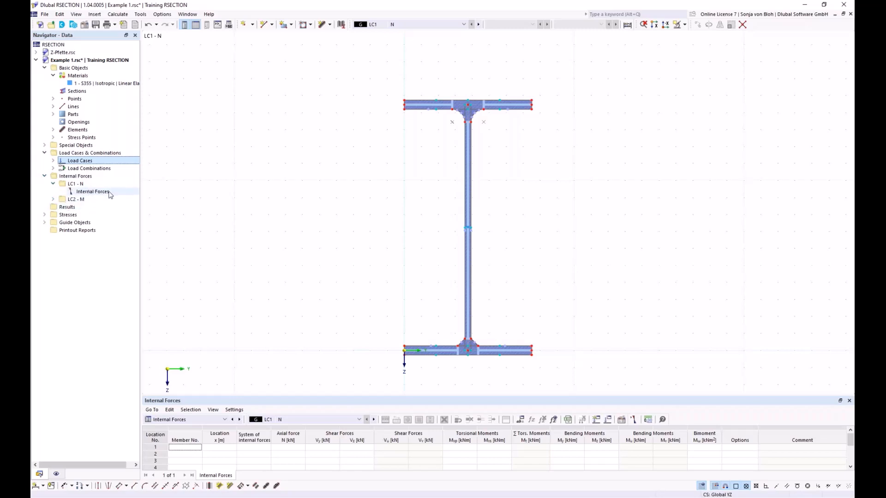
{"action": "left_click", "coordinate": [90, 196]}
{"action": "double_click", "coordinate": [90, 195]}
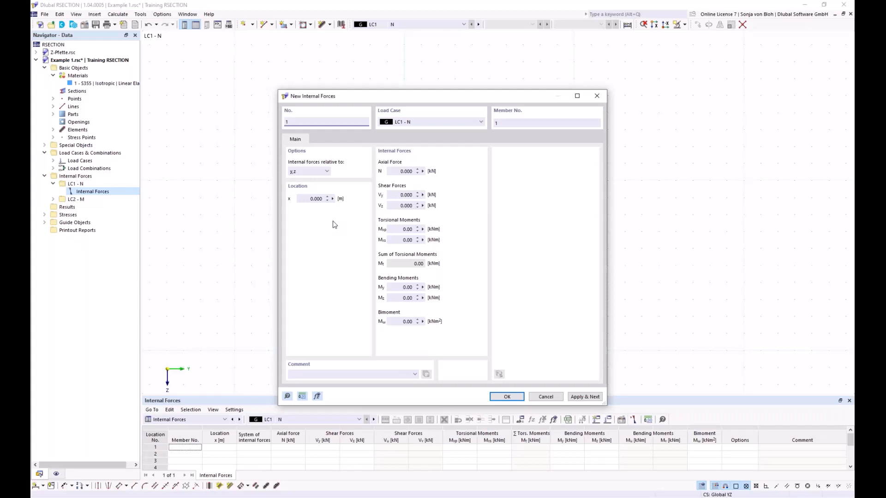
{"action": "left_click", "coordinate": [394, 172]}
{"action": "key", "text": "BackSpace"}
{"action": "left_click", "coordinate": [583, 397]}
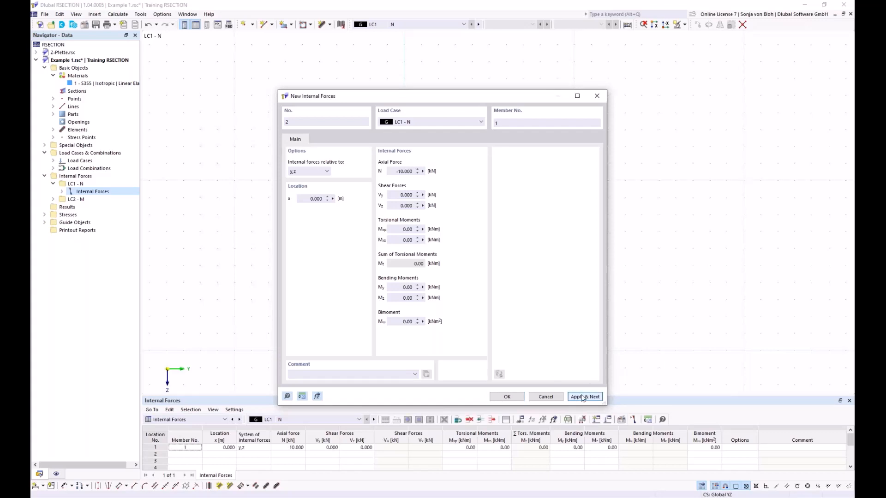
Define internal forces for LC2 on member 1 with axial force N of 0 kN and bending moment My of 100 kNm
{"action": "left_click", "coordinate": [481, 122]}
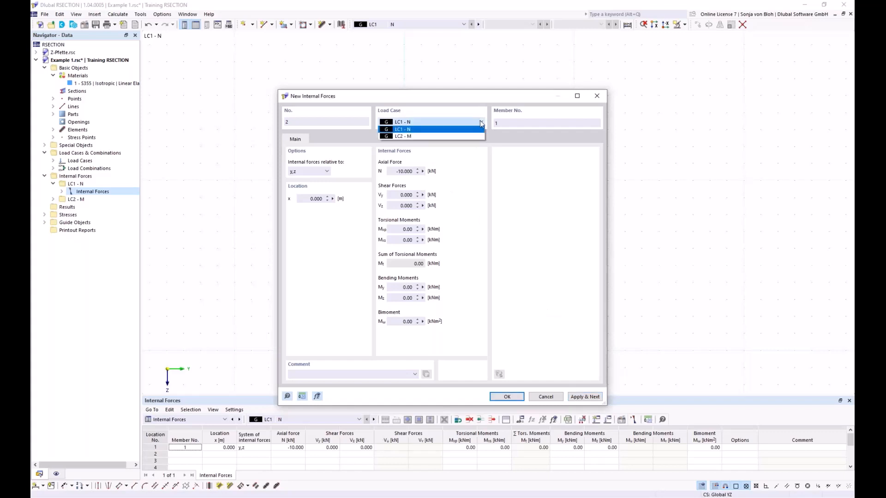
{"action": "left_click", "coordinate": [423, 137]}
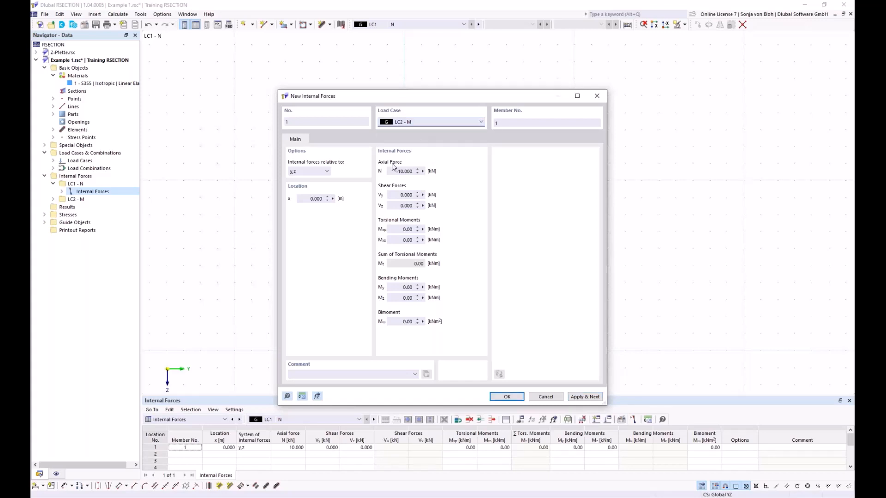
{"action": "left_click_drag", "start_coordinate": [393, 171], "coordinate": [463, 179]}
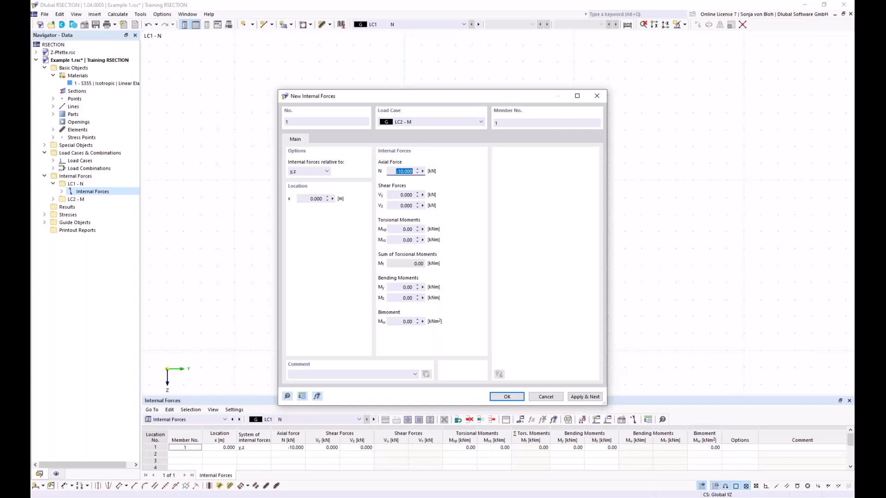
{"action": "type", "text": "0"}
{"action": "left_click_drag", "start_coordinate": [398, 287], "coordinate": [441, 287]}
{"action": "type", "text": "100"}
{"action": "left_click", "coordinate": [515, 397]}
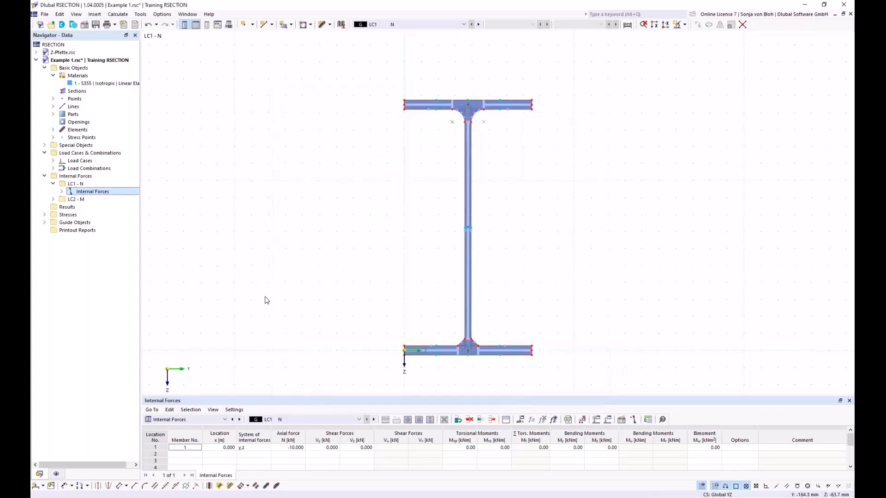
Examine the stress points along the top flange and at its rounded junction with the web
{"action": "scroll", "coordinate": [387, 98], "scroll_direction": "up", "scroll_amount": 2}
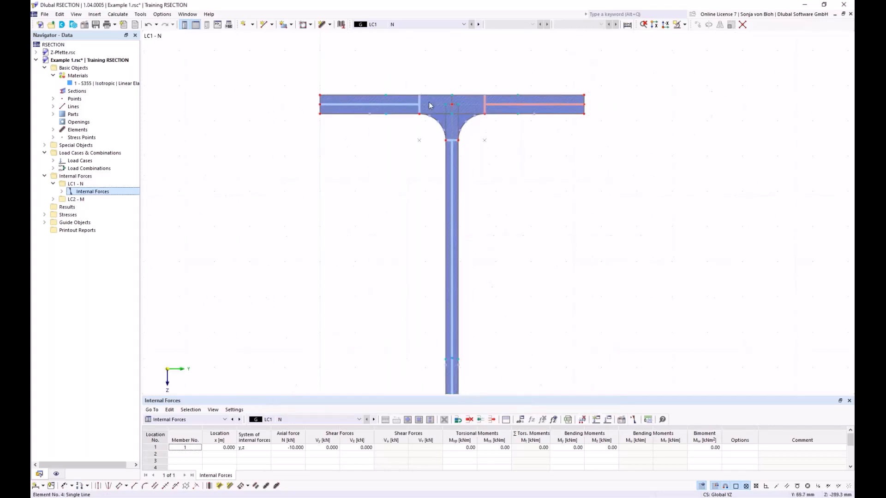
{"action": "mouse_move", "coordinate": [387, 98]}
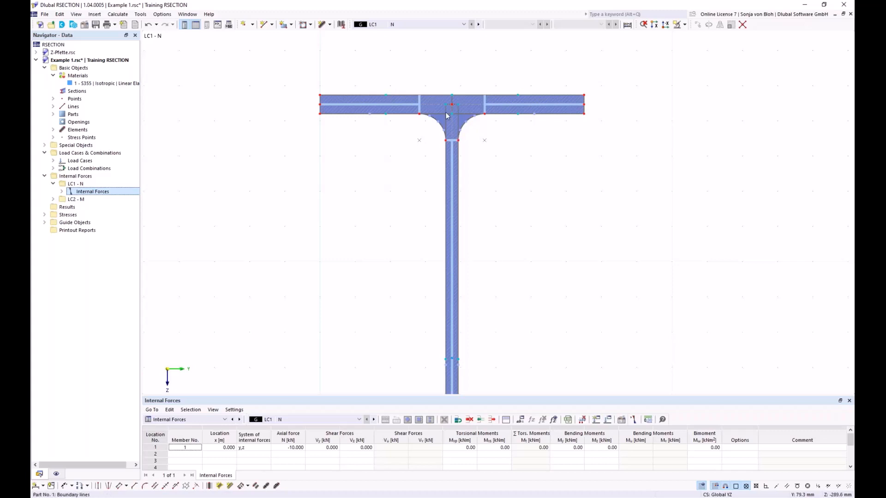
{"action": "scroll", "coordinate": [413, 157], "scroll_direction": "down", "scroll_amount": 3}
{"action": "scroll", "coordinate": [387, 214], "scroll_direction": "down", "scroll_amount": 2}
{"action": "middle_click_drag", "start_coordinate": [384, 231], "coordinate": [375, 168]}
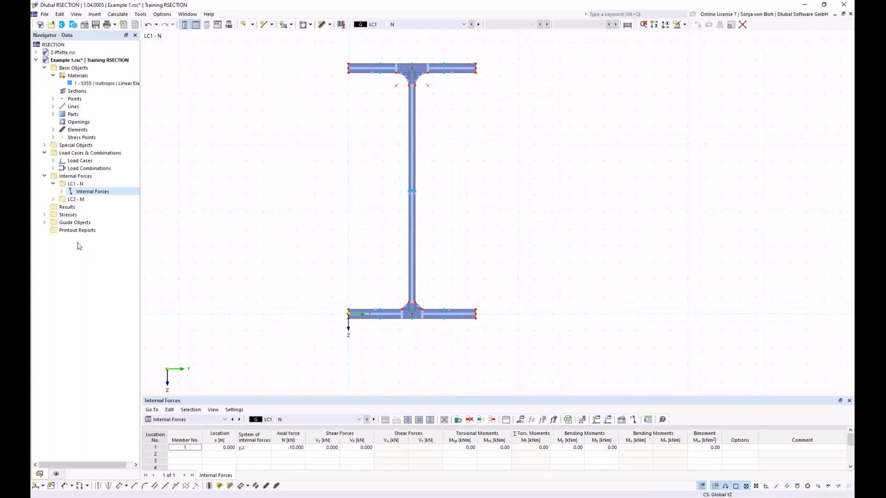
Create a standard stress point on part 1 at the Cartesian coordinates Y 75 mm and Z -100 mm
{"action": "left_click", "coordinate": [53, 137]}
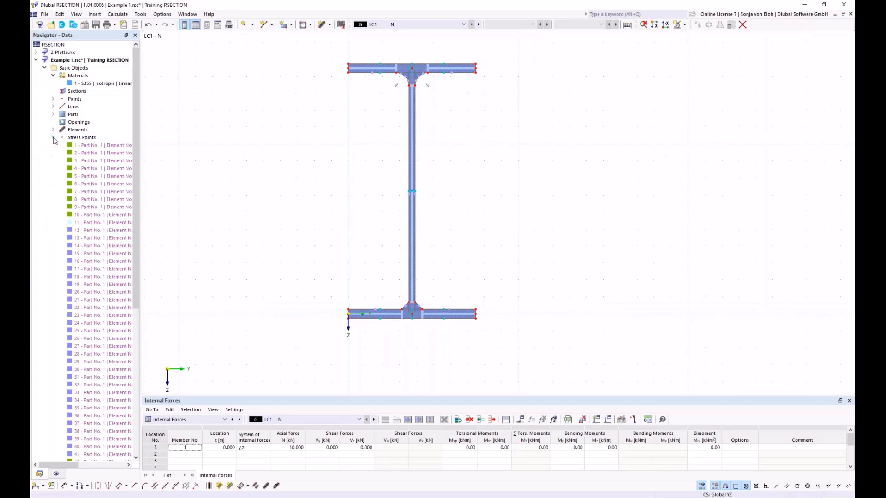
{"action": "right_click", "coordinate": [80, 138]}
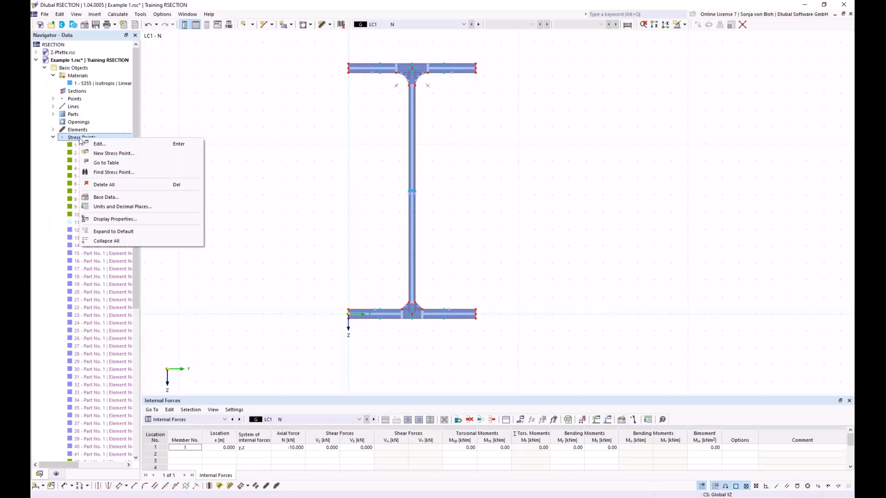
{"action": "left_click", "coordinate": [111, 153]}
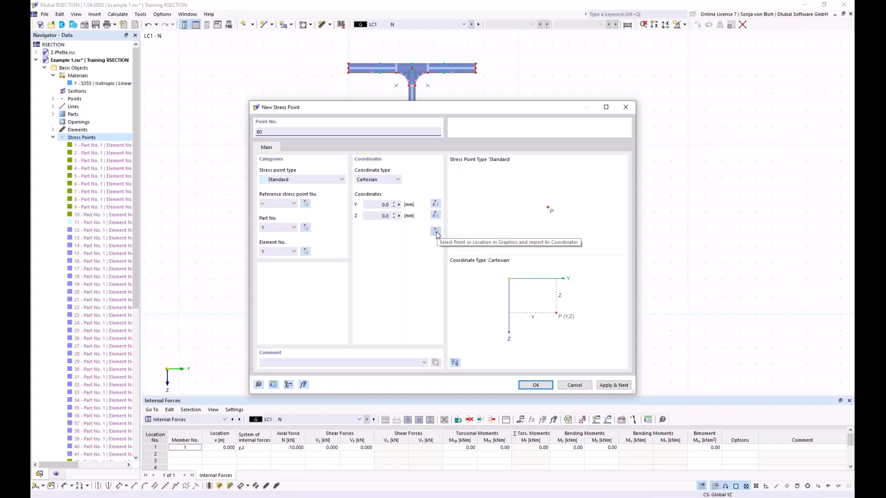
{"action": "left_click", "coordinate": [381, 204]}
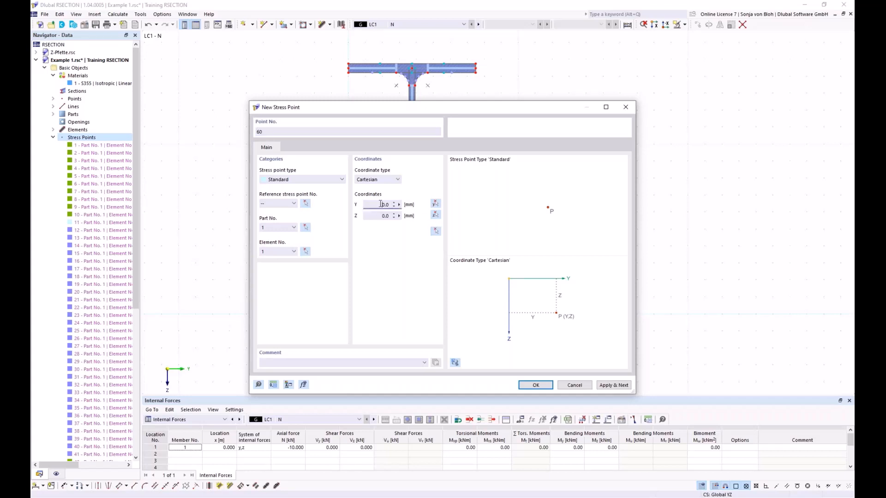
{"action": "double_click", "coordinate": [381, 204]}
{"action": "type", "text": "75"}
{"action": "left_click_drag", "start_coordinate": [374, 216], "coordinate": [414, 216]}
{"action": "key", "text": "BackSpace"}
{"action": "type", "text": "-100"}
{"action": "left_click", "coordinate": [533, 386]}
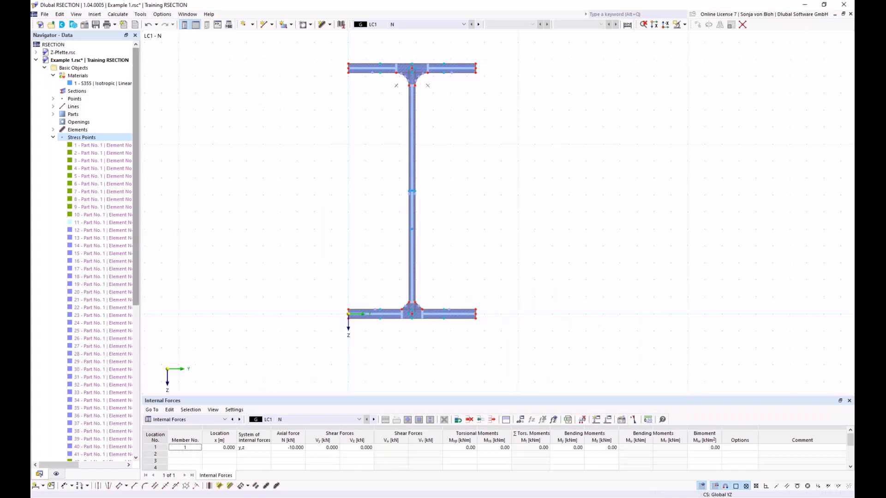
Find the newly created web stress point in the graphic, and collapse the stress point list
{"action": "left_click_drag", "start_coordinate": [138, 230], "coordinate": [137, 403]}
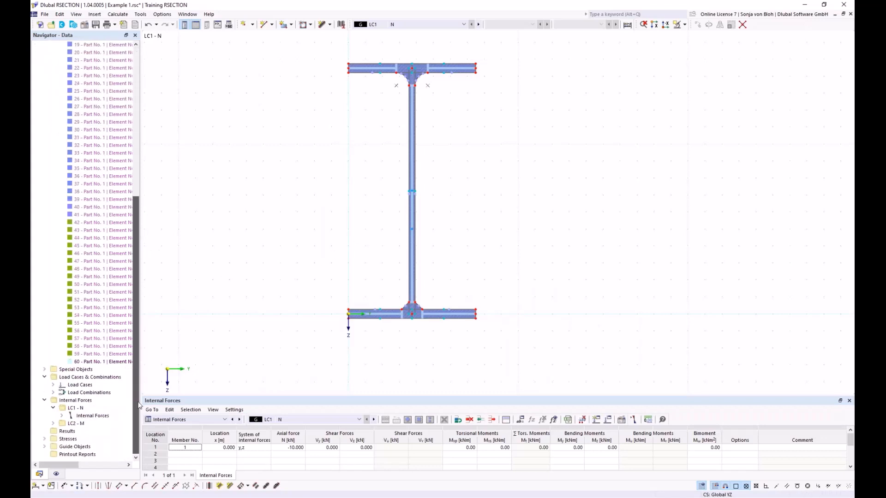
{"action": "right_click", "coordinate": [97, 364]}
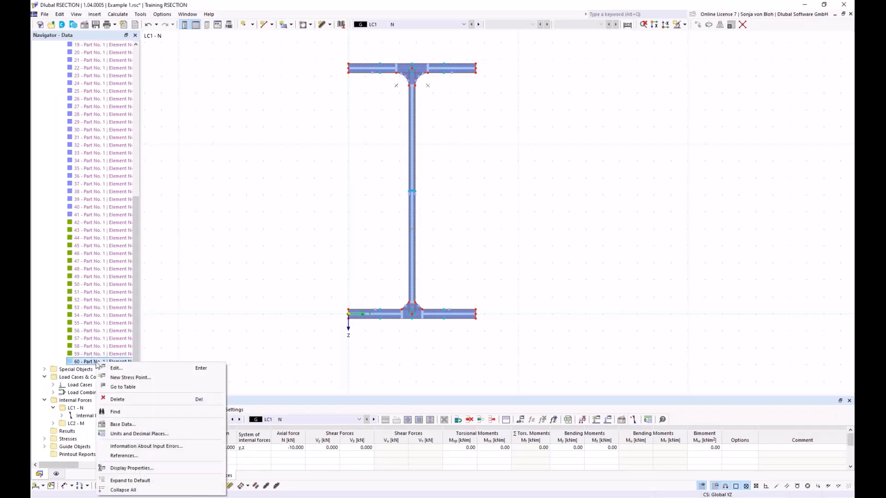
{"action": "left_click", "coordinate": [119, 413]}
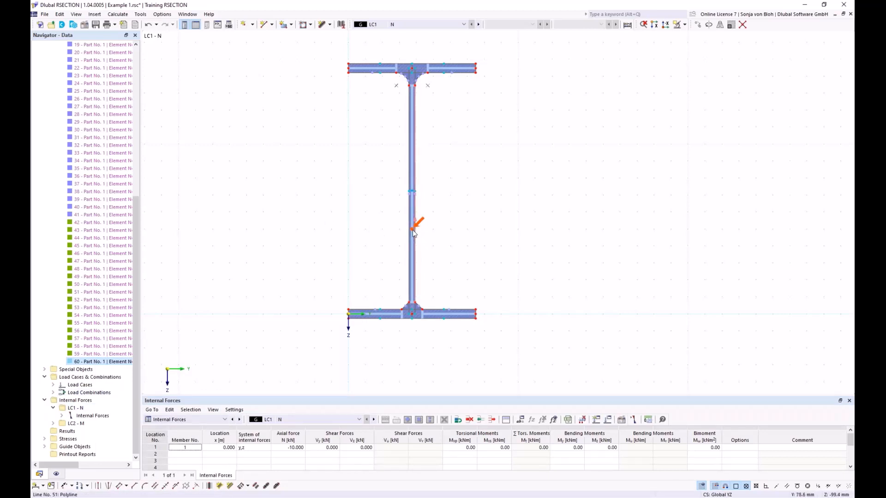
{"action": "mouse_move", "coordinate": [412, 230]}
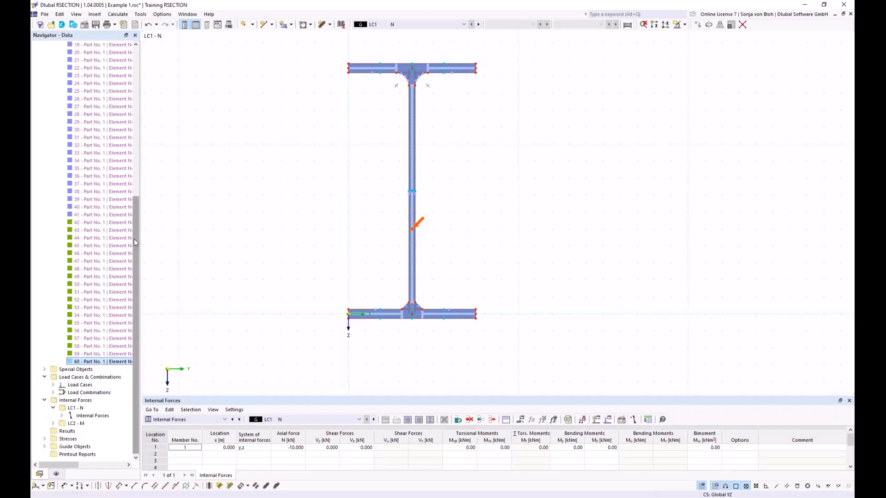
{"action": "left_click_drag", "start_coordinate": [135, 239], "coordinate": [140, 88]}
{"action": "left_click", "coordinate": [53, 138]}
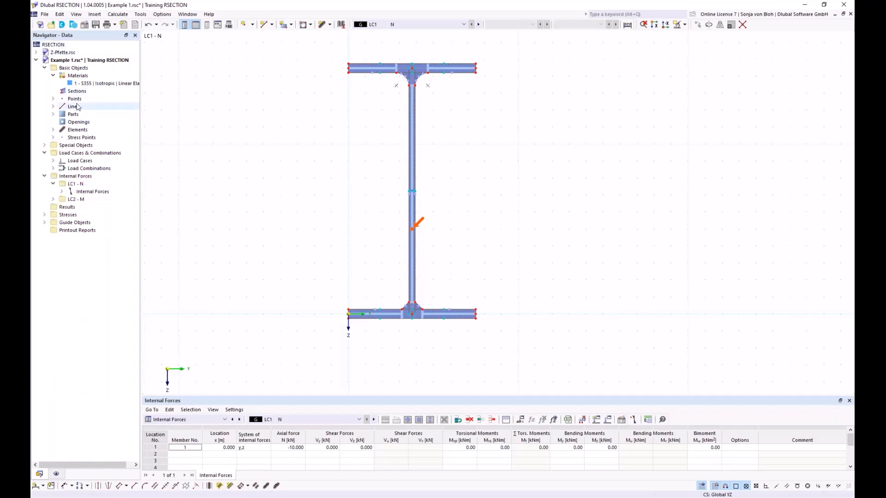
Review the stress configuration's definitions of total normal, total shear and von Mises equivalent stress, and confirm the configuration
{"action": "left_click", "coordinate": [44, 215]}
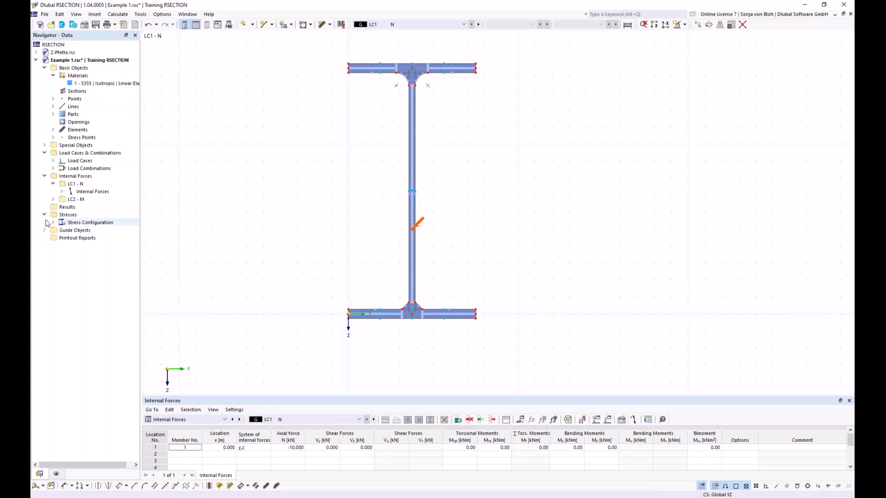
{"action": "left_click", "coordinate": [54, 222]}
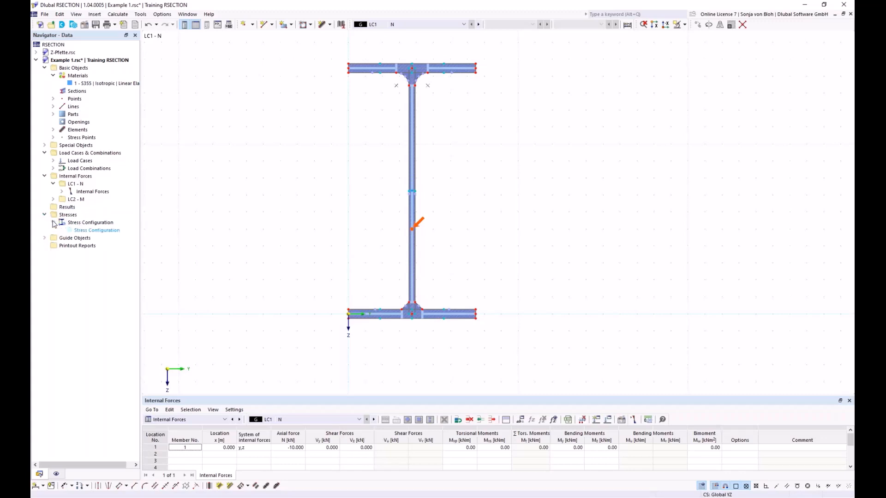
{"action": "double_click", "coordinate": [100, 231]}
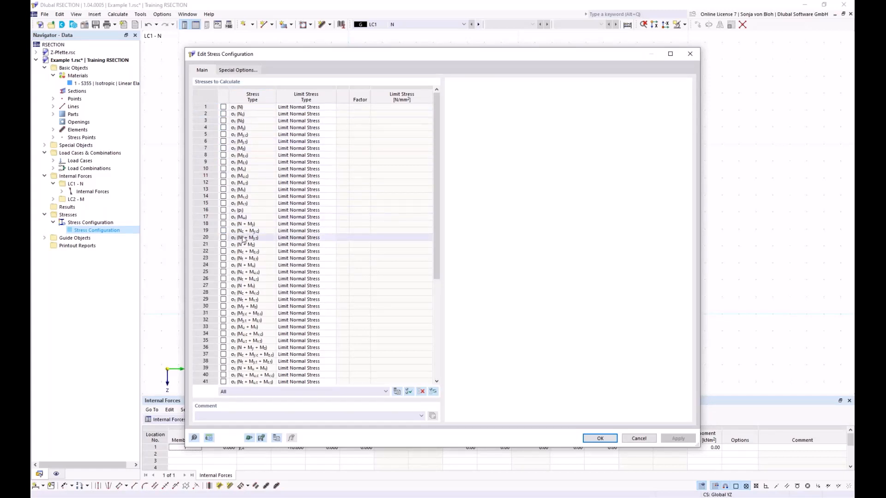
{"action": "left_click_drag", "start_coordinate": [436, 204], "coordinate": [447, 345]}
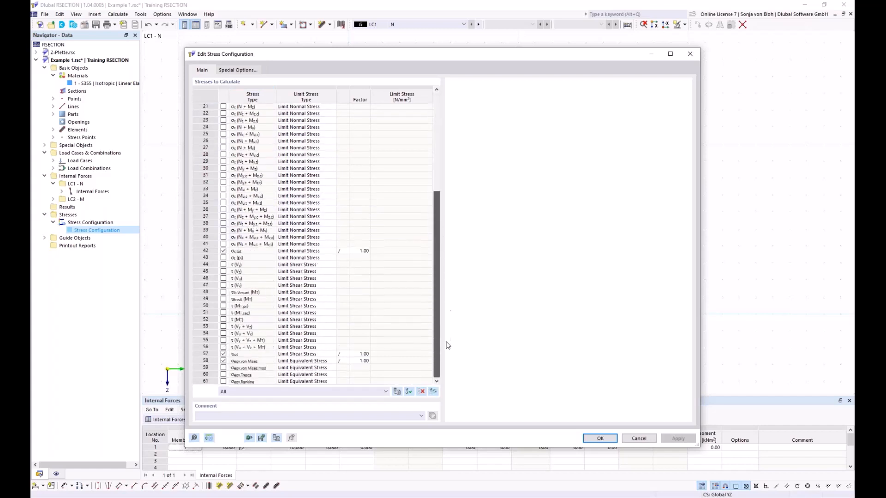
{"action": "left_click", "coordinate": [247, 249]}
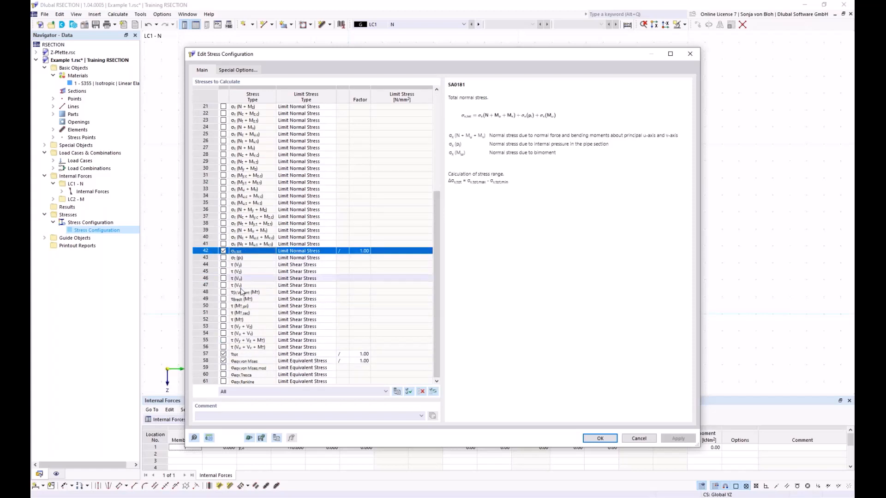
{"action": "left_click", "coordinate": [252, 354]}
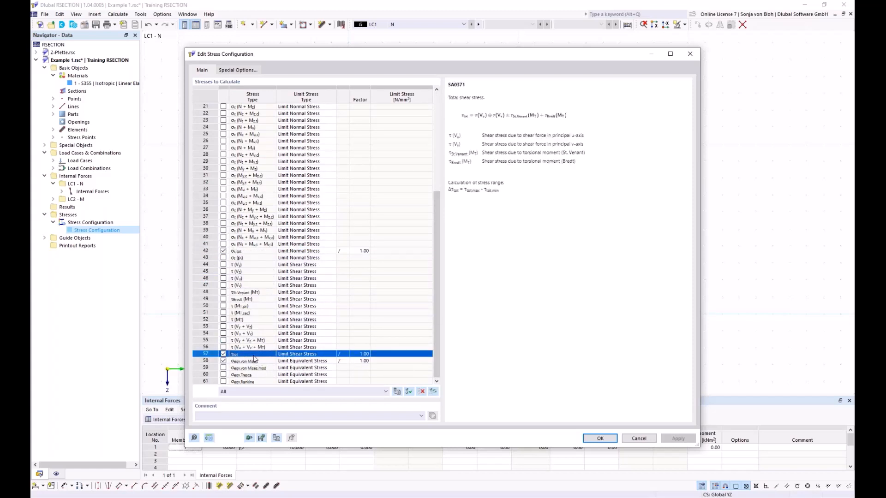
{"action": "left_click", "coordinate": [254, 364]}
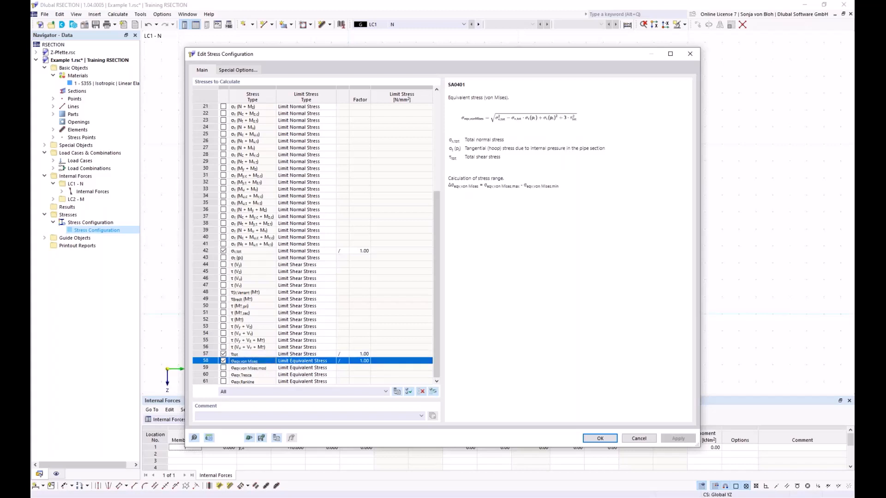
{"action": "left_click", "coordinate": [600, 439]}
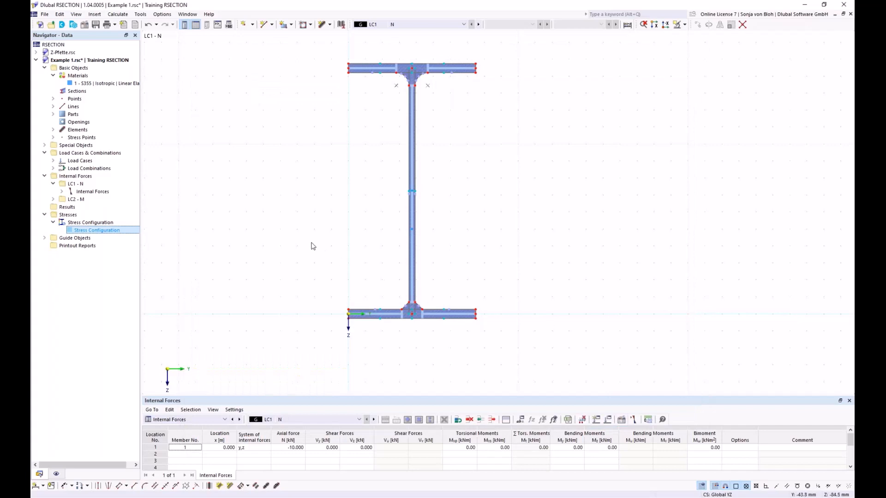
Calculate all results and compare the result types offered for Thin-Walled Analysis and Effective Thin-Walled Analysis, keeping the effective one for the graphic
{"action": "left_click", "coordinate": [116, 15]}
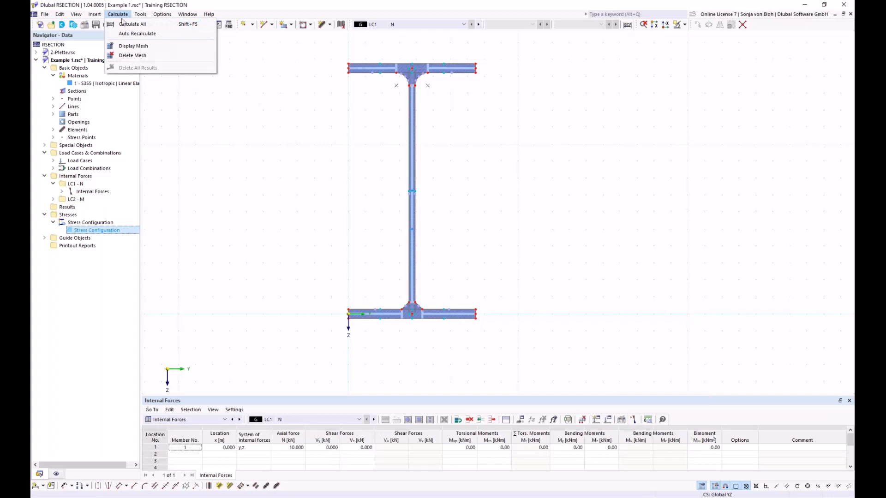
{"action": "left_click", "coordinate": [124, 24]}
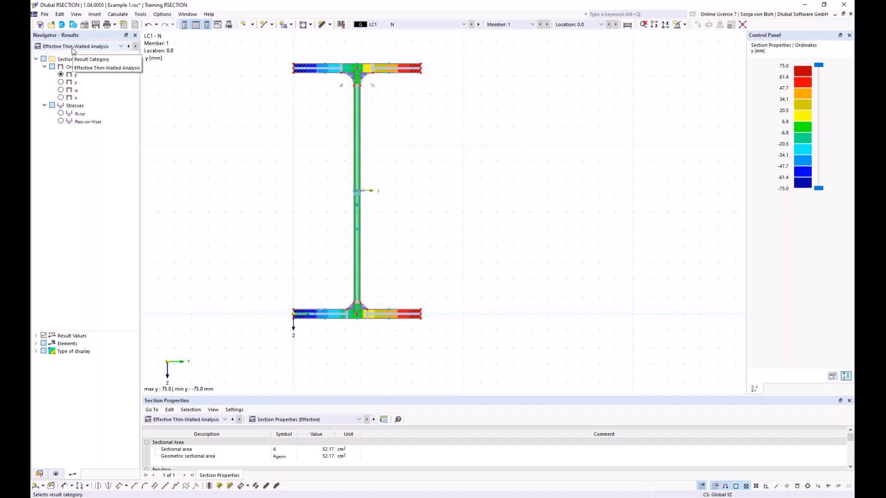
{"action": "left_click", "coordinate": [120, 46]}
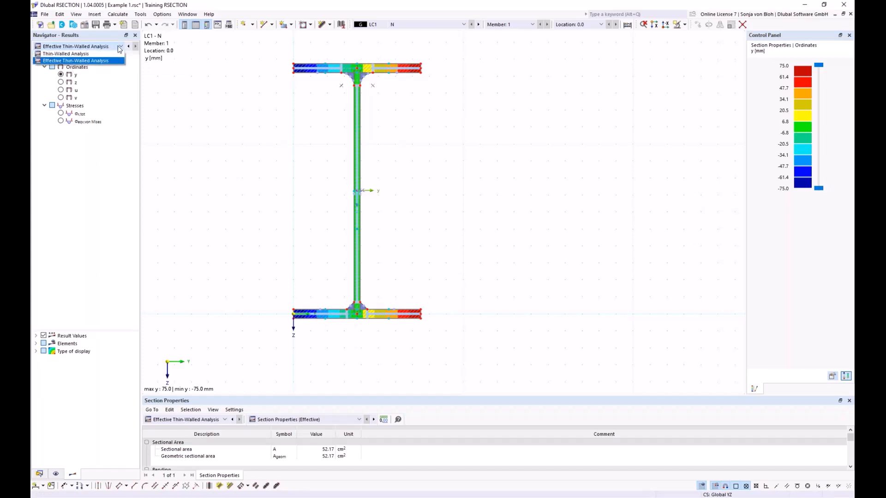
{"action": "left_click", "coordinate": [88, 54]}
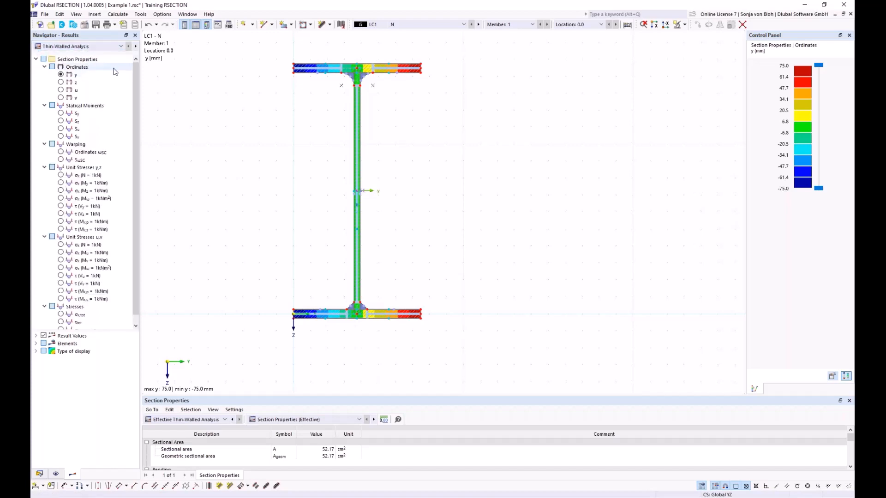
{"action": "left_click", "coordinate": [120, 46]}
{"action": "left_click", "coordinate": [99, 61]}
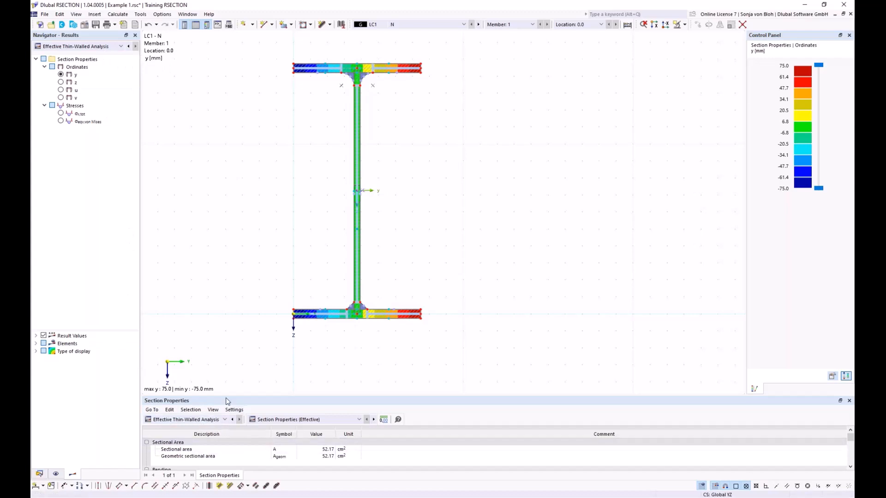
Enlarge the effective section properties table, check its result categories, and fit the whole I-section into the reduced graphic area
{"action": "left_click_drag", "start_coordinate": [223, 395], "coordinate": [227, 321]}
{"action": "left_click", "coordinate": [226, 345]}
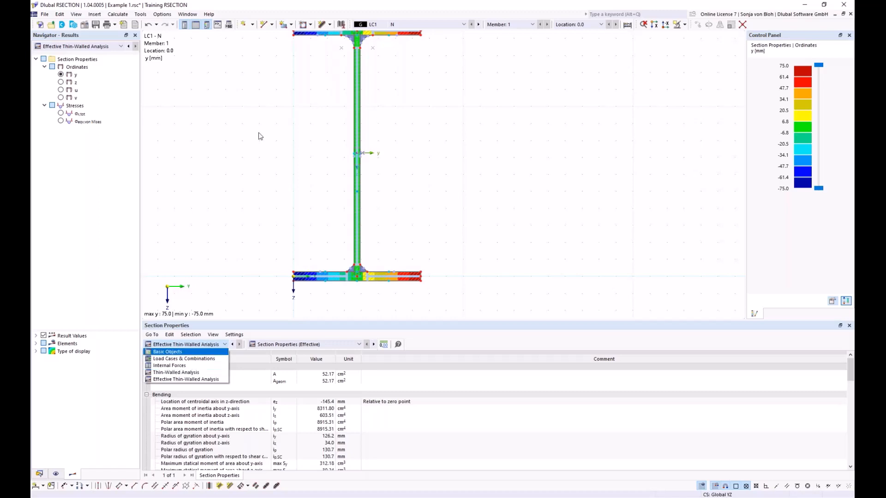
{"action": "left_click", "coordinate": [315, 76]}
{"action": "scroll", "coordinate": [308, 88], "scroll_direction": "down", "scroll_amount": 1}
{"action": "middle_click_drag", "start_coordinate": [308, 90], "coordinate": [322, 121]}
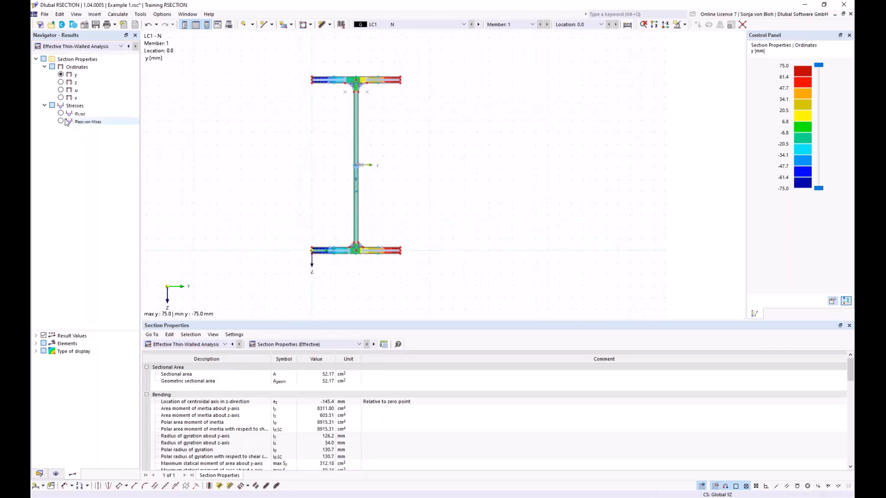
Display the effective total normal stress σx,tot on the section and compare it for LC1, LC2 and combination CO1
{"action": "left_click", "coordinate": [62, 114]}
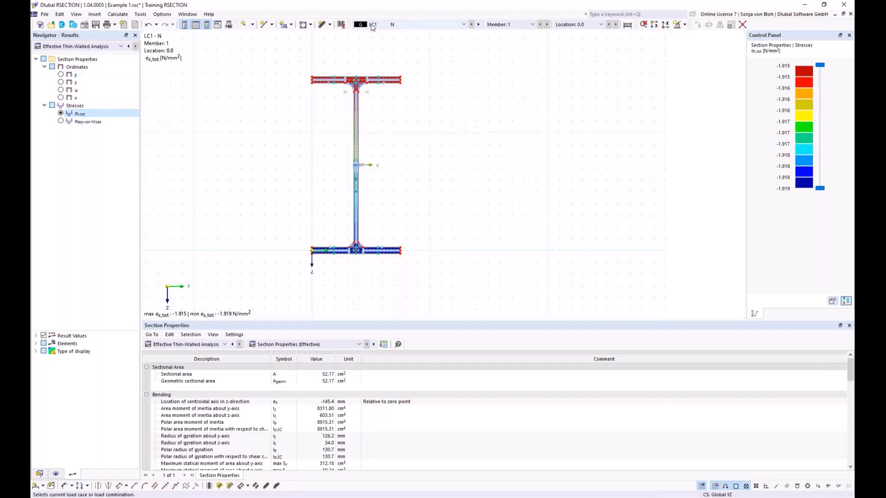
{"action": "left_click", "coordinate": [465, 24]}
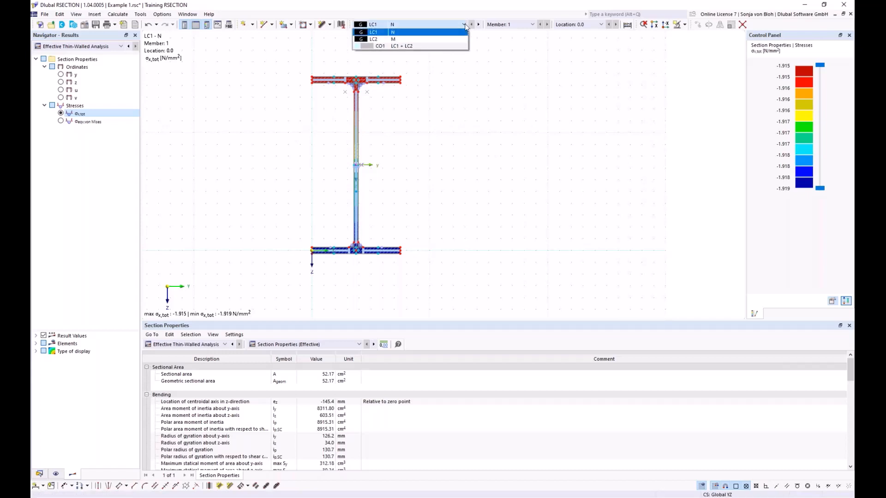
{"action": "left_click", "coordinate": [428, 39]}
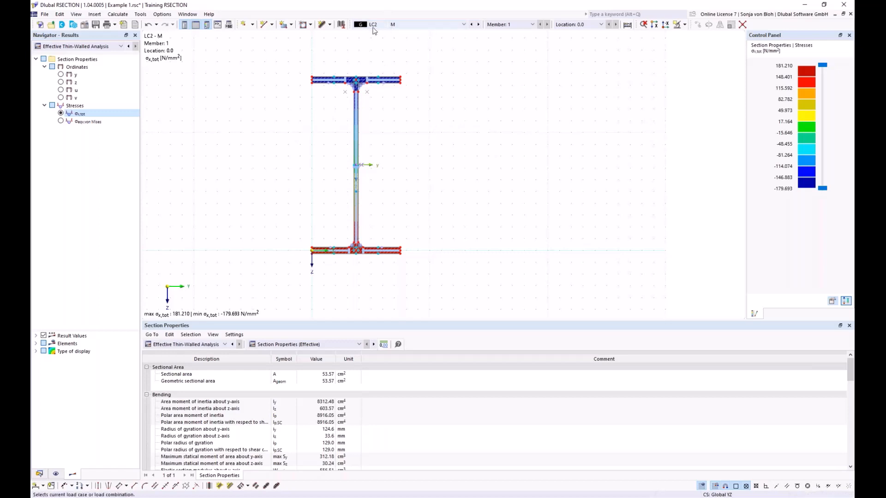
{"action": "left_click", "coordinate": [464, 25]}
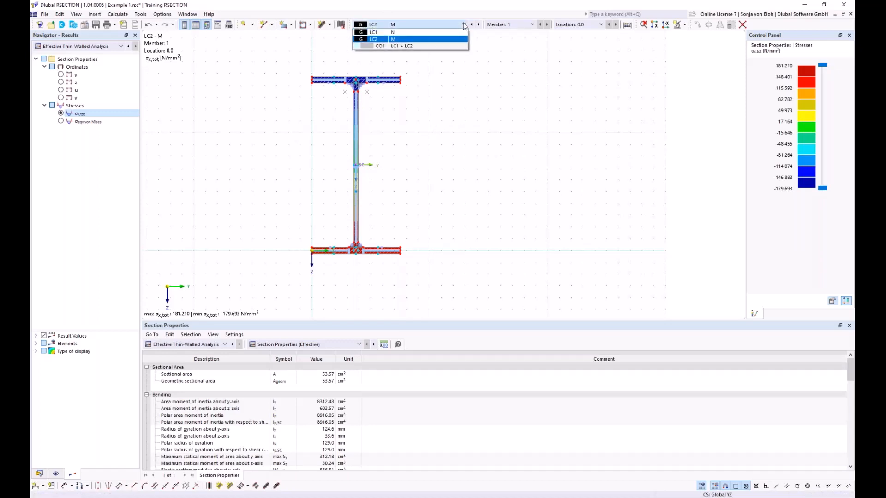
{"action": "left_click", "coordinate": [402, 46]}
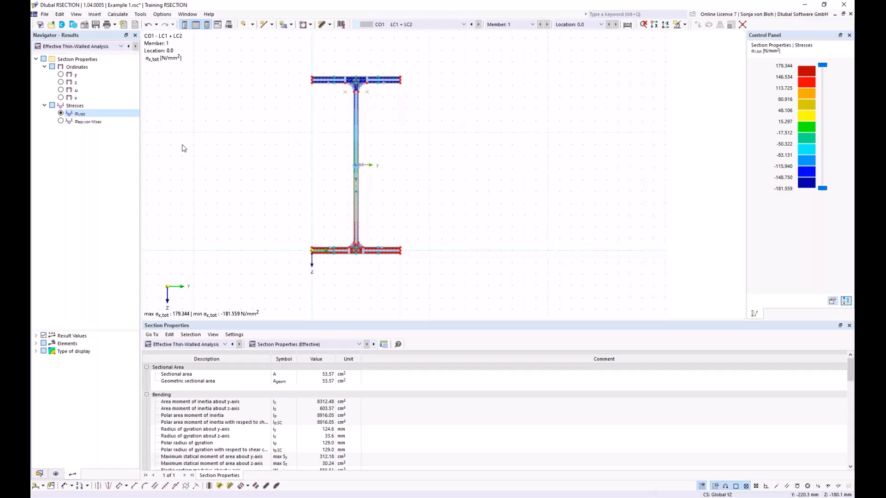
Return the graphic to load case LC1 and set the type of display to Off instead of isobands
{"action": "left_click", "coordinate": [405, 24]}
{"action": "left_click", "coordinate": [404, 32]}
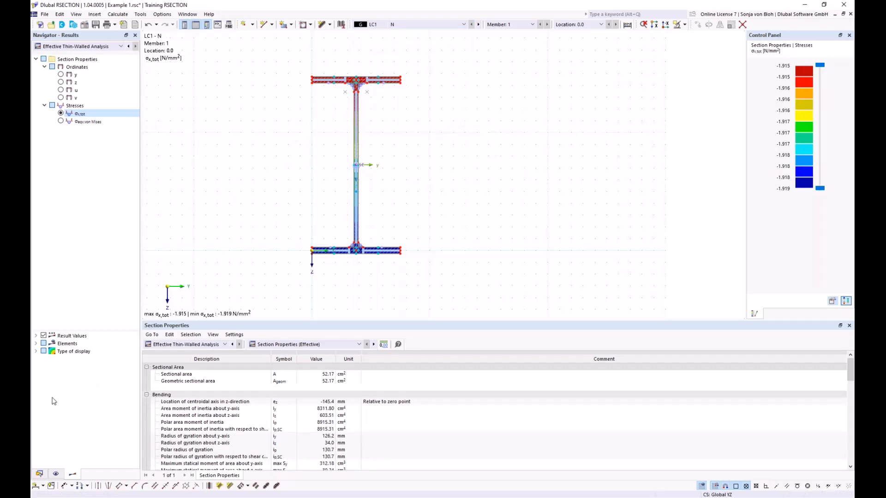
{"action": "left_click", "coordinate": [36, 351]}
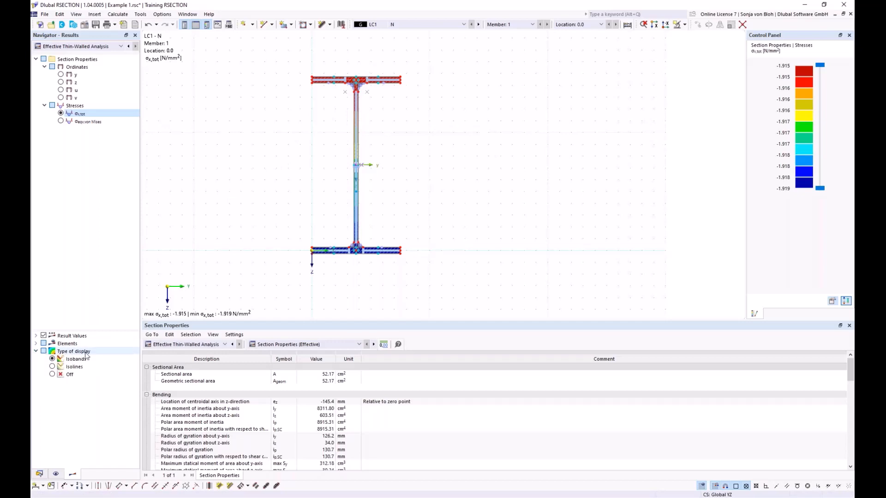
{"action": "left_click", "coordinate": [52, 374]}
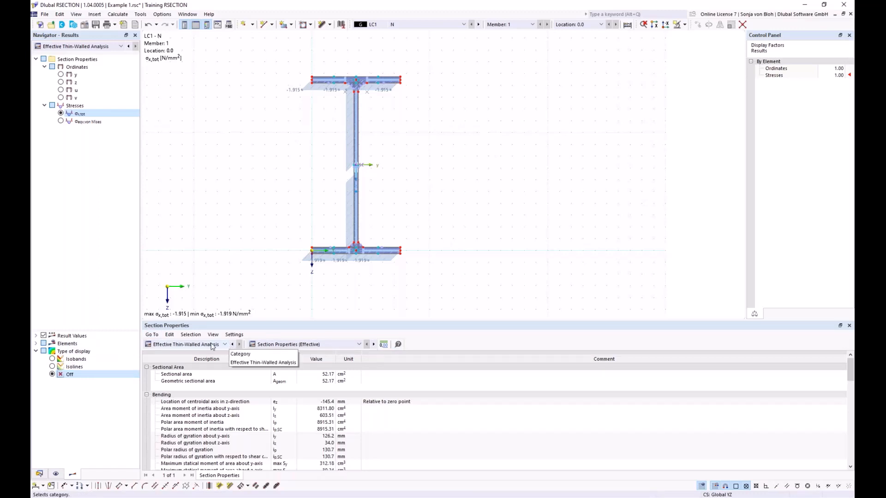
Review the section properties of the Thin-Walled Analysis in an enlarged results table
{"action": "left_click", "coordinate": [227, 344]}
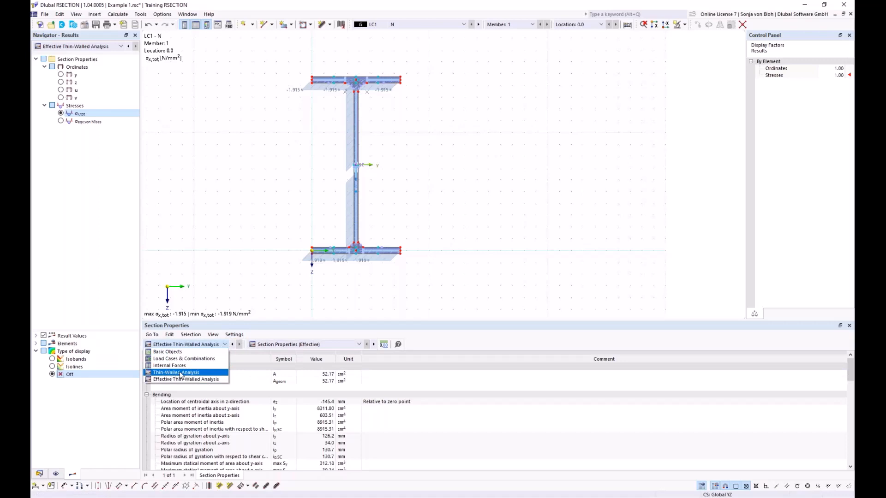
{"action": "left_click", "coordinate": [148, 373]}
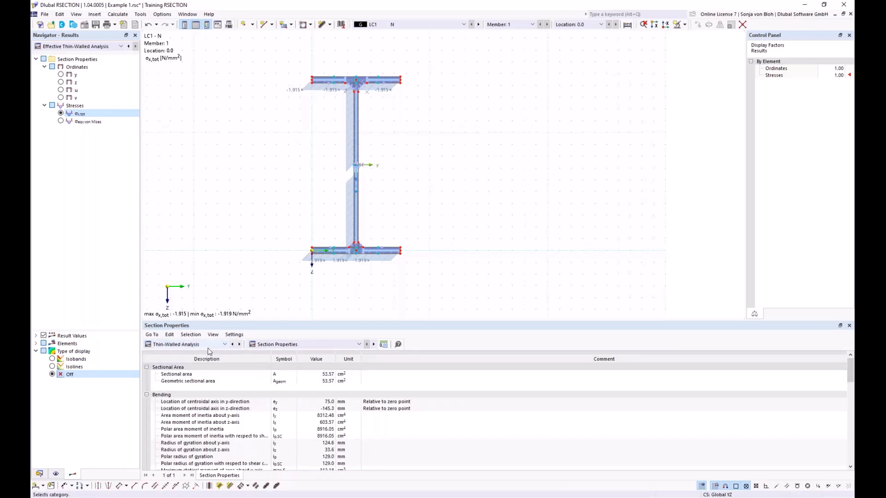
{"action": "left_click", "coordinate": [359, 345]}
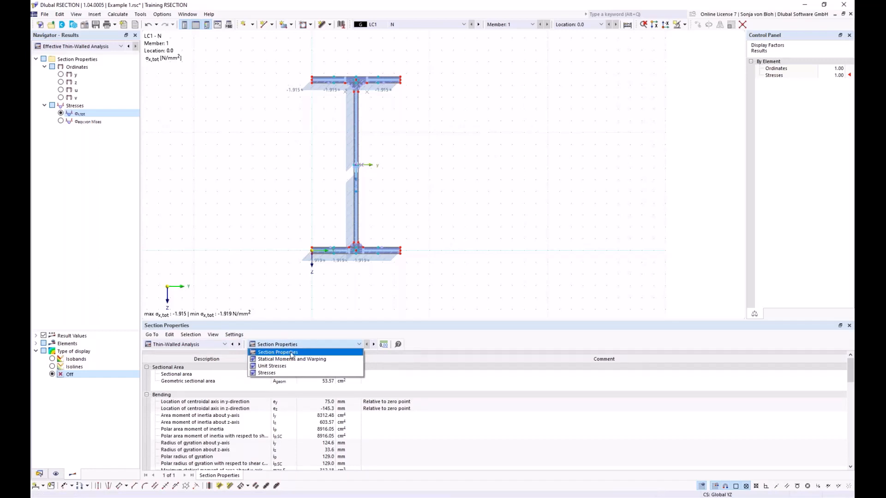
{"action": "left_click", "coordinate": [291, 354]}
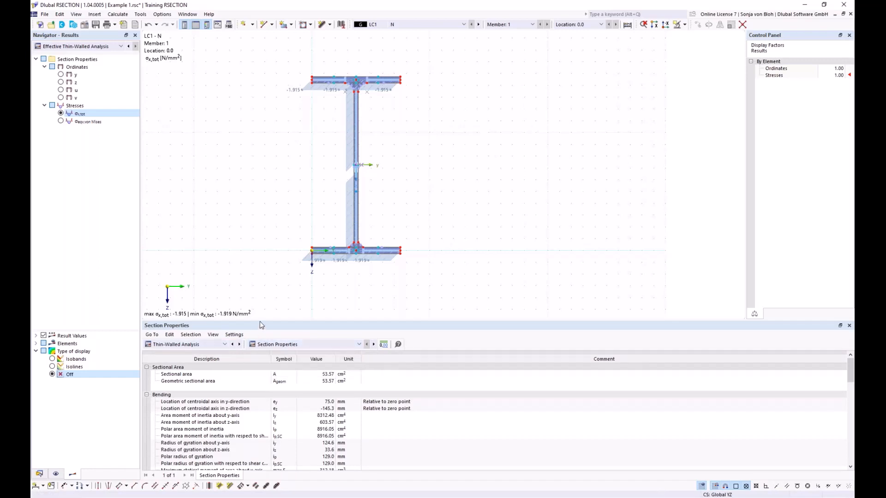
{"action": "left_click_drag", "start_coordinate": [261, 325], "coordinate": [261, 236]}
{"action": "left_click", "coordinate": [323, 286]}
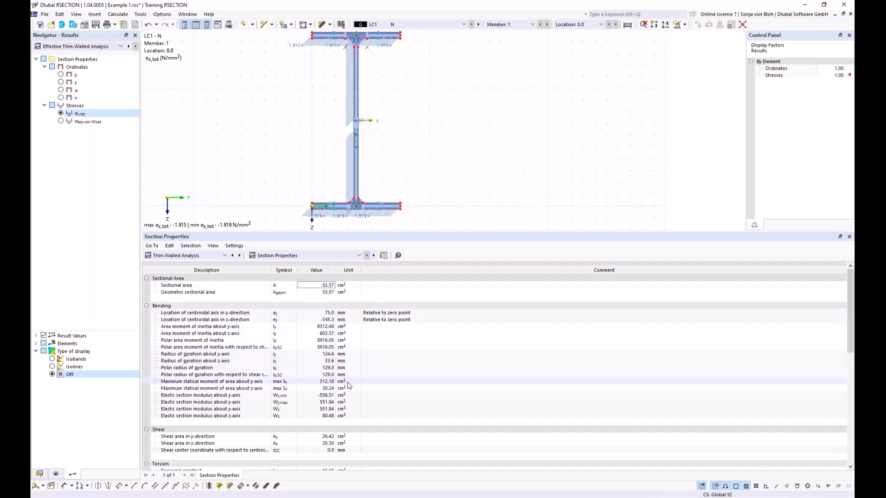
Review the statical moments and warping table, then the stresses by loading, and locate LC1's governing σx,tot stress point on the section
{"action": "left_click", "coordinate": [359, 256]}
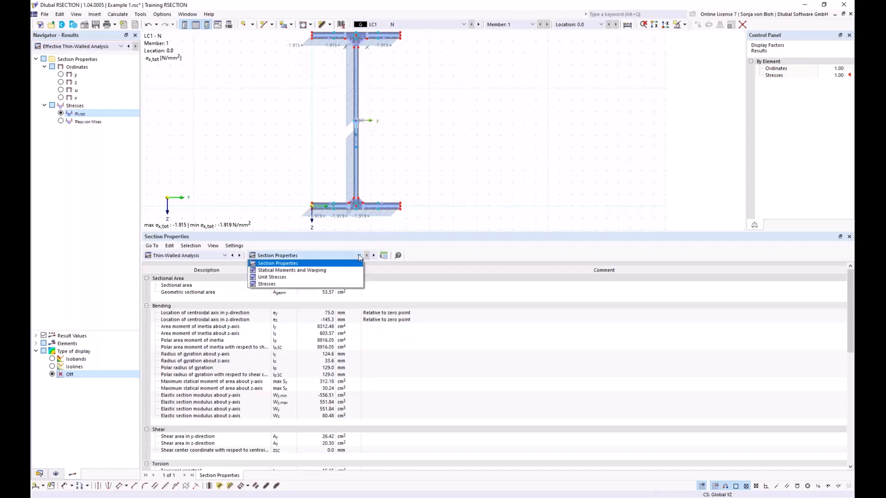
{"action": "left_click", "coordinate": [300, 271]}
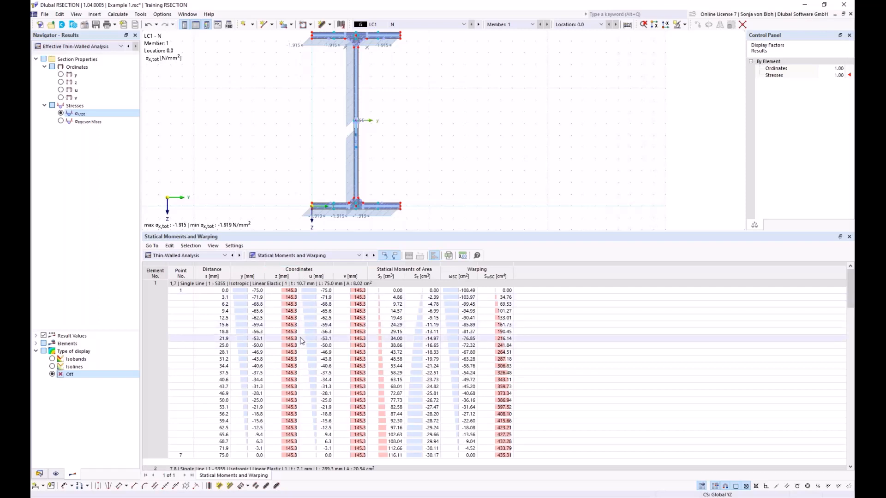
{"action": "left_click", "coordinate": [359, 256]}
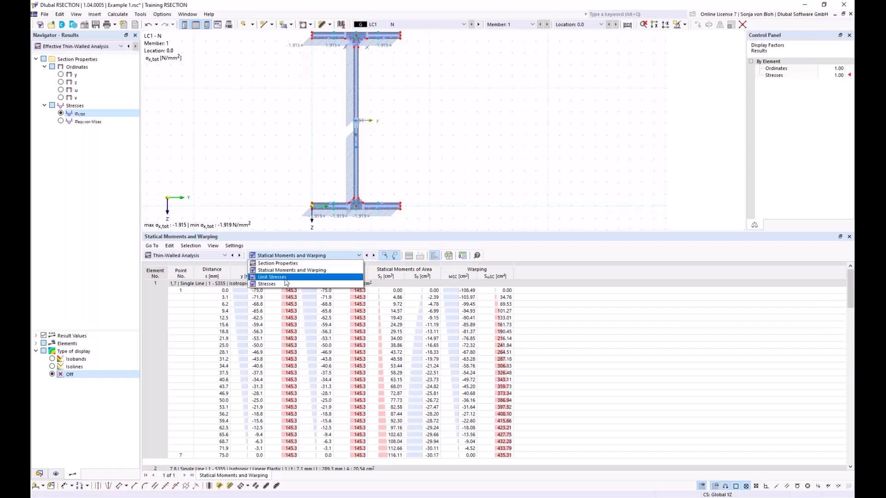
{"action": "left_click", "coordinate": [270, 285]}
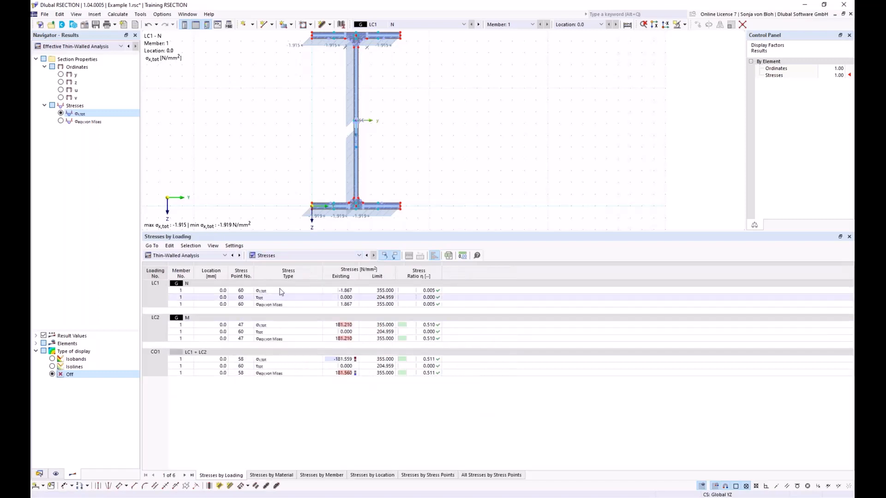
{"action": "left_click", "coordinate": [282, 292]}
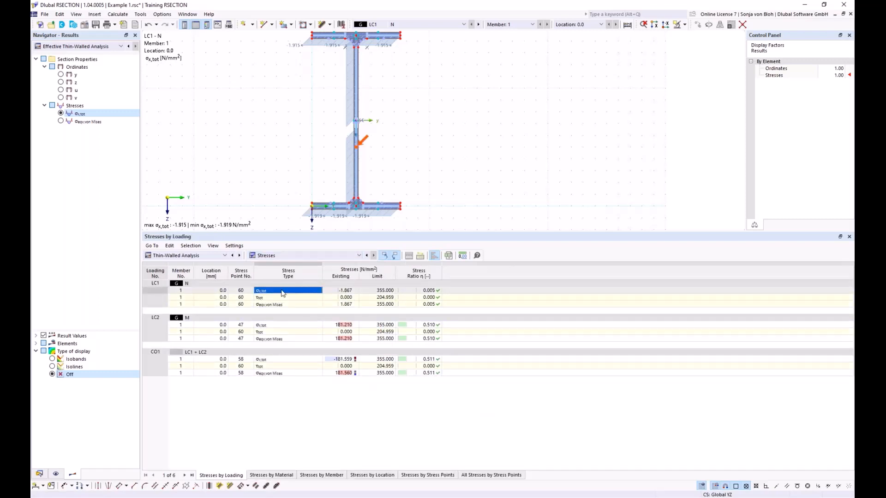
Switch the graphical results to Thin-Walled Analysis and enlarge the graphic area around the full section
{"action": "left_click", "coordinate": [121, 46]}
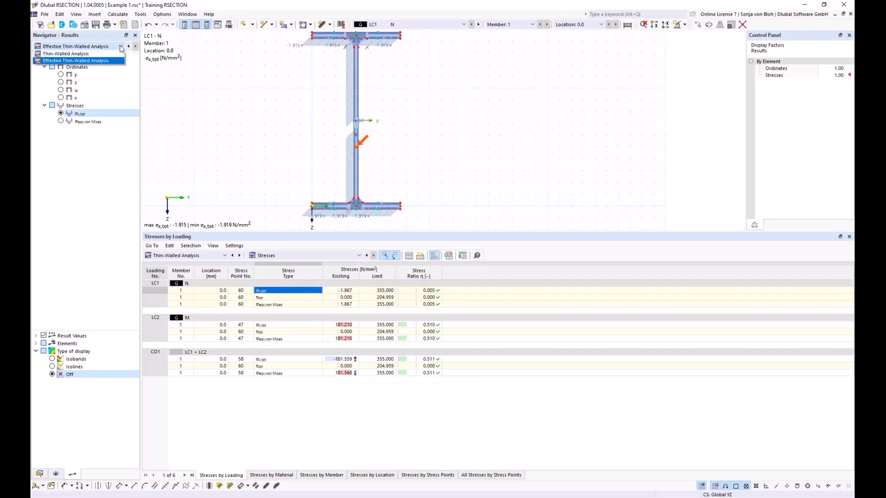
{"action": "left_click", "coordinate": [76, 54]}
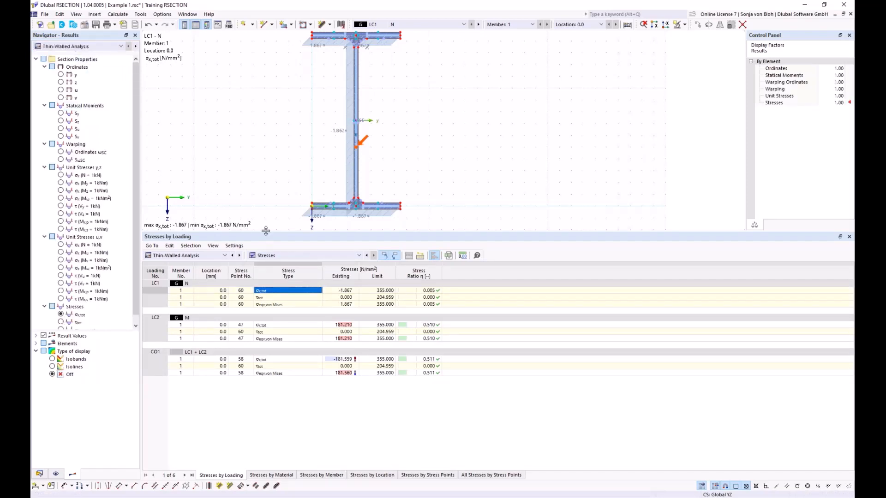
{"action": "left_click_drag", "start_coordinate": [265, 230], "coordinate": [283, 361]}
{"action": "middle_click_drag", "start_coordinate": [251, 214], "coordinate": [271, 241]}
{"action": "scroll", "coordinate": [277, 247], "scroll_direction": "up", "scroll_amount": 1}
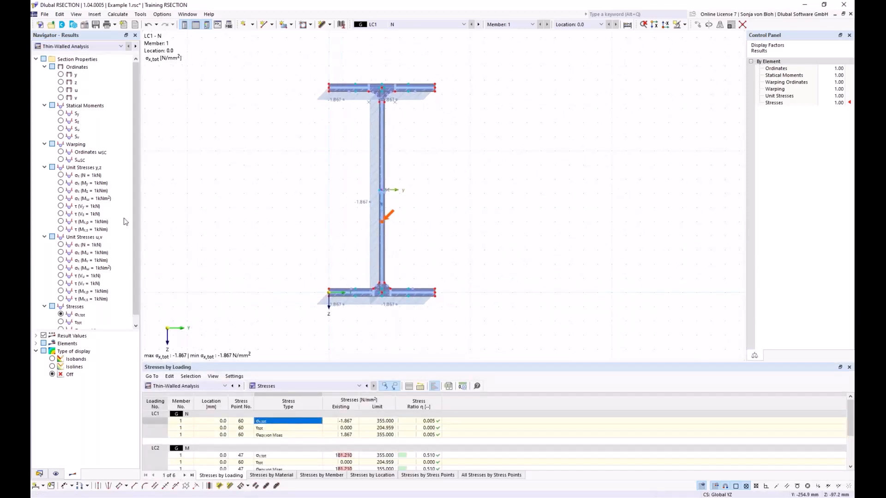
View the statical moment Sy diagram on the section, and switch the graphic back to total normal stress σx,tot
{"action": "left_click", "coordinate": [61, 113]}
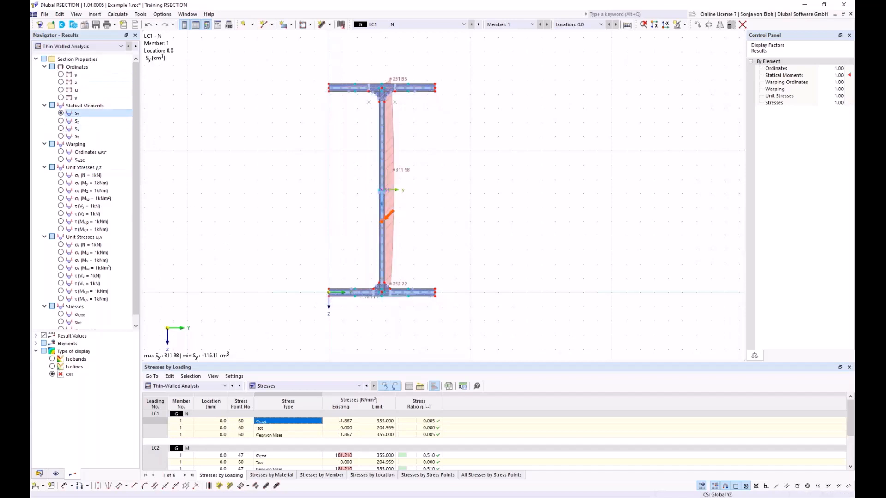
{"action": "scroll", "coordinate": [76, 314], "scroll_direction": "down", "scroll_amount": 1}
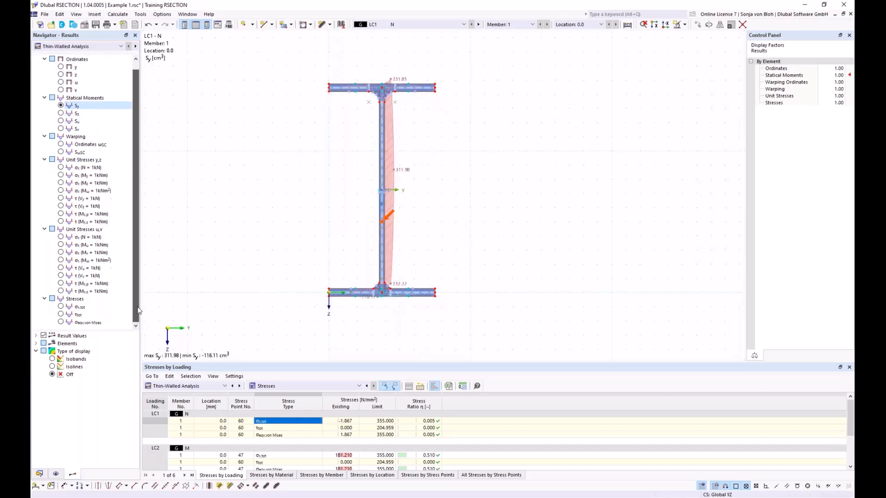
{"action": "left_click", "coordinate": [62, 306]}
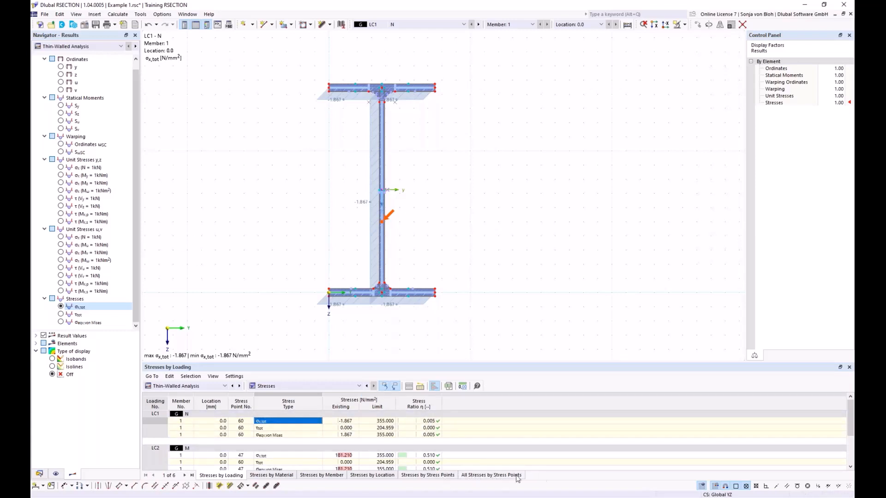
List all stresses by stress points and examine the results of the user-defined web stress point in an enlarged table
{"action": "left_click", "coordinate": [500, 478]}
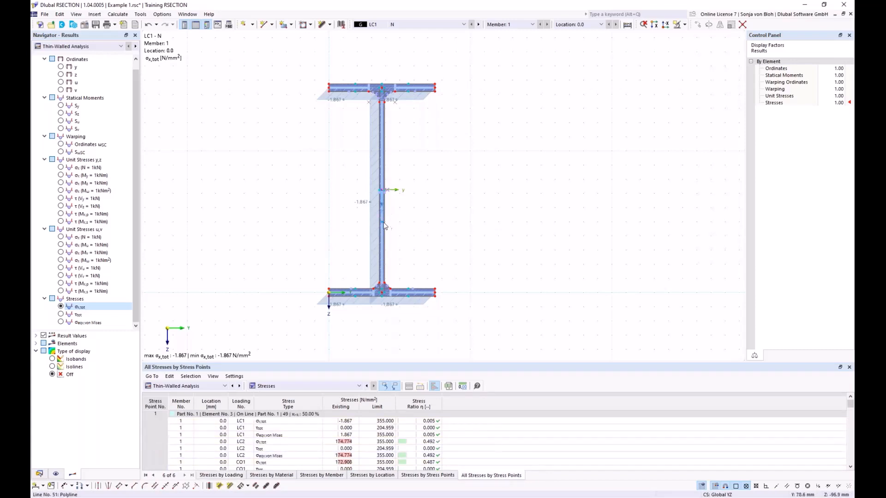
{"action": "left_click", "coordinate": [382, 226]}
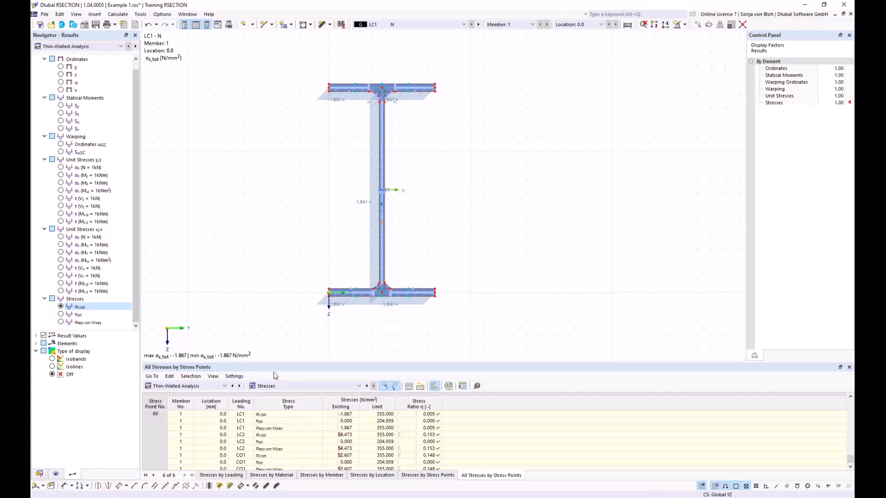
{"action": "left_click_drag", "start_coordinate": [276, 362], "coordinate": [282, 250]}
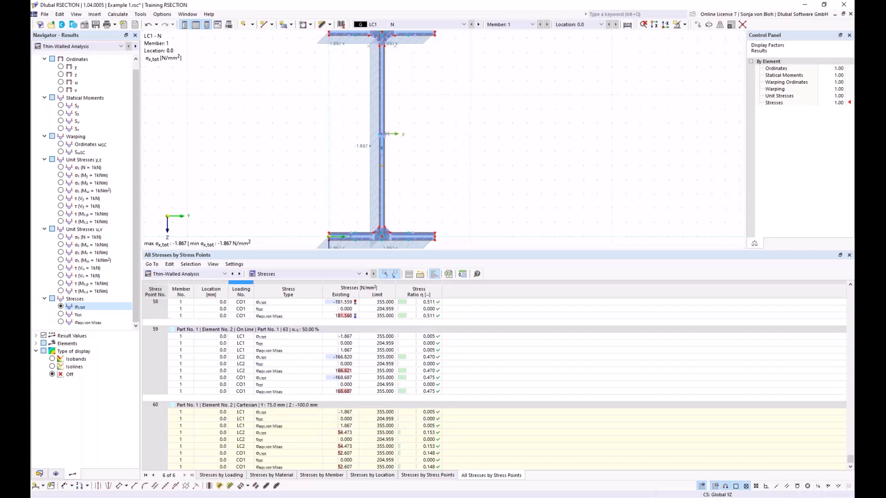
Switch the results table to Effective Thin-Walled Analysis and review the section classification according to EN 1993-1-1
{"action": "left_click", "coordinate": [225, 274]}
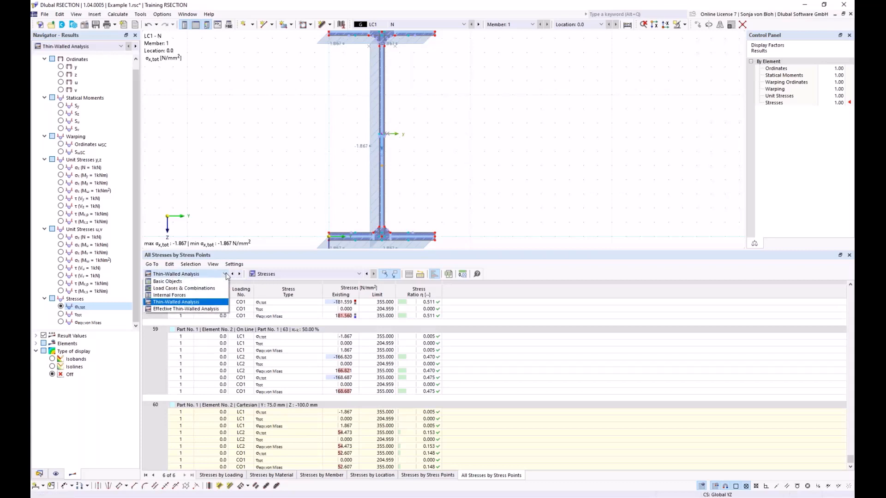
{"action": "left_click", "coordinate": [193, 310]}
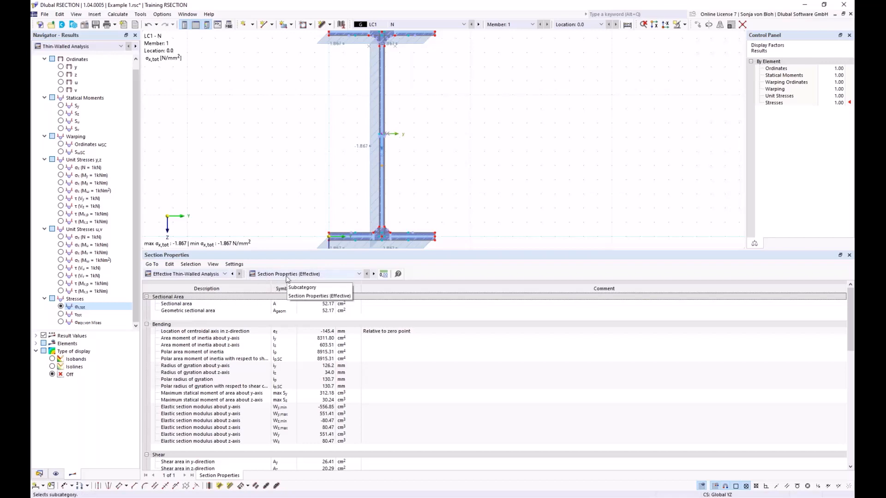
{"action": "left_click", "coordinate": [360, 274]}
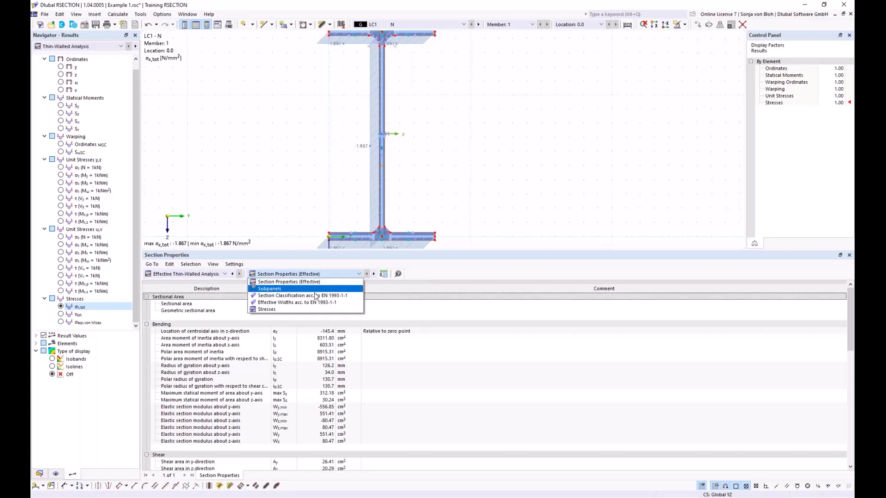
{"action": "left_click", "coordinate": [296, 297]}
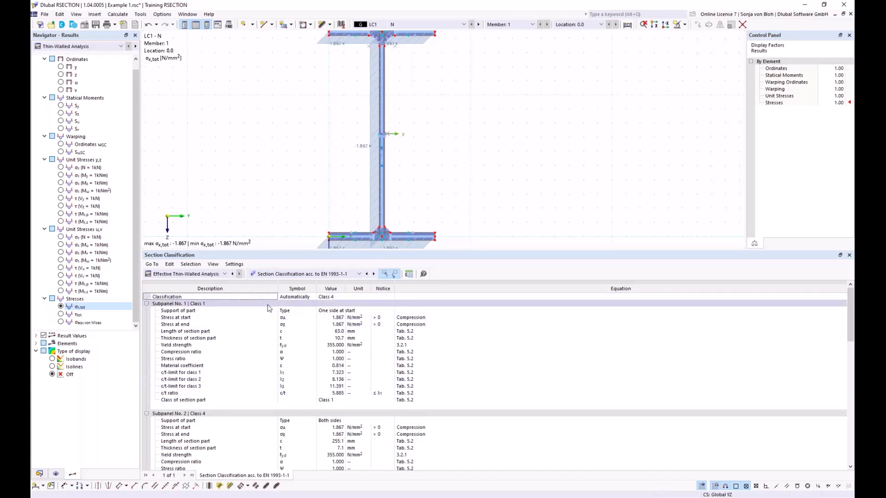
{"action": "left_click", "coordinate": [338, 296]}
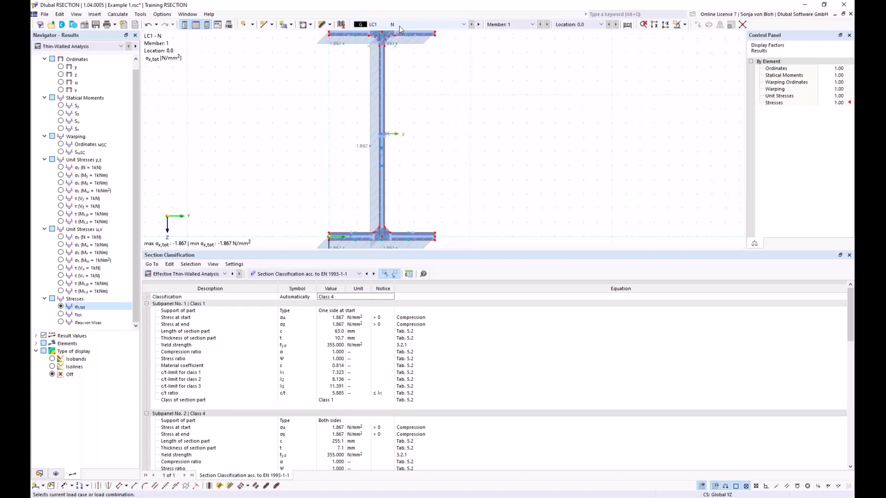
Show the graphical results of the Effective Thin-Walled Analysis and examine the classification details of the web subpanel
{"action": "scroll", "coordinate": [380, 152], "scroll_direction": "up", "scroll_amount": 3}
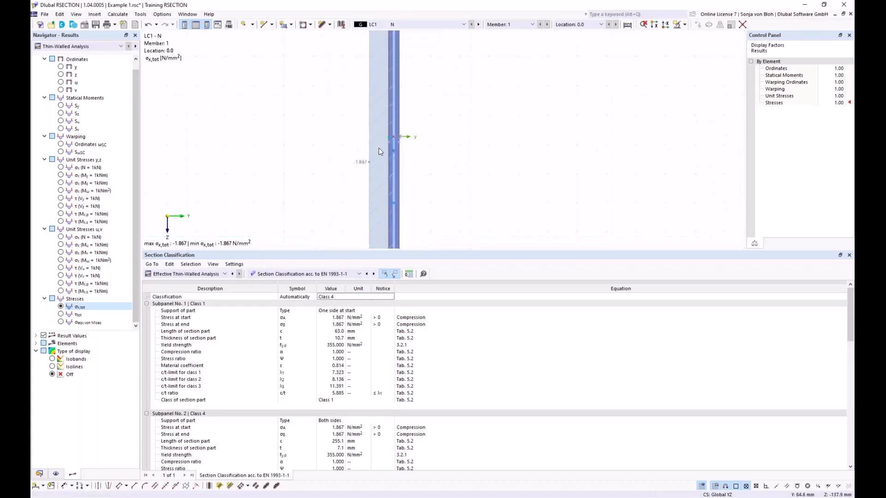
{"action": "left_click", "coordinate": [90, 47]}
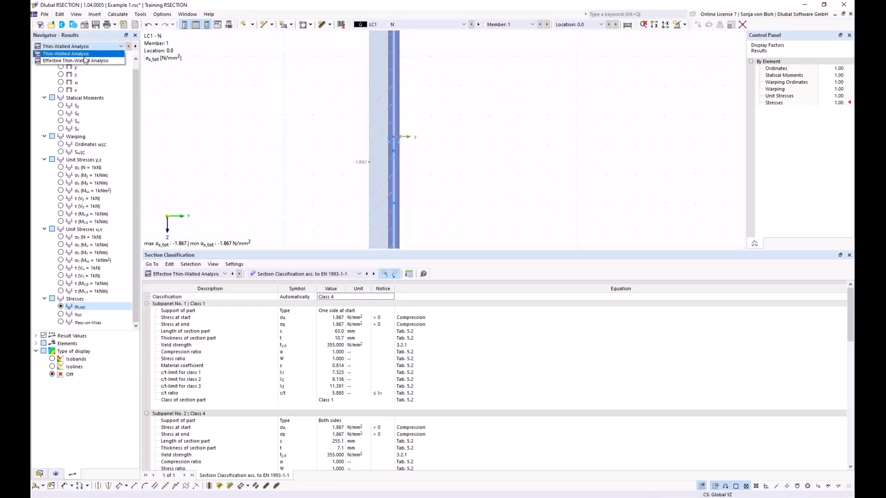
{"action": "left_click", "coordinate": [86, 60]}
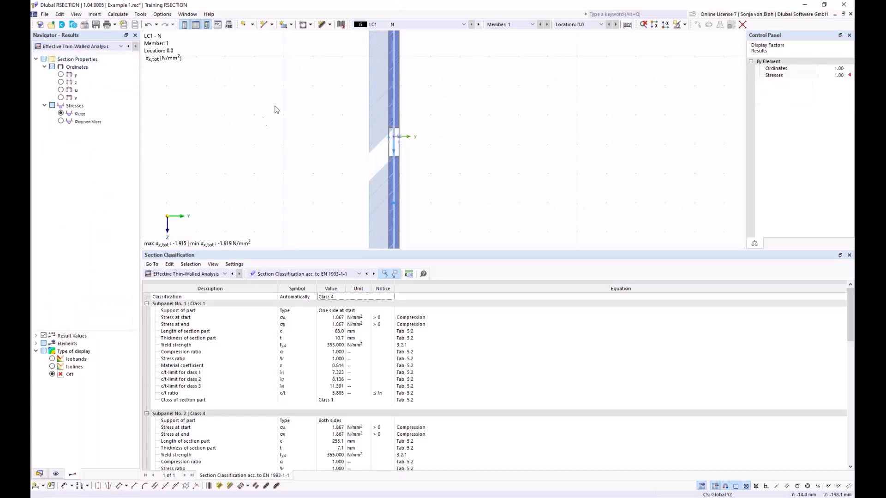
{"action": "scroll", "coordinate": [276, 111], "scroll_direction": "down", "scroll_amount": 3}
{"action": "scroll", "coordinate": [295, 129], "scroll_direction": "up", "scroll_amount": 1}
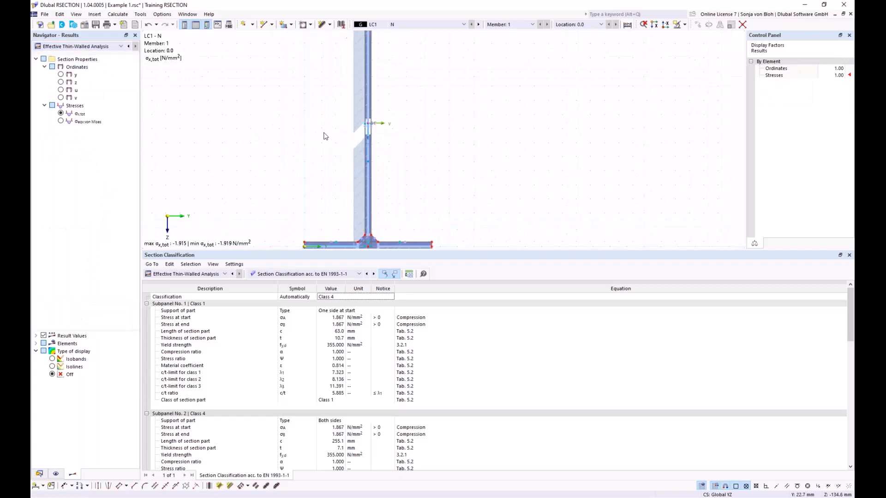
{"action": "left_click", "coordinate": [369, 134]}
{"action": "scroll", "coordinate": [417, 145], "scroll_direction": "down", "scroll_amount": 1}
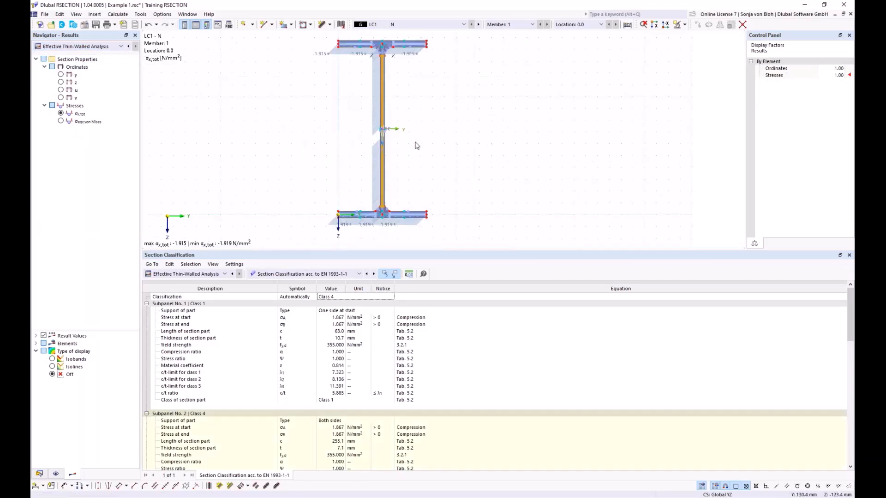
{"action": "scroll", "coordinate": [304, 458], "scroll_direction": "down", "scroll_amount": 3}
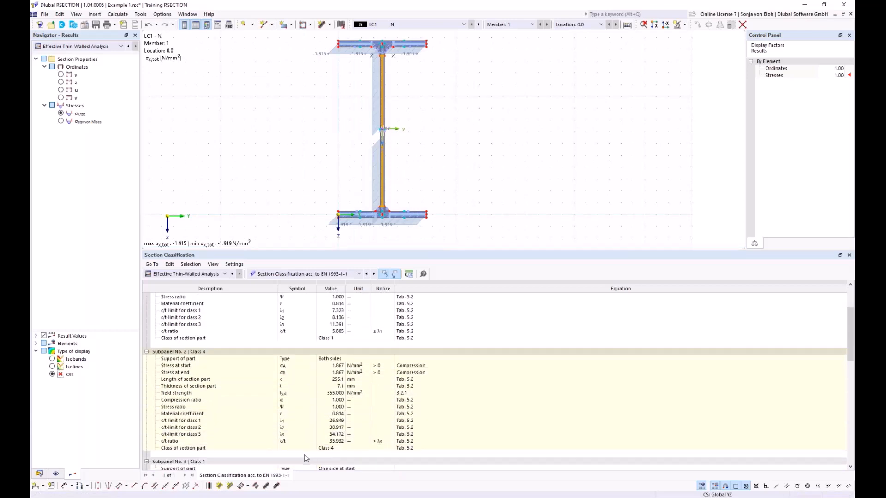
List the effective widths according to EN 1993-1-1 and inspect the web's ineffective width in the table and on the section
{"action": "left_click", "coordinate": [360, 274]}
{"action": "left_click", "coordinate": [318, 303]}
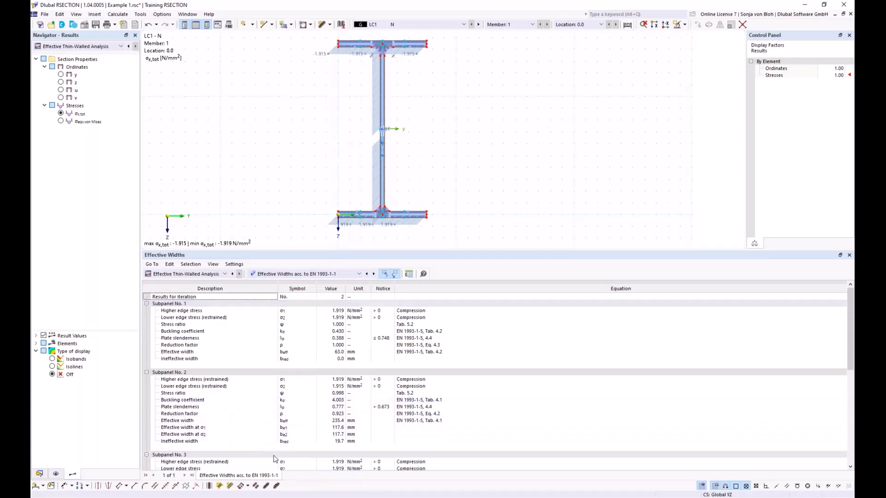
{"action": "left_click", "coordinate": [203, 442]}
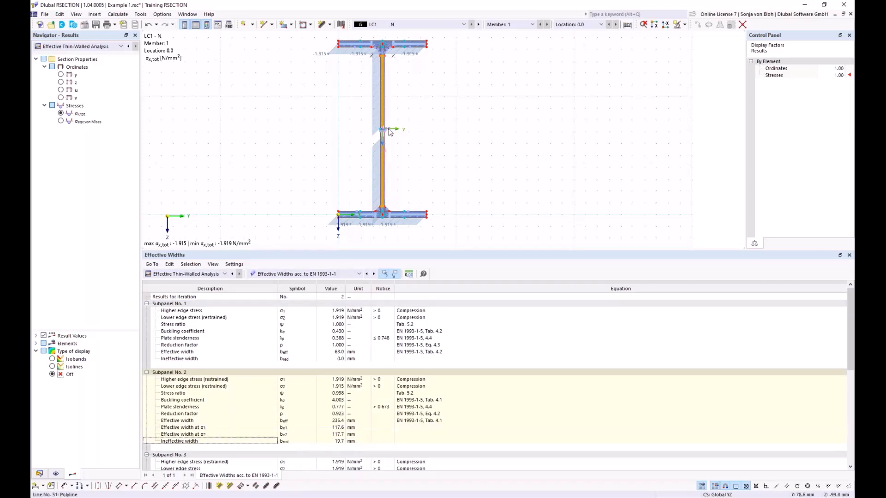
{"action": "scroll", "coordinate": [371, 139], "scroll_direction": "up", "scroll_amount": 5}
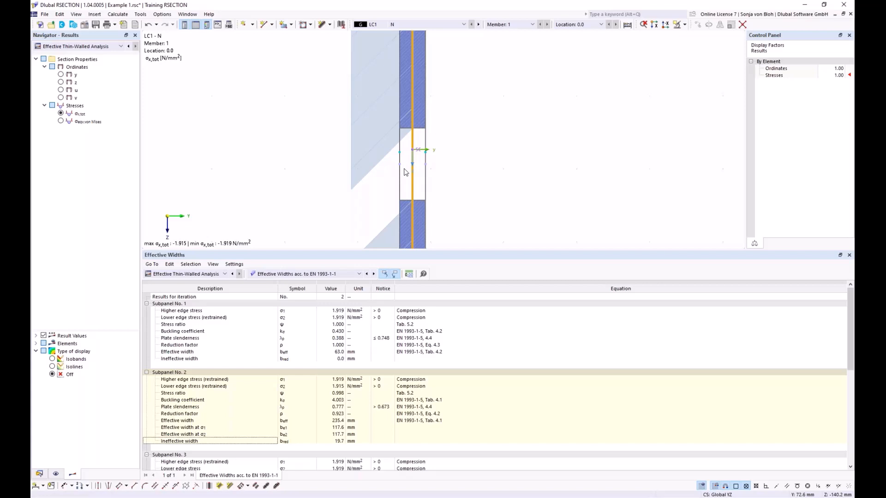
{"action": "scroll", "coordinate": [405, 172], "scroll_direction": "down", "scroll_amount": 5}
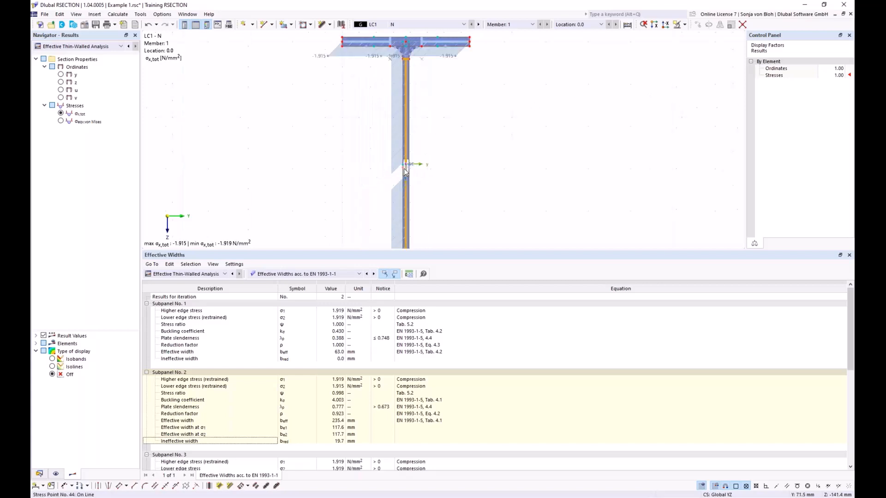
Enlarge the graphic area around the full section and display the effective results for load case LC2
{"action": "left_click_drag", "start_coordinate": [339, 249], "coordinate": [338, 286]}
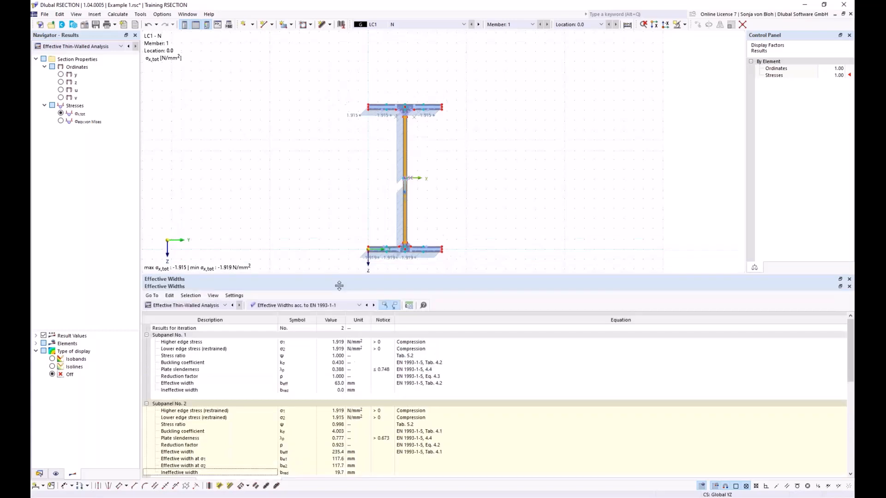
{"action": "scroll", "coordinate": [338, 173], "scroll_direction": "up", "scroll_amount": 3}
{"action": "scroll", "coordinate": [332, 150], "scroll_direction": "down", "scroll_amount": 2}
{"action": "scroll", "coordinate": [326, 162], "scroll_direction": "down", "scroll_amount": 3}
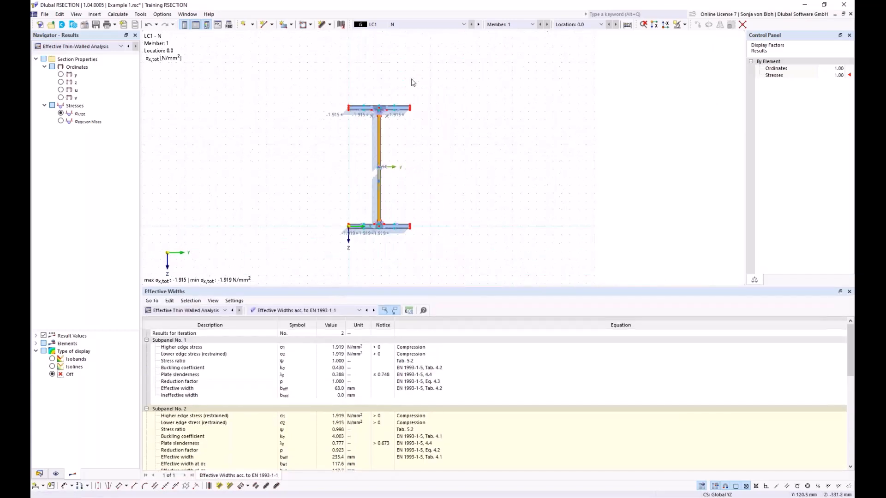
{"action": "scroll", "coordinate": [416, 66], "scroll_direction": "up", "scroll_amount": 2}
{"action": "middle_click_drag", "start_coordinate": [464, 127], "coordinate": [491, 72]}
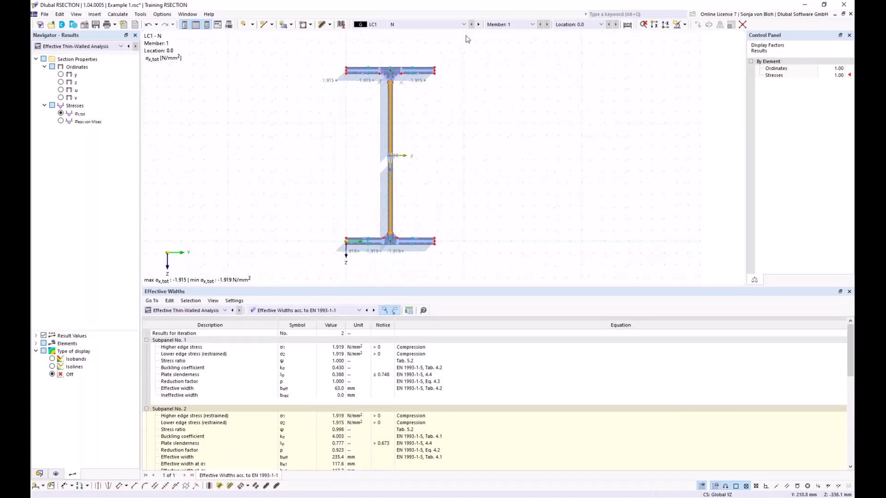
{"action": "left_click", "coordinate": [464, 25]}
{"action": "left_click", "coordinate": [416, 41]}
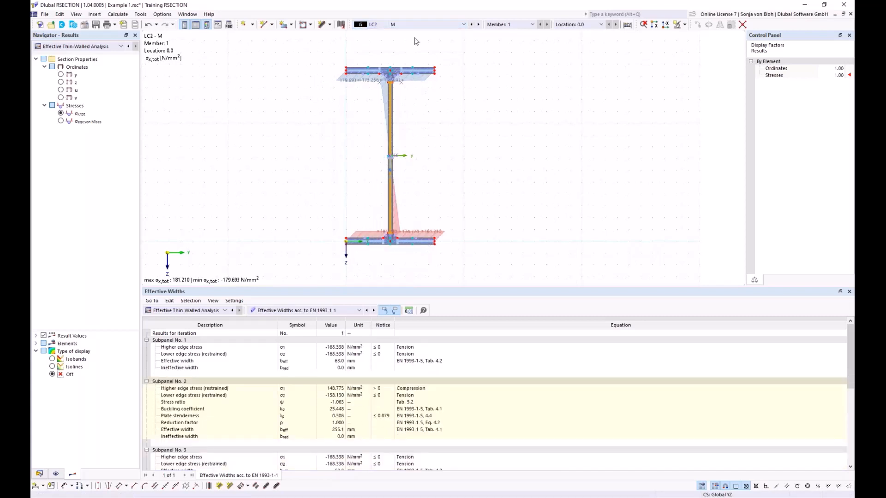
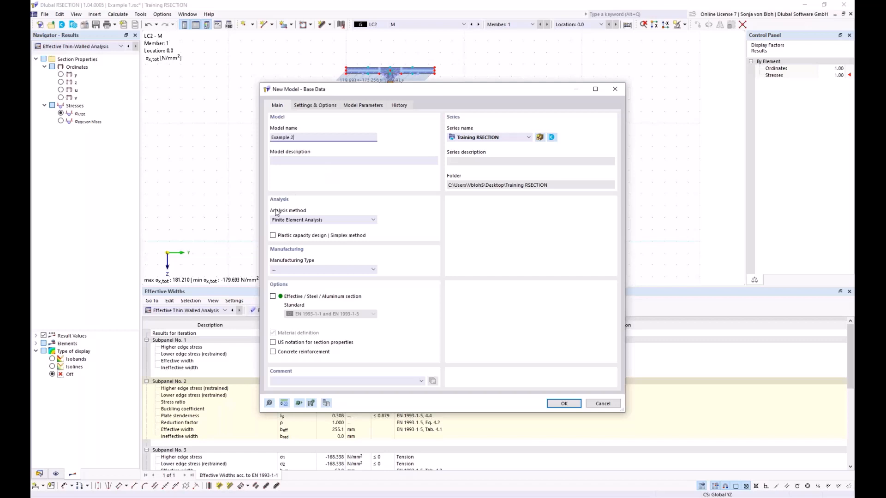
Create the model Example 2 with Thin-Walled Analysis and the effective steel section option per EN 1993-1-1 and EN 1993-1-5
{"action": "left_click", "coordinate": [373, 220]}
{"action": "left_click", "coordinate": [307, 235]}
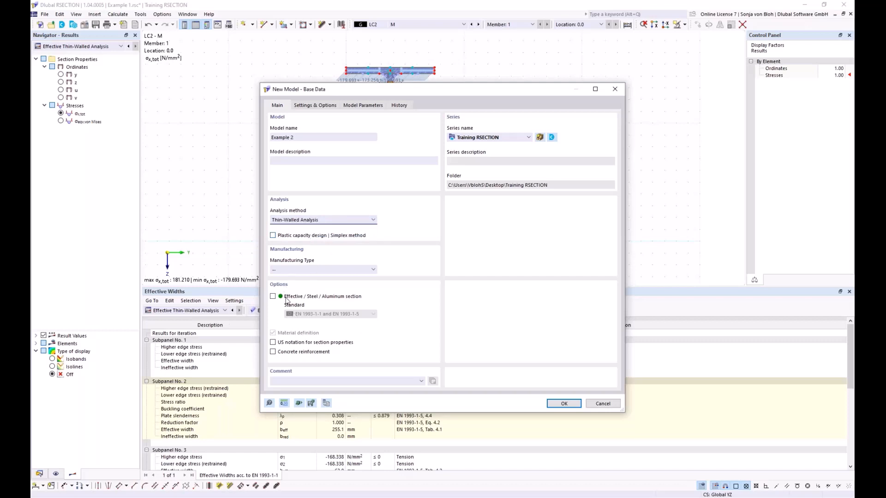
{"action": "left_click", "coordinate": [274, 297]}
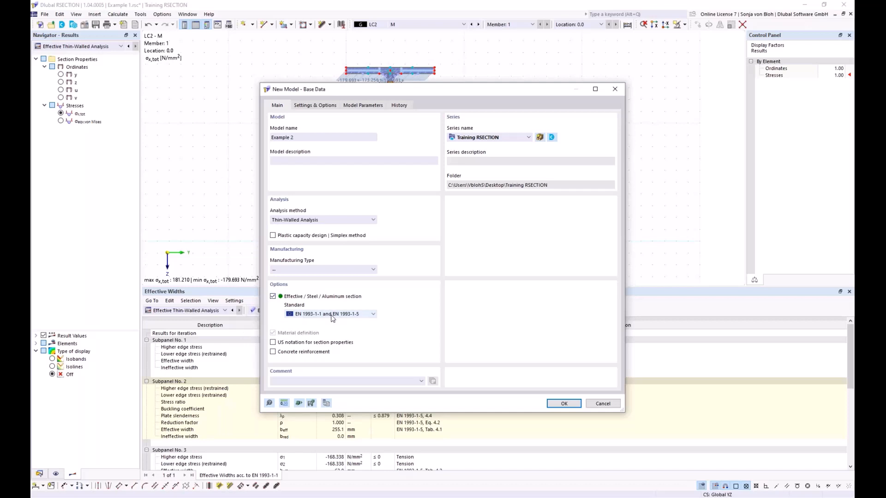
{"action": "left_click", "coordinate": [563, 404]}
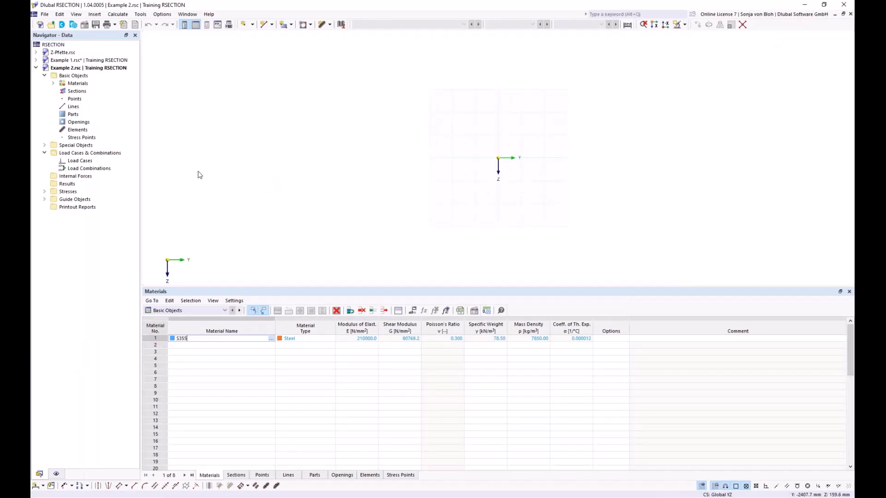
Change material 1 to steel S235 from the material library
{"action": "left_click", "coordinate": [53, 84]}
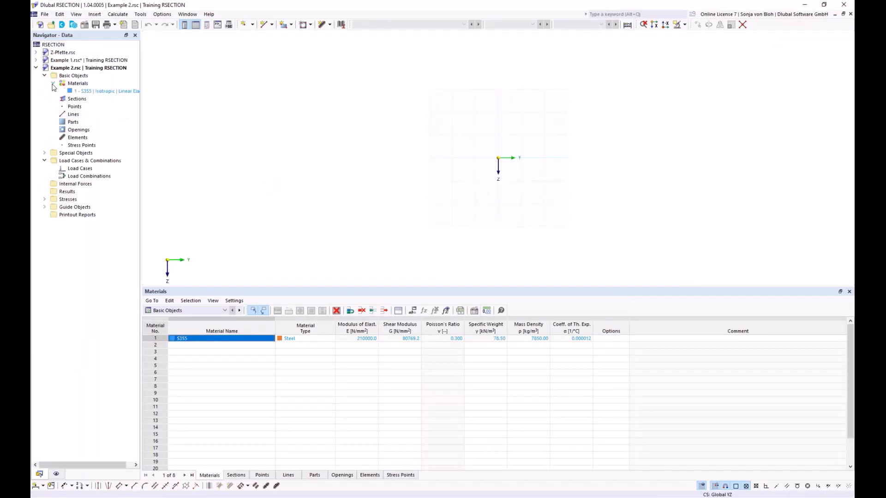
{"action": "double_click", "coordinate": [97, 90]}
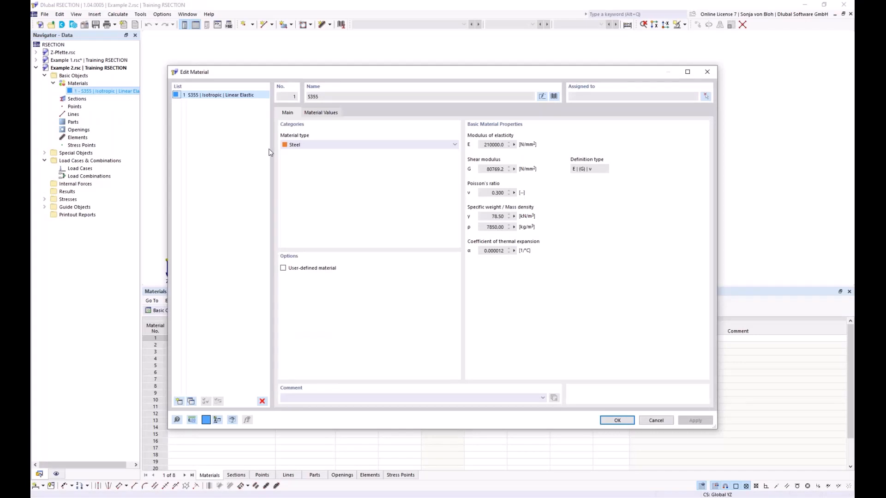
{"action": "left_click", "coordinate": [558, 95]}
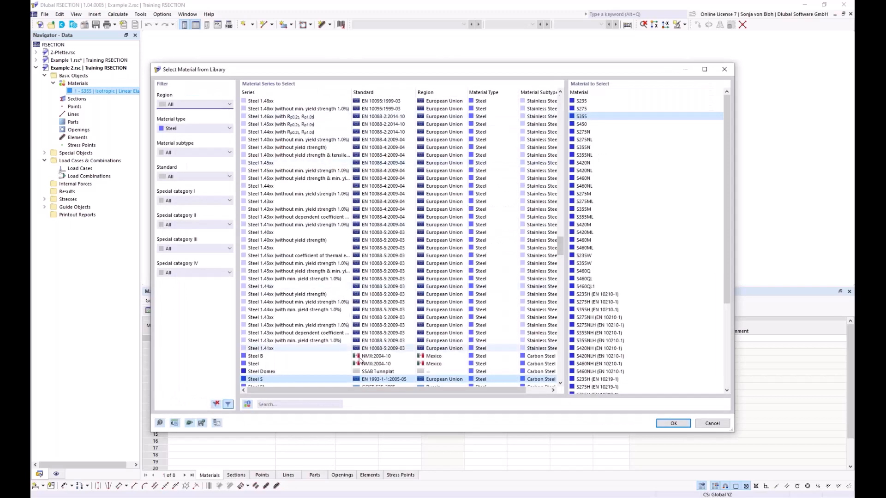
{"action": "left_click", "coordinate": [580, 100]}
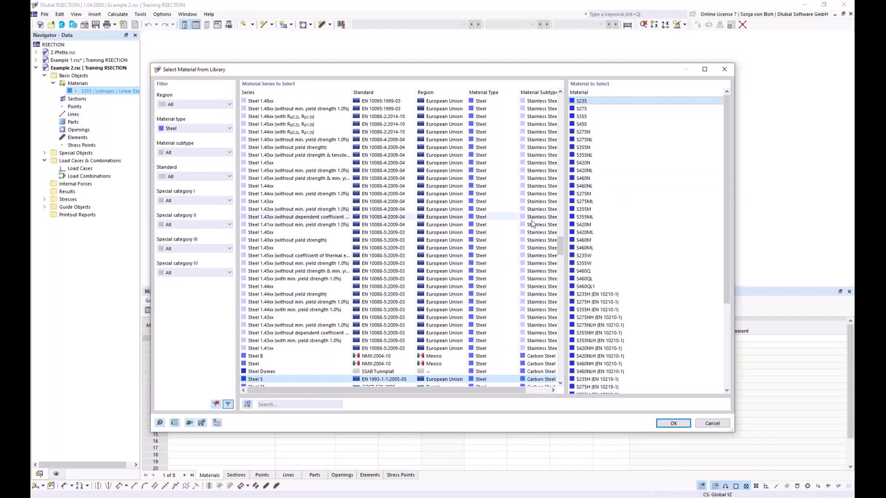
{"action": "left_click", "coordinate": [675, 423]}
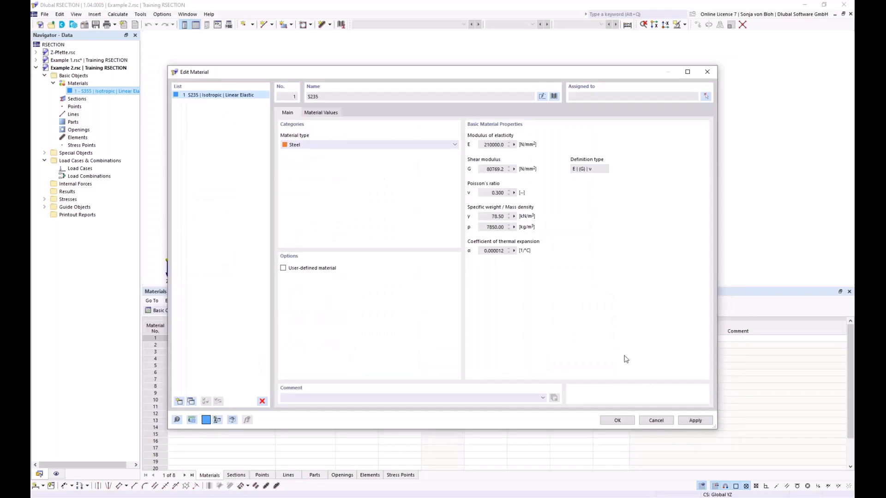
{"action": "left_click", "coordinate": [618, 421]}
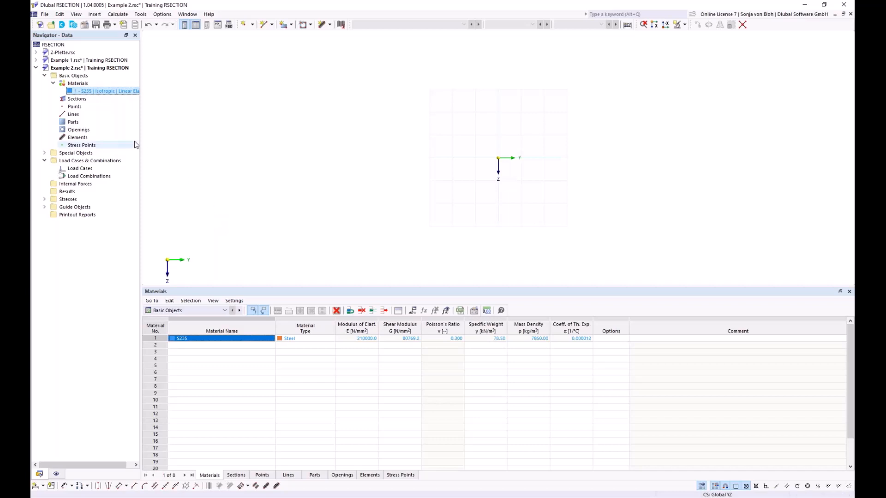
Start a new section and enter HEB 100 as its name
{"action": "right_click", "coordinate": [85, 103]}
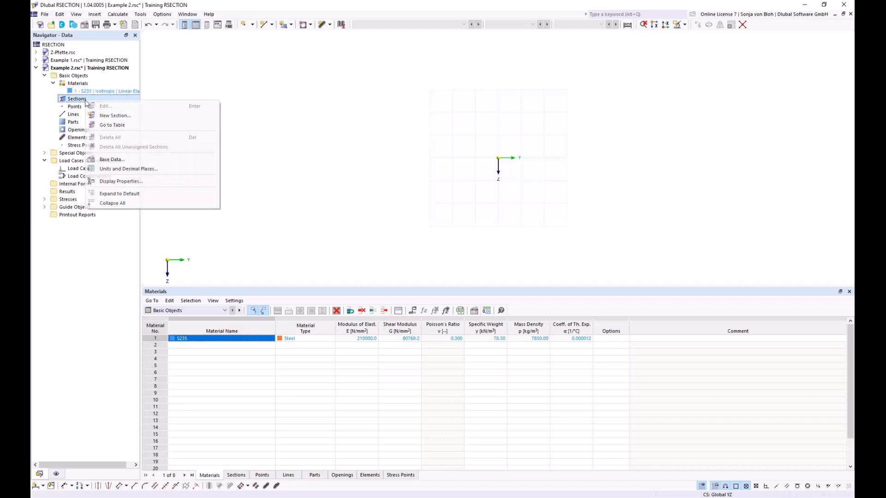
{"action": "left_click", "coordinate": [103, 116]}
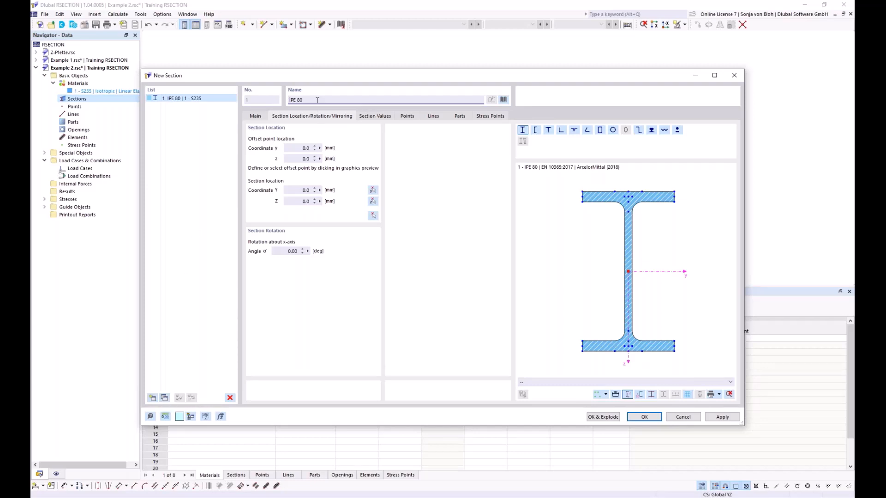
{"action": "left_click_drag", "start_coordinate": [316, 100], "coordinate": [259, 100]}
{"action": "type", "text": "HEB"}
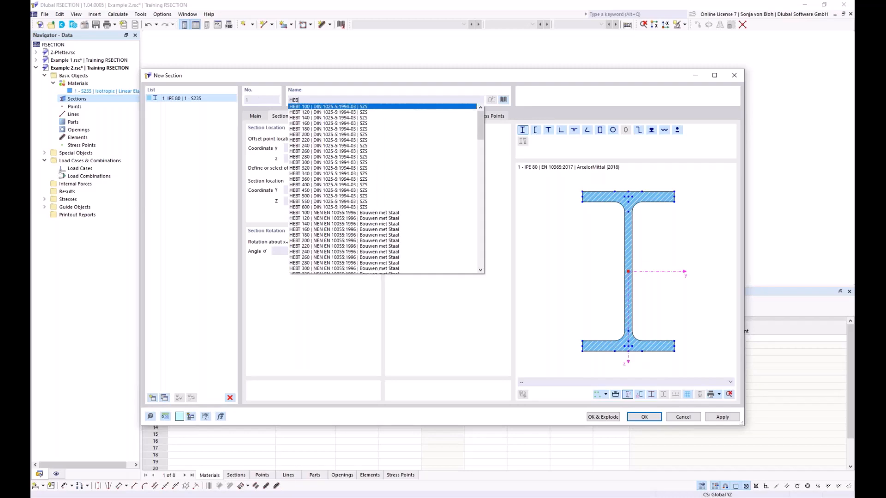
{"action": "type", "text": " 100"}
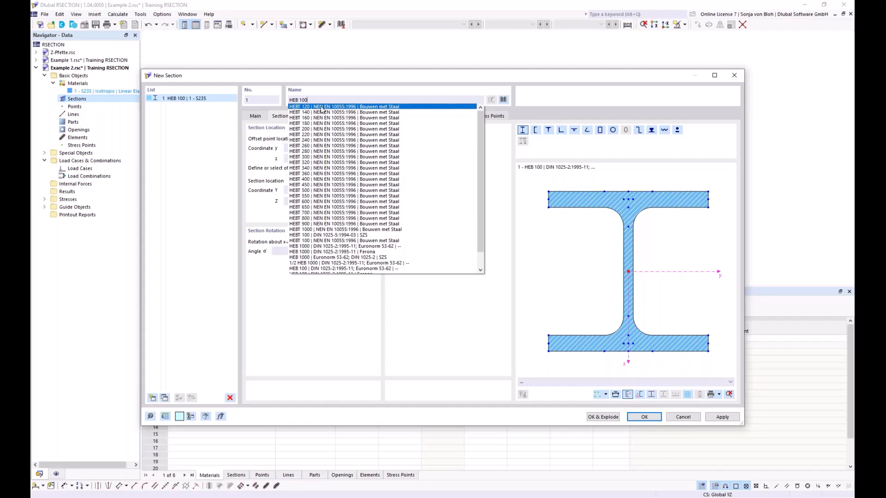
{"action": "left_click", "coordinate": [446, 88]}
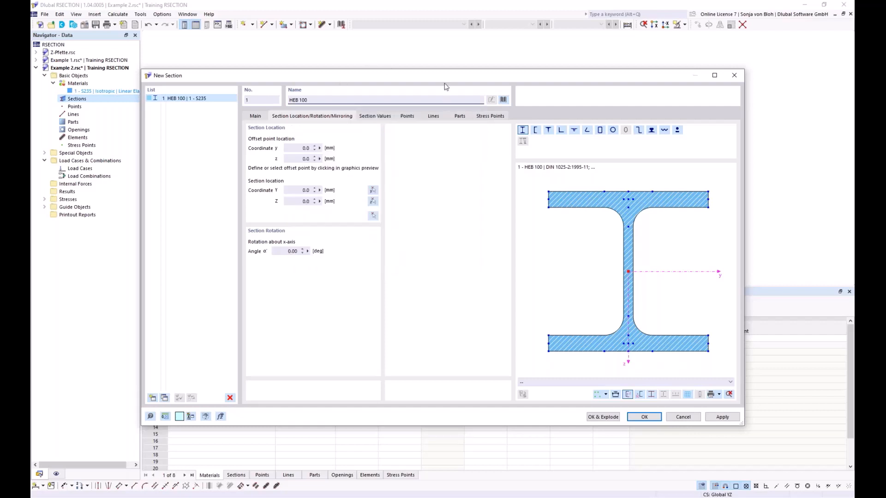
Replace the section with the standardized steel angle L 200x150x12 per DIN EN 10056-1:1998-10 from the section library
{"action": "left_click", "coordinate": [504, 100]}
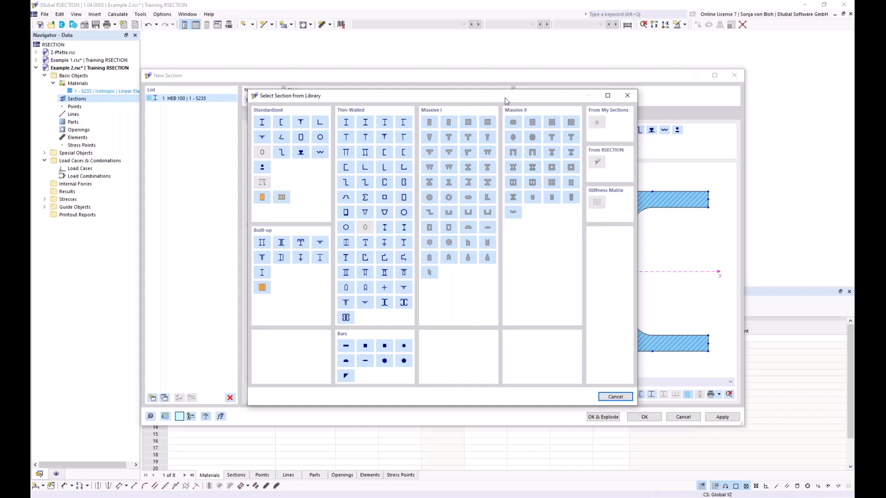
{"action": "left_click", "coordinate": [319, 123]}
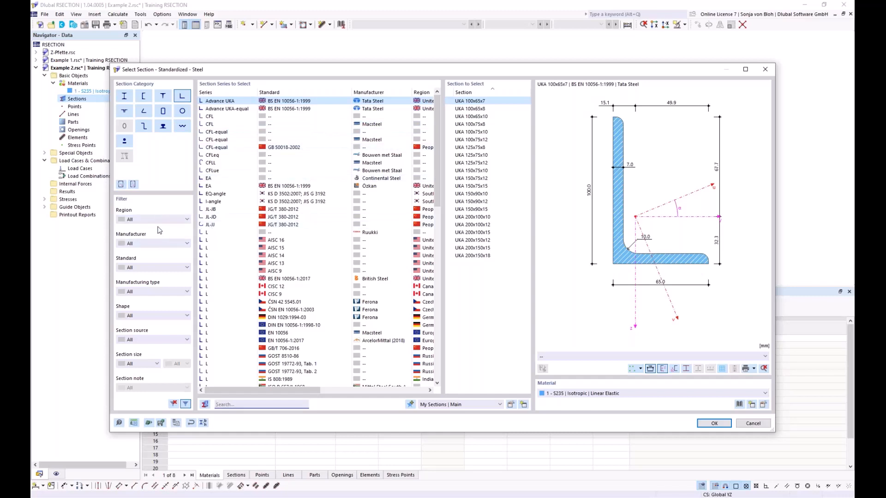
{"action": "left_click", "coordinate": [226, 404]}
{"action": "type", "text": "L"}
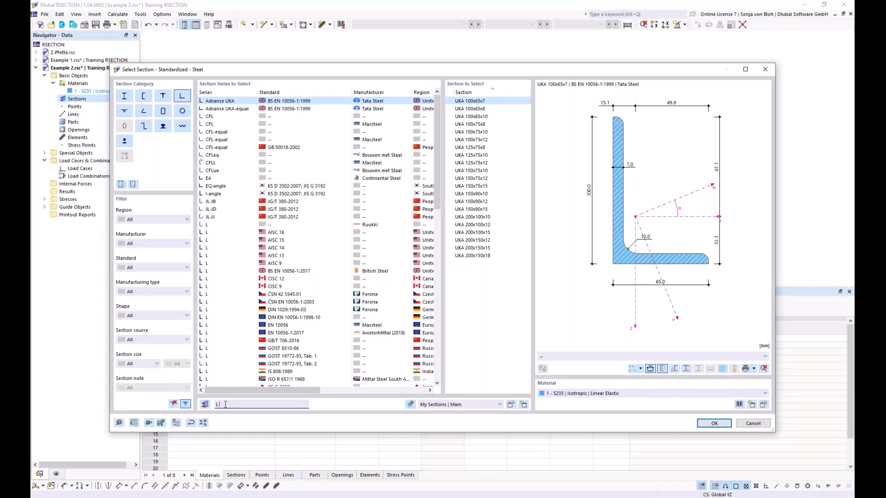
{"action": "type", "text": " 200"}
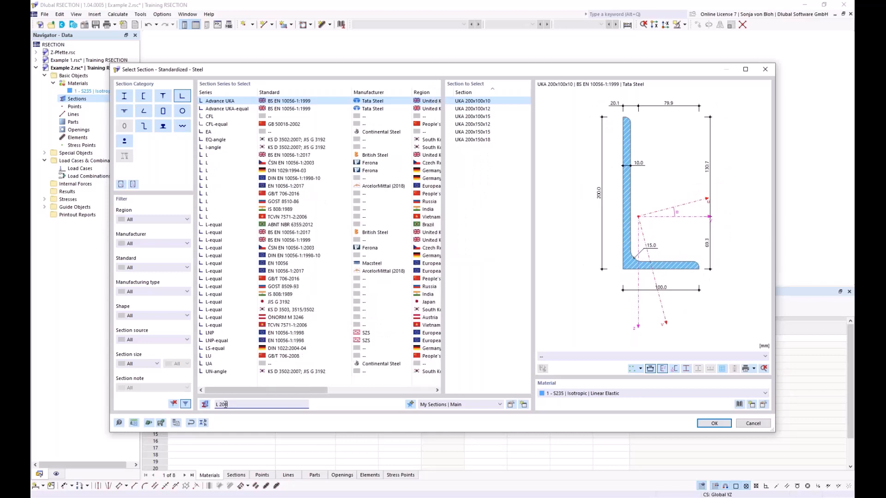
{"action": "type", "text": "x"}
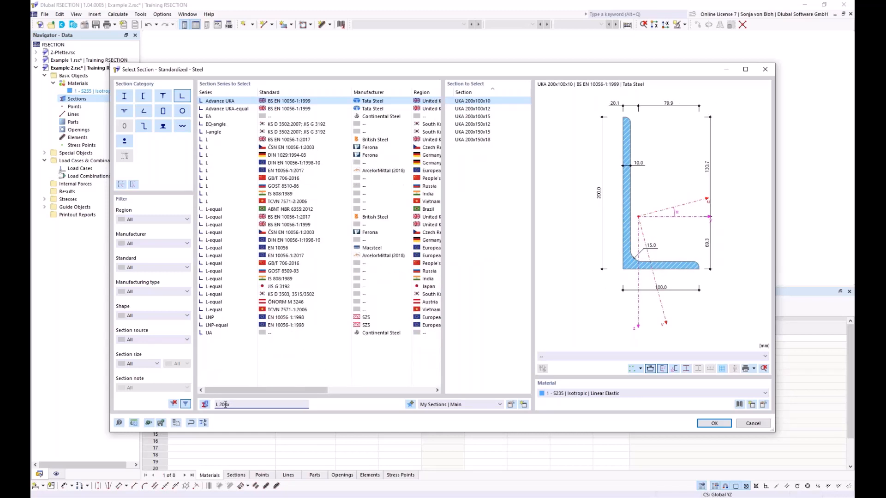
{"action": "type", "text": "150"}
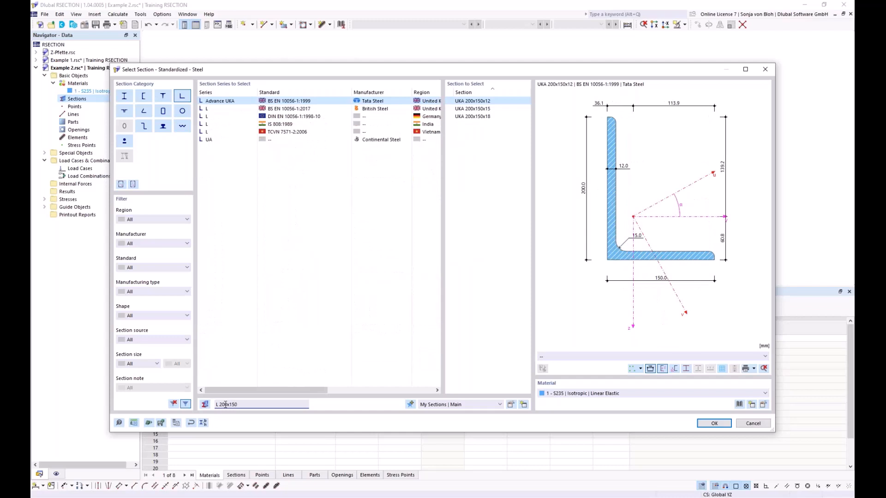
{"action": "type", "text": "x12"}
{"action": "left_click", "coordinate": [278, 116]}
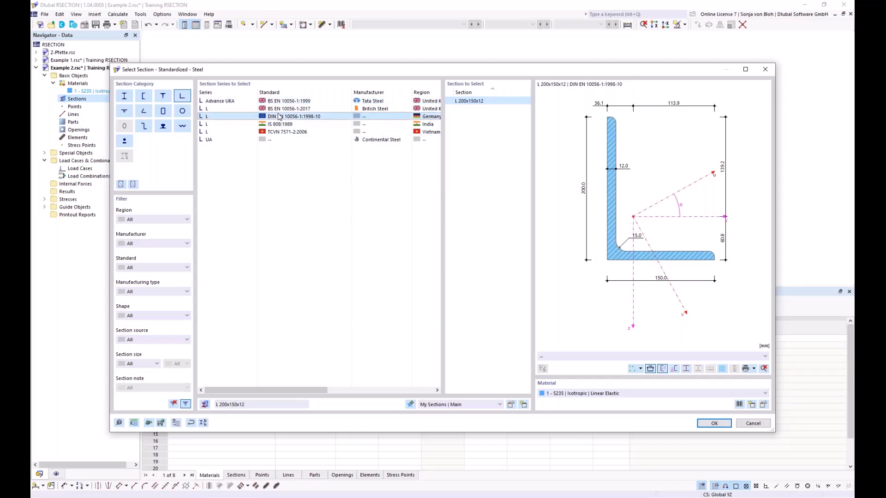
{"action": "left_click", "coordinate": [706, 424]}
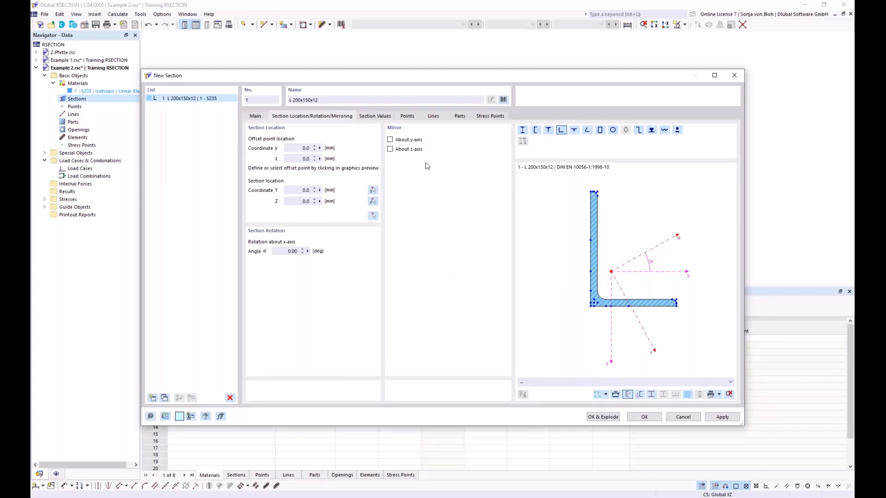
Mirror the angle section about its y-axis and rotate it 90° about the x-axis
{"action": "left_click", "coordinate": [390, 140]}
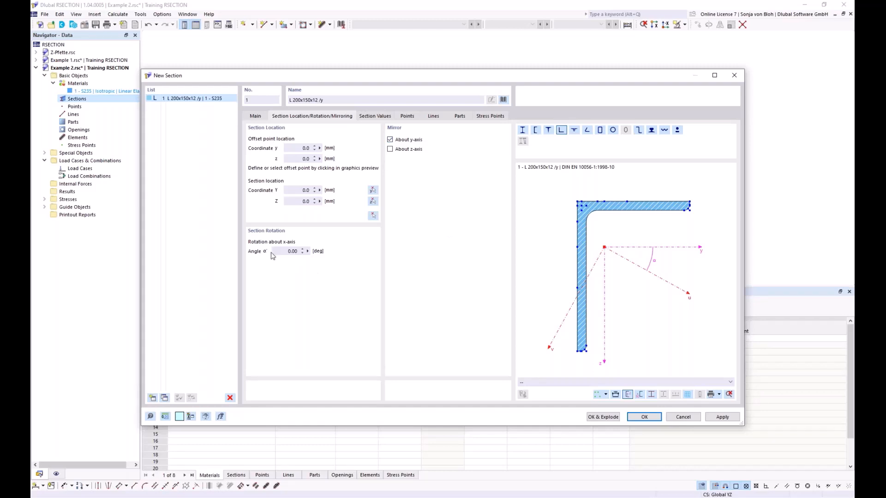
{"action": "left_click_drag", "start_coordinate": [276, 251], "coordinate": [331, 254]}
{"action": "type", "text": "90"}
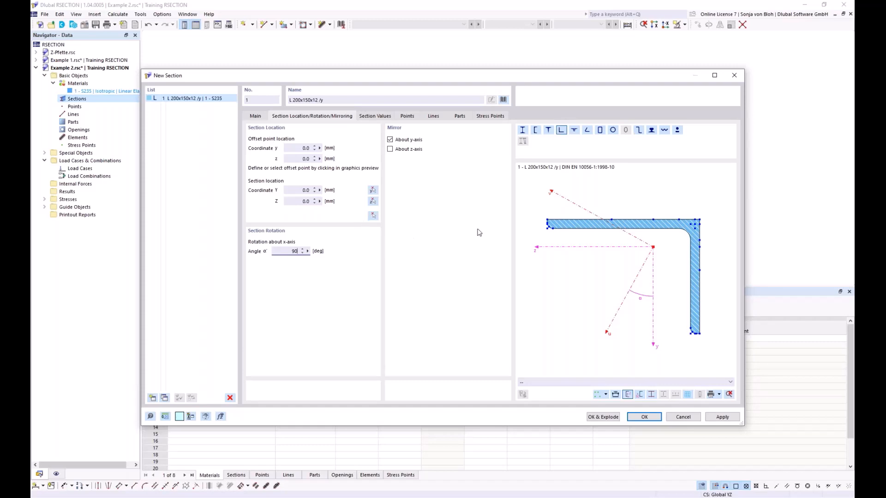
Set the offset point at mid-thickness of the horizontal leg's free end, locate it at the global origin, and insert the angle
{"action": "scroll", "coordinate": [546, 227], "scroll_direction": "up", "scroll_amount": 5}
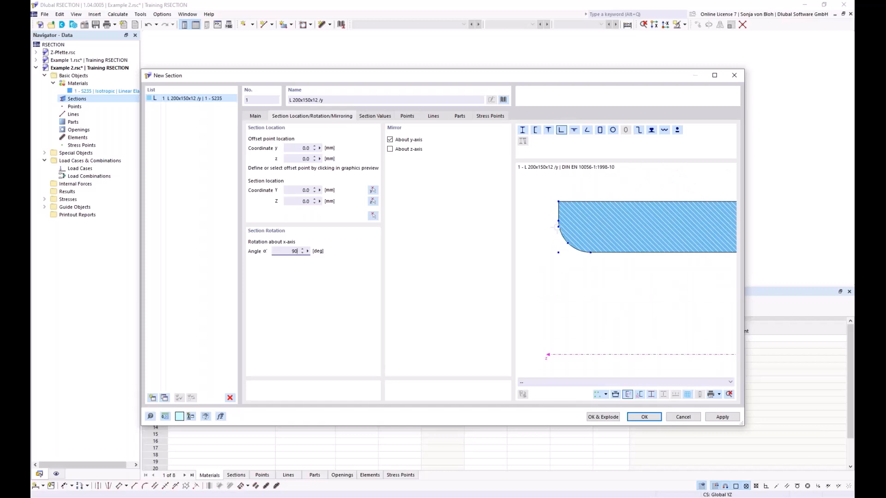
{"action": "left_click", "coordinate": [557, 226]}
{"action": "left_click", "coordinate": [374, 216]}
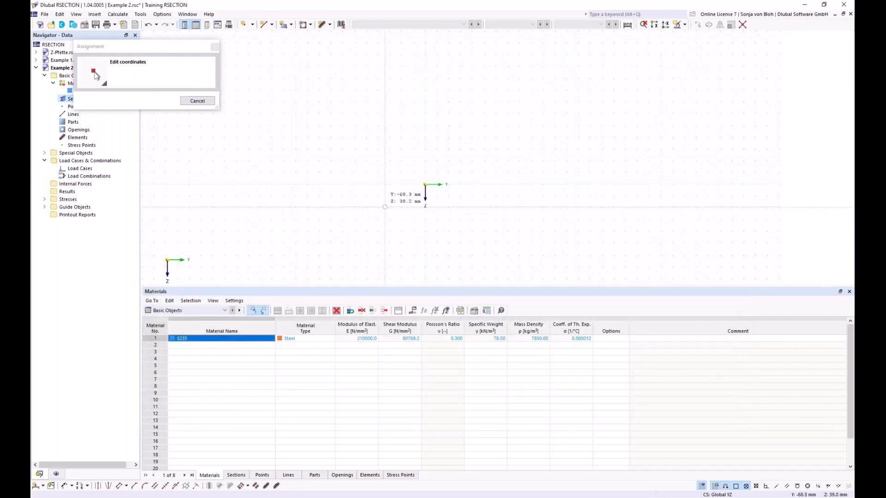
{"action": "left_click", "coordinate": [425, 185]}
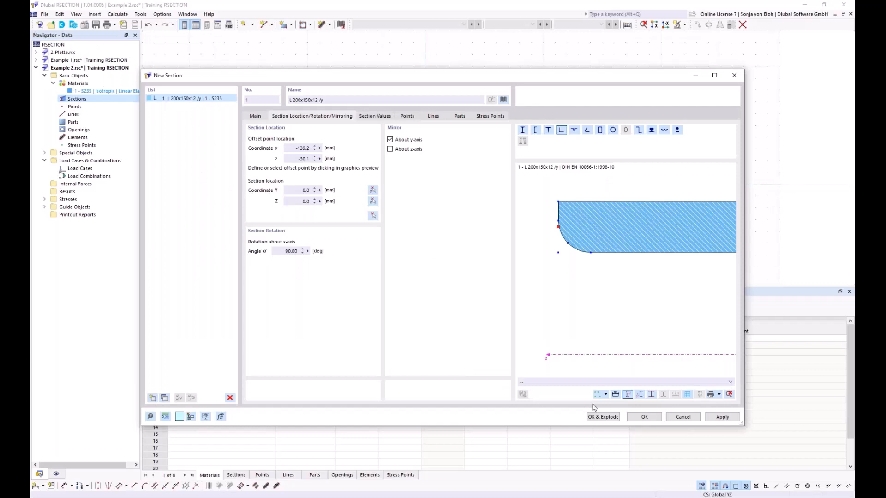
{"action": "left_click", "coordinate": [644, 416]}
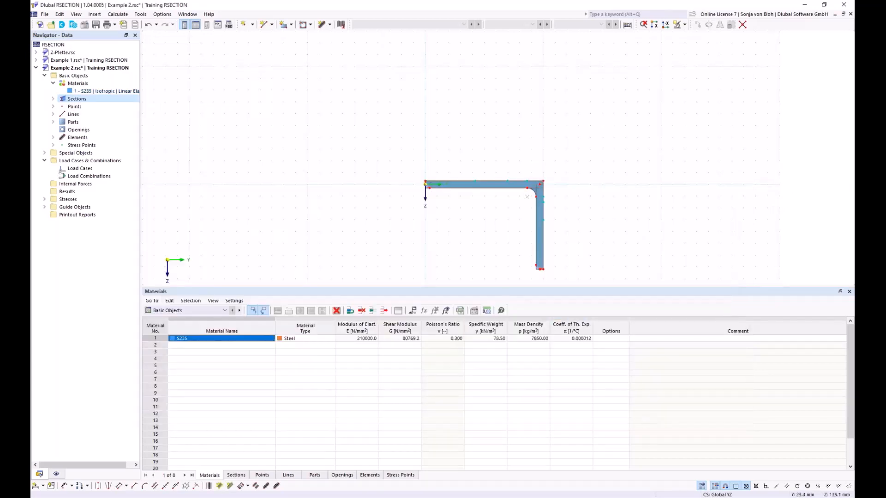
List the elements of the inserted angle section
{"action": "middle_click_drag", "start_coordinate": [436, 262], "coordinate": [362, 218]}
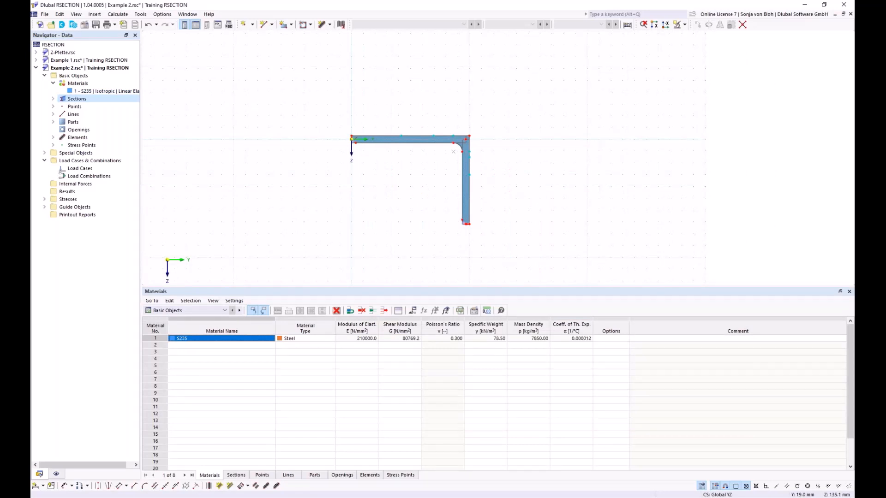
{"action": "left_click", "coordinate": [53, 137]}
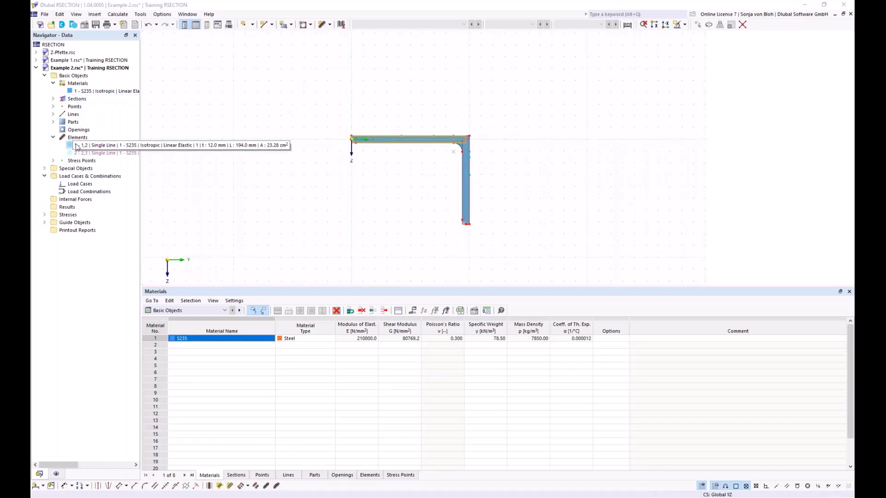
Inspect the angle profile's first element, its boundary-lines part and the L 200x150x12 section settings without changing anything
{"action": "left_click", "coordinate": [76, 146]}
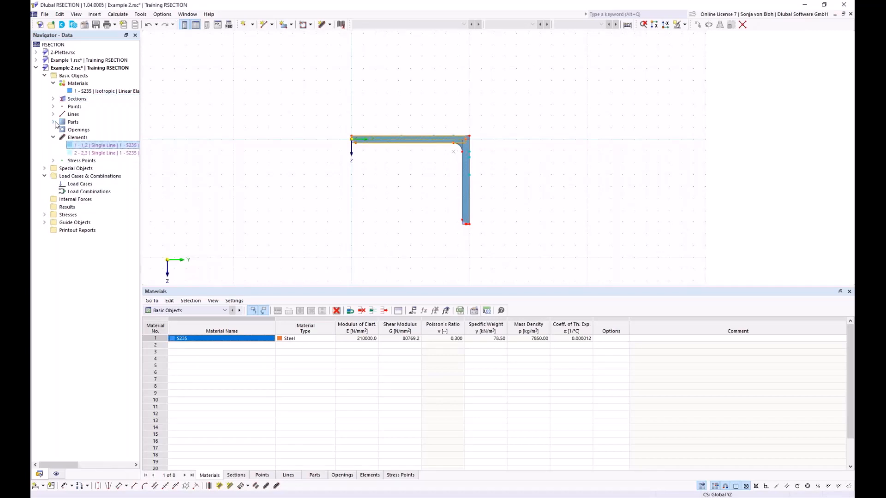
{"action": "left_click", "coordinate": [54, 122]}
{"action": "left_click", "coordinate": [80, 130]}
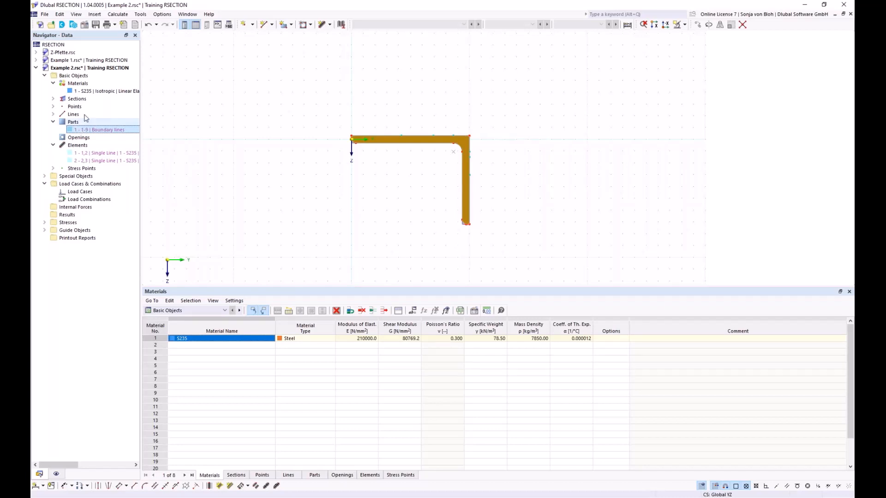
{"action": "double_click", "coordinate": [368, 139]}
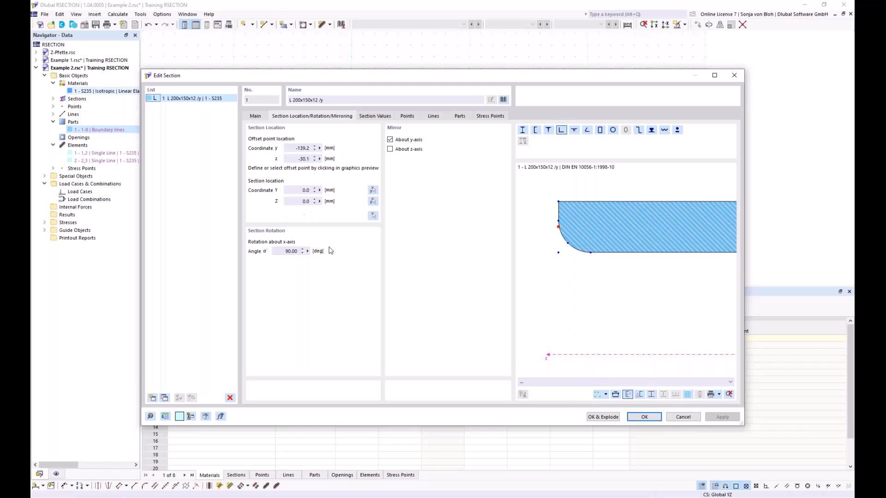
{"action": "left_click", "coordinate": [683, 417]}
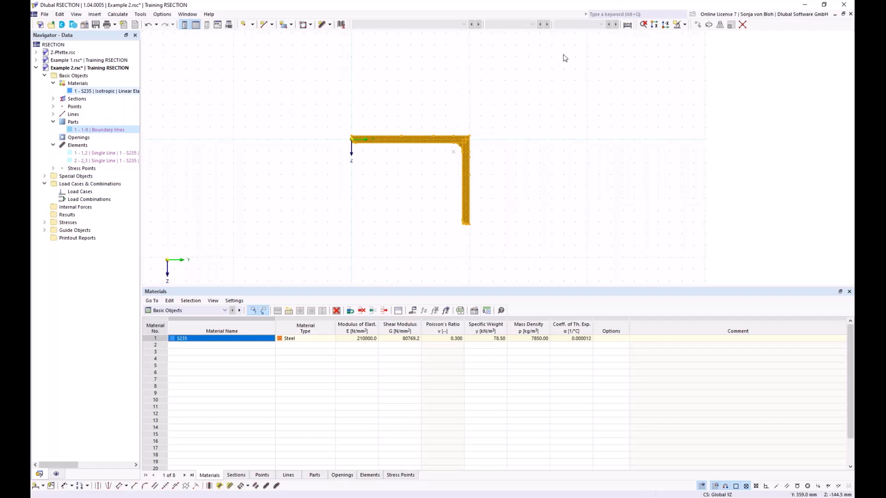
Explode the L 200x150x12 section into its individual objects
{"action": "right_click", "coordinate": [397, 141]}
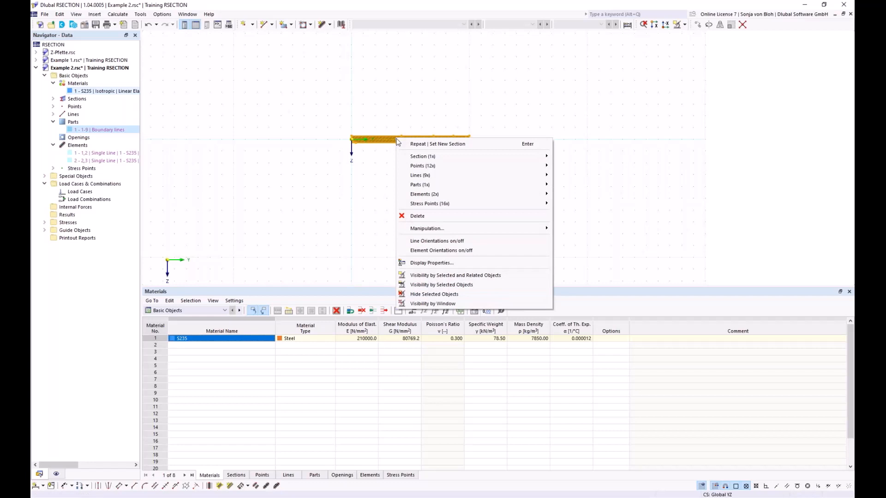
{"action": "mouse_move", "coordinate": [416, 157]}
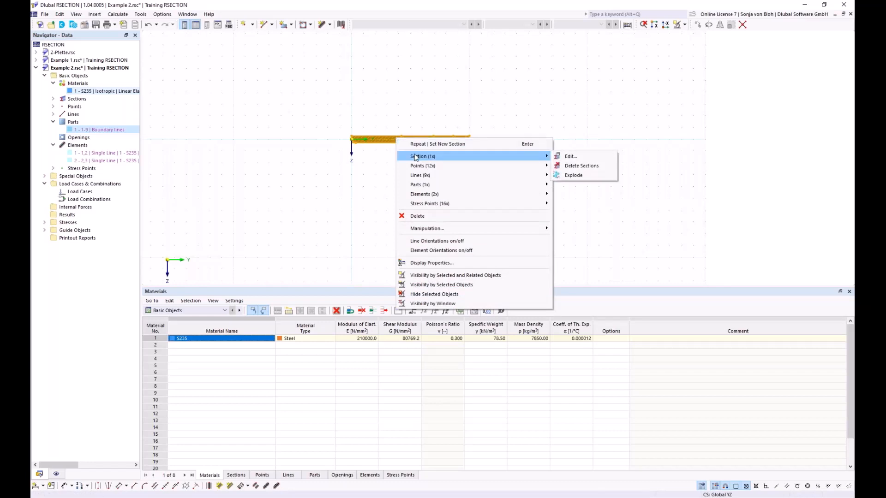
{"action": "left_click", "coordinate": [576, 178]}
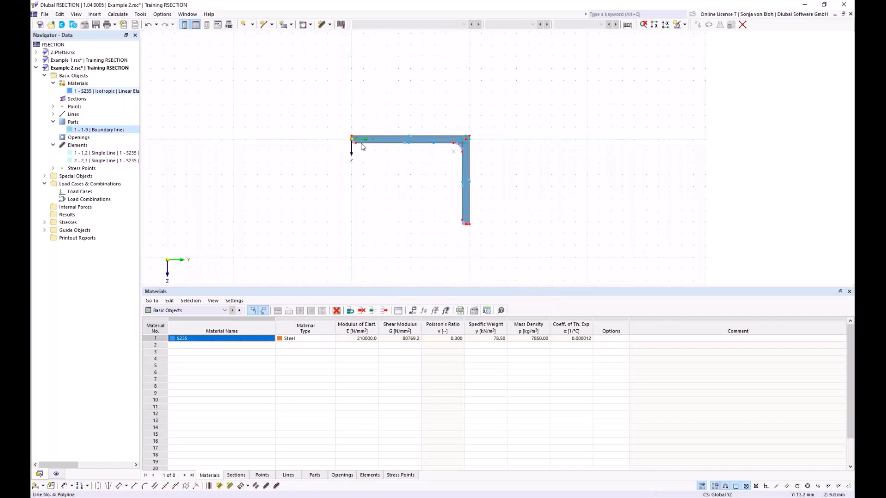
Delete the end boundary lines, including the rounded toe, at the free end of the angle's horizontal leg
{"action": "scroll", "coordinate": [321, 134], "scroll_direction": "up", "scroll_amount": 6}
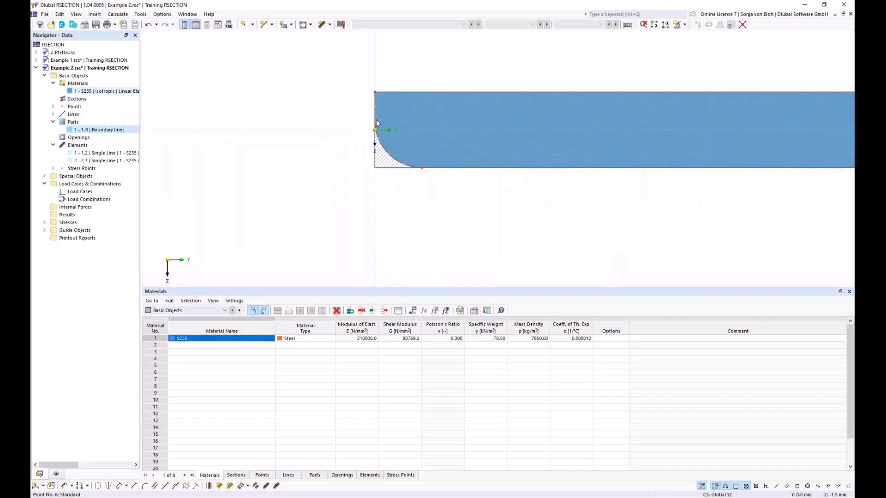
{"action": "key", "text": "Delete"}
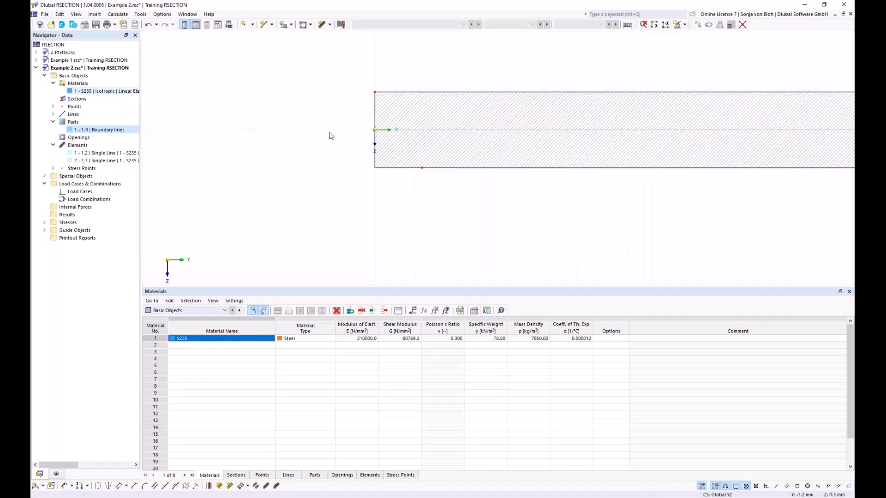
{"action": "scroll", "coordinate": [329, 136], "scroll_direction": "down", "scroll_amount": 5}
{"action": "middle_click_drag", "start_coordinate": [374, 194], "coordinate": [345, 175]}
{"action": "scroll", "coordinate": [356, 152], "scroll_direction": "up", "scroll_amount": 3}
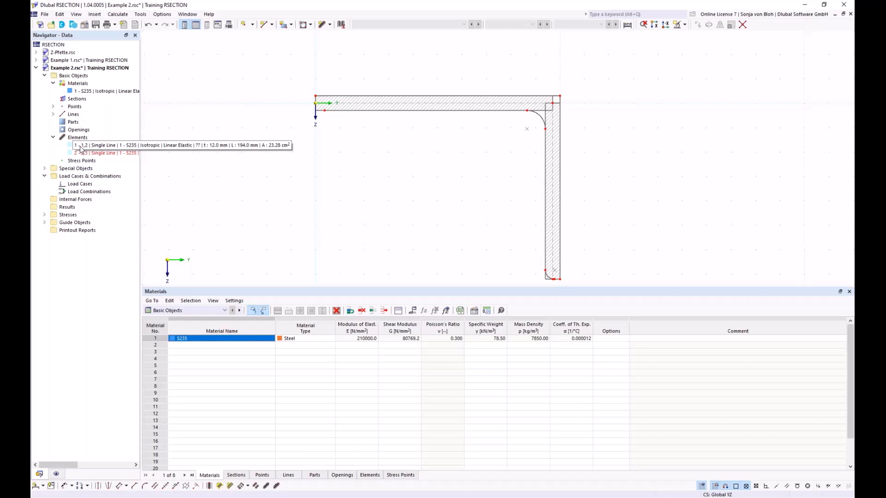
Set up a new single-line element by length and direction, with a length of 200 mm and a thickness of 12 mm
{"action": "left_click", "coordinate": [331, 24]}
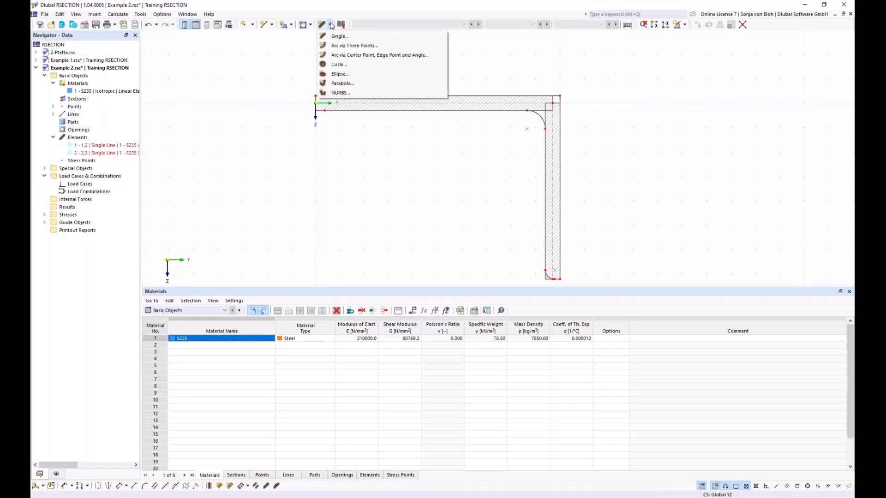
{"action": "left_click", "coordinate": [337, 36]}
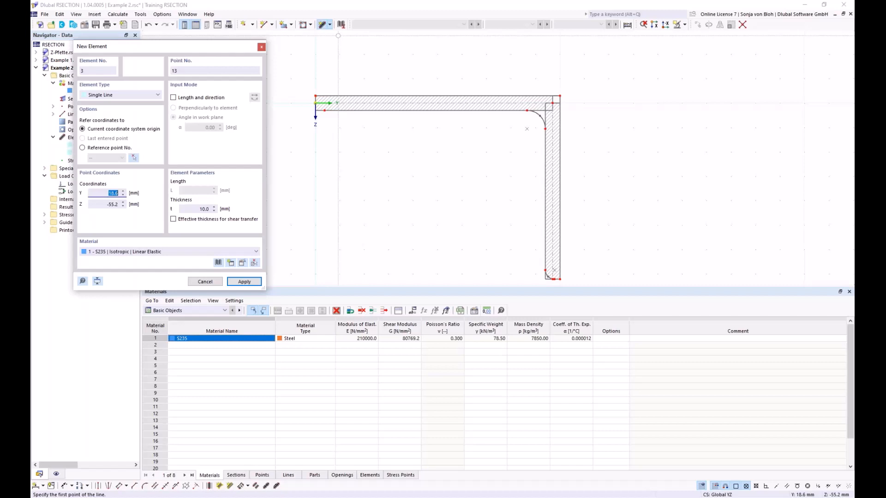
{"action": "left_click", "coordinate": [173, 98]}
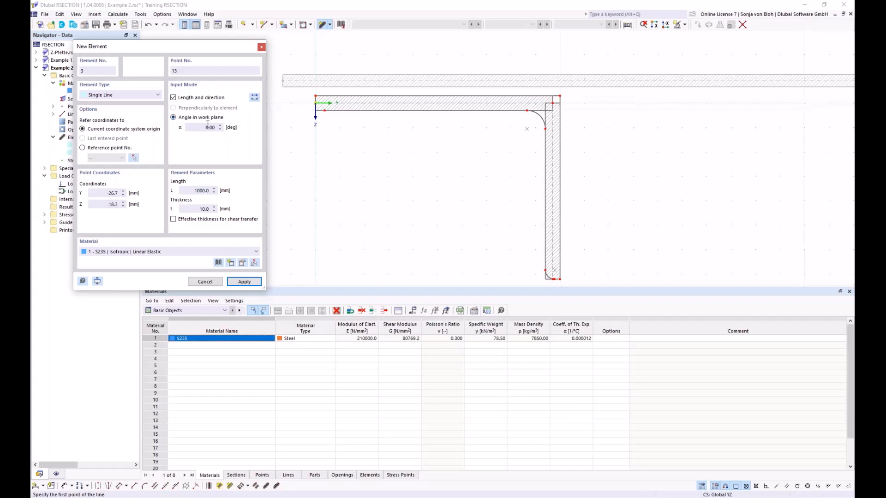
{"action": "scroll", "coordinate": [328, 147], "scroll_direction": "down", "scroll_amount": 2}
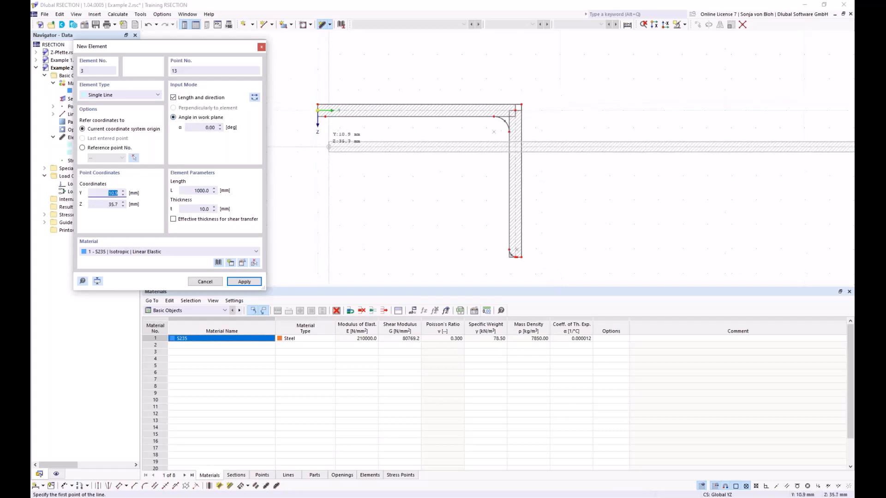
{"action": "scroll", "coordinate": [329, 147], "scroll_direction": "down", "scroll_amount": 2}
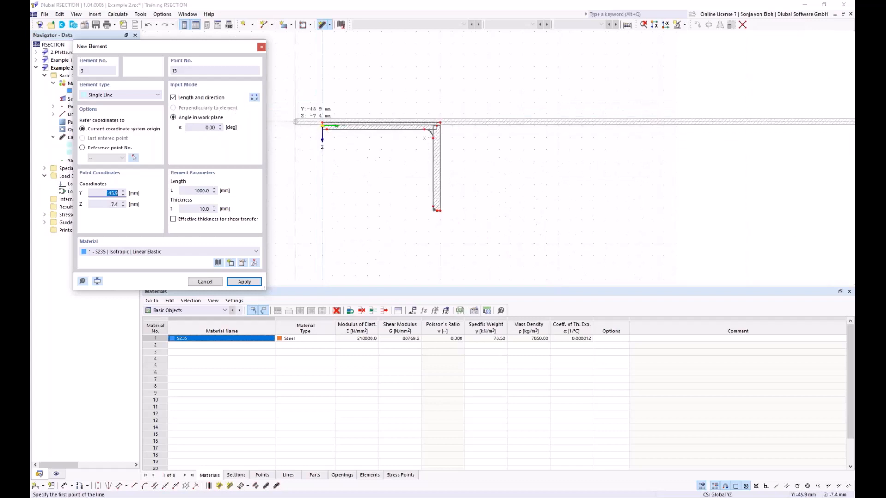
{"action": "left_click_drag", "start_coordinate": [192, 189], "coordinate": [221, 188]}
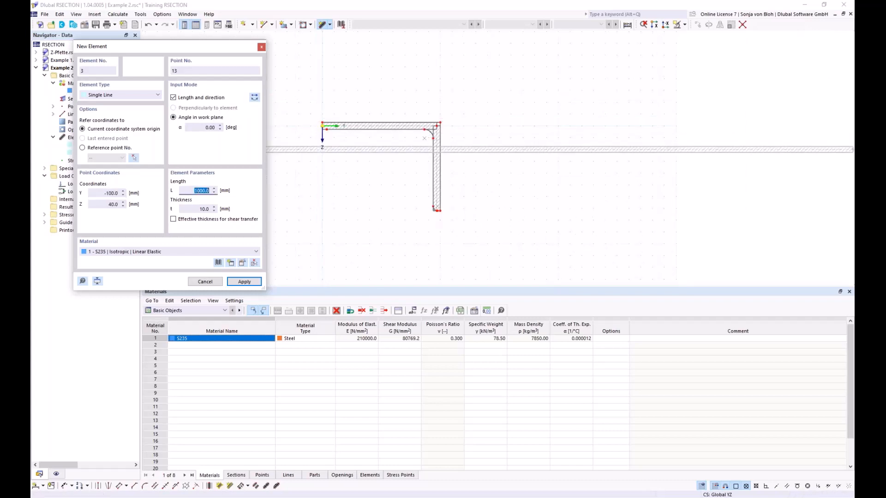
{"action": "type", "text": "200"}
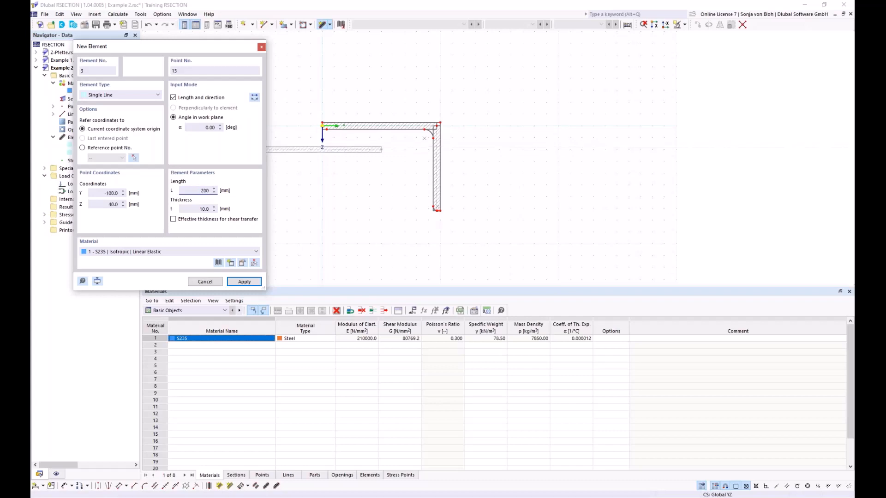
{"action": "key", "text": "Tab"}
{"action": "type", "text": "12"}
{"action": "key", "text": "Return"}
{"action": "scroll", "coordinate": [413, 139], "scroll_direction": "down", "scroll_amount": 2}
{"action": "scroll", "coordinate": [408, 137], "scroll_direction": "up", "scroll_amount": 3}
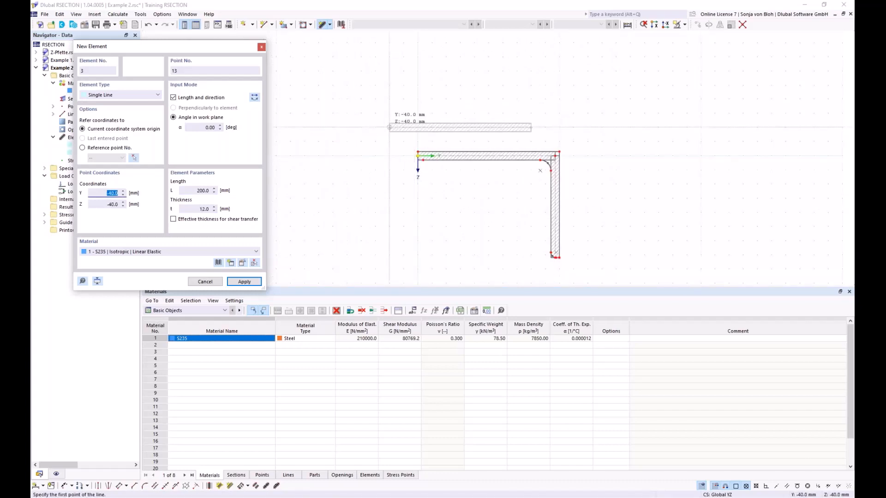
Reverse the 200 mm element's direction and place it at the origin, extending away from the angle's horizontal leg
{"action": "left_click", "coordinate": [254, 98]}
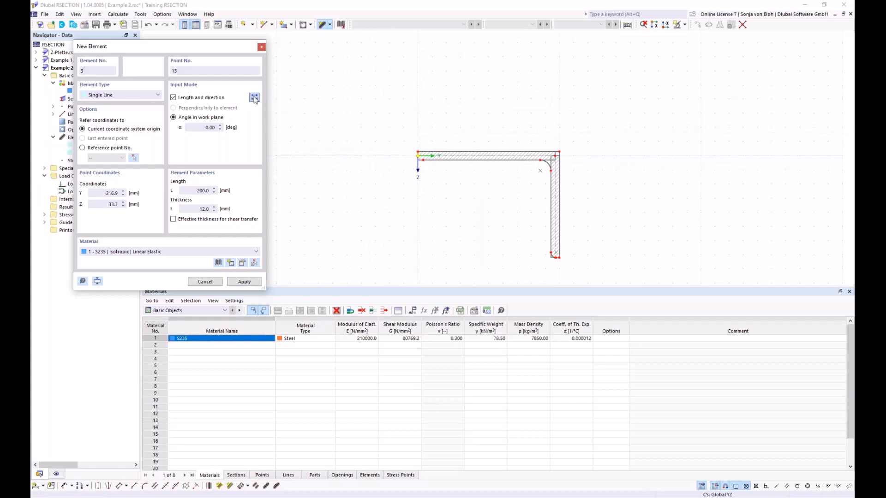
{"action": "scroll", "coordinate": [388, 176], "scroll_direction": "up", "scroll_amount": 1}
{"action": "scroll", "coordinate": [389, 176], "scroll_direction": "up", "scroll_amount": 1}
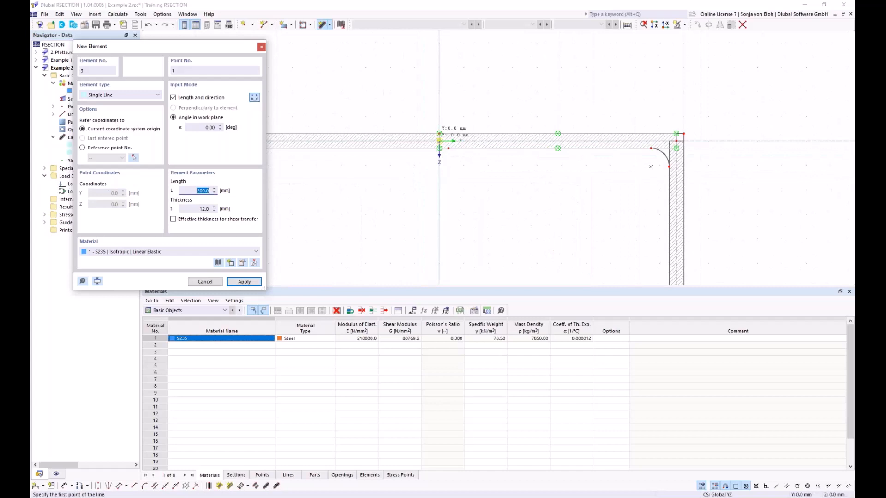
{"action": "left_click", "coordinate": [442, 141]}
{"action": "scroll", "coordinate": [482, 177], "scroll_direction": "down", "scroll_amount": 3}
{"action": "scroll", "coordinate": [475, 231], "scroll_direction": "down", "scroll_amount": 1}
{"action": "middle_click_drag", "start_coordinate": [475, 232], "coordinate": [469, 173]}
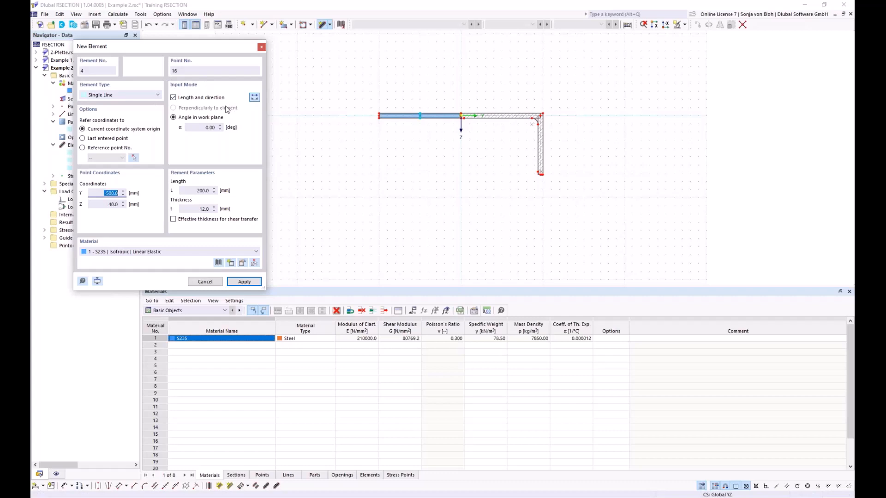
Set the next element's angle in the work plane to 90° and reverse its direction to run downward
{"action": "left_click", "coordinate": [196, 128]}
{"action": "type", "text": "9"}
{"action": "scroll", "coordinate": [436, 157], "scroll_direction": "up", "scroll_amount": 2}
{"action": "scroll", "coordinate": [436, 157], "scroll_direction": "down", "scroll_amount": 2}
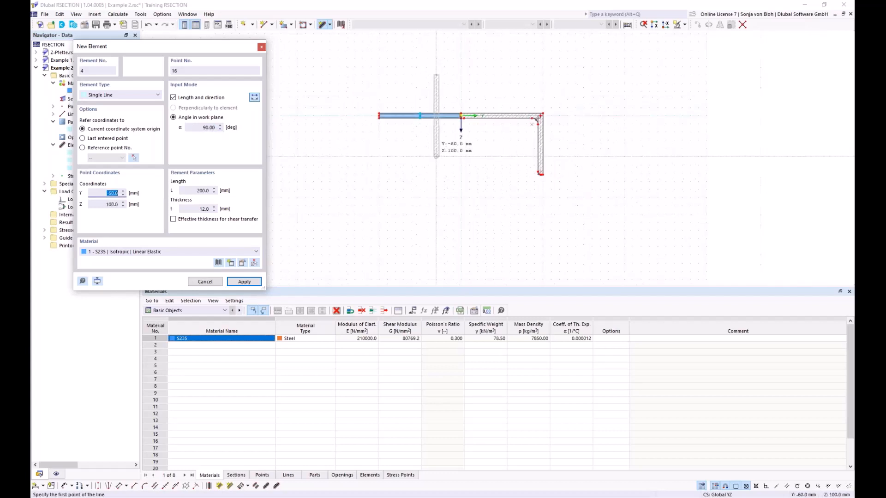
{"action": "left_click", "coordinate": [255, 100]}
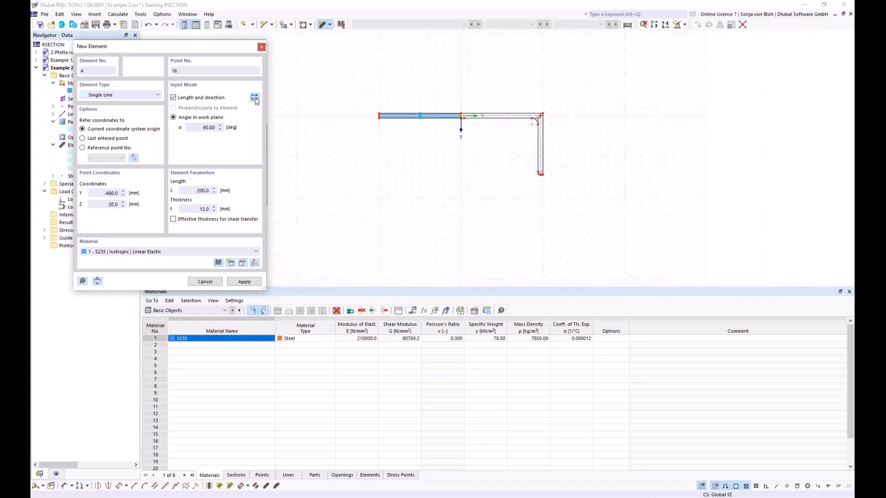
Place a vertical web element 400 mm long and 10 mm thick at the origin, ending the element command
{"action": "double_click", "coordinate": [200, 190]}
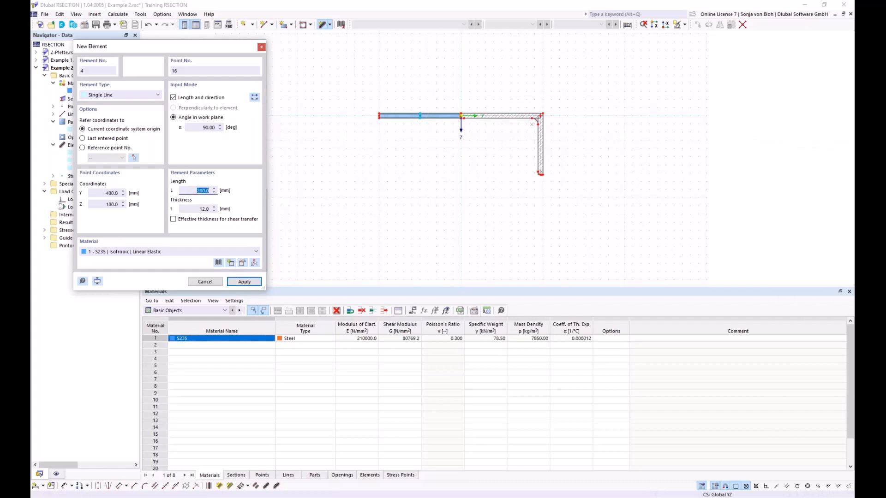
{"action": "type", "text": "400"}
{"action": "key", "text": "Tab"}
{"action": "type", "text": "10"}
{"action": "scroll", "coordinate": [451, 114], "scroll_direction": "up", "scroll_amount": 4}
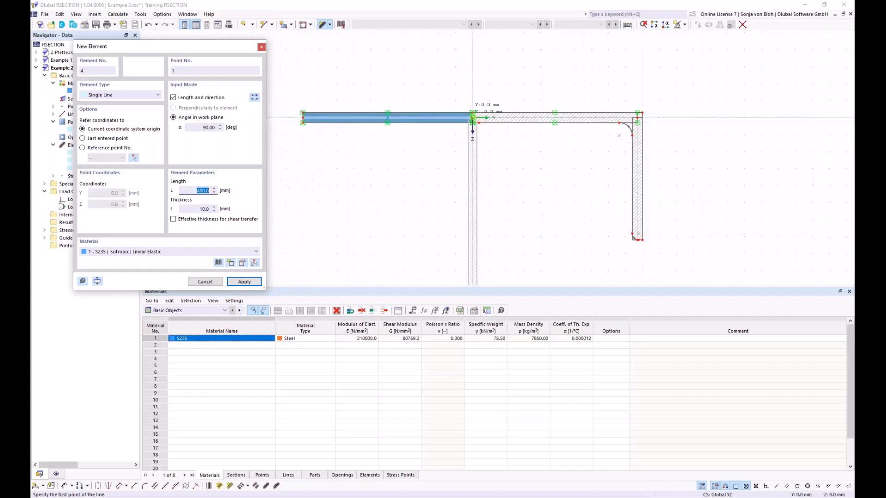
{"action": "scroll", "coordinate": [465, 124], "scroll_direction": "up", "scroll_amount": 3}
{"action": "left_click", "coordinate": [467, 124]}
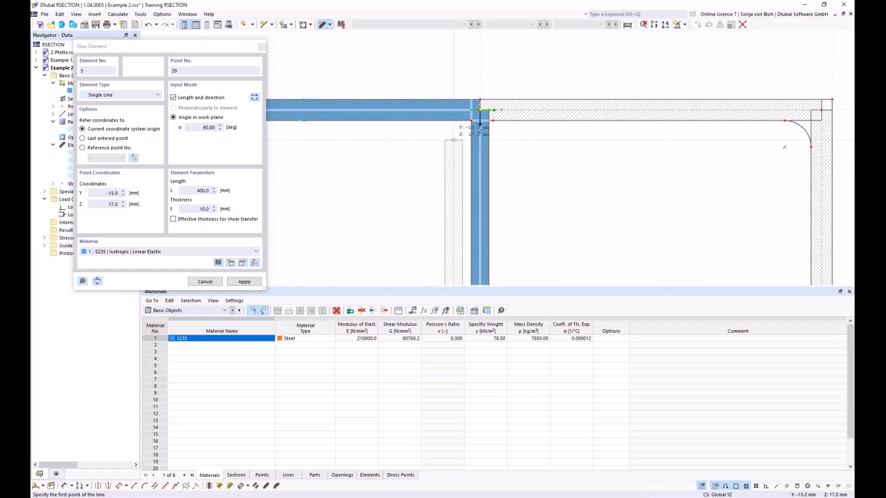
{"action": "key", "text": "Escape"}
Delete the vertical boundary line above the origin where the new flange element meets the angle's horizontal leg
{"action": "scroll", "coordinate": [461, 120], "scroll_direction": "up", "scroll_amount": 2}
{"action": "middle_click_drag", "start_coordinate": [509, 94], "coordinate": [465, 137]}
{"action": "scroll", "coordinate": [465, 137], "scroll_direction": "up", "scroll_amount": 2}
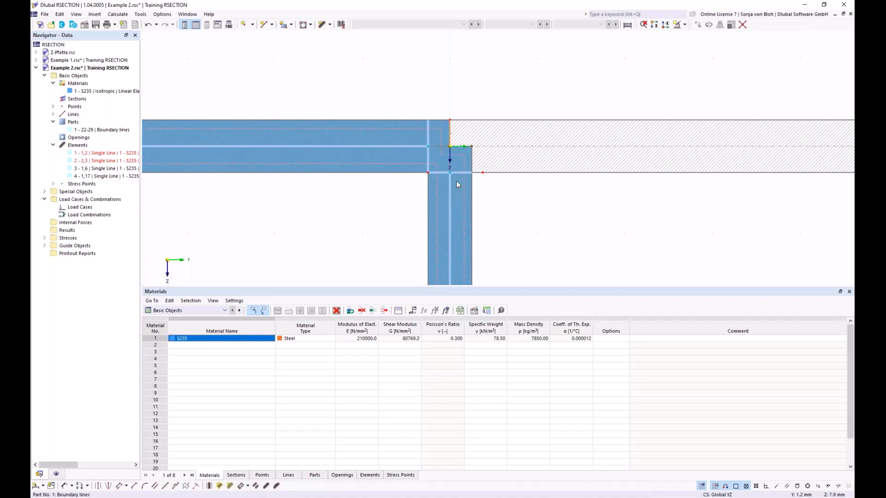
{"action": "key", "text": "Delete"}
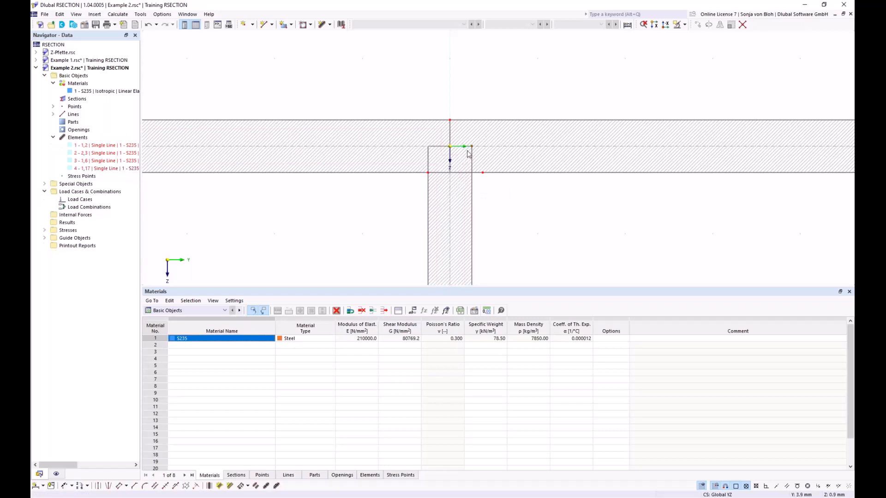
{"action": "scroll", "coordinate": [468, 154], "scroll_direction": "up", "scroll_amount": 1}
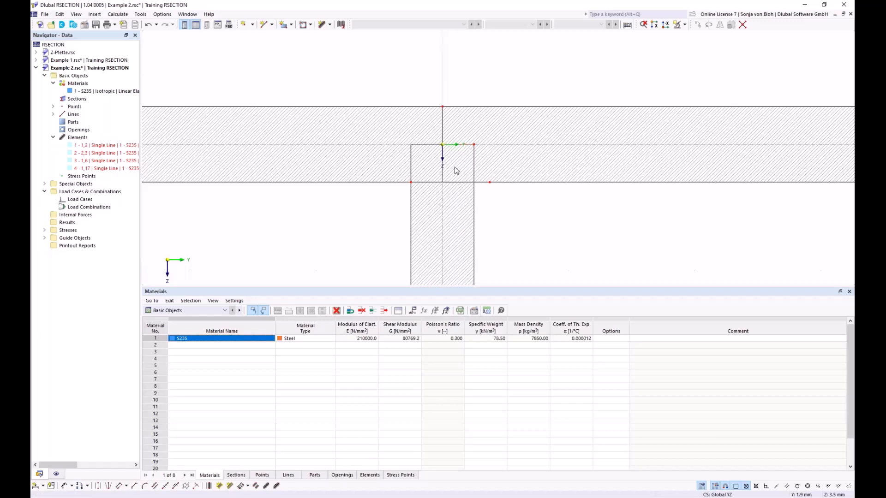
{"action": "scroll", "coordinate": [455, 169], "scroll_direction": "down", "scroll_amount": 5}
{"action": "middle_click_drag", "start_coordinate": [411, 216], "coordinate": [401, 159]}
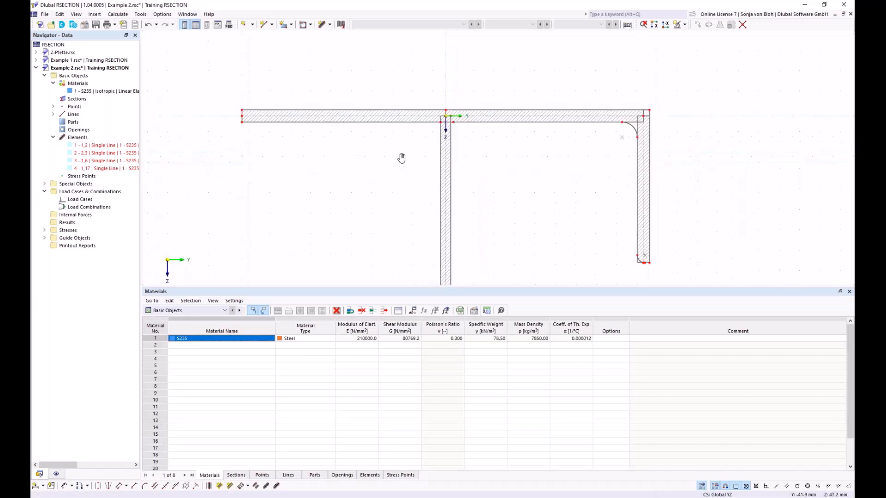
{"action": "scroll", "coordinate": [402, 158], "scroll_direction": "down", "scroll_amount": 1}
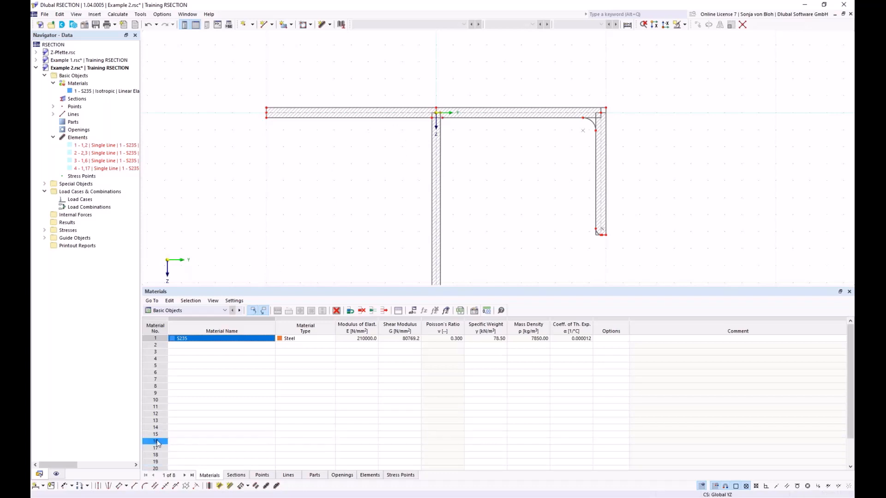
Start an angled corner defined by edge and angle, with an edge length of 8.5 mm and an angle of 45°
{"action": "left_click", "coordinate": [134, 486]}
{"action": "left_click_drag", "start_coordinate": [133, 50], "coordinate": [196, 117]}
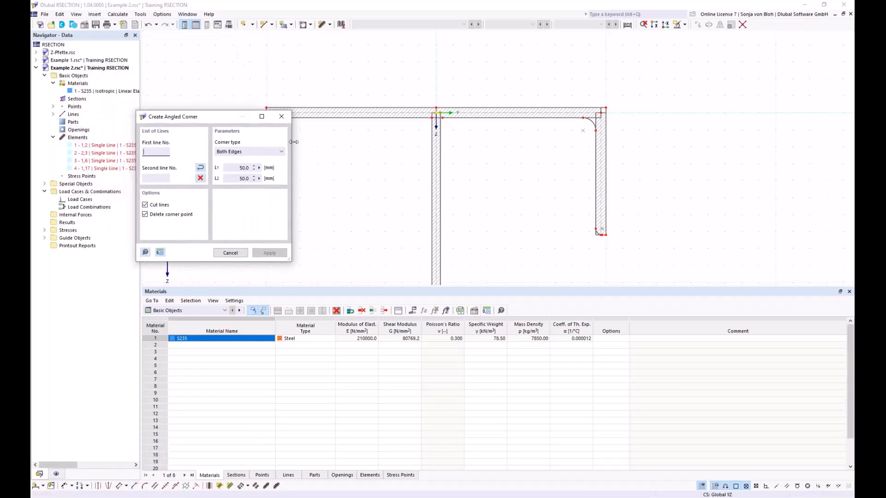
{"action": "left_click", "coordinate": [271, 152]}
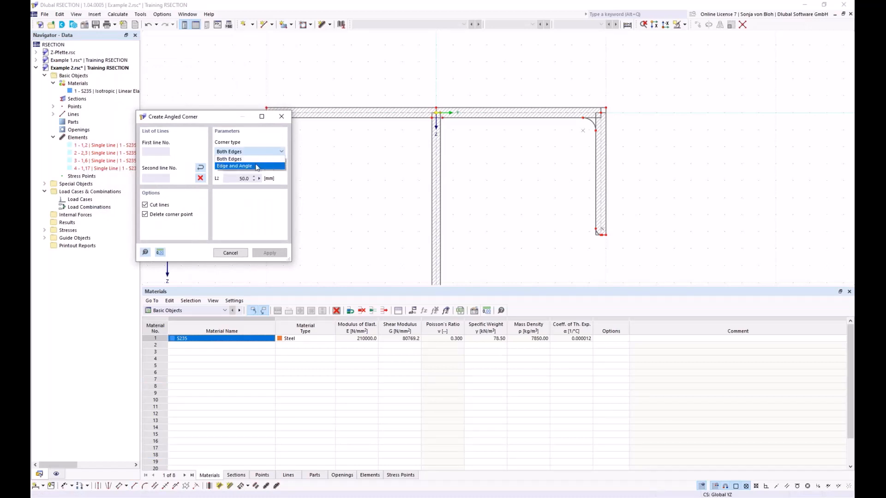
{"action": "left_click", "coordinate": [238, 166]}
{"action": "left_click", "coordinate": [241, 168]}
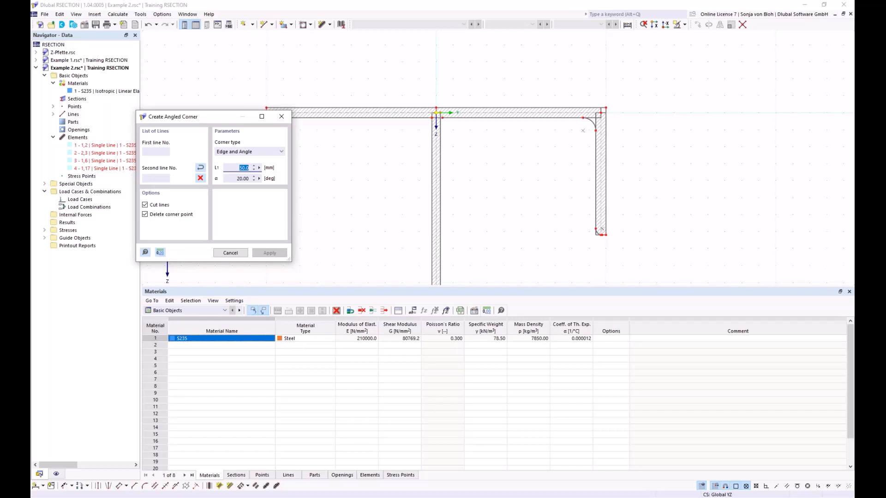
{"action": "type", "text": "5"}
{"action": "type", "text": "*sqrt(2"}
{"action": "type", "text": ")"}
{"action": "key", "text": "Tab"}
{"action": "type", "text": "45"}
Create the angled corners on both sides of the web where its edges meet the flange's lower edges, ending the command
{"action": "scroll", "coordinate": [401, 114], "scroll_direction": "up", "scroll_amount": 2}
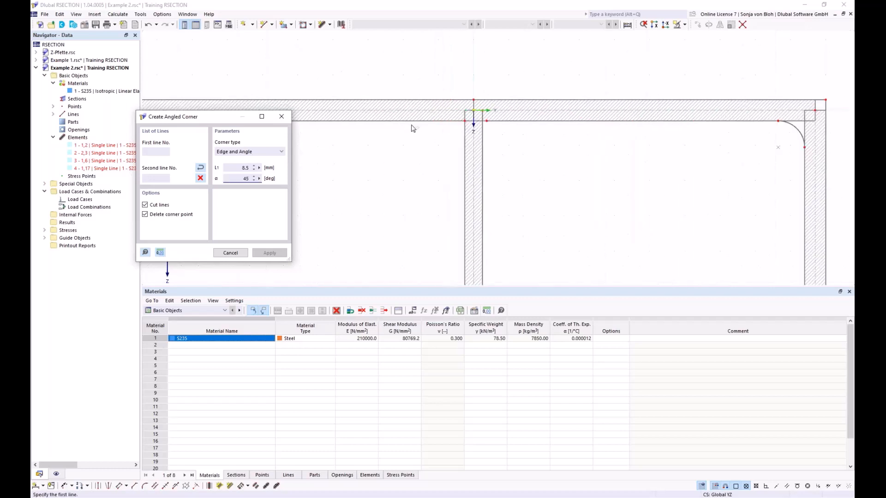
{"action": "left_click", "coordinate": [416, 120]}
{"action": "left_click", "coordinate": [466, 167]}
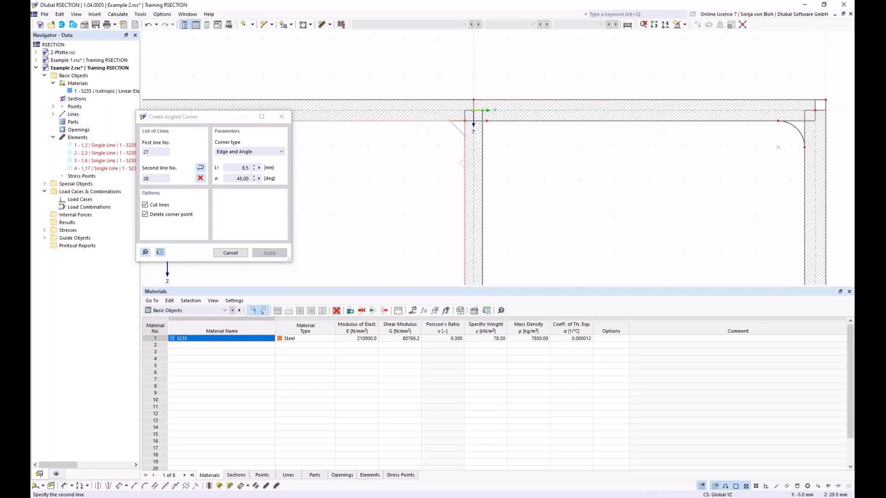
{"action": "left_click", "coordinate": [512, 122]}
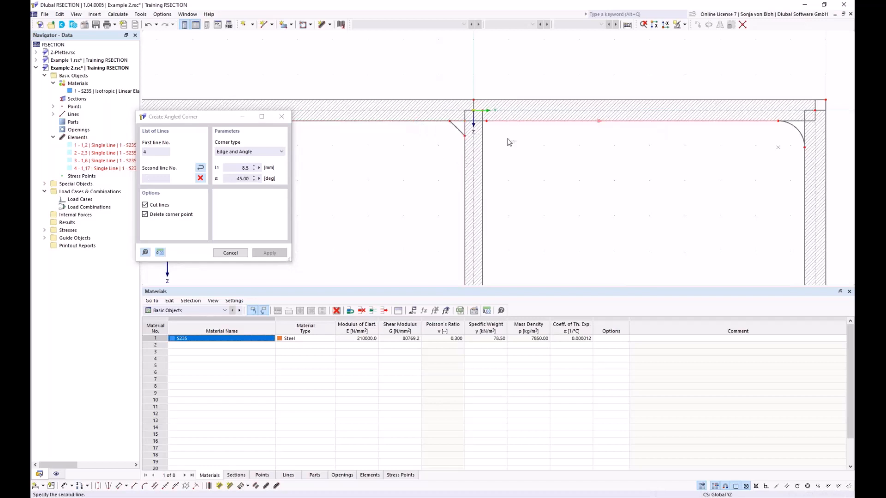
{"action": "left_click", "coordinate": [483, 157]}
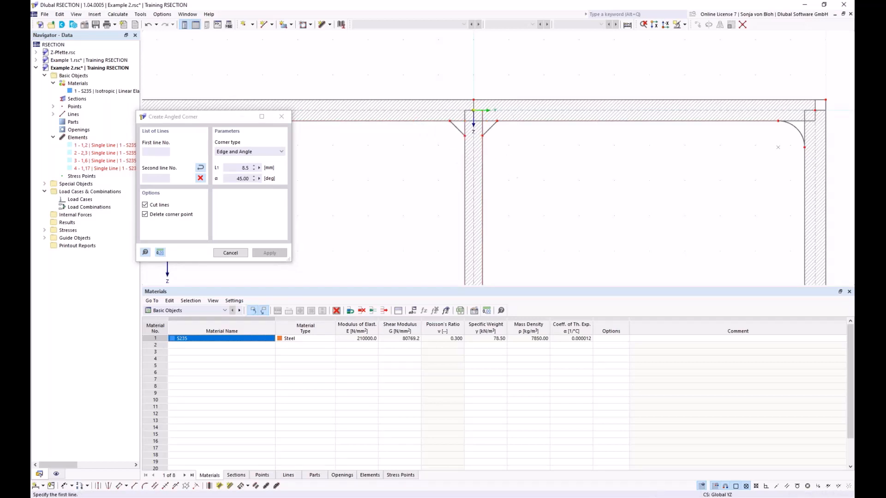
{"action": "key", "text": "Escape"}
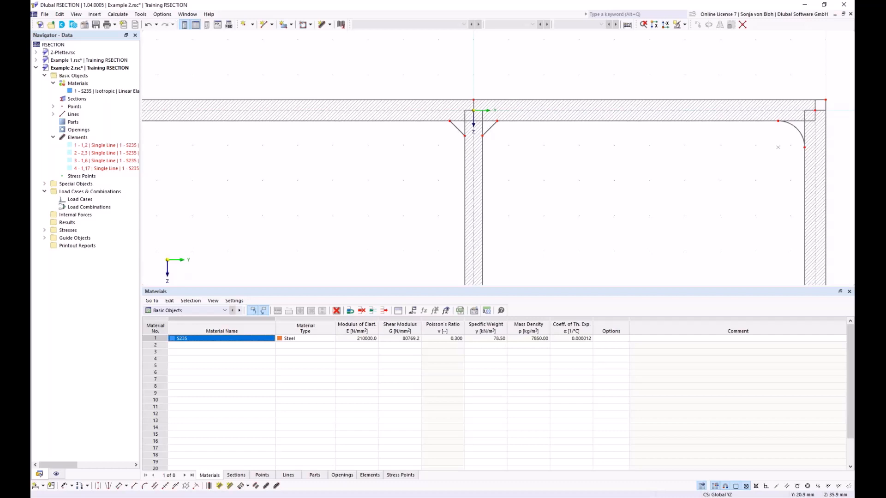
Create a new S235 part by selecting the boundary lines that form the outline of the whole cross-section
{"action": "scroll", "coordinate": [485, 138], "scroll_direction": "down", "scroll_amount": 3}
{"action": "middle_click_drag", "start_coordinate": [354, 184], "coordinate": [329, 126]}
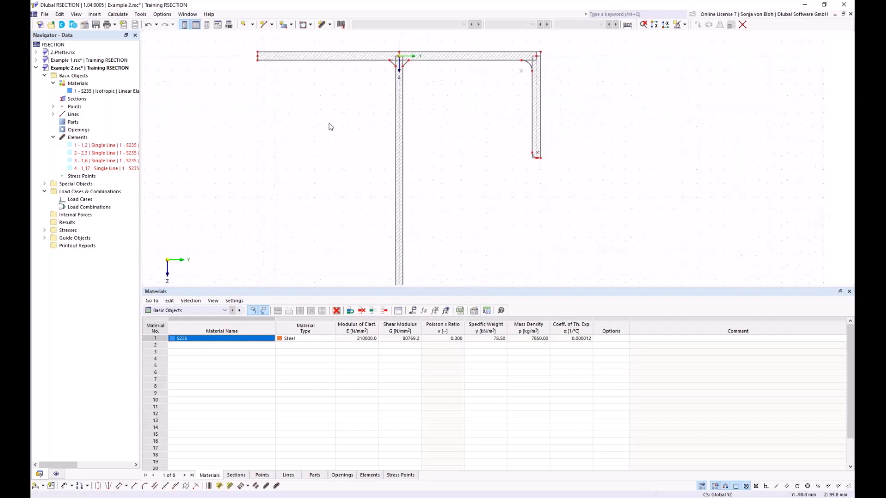
{"action": "left_click", "coordinate": [291, 26]}
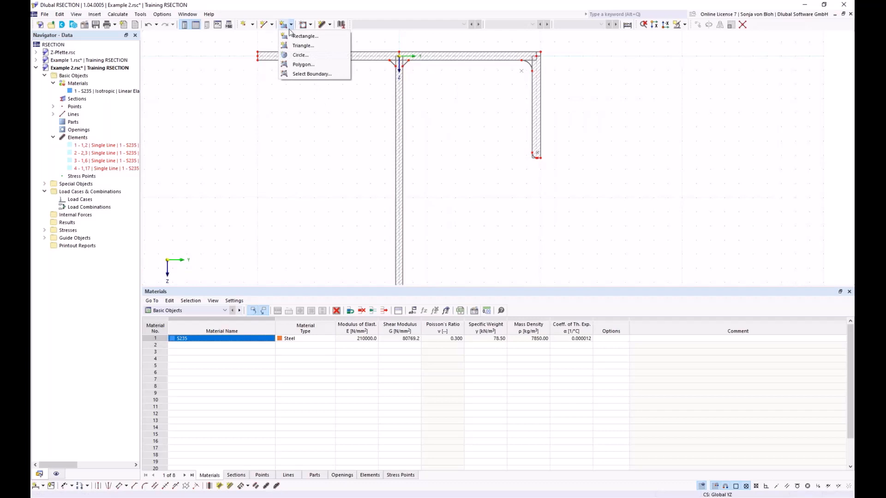
{"action": "left_click", "coordinate": [303, 74]}
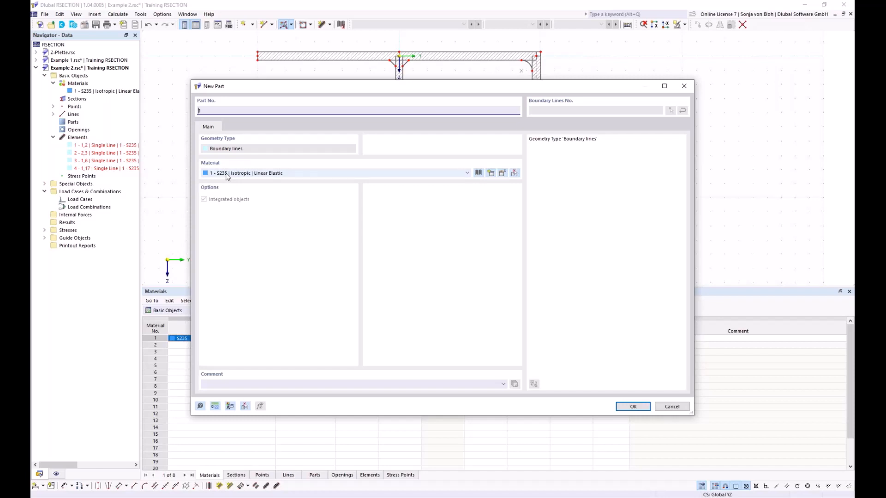
{"action": "left_click", "coordinate": [632, 408]}
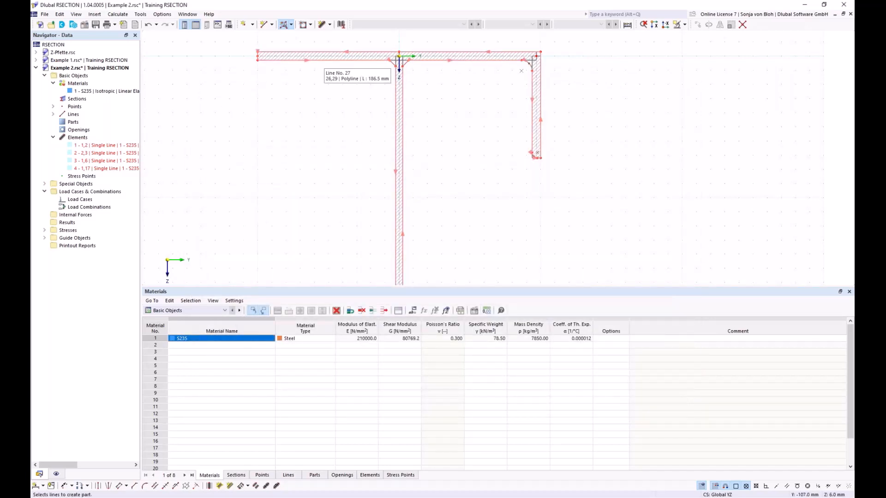
{"action": "left_click", "coordinate": [399, 56]}
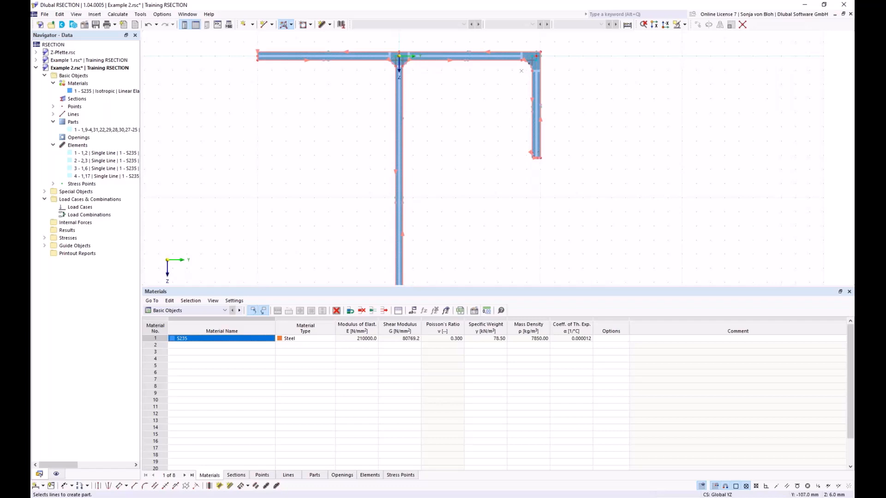
Create two permanent load cases, LC1 named N and LC2 named M
{"action": "right_click", "coordinate": [73, 207]}
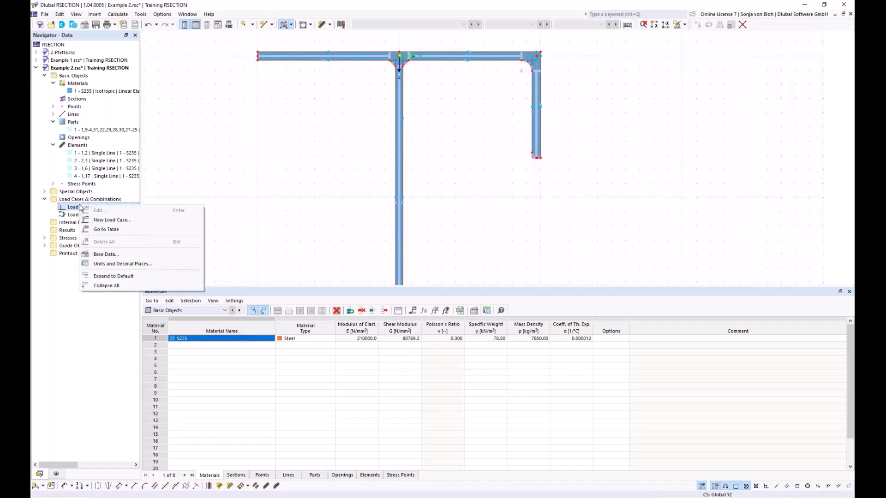
{"action": "left_click", "coordinate": [110, 221]}
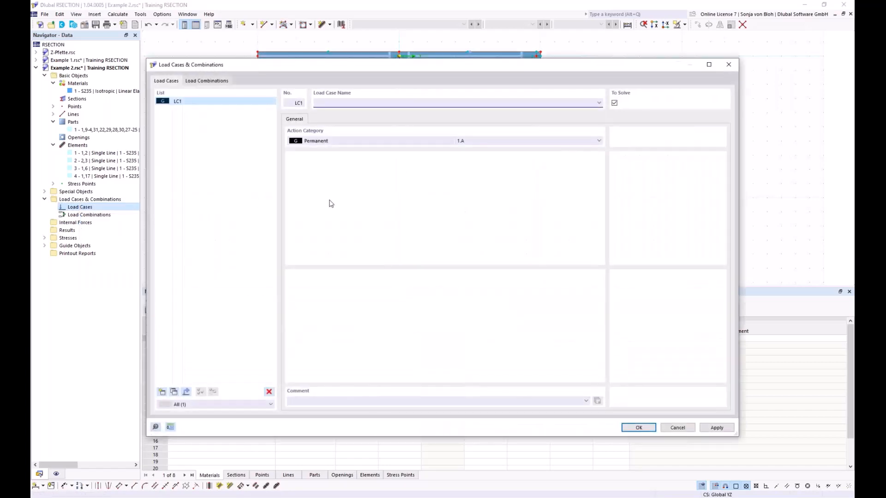
{"action": "type", "text": "N"}
{"action": "left_click", "coordinate": [162, 392]}
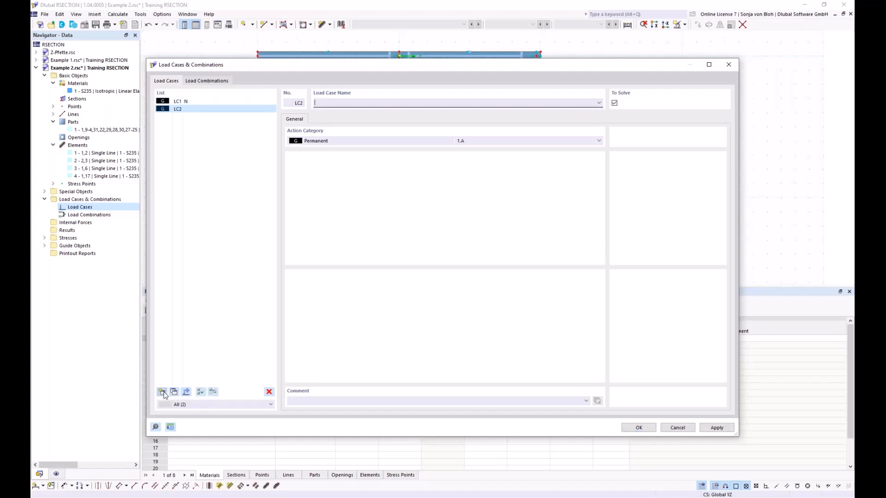
{"action": "type", "text": "M"}
Add load combination CO1 with both load cases assigned at factor 1.00 and accept the load definitions
{"action": "left_click", "coordinate": [217, 84]}
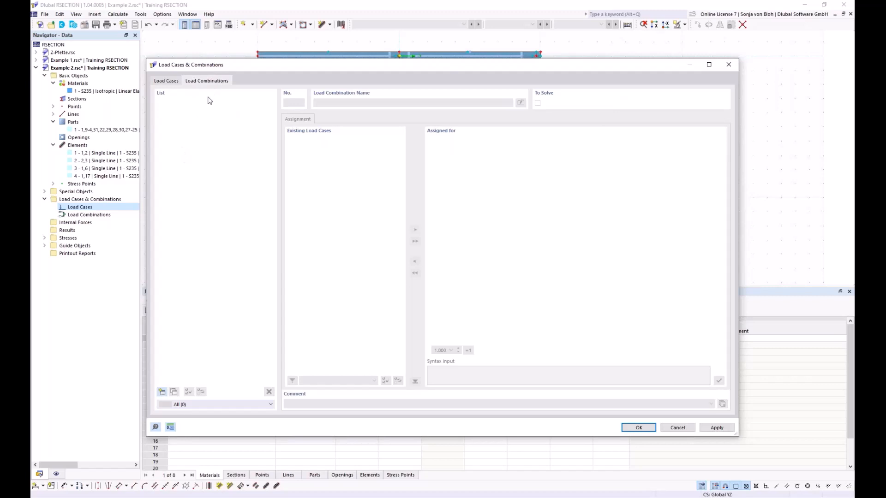
{"action": "left_click", "coordinate": [162, 392]}
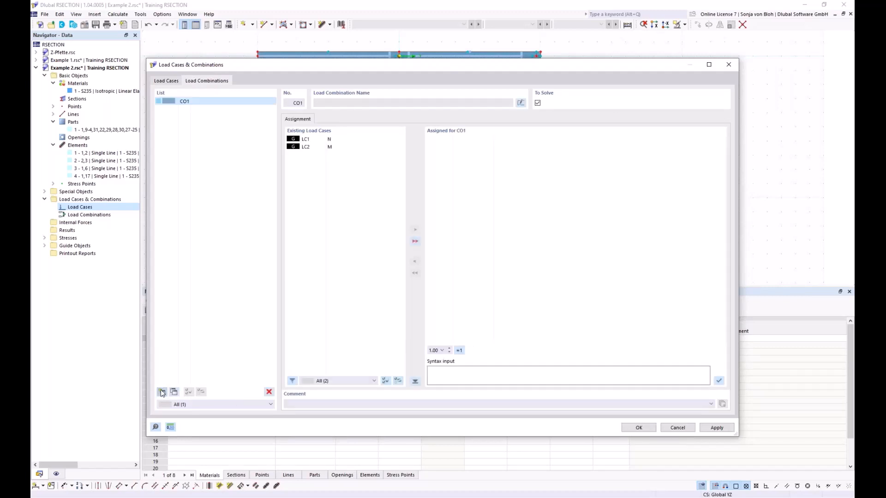
{"action": "left_click", "coordinate": [415, 242]}
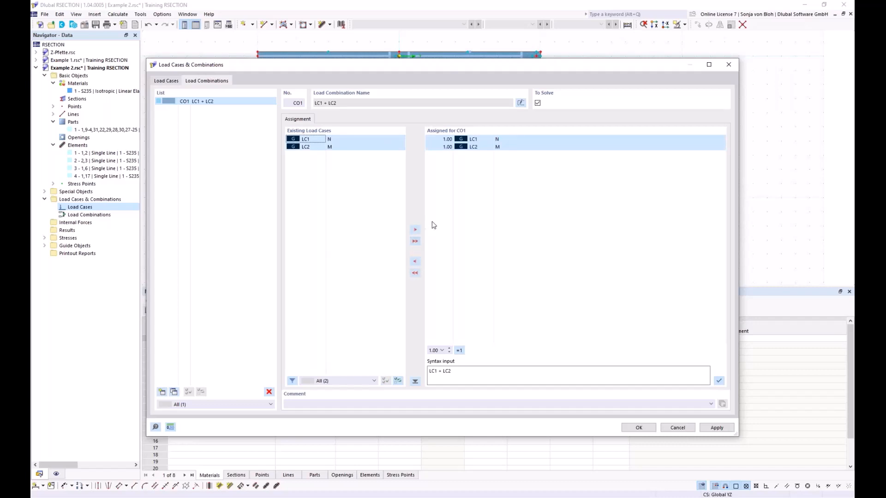
{"action": "left_click", "coordinate": [639, 428]}
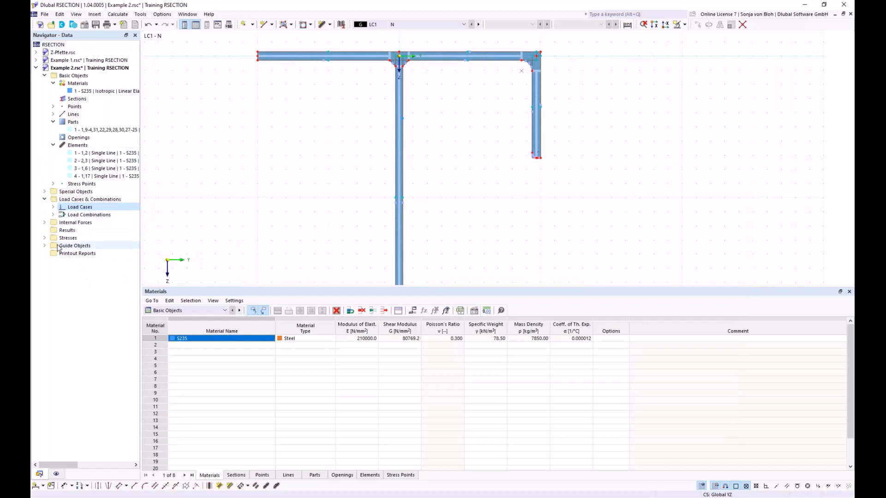
Define internal forces for load case LC1 with an axial force N of -50 kN and continue to another entry
{"action": "left_click", "coordinate": [45, 222]}
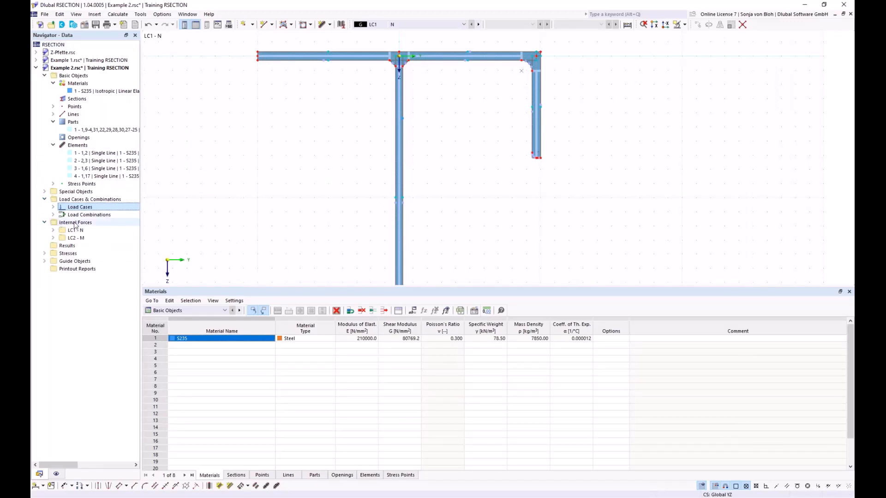
{"action": "left_click", "coordinate": [53, 230]}
{"action": "double_click", "coordinate": [92, 238]}
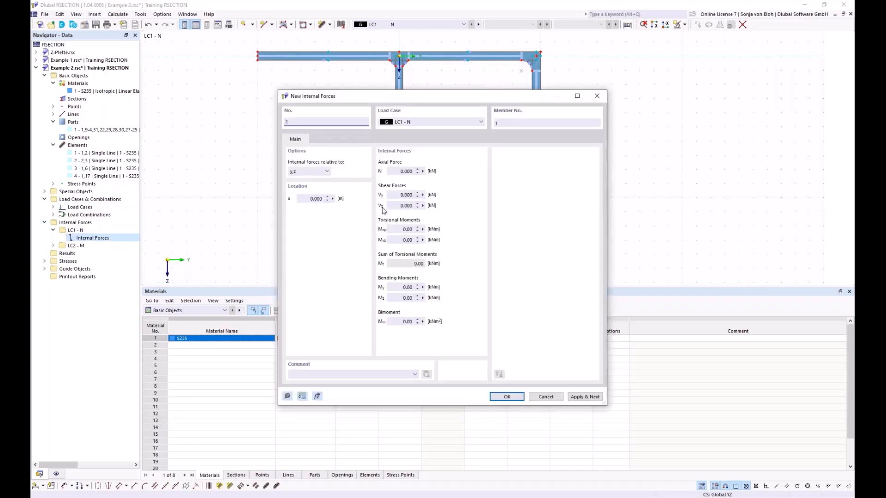
{"action": "left_click", "coordinate": [405, 171]}
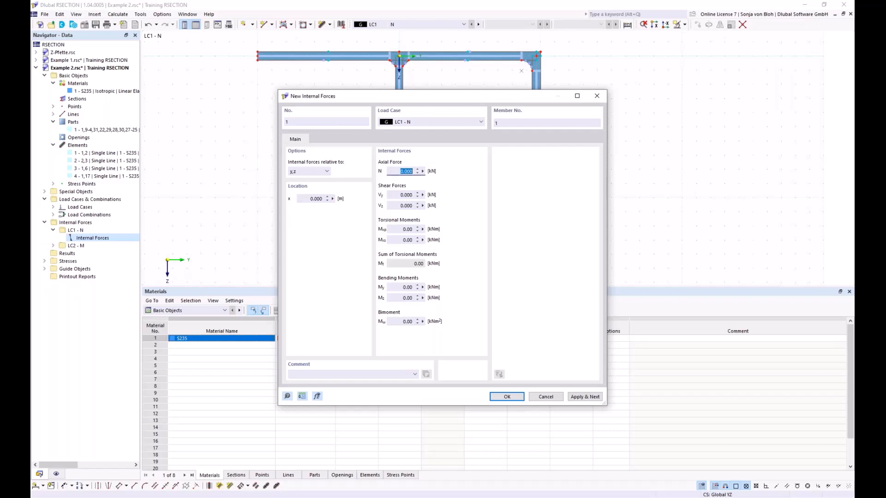
{"action": "key", "text": "BackSpace"}
{"action": "left_click", "coordinate": [576, 397]}
Define internal forces for load case LC2 with zero axial force and a bending moment My of 20 kNm
{"action": "left_click", "coordinate": [481, 121]}
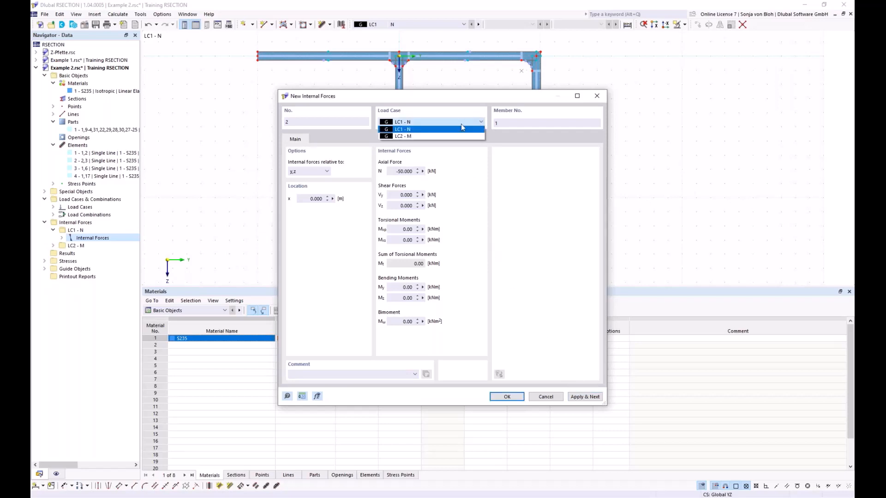
{"action": "left_click", "coordinate": [436, 135]}
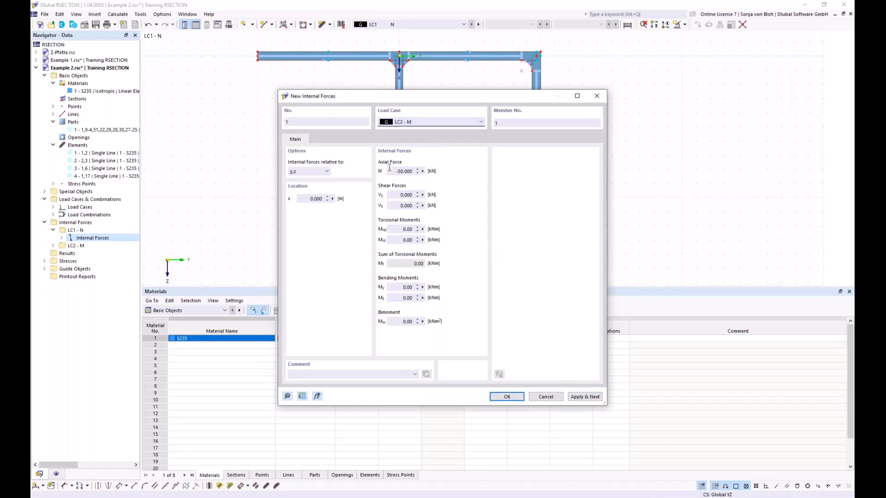
{"action": "left_click_drag", "start_coordinate": [391, 172], "coordinate": [439, 175]}
{"action": "type", "text": "0"}
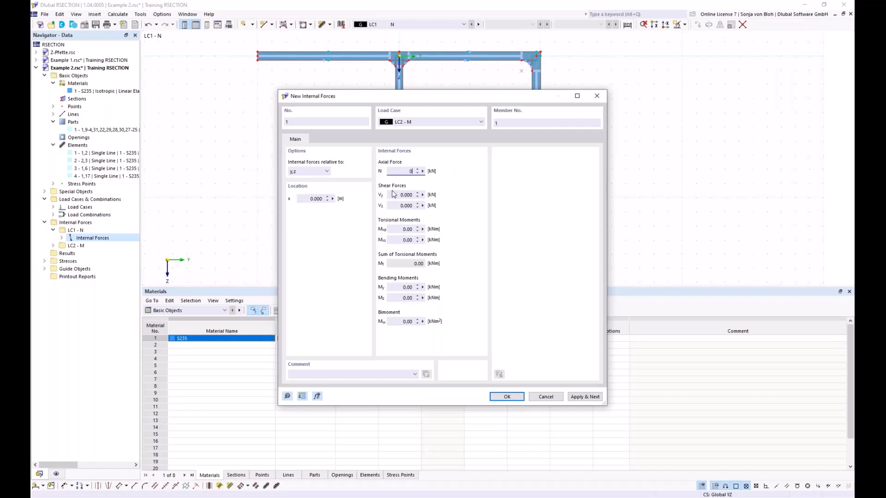
{"action": "double_click", "coordinate": [406, 287]}
{"action": "type", "text": "20"}
{"action": "left_click", "coordinate": [504, 398]}
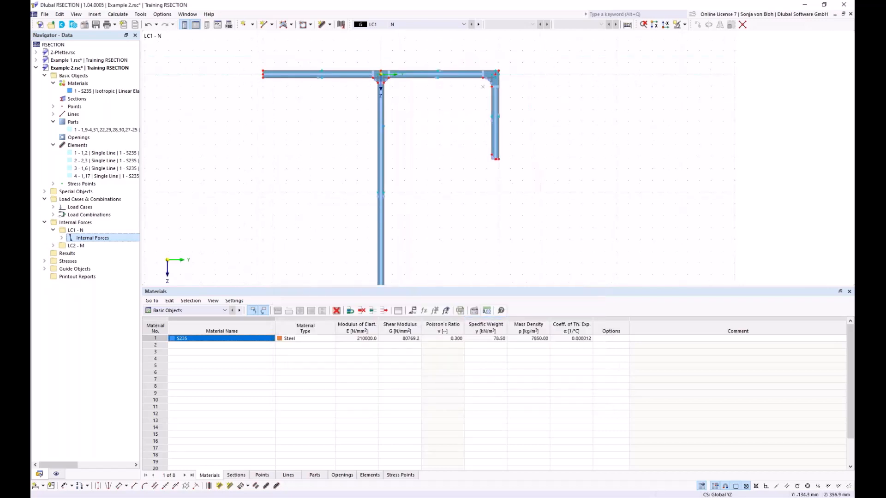
Enlarge the model view by shrinking the table area and run the calculation of all results
{"action": "left_click_drag", "start_coordinate": [302, 287], "coordinate": [315, 421]}
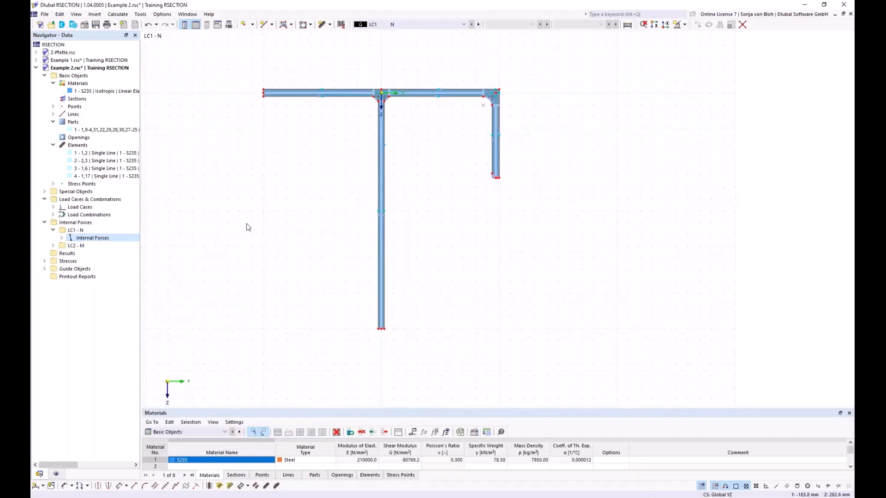
{"action": "left_click", "coordinate": [118, 14]}
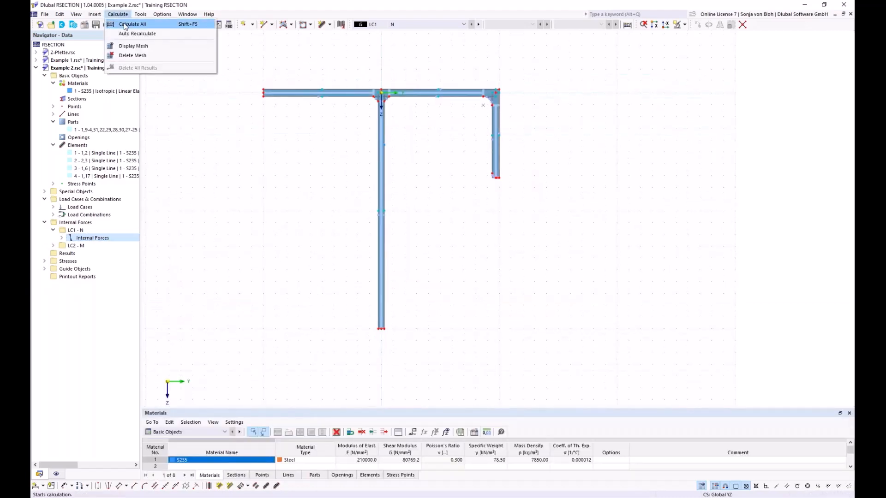
{"action": "left_click", "coordinate": [124, 24]}
{"action": "middle_click_drag", "start_coordinate": [254, 198], "coordinate": [300, 193]}
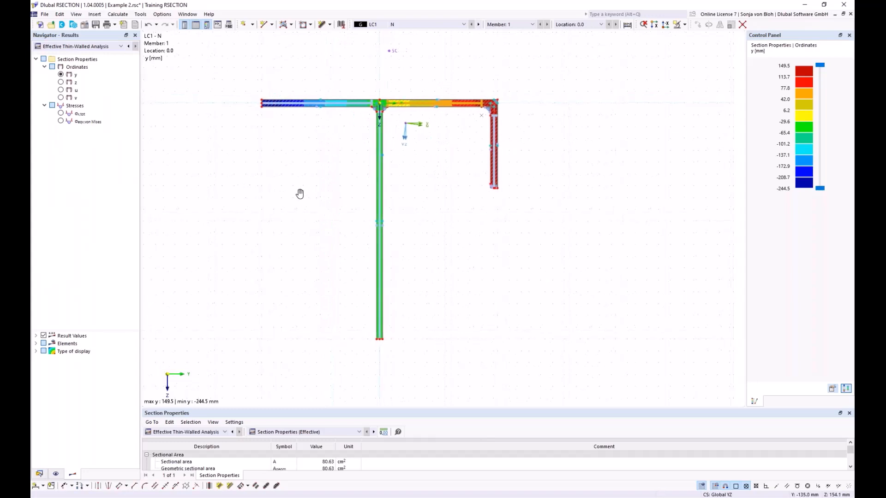
Display the total normal stress σx,tot on the effective section for load case LC1 and examine its distribution
{"action": "left_click", "coordinate": [61, 113]}
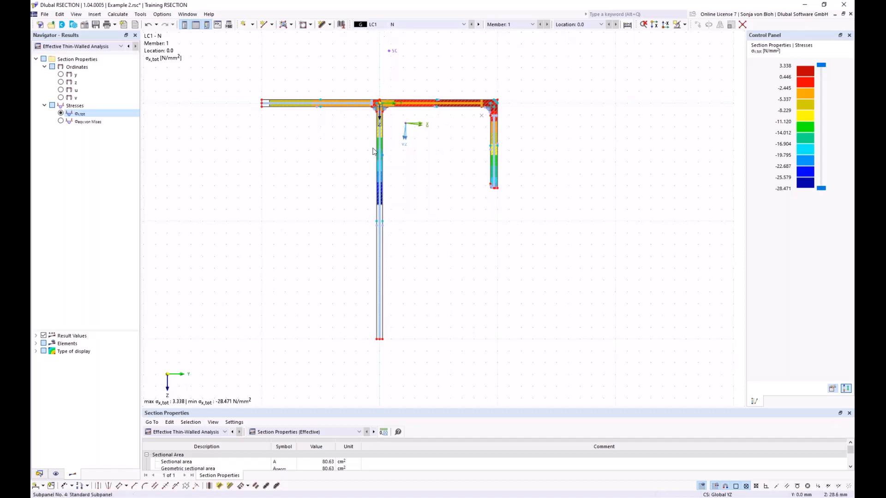
{"action": "scroll", "coordinate": [262, 106], "scroll_direction": "up", "scroll_amount": 2}
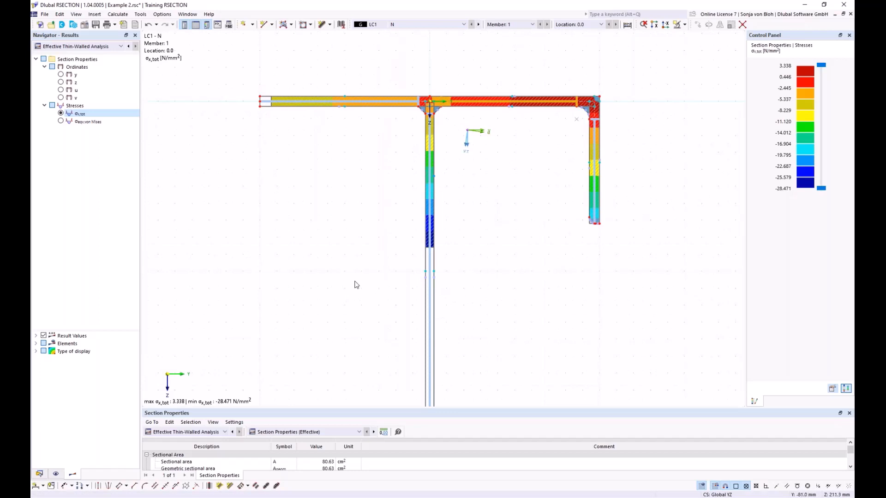
{"action": "scroll", "coordinate": [325, 256], "scroll_direction": "down", "scroll_amount": 1}
Enlarge the results table and show the section classification according to EN 1993-1-1
{"action": "left_click_drag", "start_coordinate": [251, 407], "coordinate": [264, 277]}
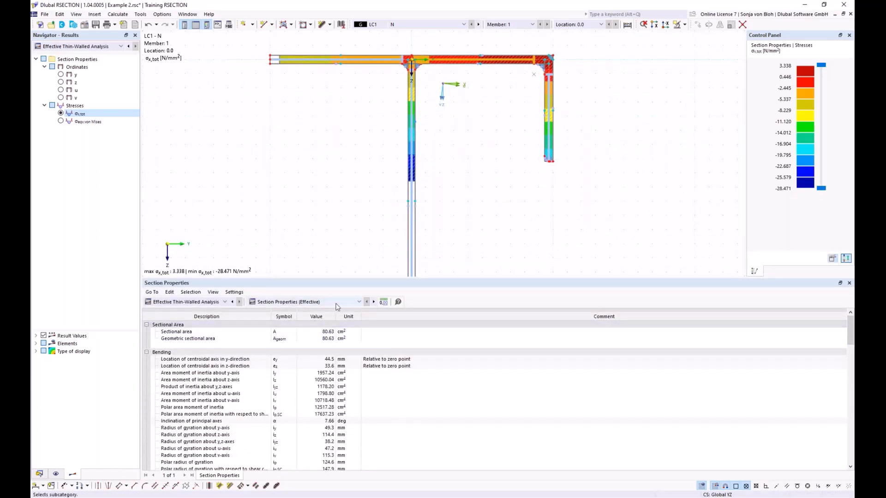
{"action": "left_click", "coordinate": [359, 301]}
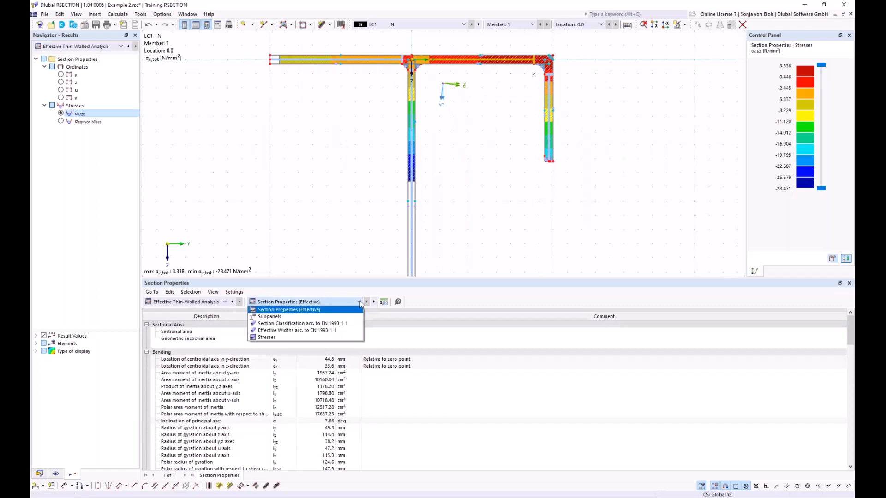
{"action": "left_click", "coordinate": [286, 324]}
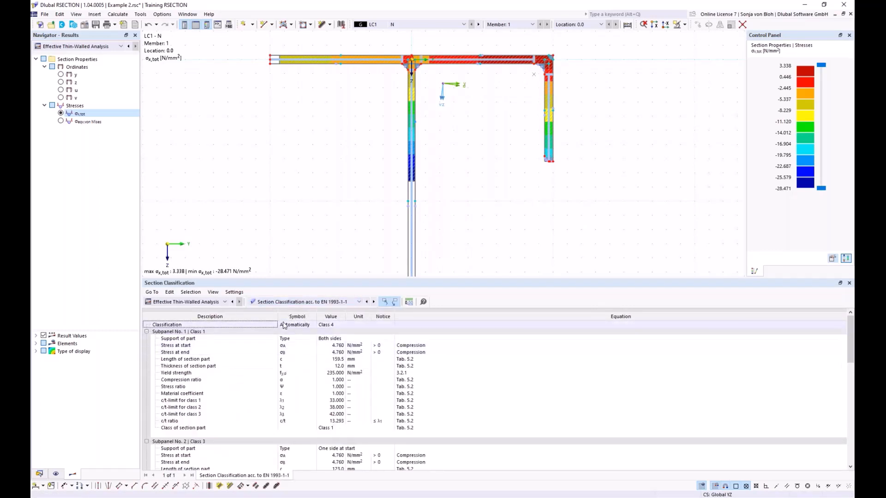
Show the effective widths according to EN 1993-1-1 and examine the values of all subpanels
{"action": "left_click", "coordinate": [329, 325]}
{"action": "left_click", "coordinate": [359, 303]}
{"action": "left_click", "coordinate": [313, 332]}
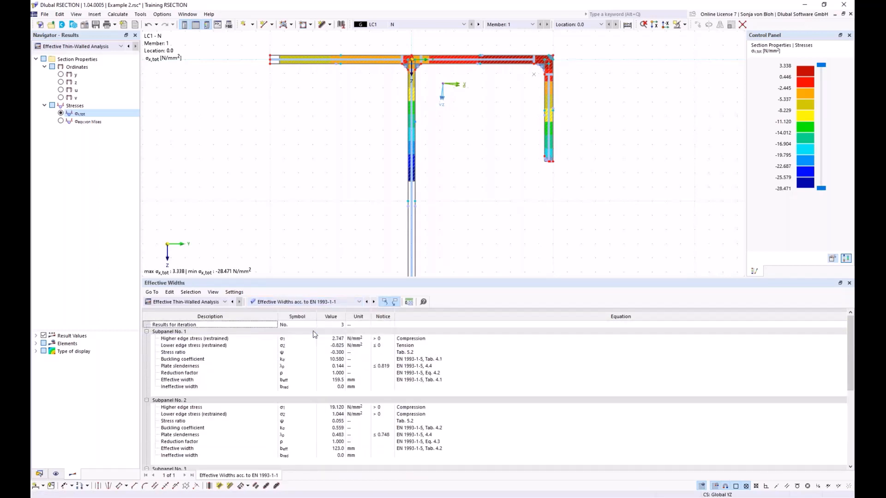
{"action": "scroll", "coordinate": [304, 341], "scroll_direction": "down", "scroll_amount": 5}
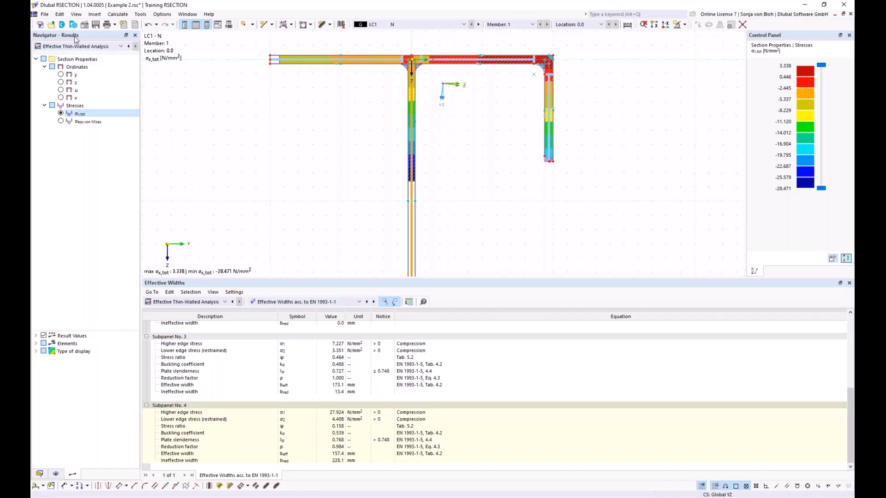
Create a new printout report for the Example 2 model
{"action": "left_click", "coordinate": [39, 473]}
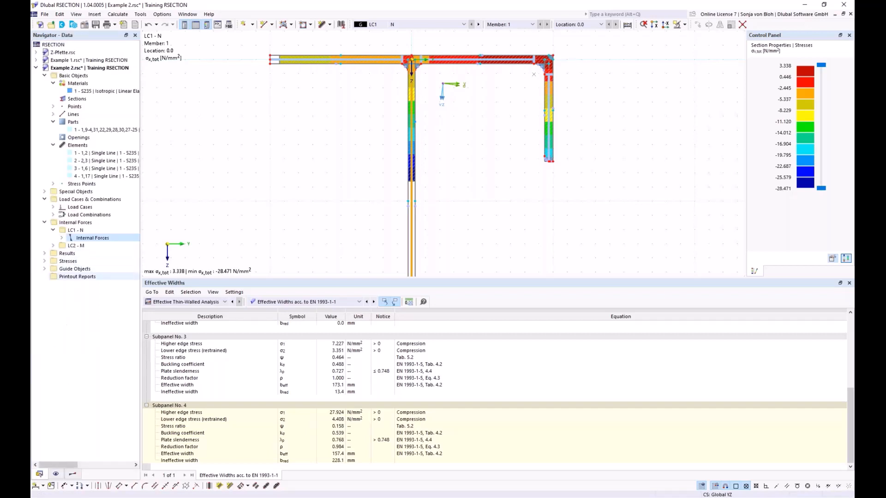
{"action": "left_click", "coordinate": [77, 278]}
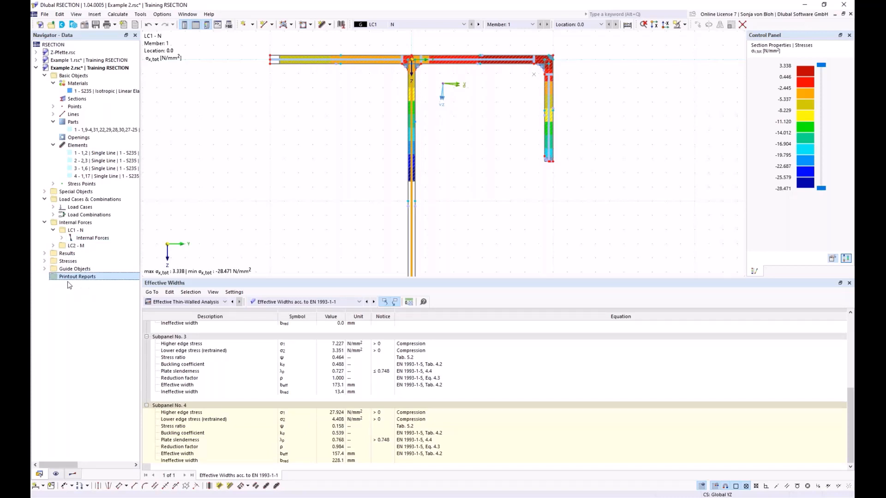
{"action": "right_click", "coordinate": [77, 278]}
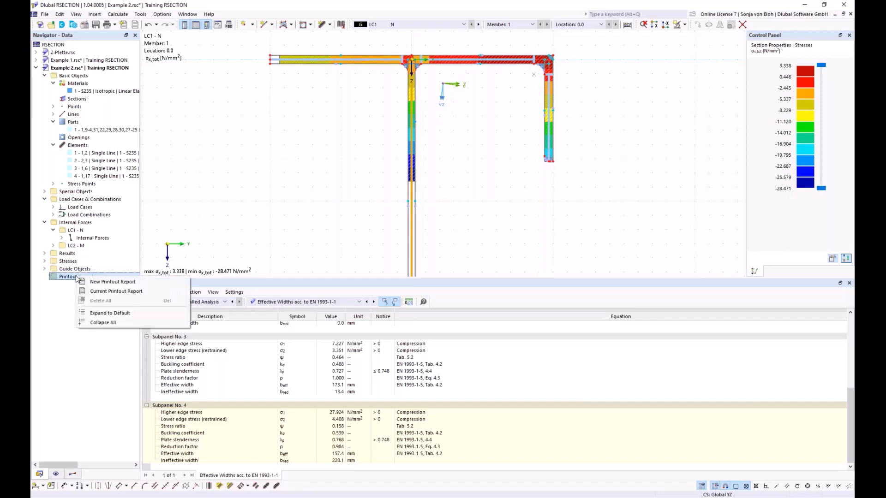
{"action": "left_click", "coordinate": [102, 282]}
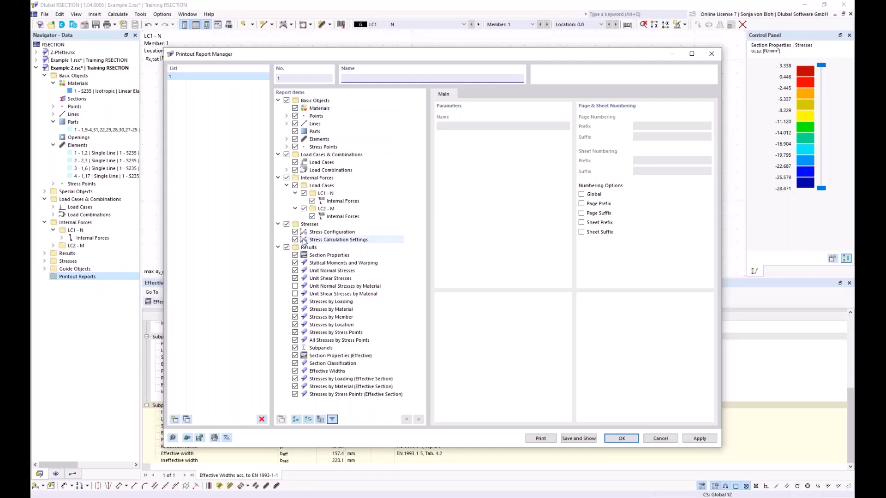
Exclude Stresses by Material, Member, Location, Stress Points and All Stresses by Stress Points from the report, then save and show it
{"action": "left_click", "coordinate": [295, 310]}
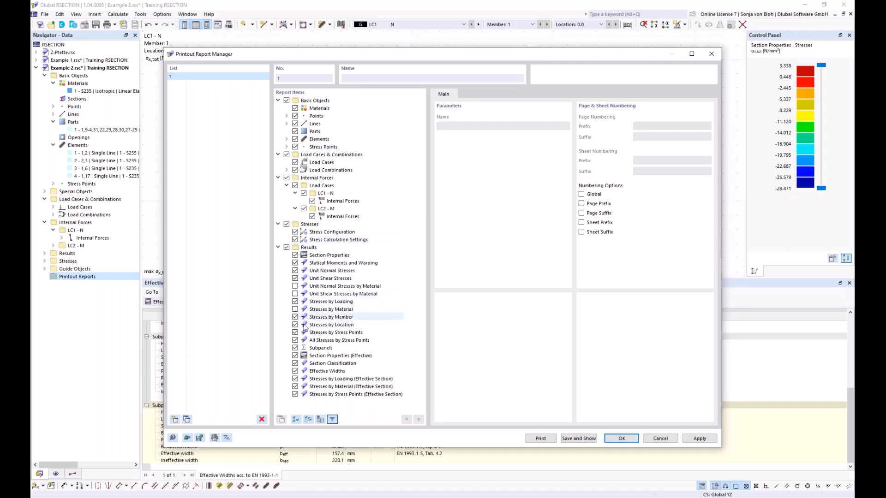
{"action": "left_click", "coordinate": [294, 317]}
{"action": "left_click", "coordinate": [295, 325]}
{"action": "left_click", "coordinate": [295, 333]}
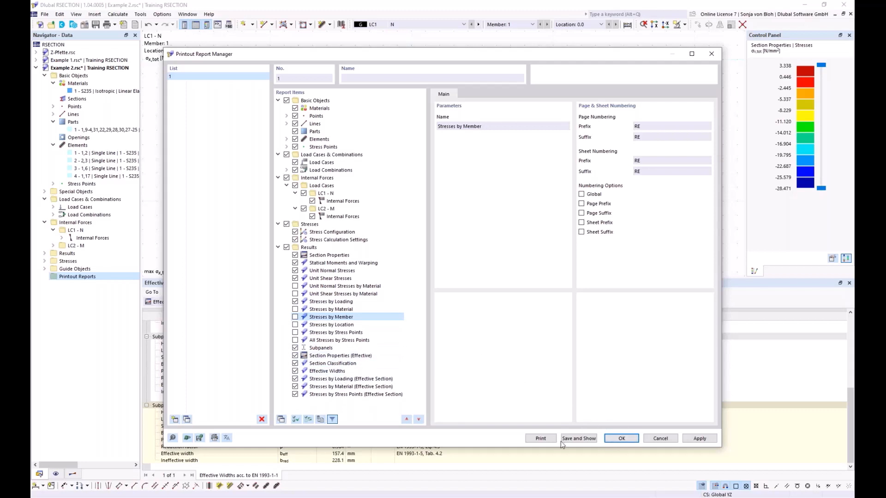
{"action": "left_click", "coordinate": [583, 439]}
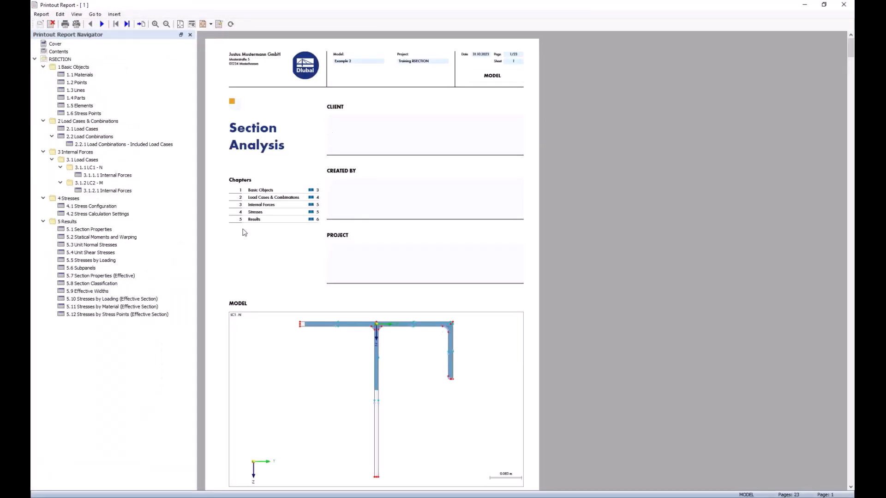
Examine the Statical Moments and Warping chapter in the printout report and return to the model
{"action": "left_click", "coordinate": [105, 236]}
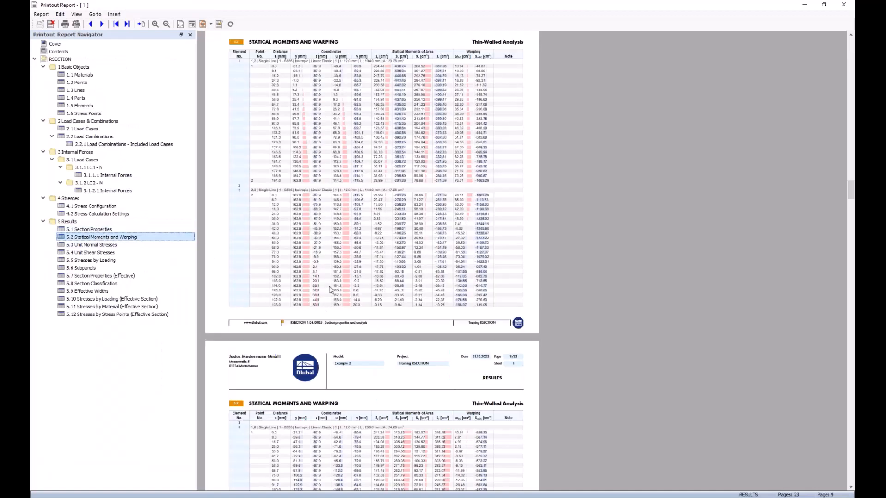
{"action": "scroll", "coordinate": [339, 264], "scroll_direction": "down", "scroll_amount": 5}
{"action": "scroll", "coordinate": [342, 263], "scroll_direction": "down", "scroll_amount": 2}
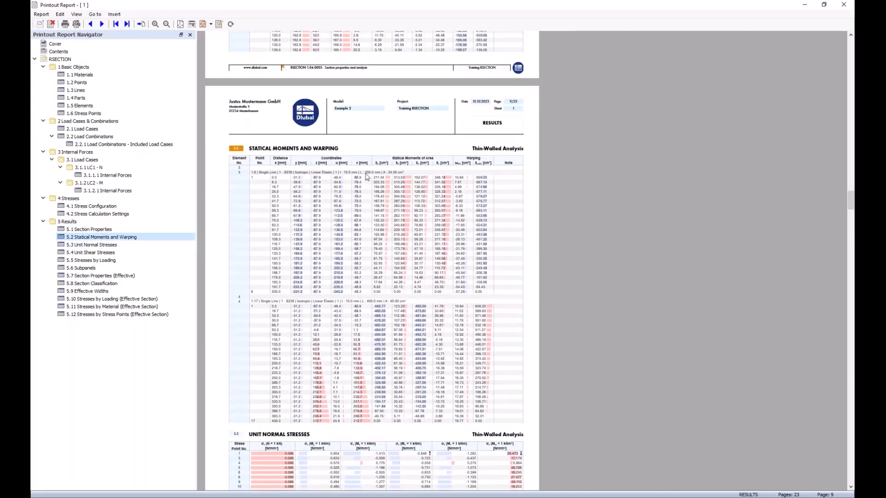
{"action": "scroll", "coordinate": [350, 187], "scroll_direction": "down", "scroll_amount": 1}
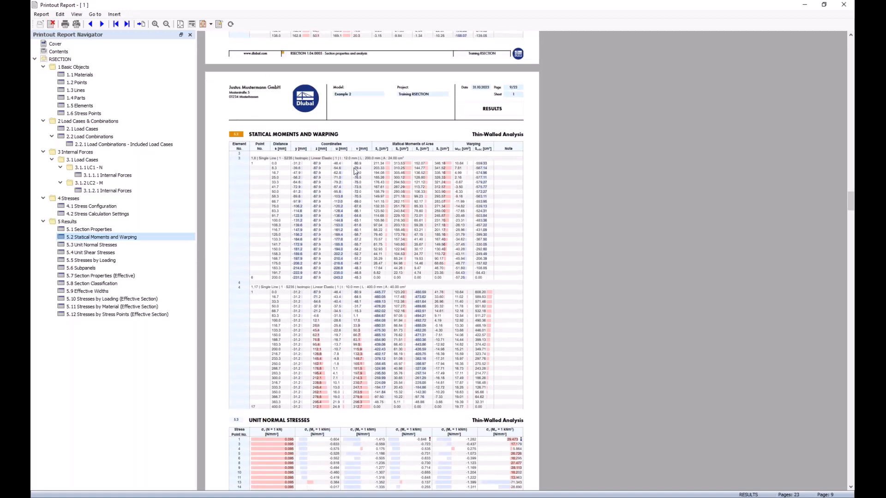
{"action": "left_click", "coordinate": [804, 8]}
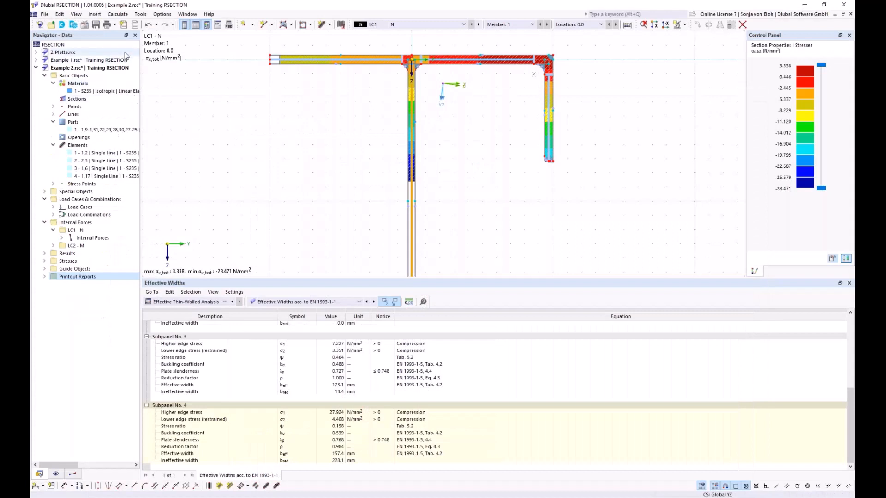
Add the LC1 σx,tot stress graphic to printout report 1 as a window-filling picture, check its page and close the report
{"action": "left_click", "coordinate": [114, 25]}
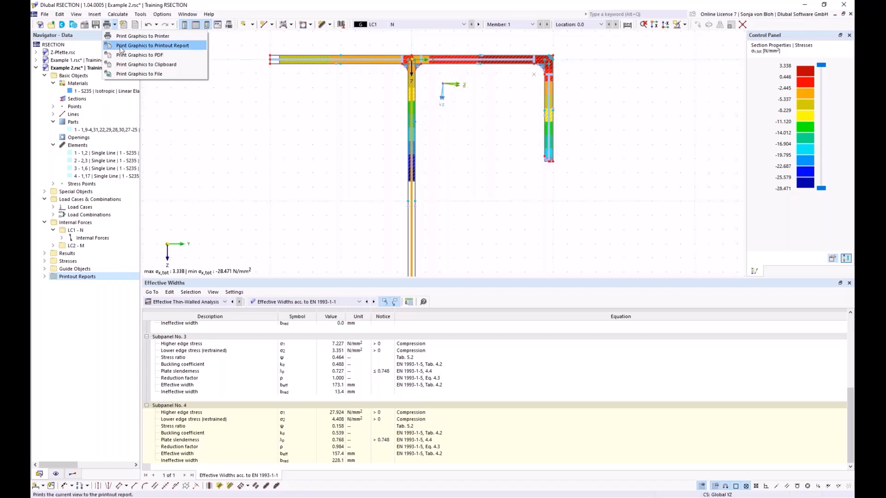
{"action": "left_click", "coordinate": [121, 47]}
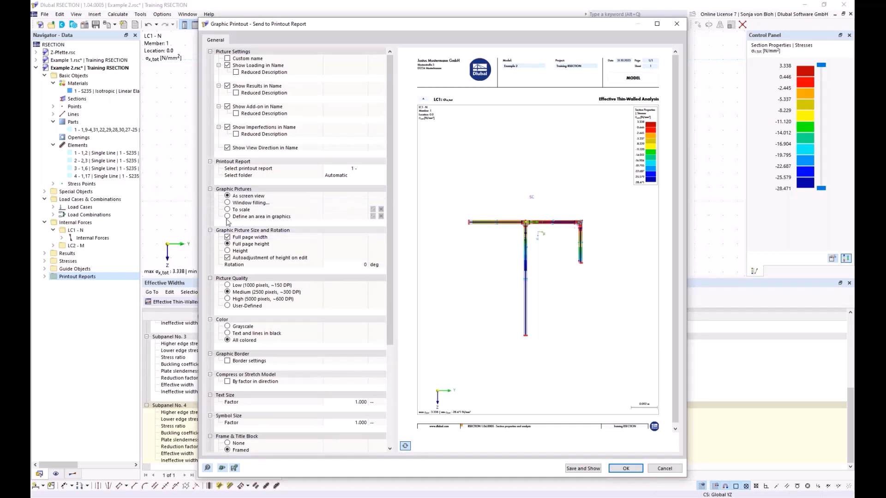
{"action": "left_click", "coordinate": [228, 203]}
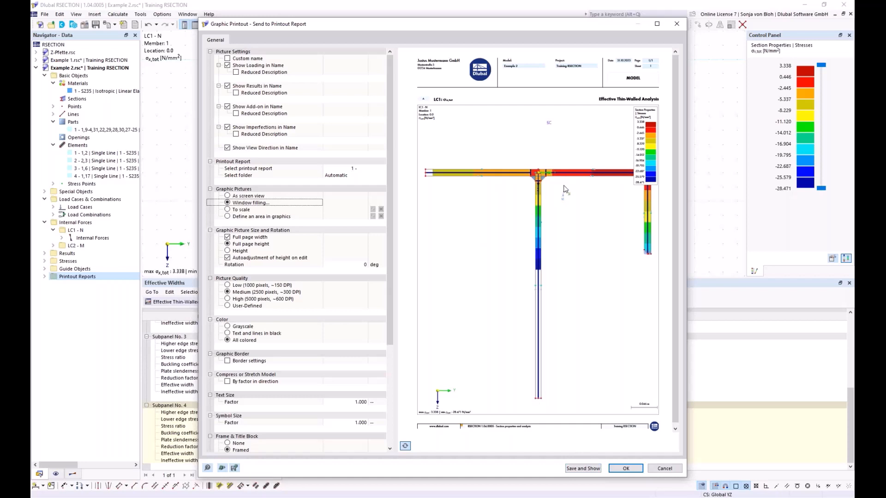
{"action": "left_click", "coordinate": [589, 469]}
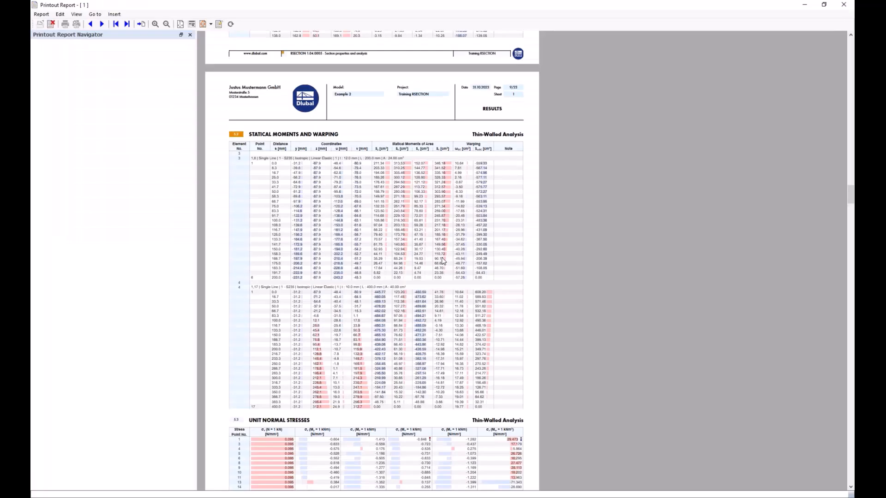
{"action": "left_click", "coordinate": [84, 323]}
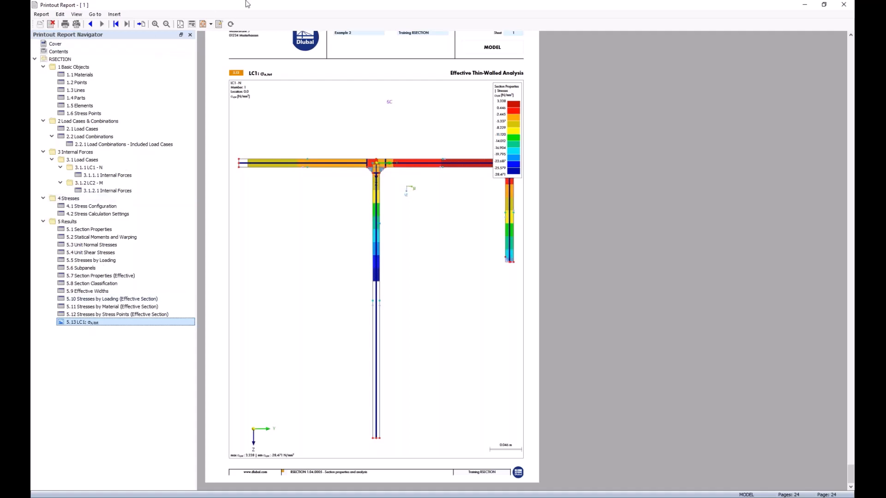
{"action": "left_click", "coordinate": [844, 4]}
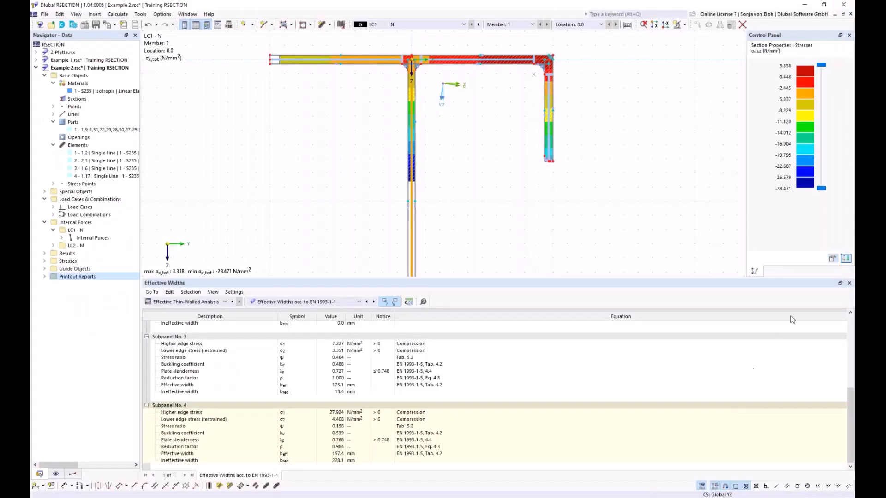
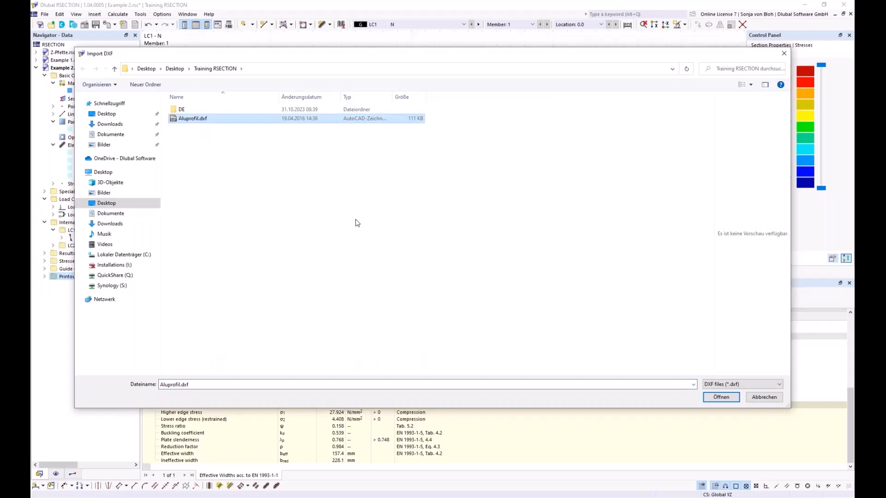
Import Aluprofil.dxf into a new model as a DXF template for further editing and acknowledge the import log
{"action": "left_click", "coordinate": [721, 396]}
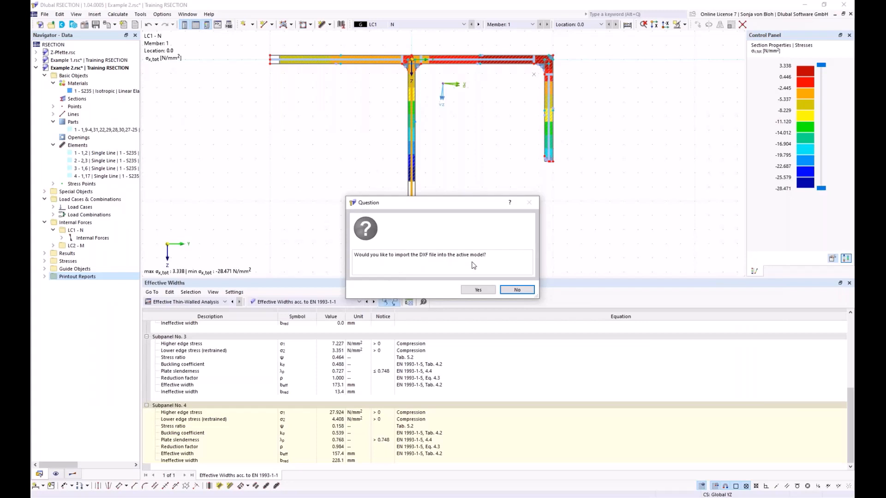
{"action": "left_click", "coordinate": [520, 291]}
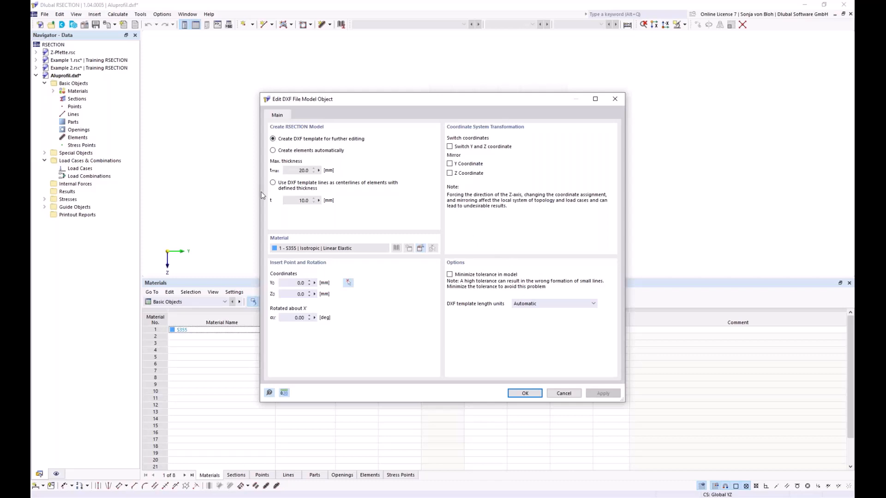
{"action": "left_click", "coordinate": [273, 150]}
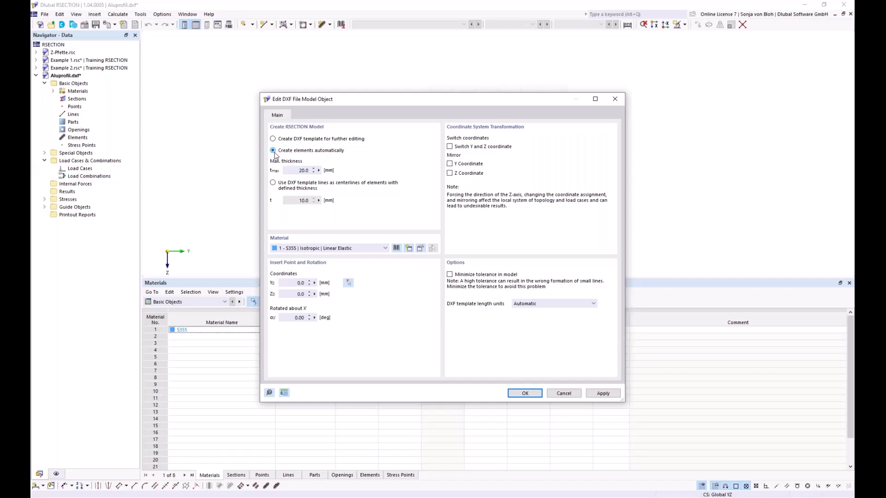
{"action": "left_click", "coordinate": [302, 171]}
{"action": "left_click", "coordinate": [273, 184]}
{"action": "left_click", "coordinate": [274, 139]}
{"action": "left_click", "coordinate": [521, 394]}
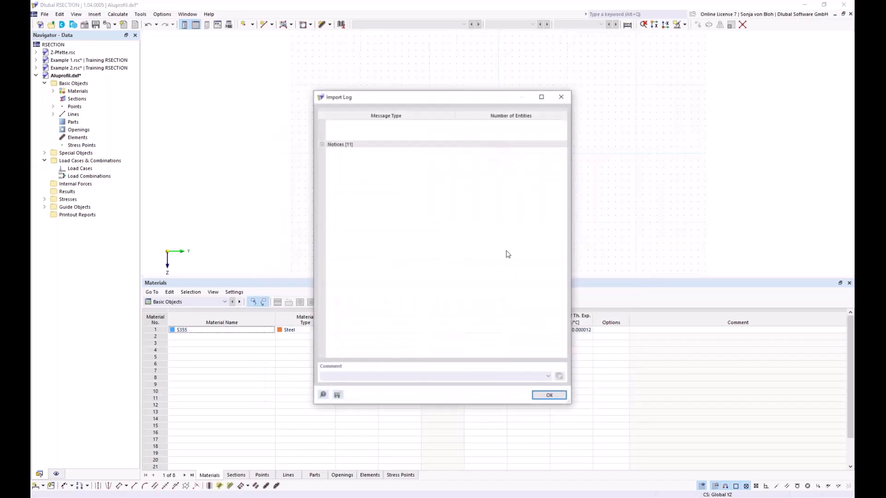
{"action": "left_click", "coordinate": [550, 396]}
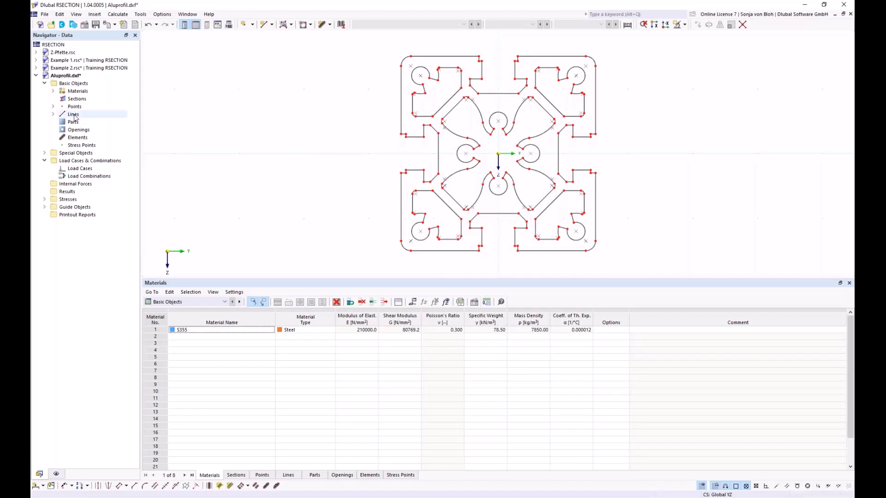
Review the analysis method and options in the base data of the Aluprofil model
{"action": "right_click", "coordinate": [85, 84]}
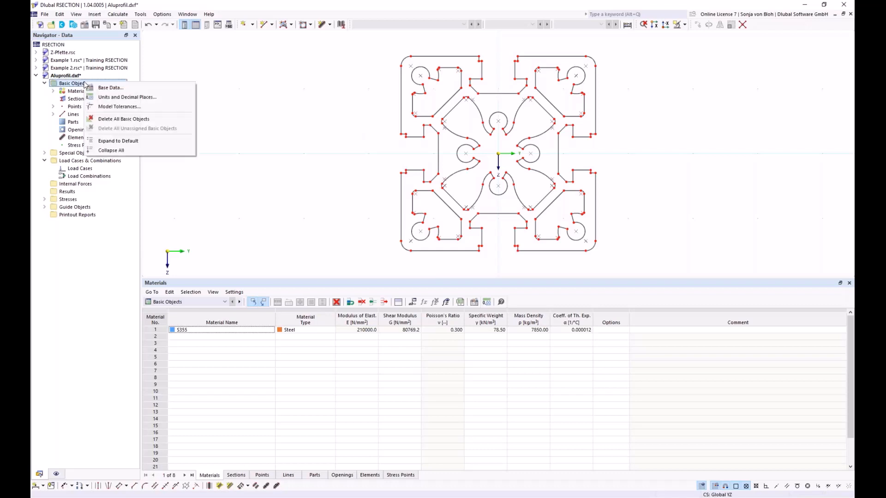
{"action": "left_click", "coordinate": [99, 87]}
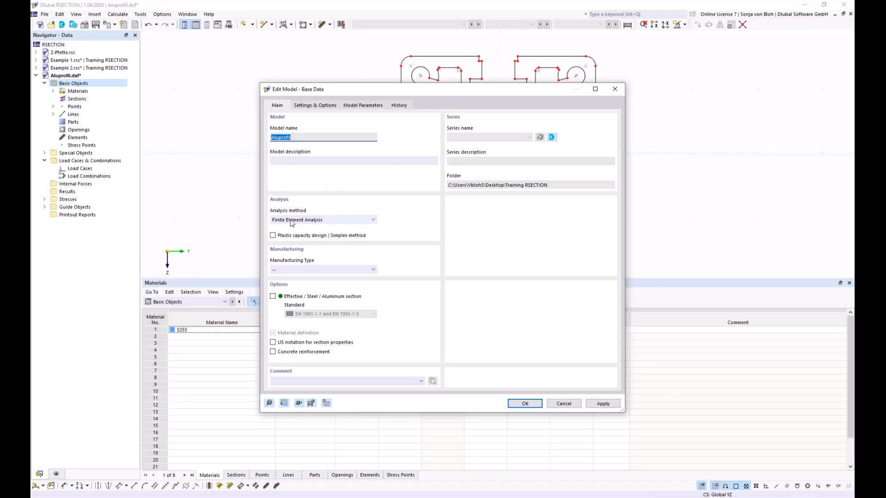
{"action": "left_click", "coordinate": [526, 405]}
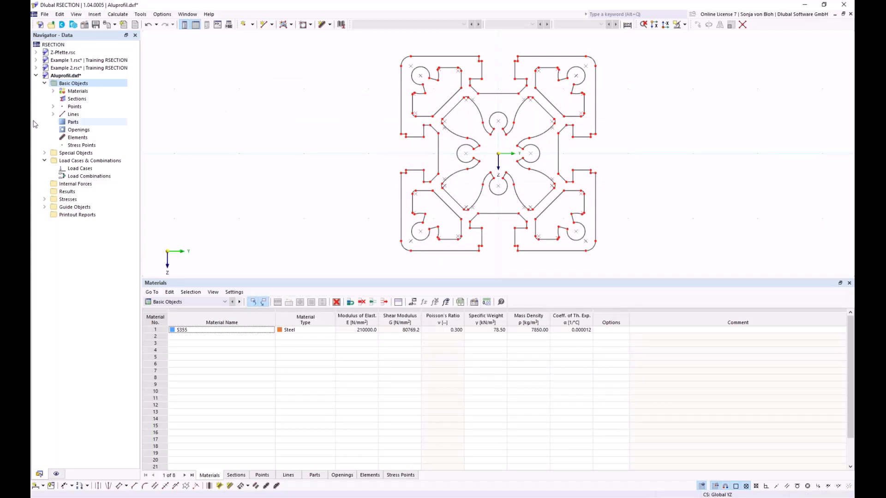
Replace material 1 with the library aluminum EN AW-6060 (EP) T66
{"action": "left_click", "coordinate": [53, 90]}
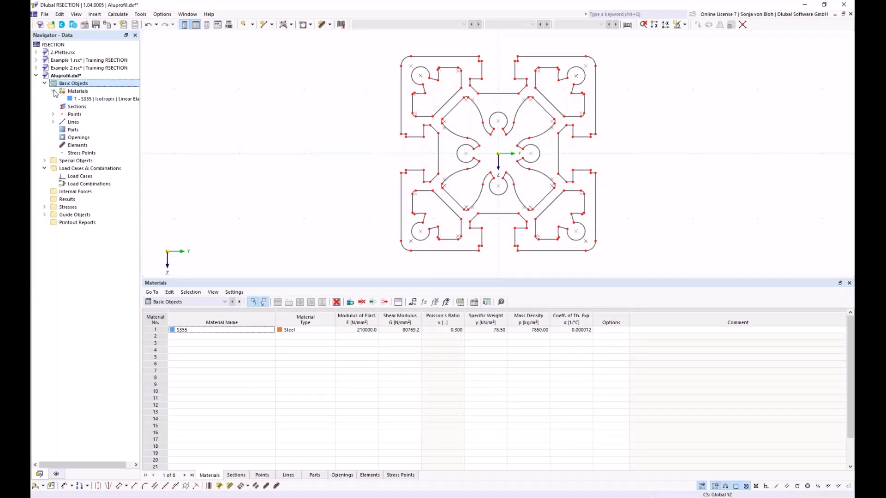
{"action": "double_click", "coordinate": [97, 99]}
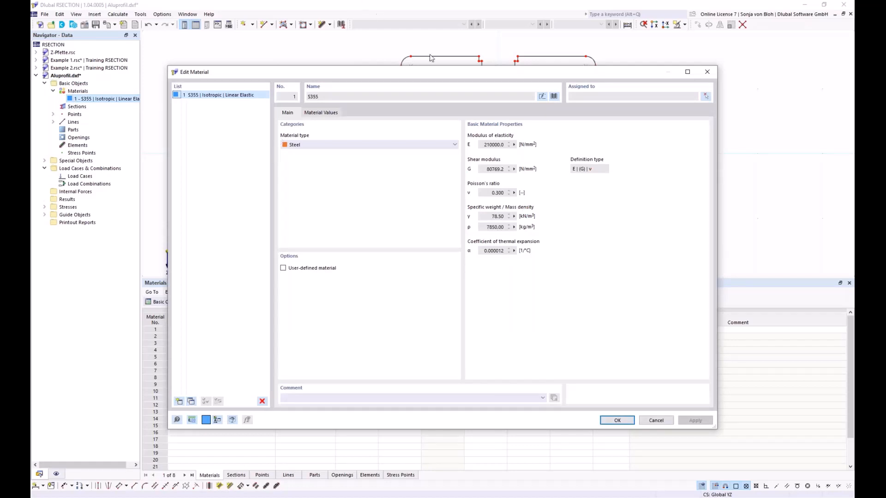
{"action": "left_click", "coordinate": [554, 96]}
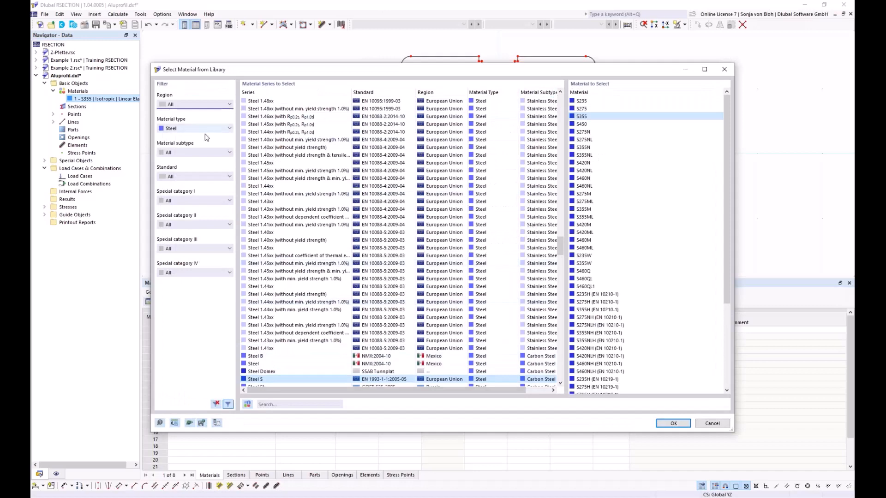
{"action": "left_click", "coordinate": [229, 128]}
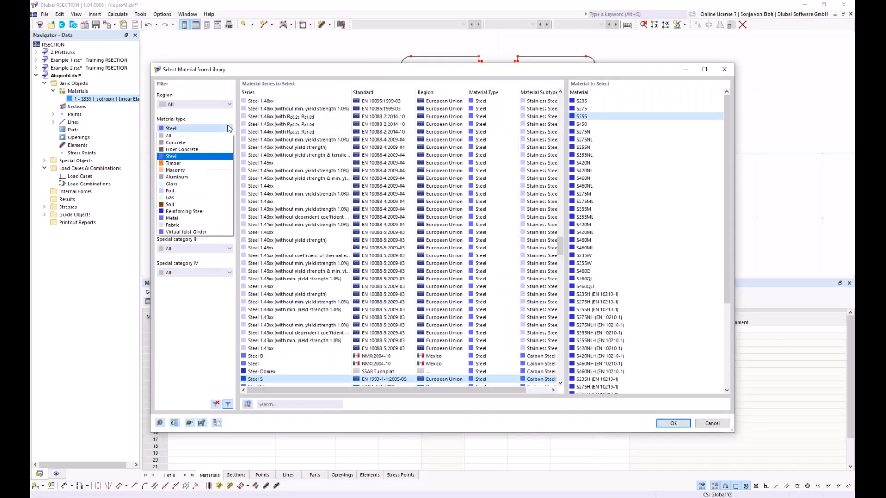
{"action": "left_click", "coordinate": [190, 178]}
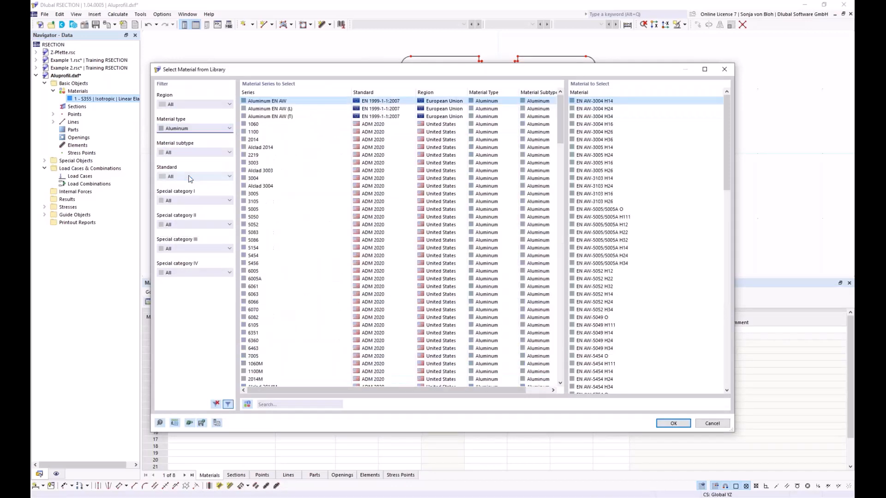
{"action": "left_click", "coordinate": [283, 404]}
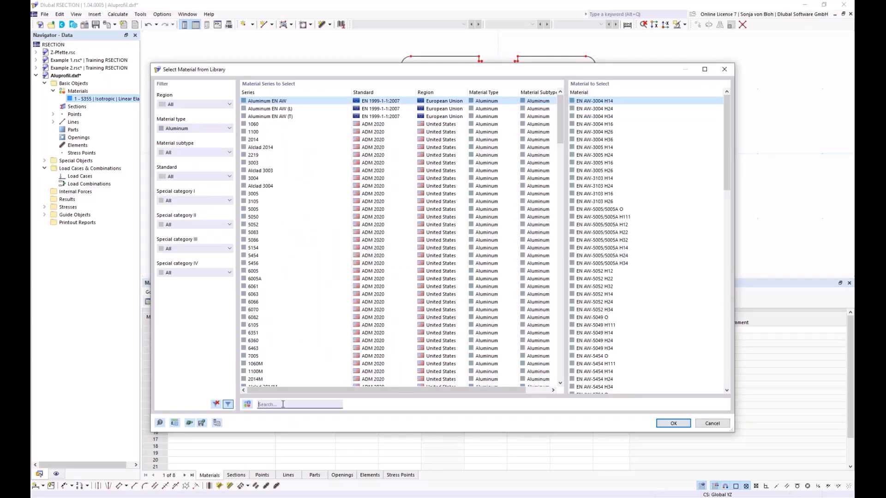
{"action": "type", "text": "EN"}
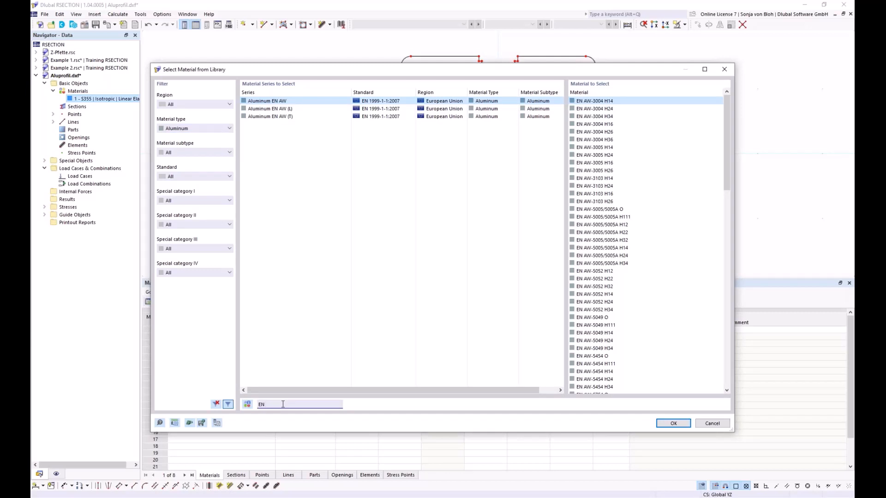
{"action": "type", "text": " AW 6060"}
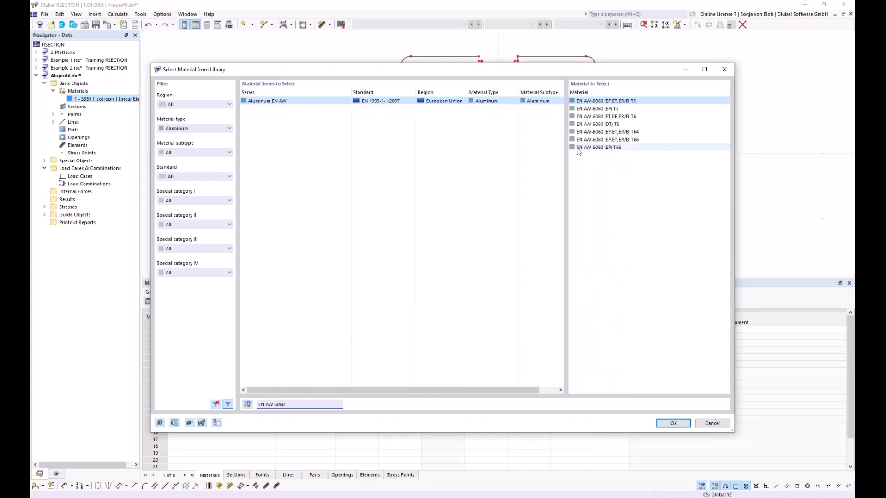
{"action": "left_click", "coordinate": [595, 148]}
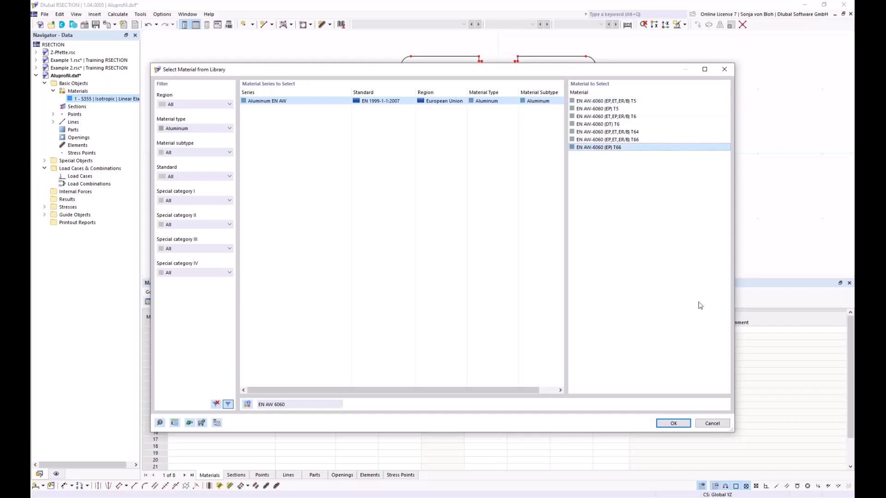
{"action": "left_click", "coordinate": [674, 423]}
{"action": "left_click", "coordinate": [627, 421]}
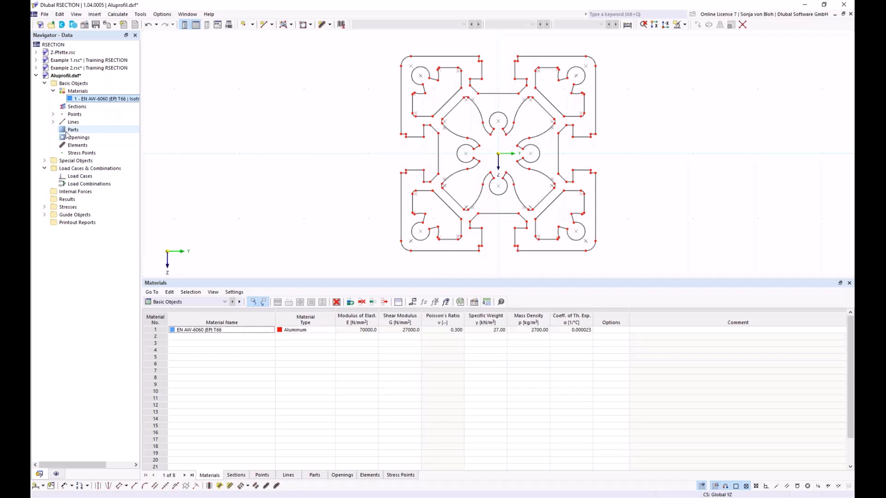
Create a part of EN AW-6060 (EP) T66 from the profile's outer boundary lines
{"action": "left_click", "coordinate": [291, 25]}
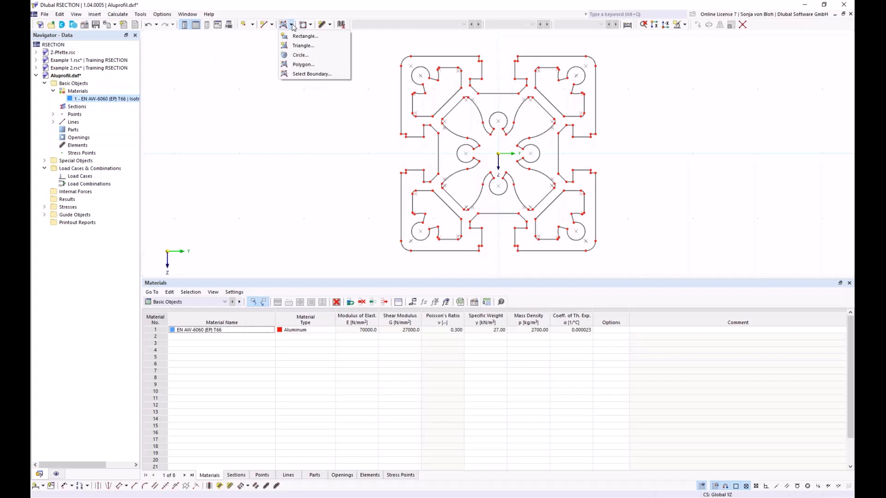
{"action": "left_click", "coordinate": [304, 74]}
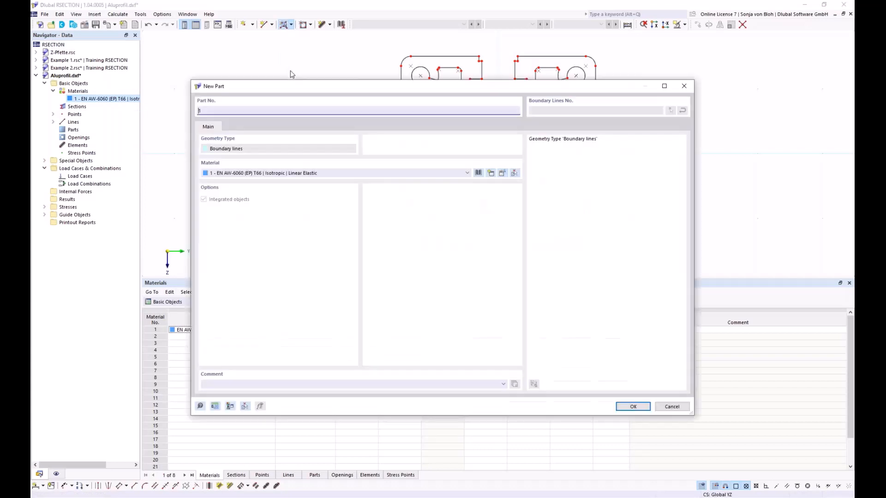
{"action": "left_click", "coordinate": [632, 407]}
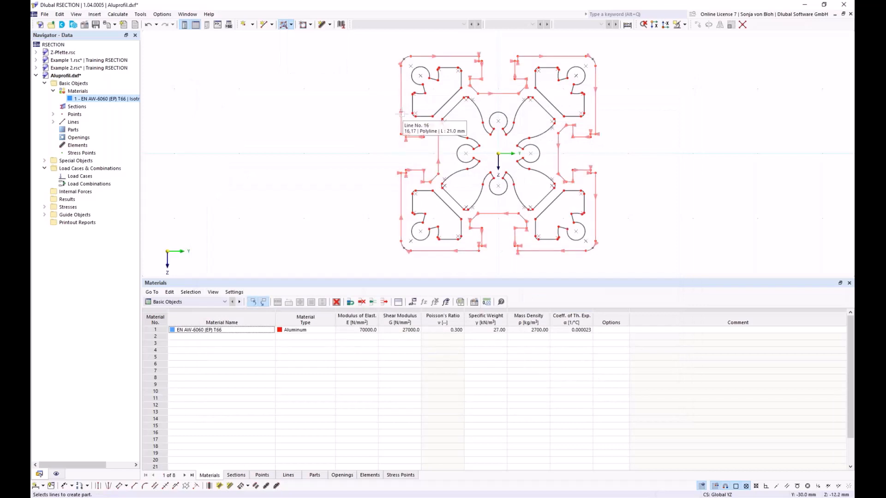
{"action": "left_click", "coordinate": [401, 114]}
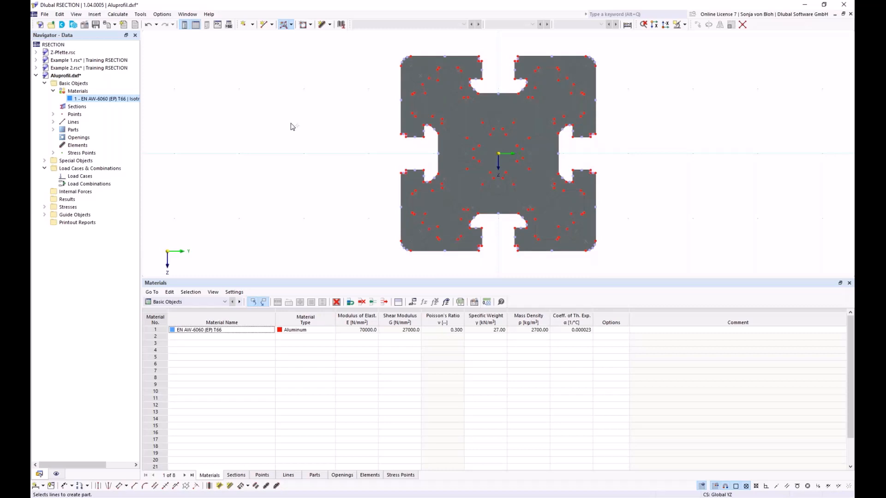
Cut openings into the part from the boundary lines of the upper-left corner chamber and the central cavity
{"action": "left_click", "coordinate": [310, 25]}
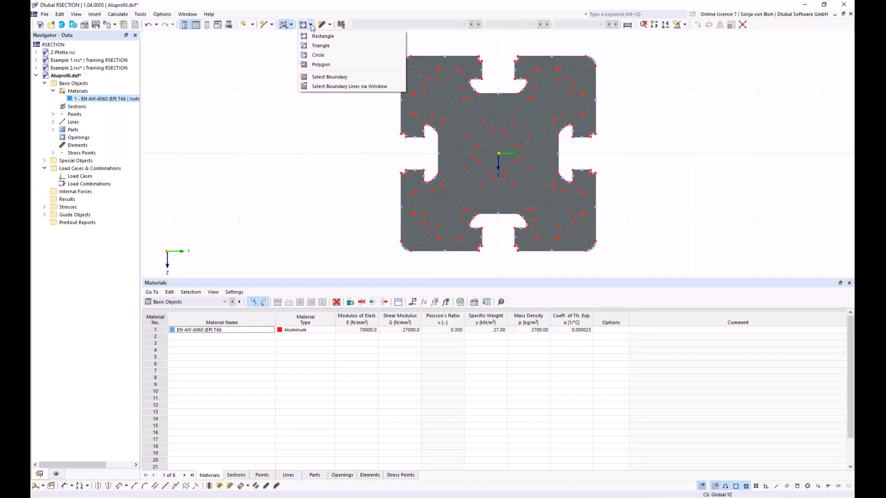
{"action": "left_click", "coordinate": [334, 79]}
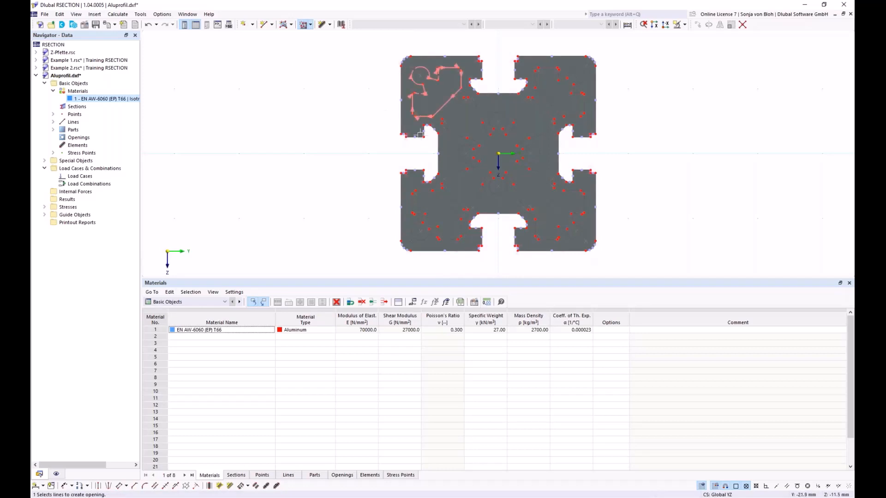
{"action": "left_click", "coordinate": [427, 115]}
{"action": "left_click", "coordinate": [455, 135]}
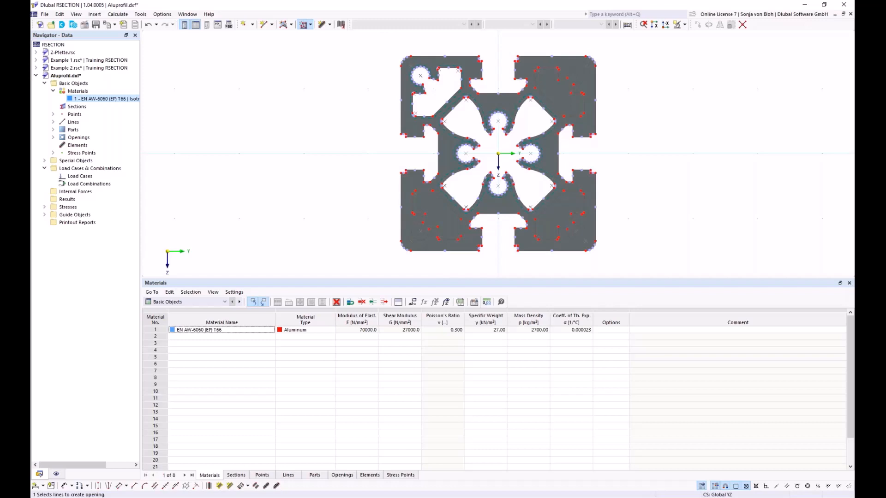
{"action": "scroll", "coordinate": [361, 92], "scroll_direction": "up", "scroll_amount": 1}
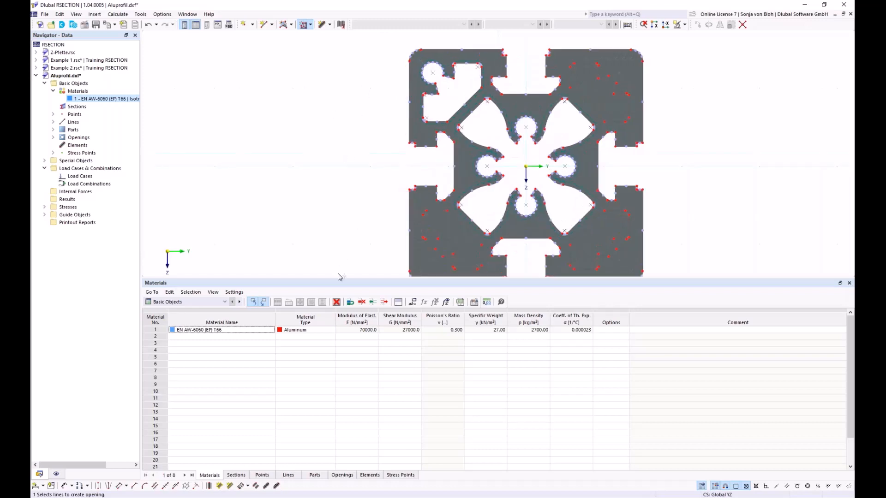
{"action": "left_click_drag", "start_coordinate": [331, 278], "coordinate": [331, 410]}
{"action": "middle_click_drag", "start_coordinate": [354, 277], "coordinate": [238, 277]}
{"action": "scroll", "coordinate": [312, 204], "scroll_direction": "up", "scroll_amount": 1}
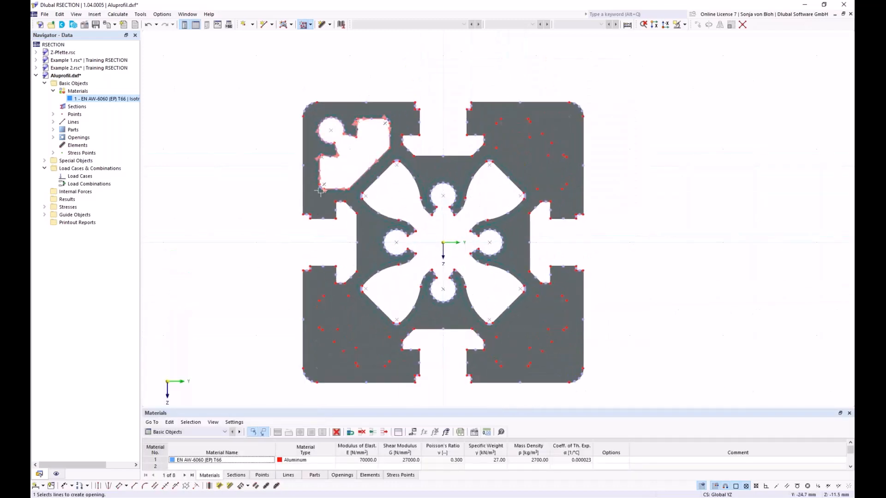
{"action": "key", "text": "Escape"}
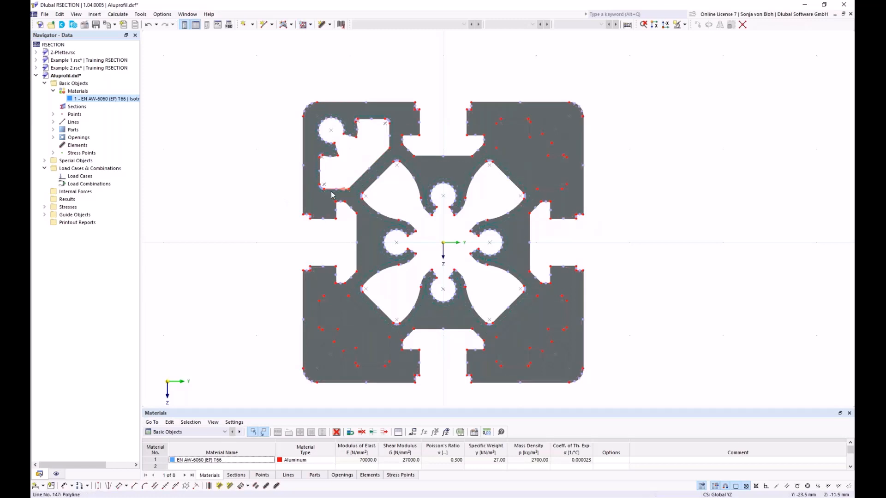
Rotate-copy the upper-left corner opening with 3 copies at 90° steps about the section's origin
{"action": "left_click", "coordinate": [330, 196]}
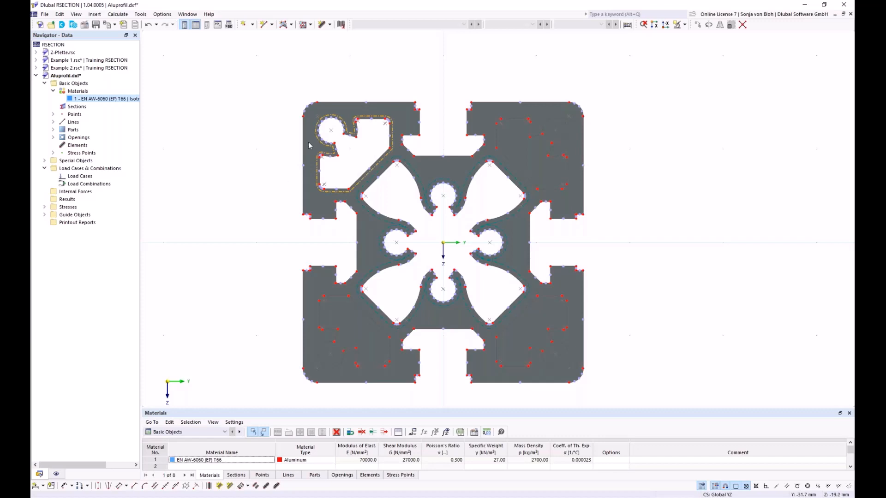
{"action": "left_click", "coordinate": [709, 26]}
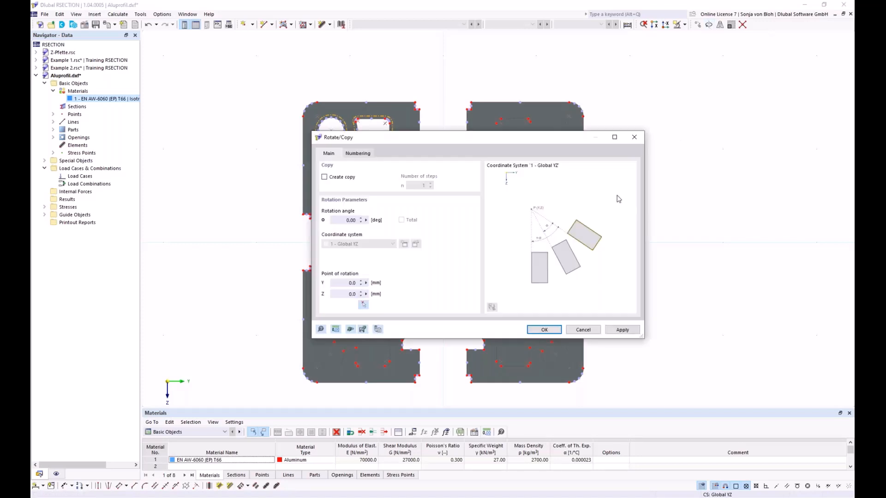
{"action": "left_click_drag", "start_coordinate": [380, 139], "coordinate": [457, 146]}
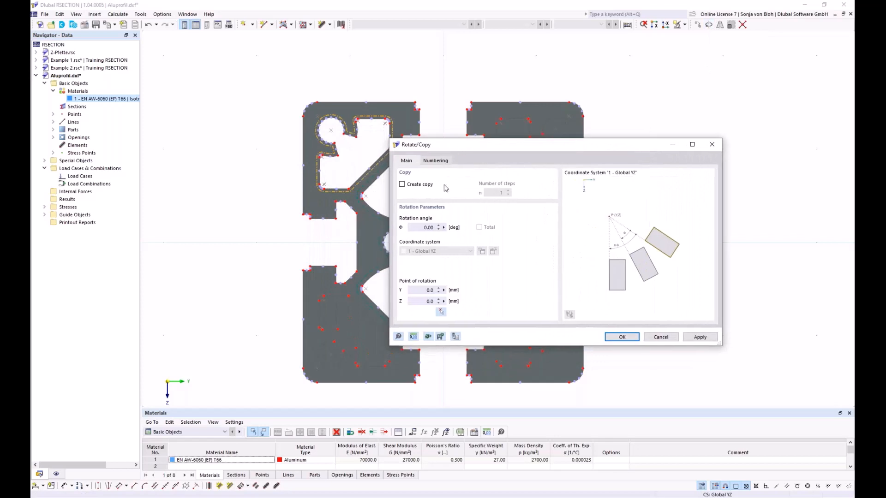
{"action": "left_click", "coordinate": [408, 185]}
{"action": "key", "text": "Tab"}
{"action": "type", "text": "3"}
{"action": "left_click_drag", "start_coordinate": [418, 228], "coordinate": [446, 228]}
{"action": "type", "text": "90"}
{"action": "left_click", "coordinate": [441, 312]}
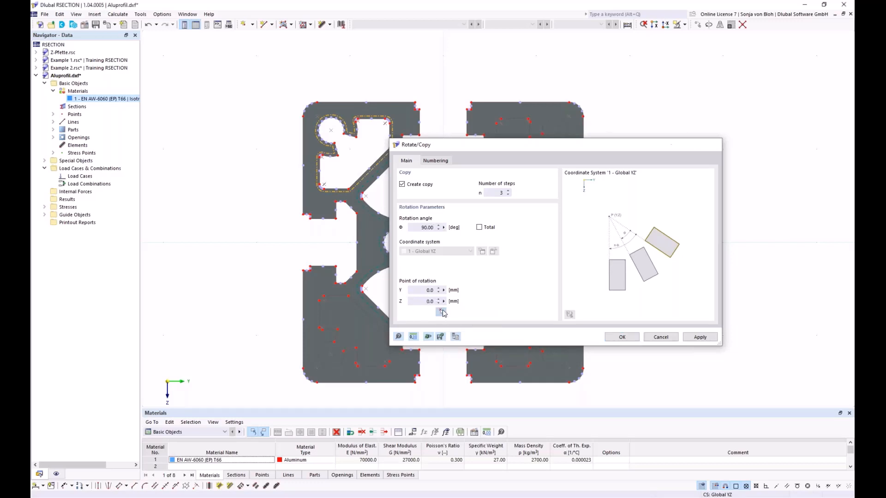
{"action": "left_click", "coordinate": [443, 243]}
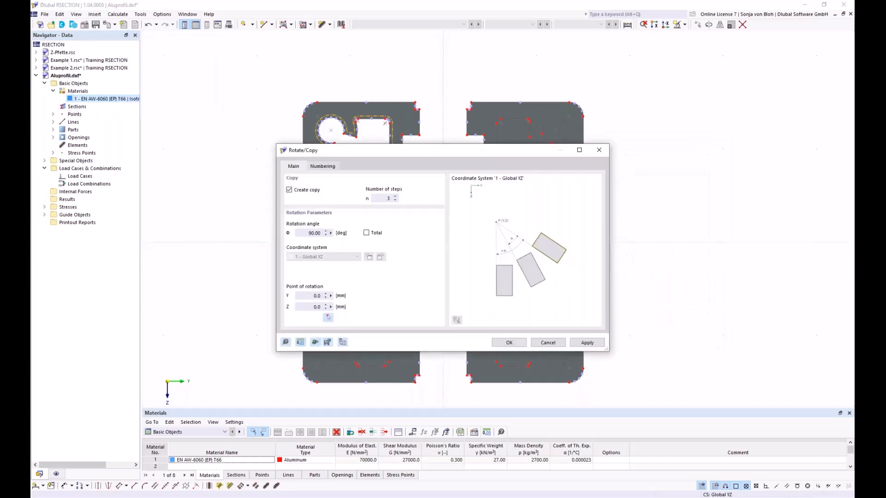
{"action": "left_click", "coordinate": [509, 343]}
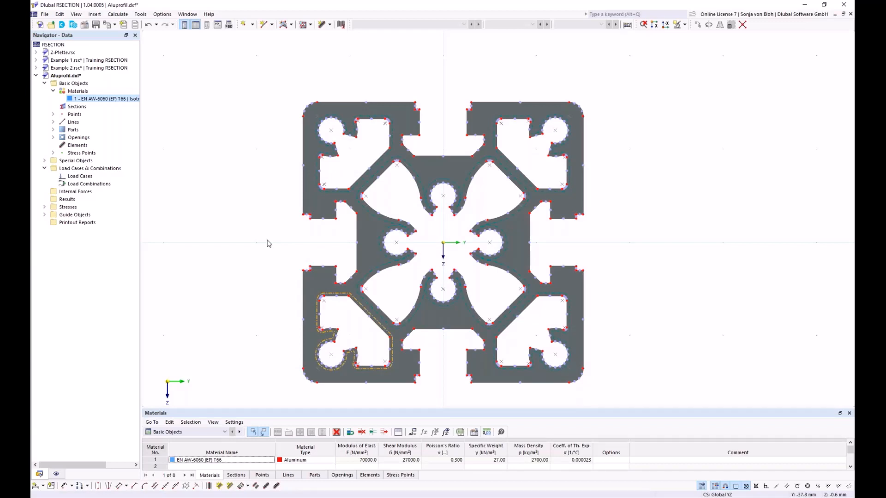
Create two permanent load cases, LC1 named N and LC2 named MT
{"action": "right_click", "coordinate": [91, 178]}
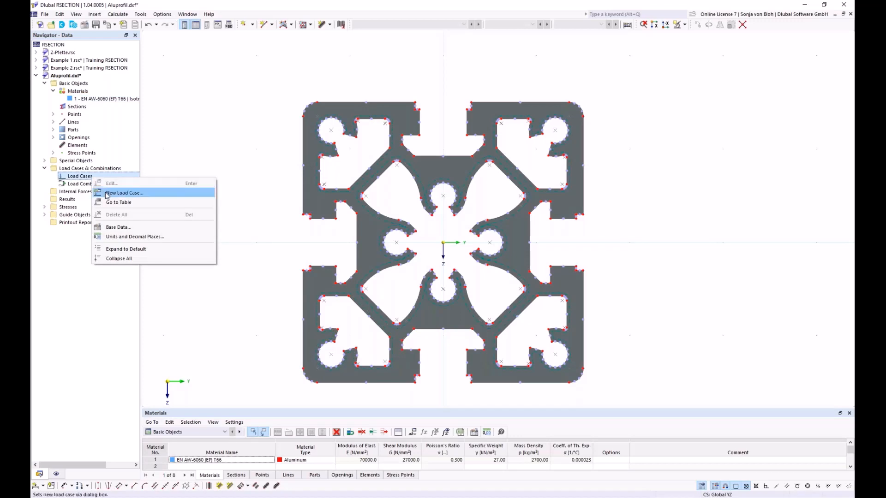
{"action": "left_click", "coordinate": [107, 193]}
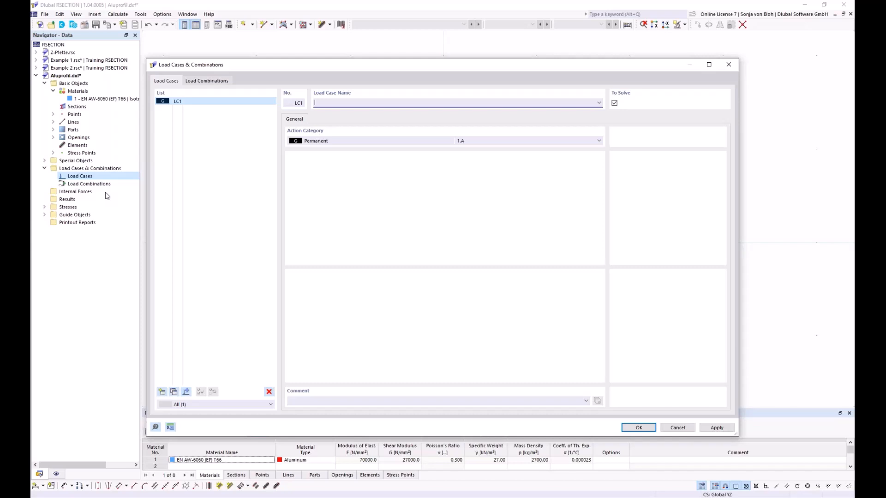
{"action": "type", "text": "N"}
{"action": "left_click", "coordinate": [161, 392]}
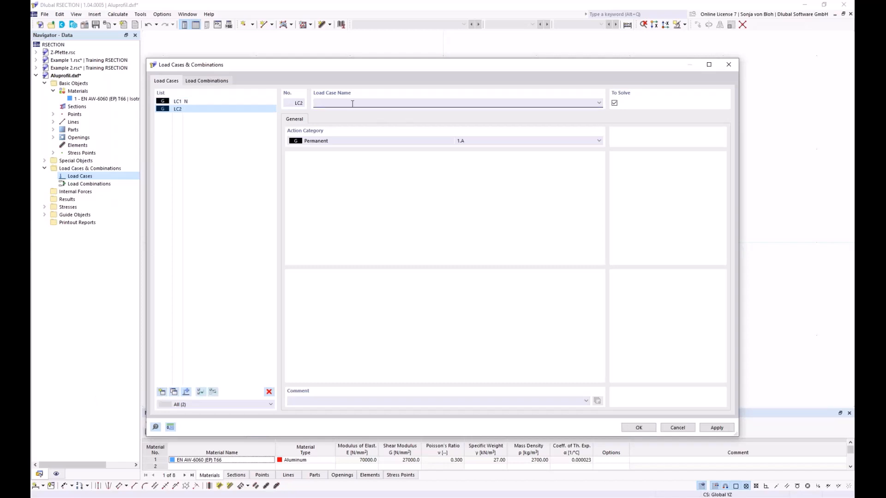
{"action": "type", "text": "MT"}
{"action": "left_click", "coordinate": [639, 428]}
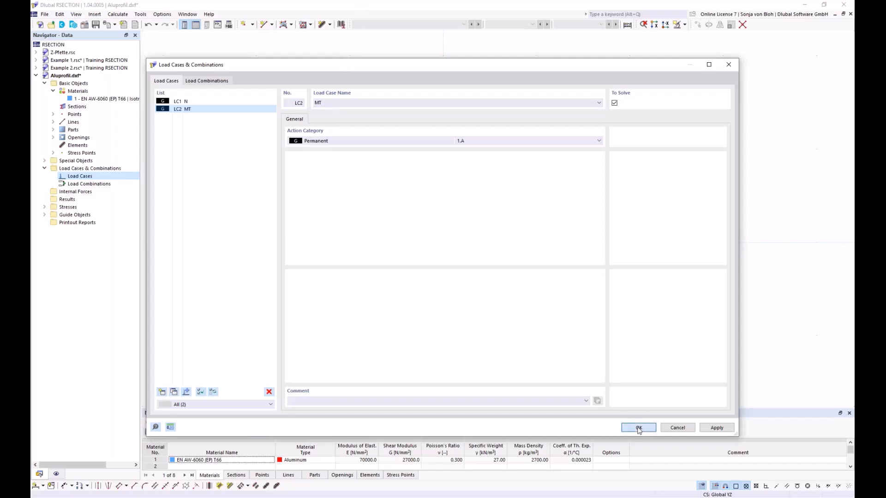
{"action": "left_click", "coordinate": [638, 427]}
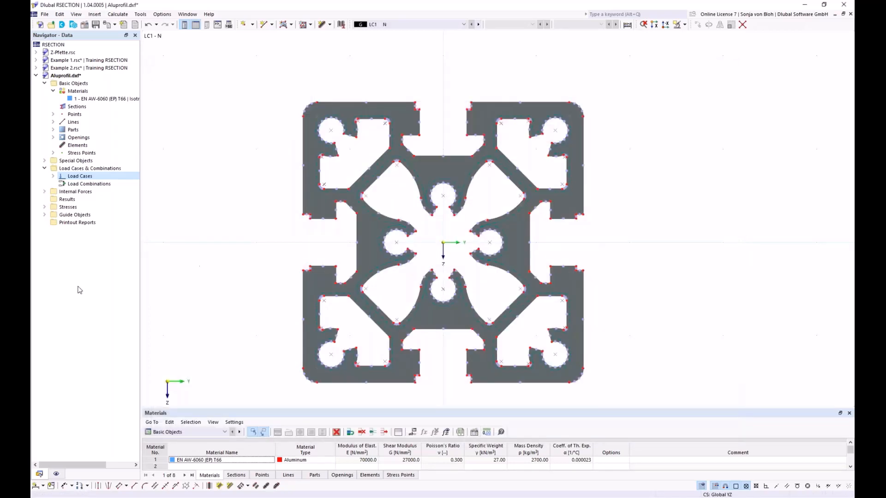
Define internal forces for LC1 with an axial force N of -10 kN and apply the entry
{"action": "left_click", "coordinate": [45, 192]}
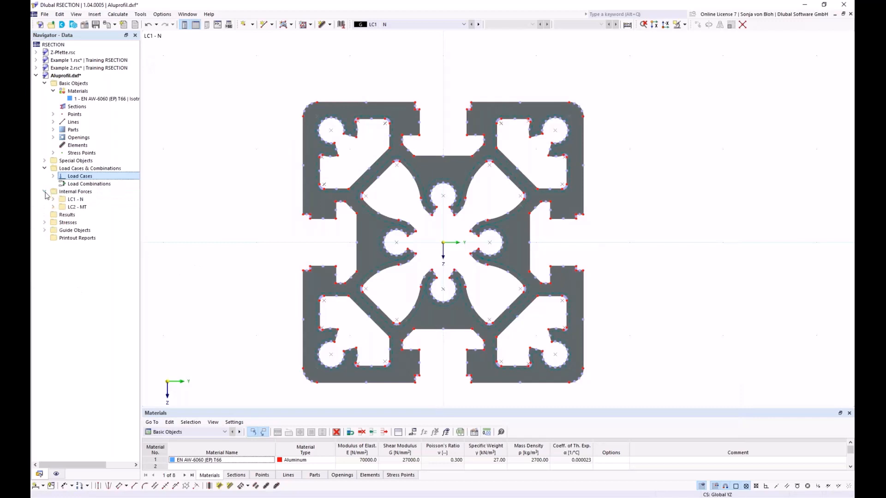
{"action": "left_click", "coordinate": [54, 199]}
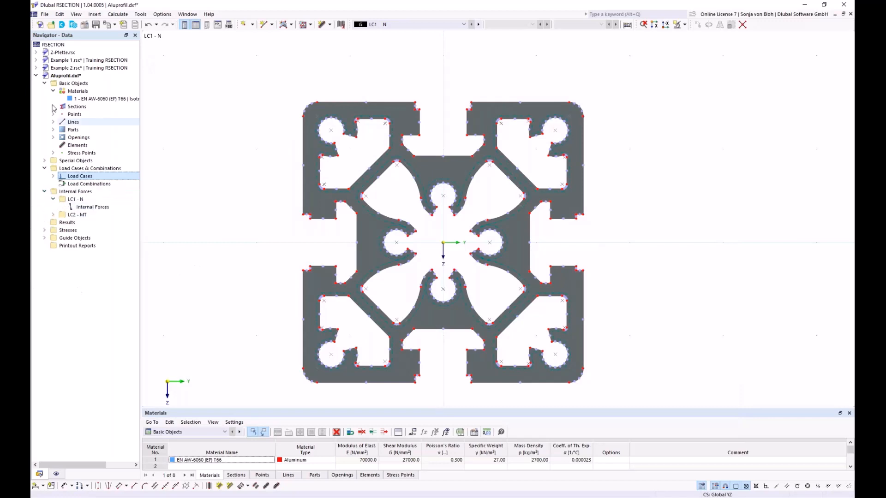
{"action": "double_click", "coordinate": [95, 208]}
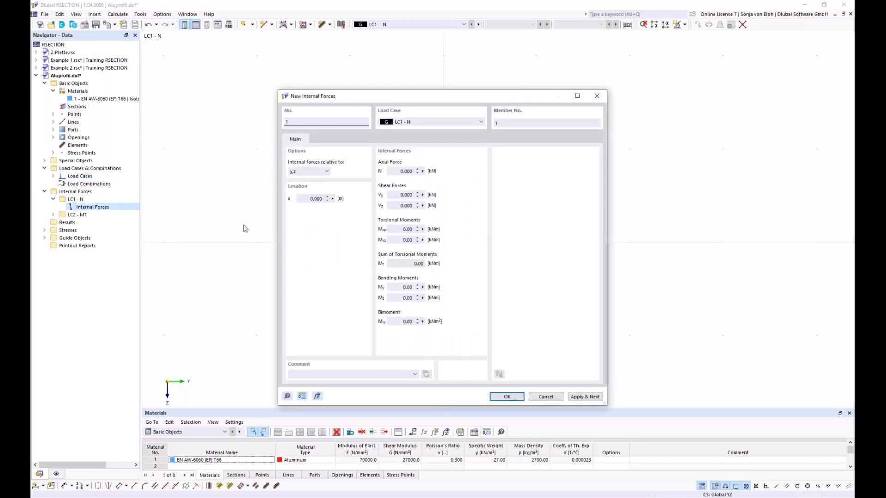
{"action": "left_click", "coordinate": [393, 171]}
{"action": "type", "text": "-10"}
{"action": "left_click", "coordinate": [575, 397]}
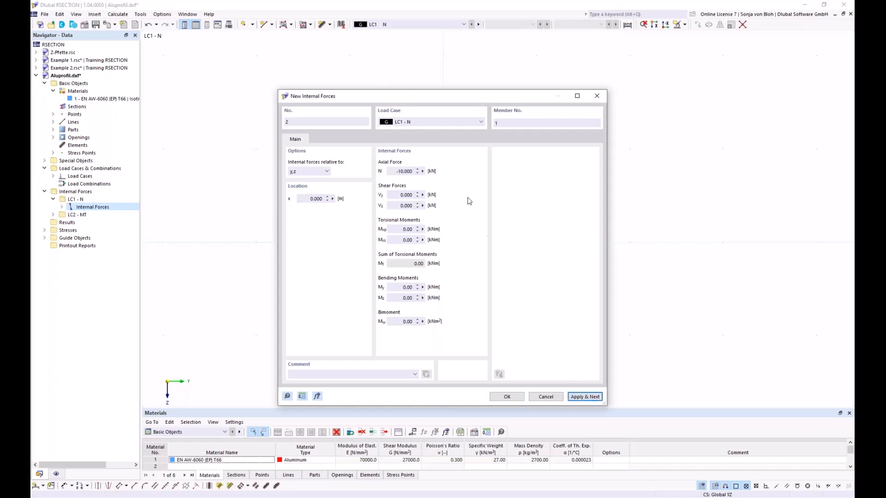
Define the internal forces for LC2 - MT with a primary torsional moment of 0.3 kNm and confirm the entry
{"action": "left_click", "coordinate": [438, 119]}
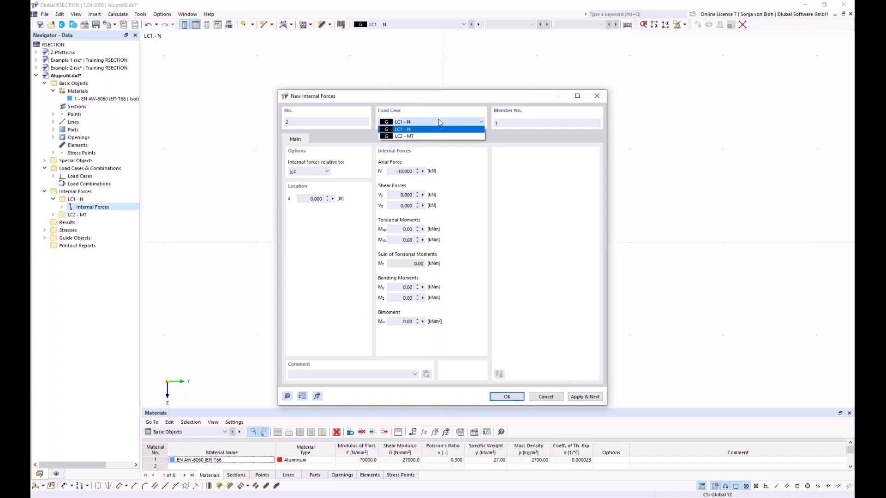
{"action": "left_click", "coordinate": [399, 137]}
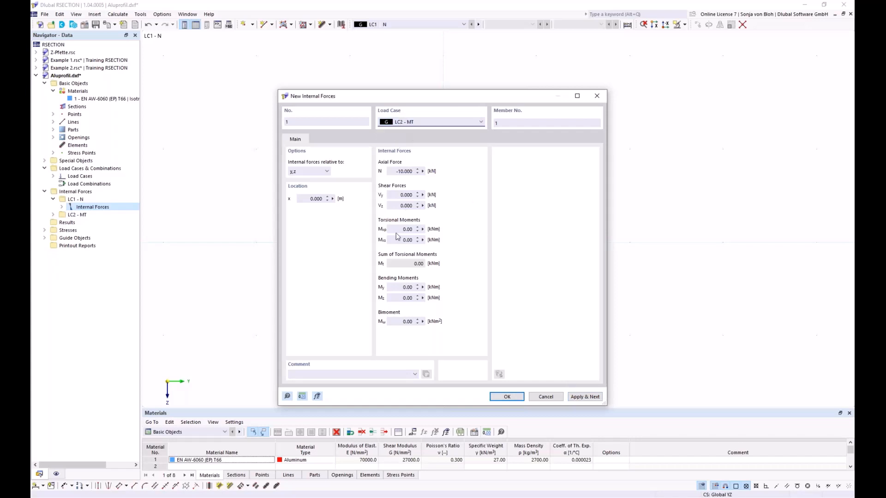
{"action": "left_click_drag", "start_coordinate": [397, 229], "coordinate": [435, 232]}
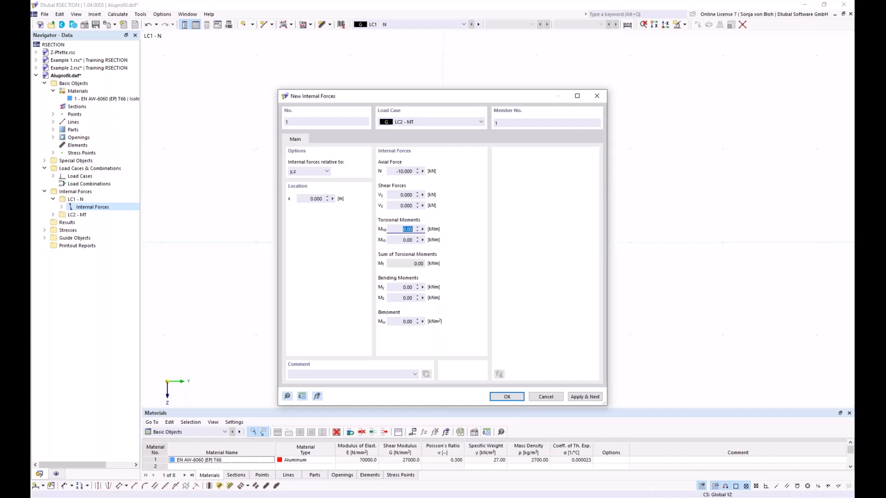
{"action": "type", "text": "0,3"}
{"action": "left_click", "coordinate": [507, 397]}
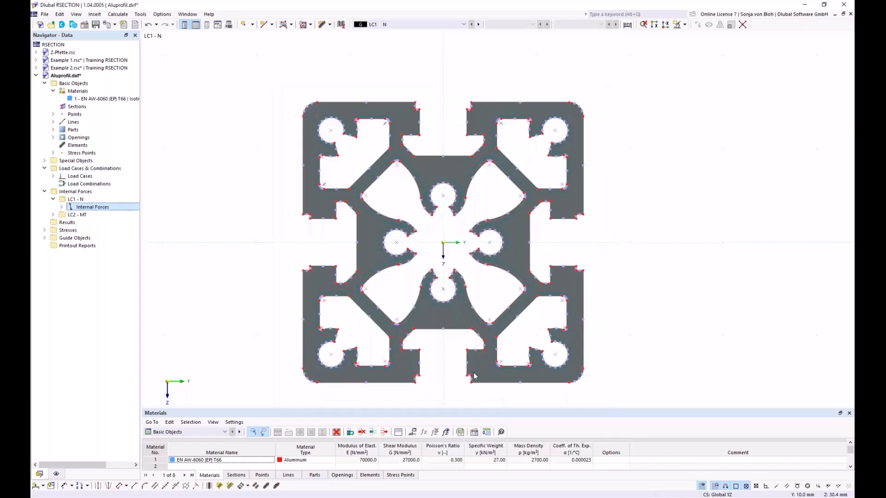
Calculate all results and enlarge the results table to review the section properties
{"action": "left_click", "coordinate": [128, 15]}
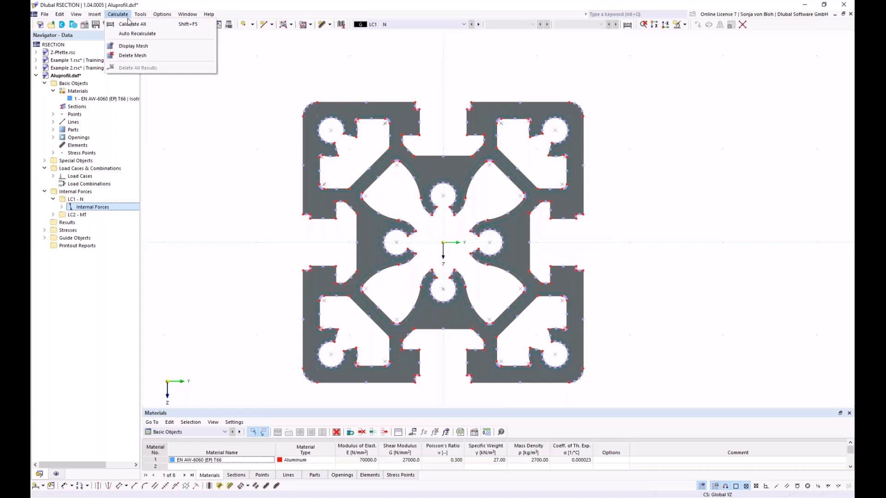
{"action": "left_click", "coordinate": [127, 25]}
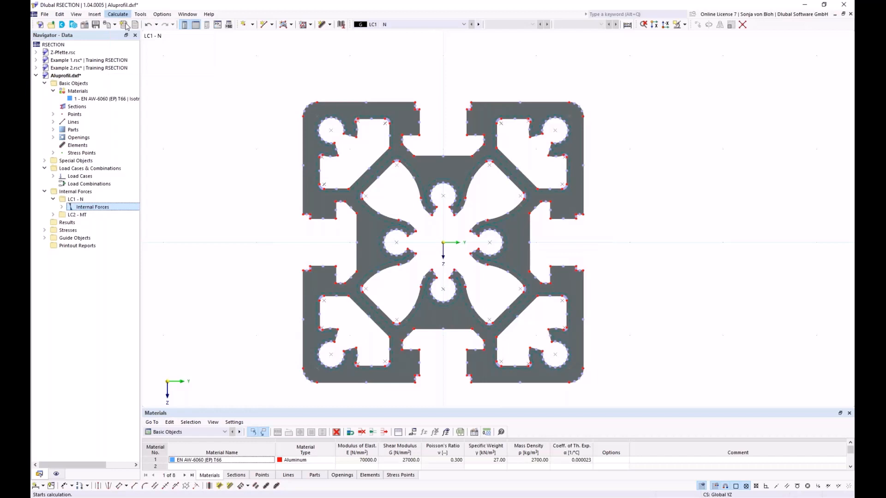
{"action": "middle_click_drag", "start_coordinate": [197, 257], "coordinate": [216, 234]}
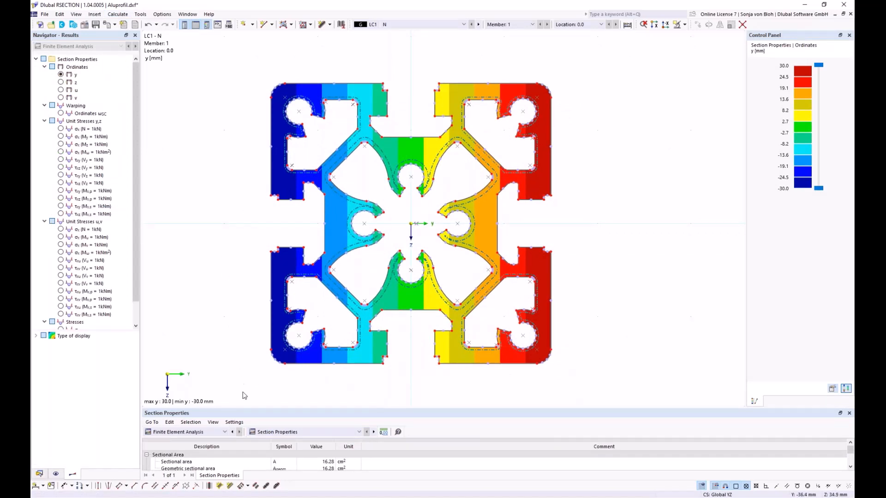
{"action": "left_click_drag", "start_coordinate": [230, 403], "coordinate": [230, 345]}
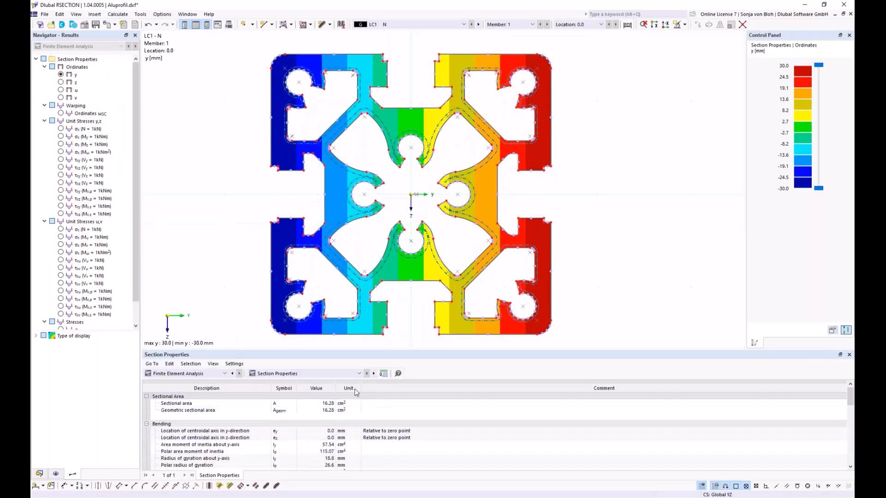
{"action": "left_click", "coordinate": [358, 375]}
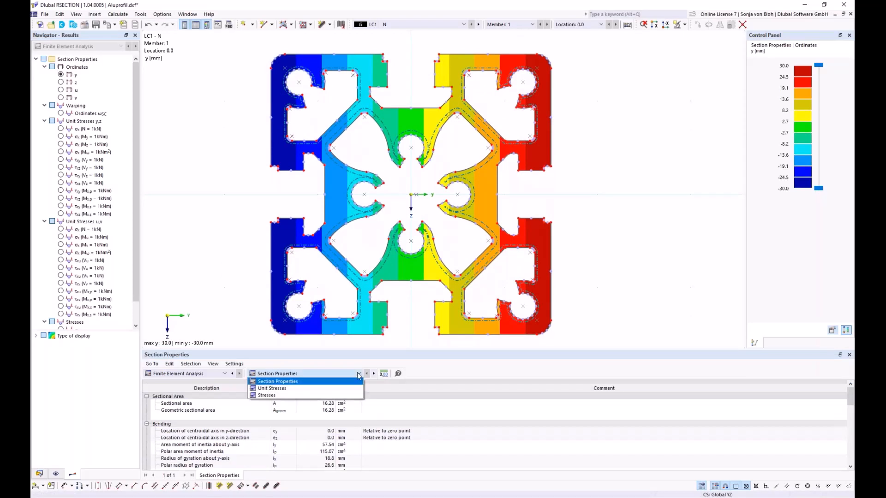
{"action": "left_click", "coordinate": [280, 382]}
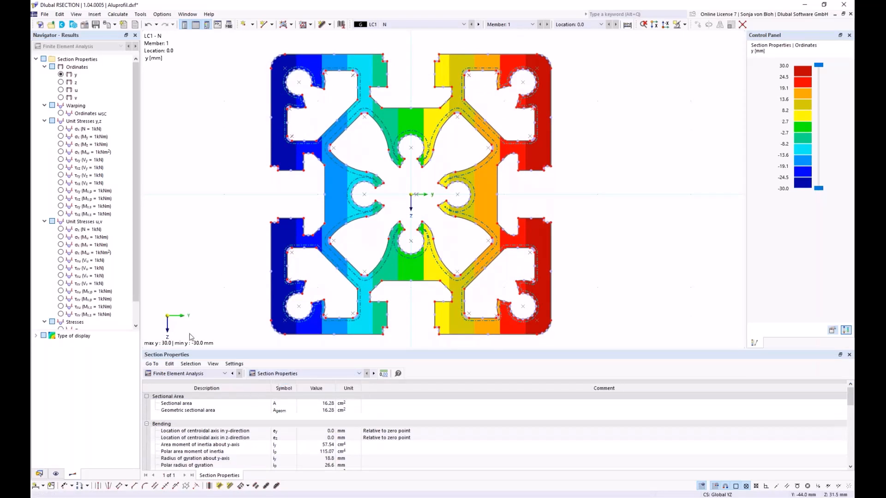
Display the total normal and total shear stresses for LC1 and the total shear stress for LC2
{"action": "scroll", "coordinate": [138, 298], "scroll_direction": "down", "scroll_amount": 1}
{"action": "scroll", "coordinate": [138, 297], "scroll_direction": "down", "scroll_amount": 1}
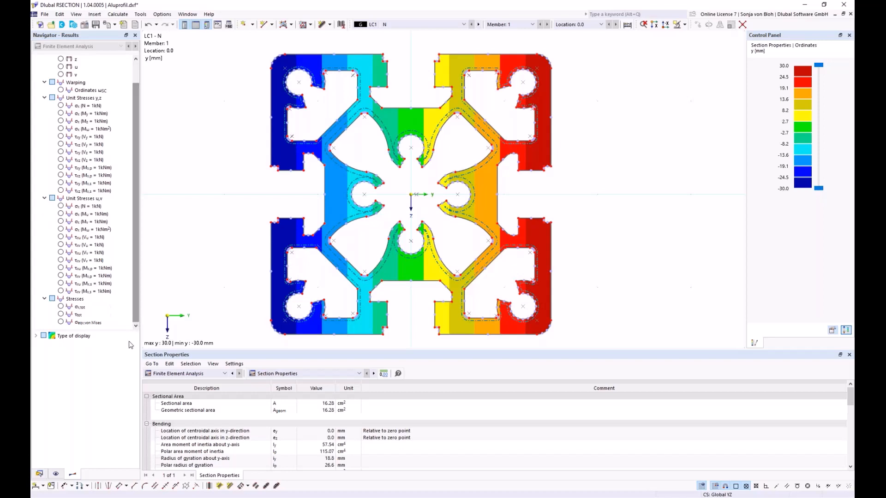
{"action": "left_click", "coordinate": [61, 307]}
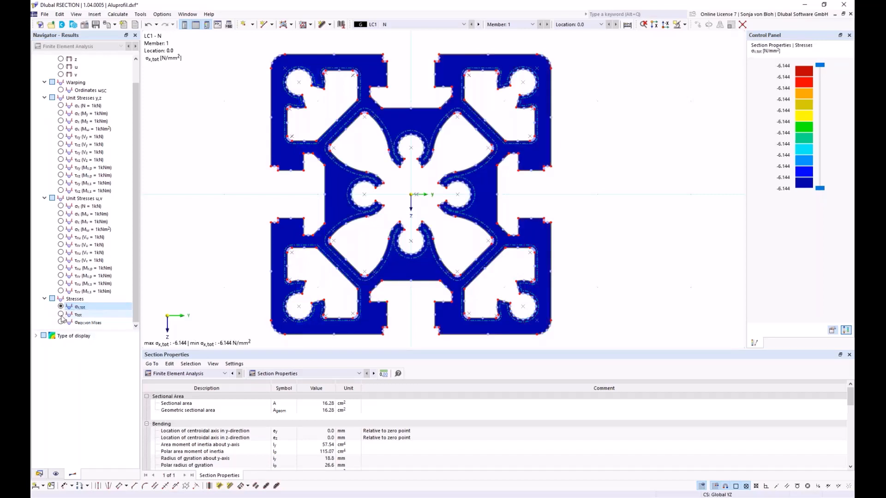
{"action": "left_click", "coordinate": [61, 314]}
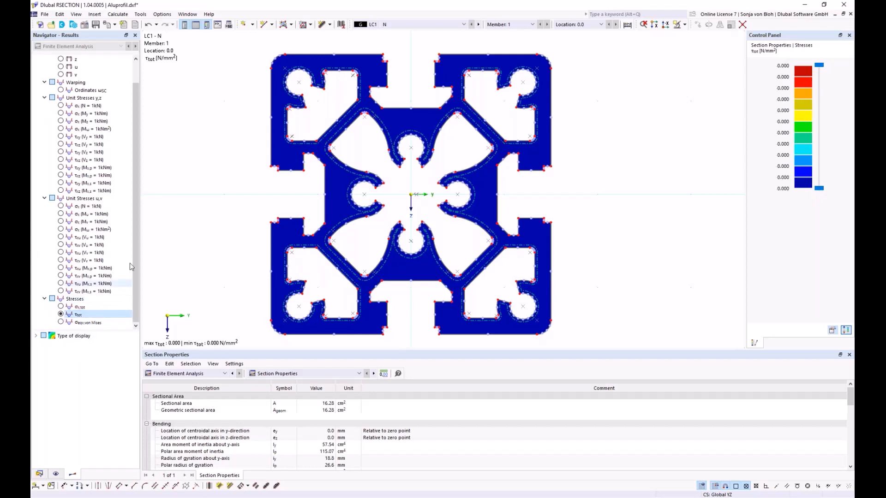
{"action": "left_click", "coordinate": [431, 25]}
{"action": "left_click", "coordinate": [401, 40]}
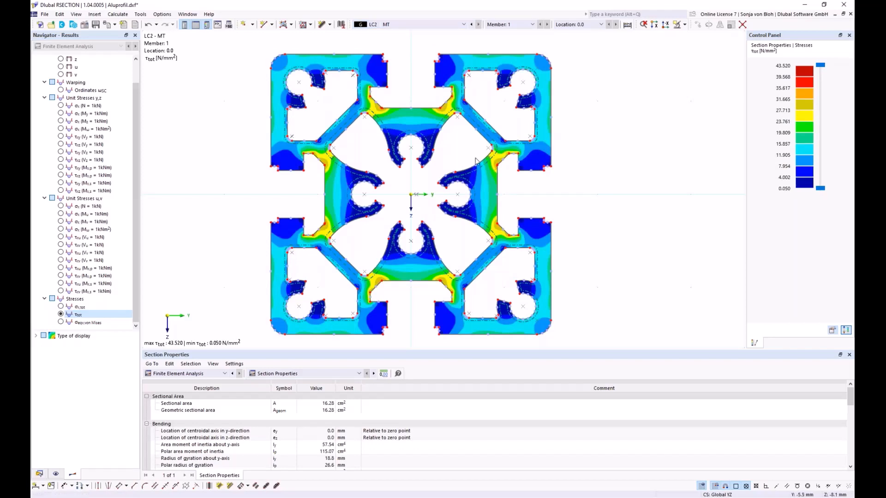
{"action": "mouse_move", "coordinate": [455, 116]}
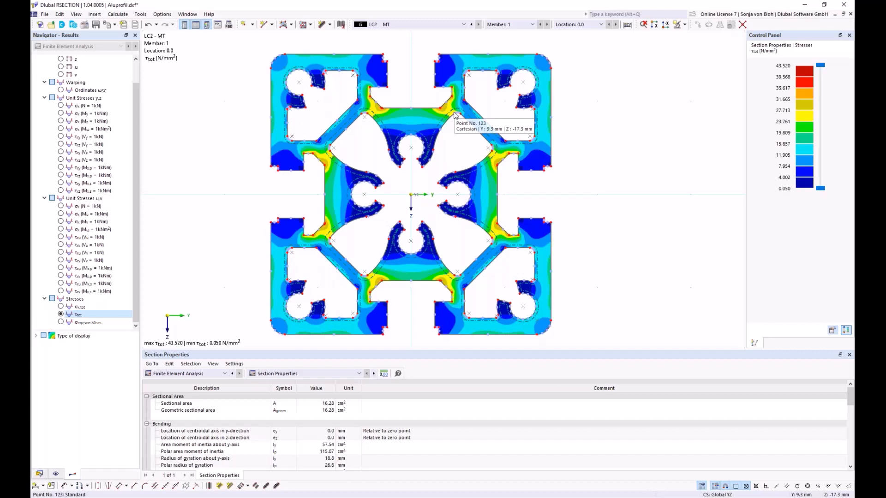
Create and show a printout report without the stresses by material, member, location and stress points, or all stresses by stress points
{"action": "left_click", "coordinate": [39, 474]}
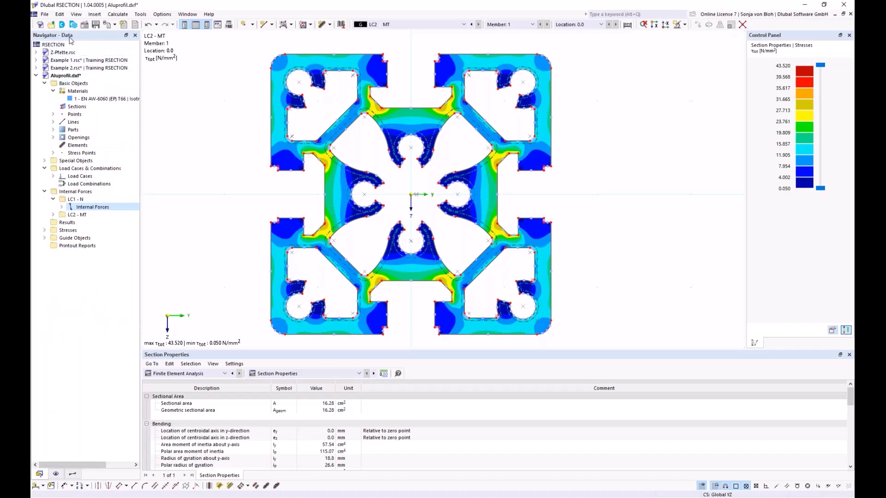
{"action": "right_click", "coordinate": [77, 247]}
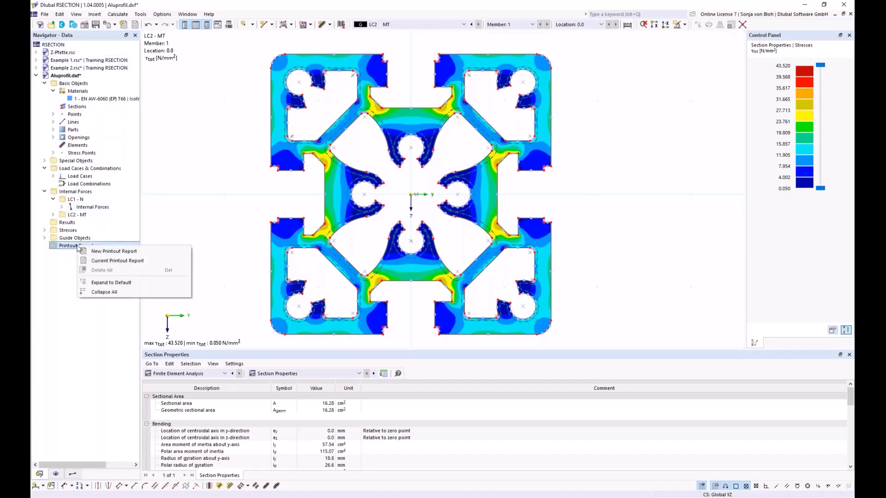
{"action": "left_click", "coordinate": [99, 251]}
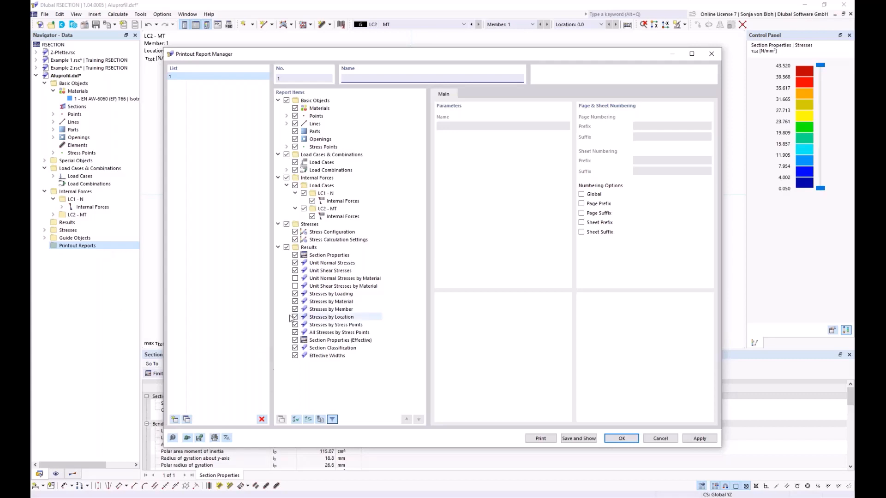
{"action": "left_click", "coordinate": [295, 301]}
{"action": "left_click", "coordinate": [295, 309]}
{"action": "left_click", "coordinate": [295, 317]}
{"action": "left_click", "coordinate": [295, 325]}
{"action": "left_click", "coordinate": [295, 333]}
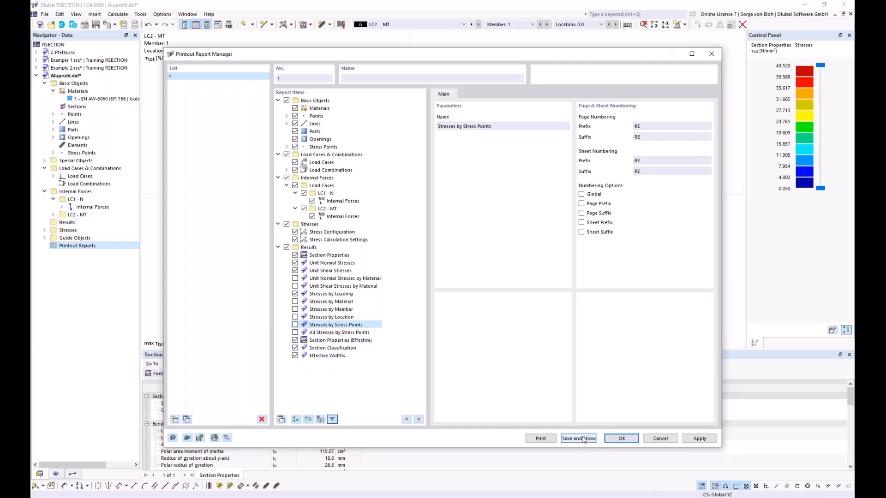
{"action": "left_click", "coordinate": [621, 438]}
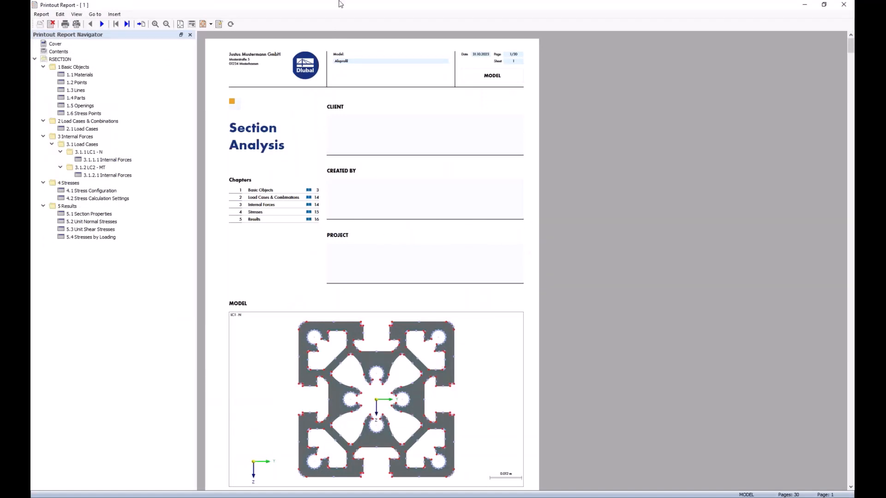
Add the LC2 total shear stress graphic to the printout report as a window-filling picture and view its page
{"action": "left_click", "coordinate": [805, 8]}
{"action": "left_click", "coordinate": [115, 25]}
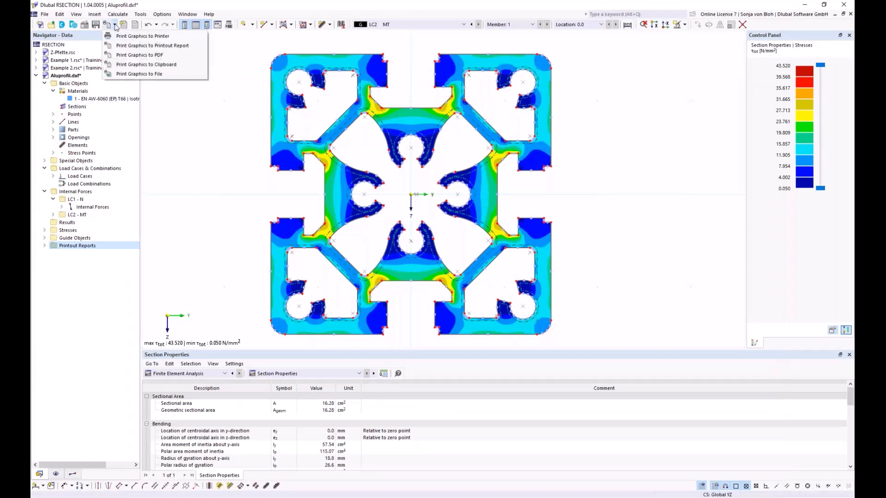
{"action": "left_click", "coordinate": [127, 45]}
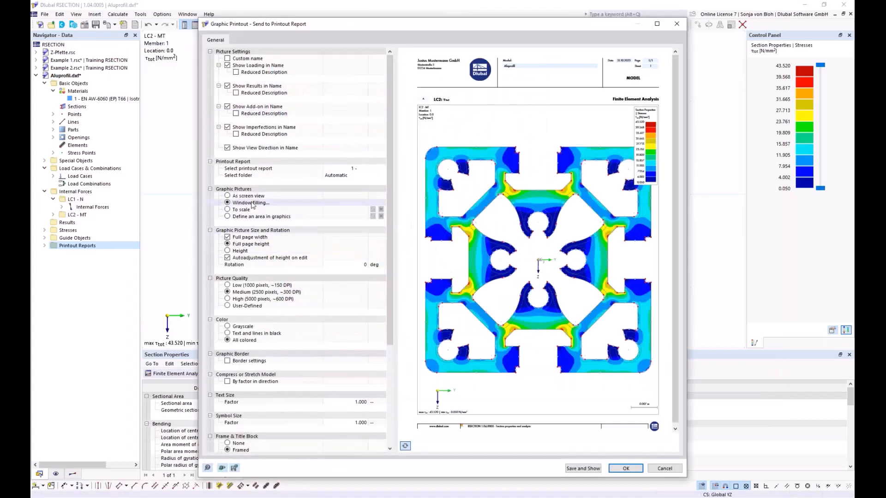
{"action": "left_click", "coordinate": [583, 468]}
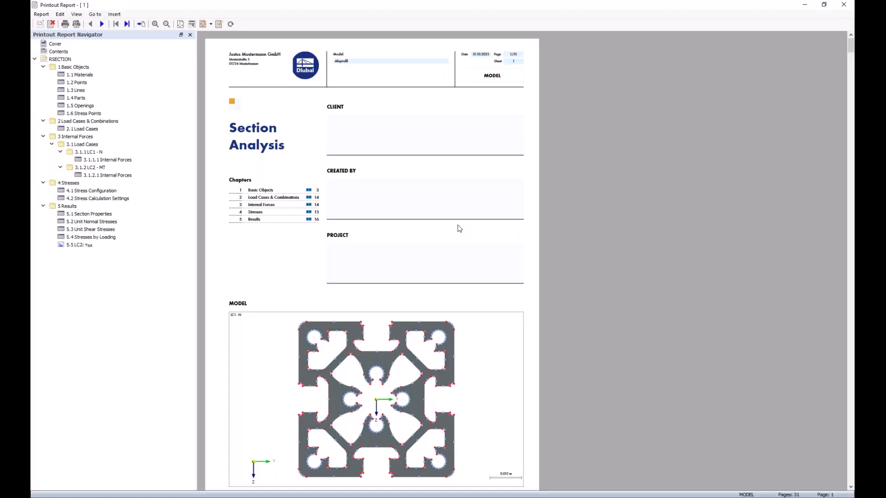
{"action": "left_click", "coordinate": [78, 245]}
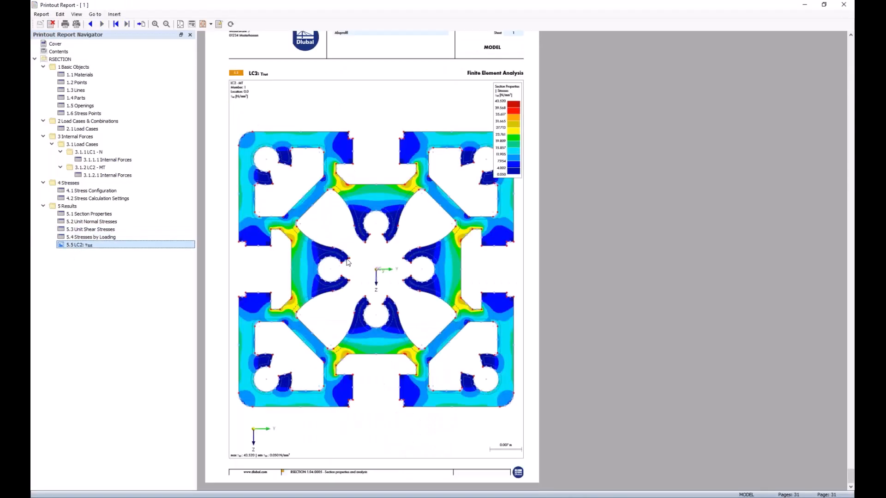
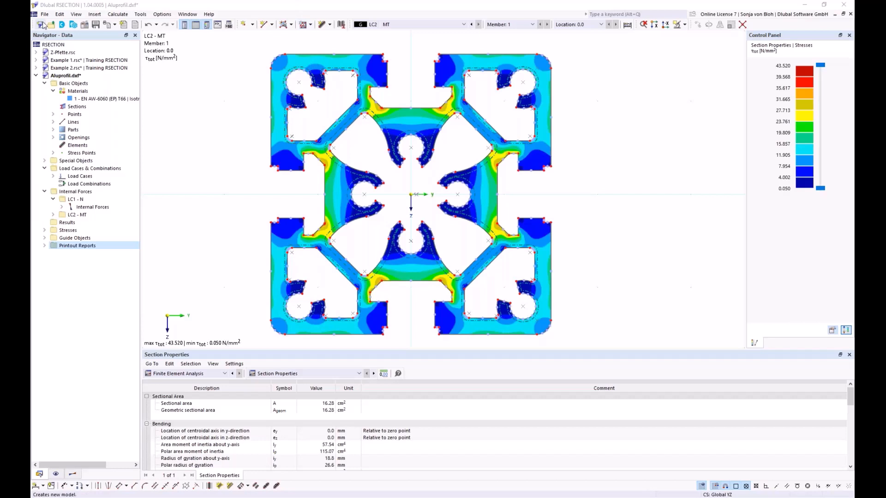
Create a new model named Example 4 in the Training RSECTION series
{"action": "left_click", "coordinate": [42, 25]}
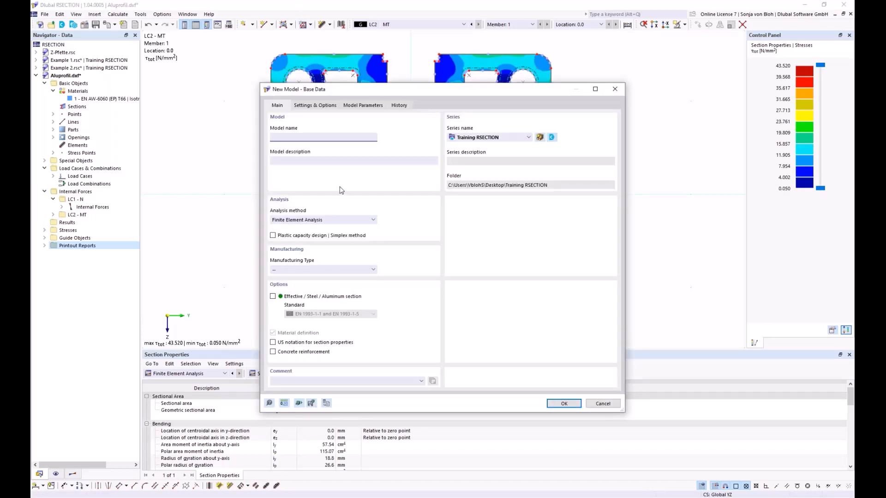
{"action": "type", "text": "Example 4"}
{"action": "left_click", "coordinate": [562, 403]}
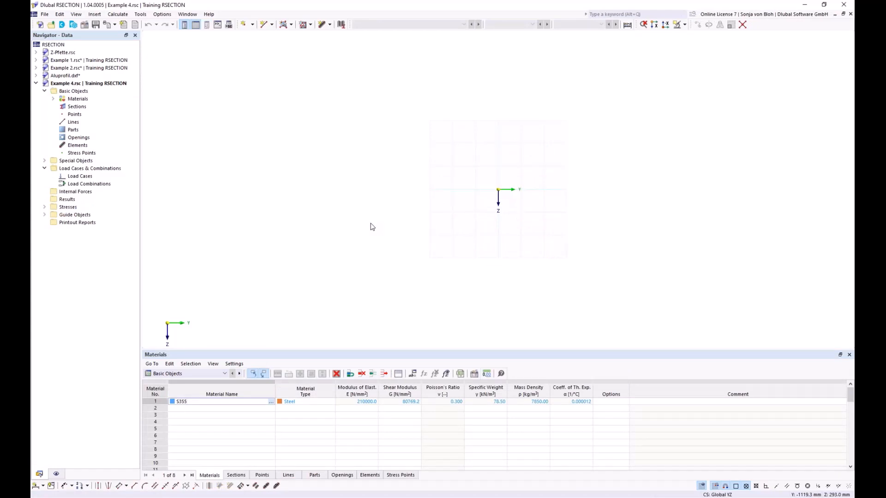
Change the first material of Example 4 to S235 from the material library's Steel S series, EN 1993-1-1:2005-05
{"action": "left_click", "coordinate": [53, 99]}
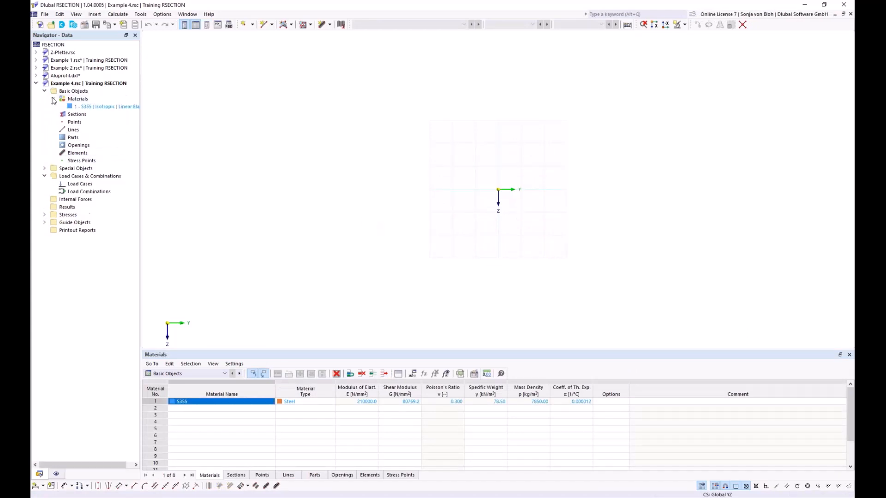
{"action": "double_click", "coordinate": [79, 107]}
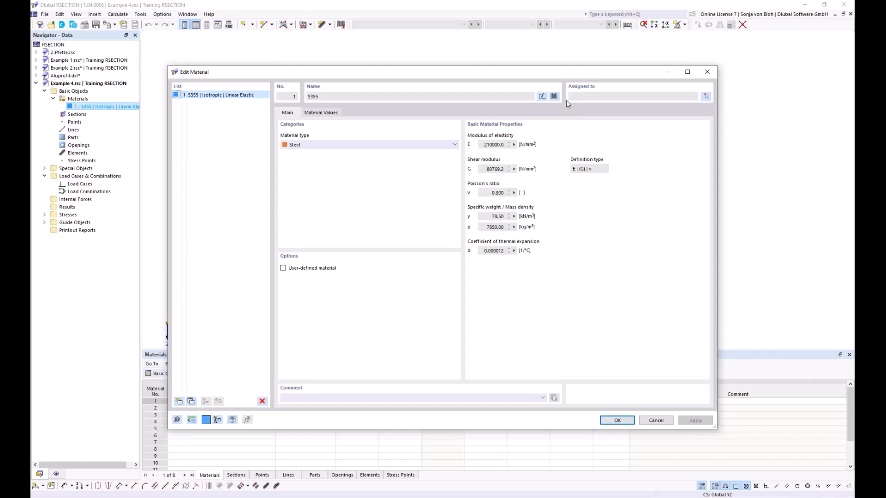
{"action": "left_click", "coordinate": [554, 96]}
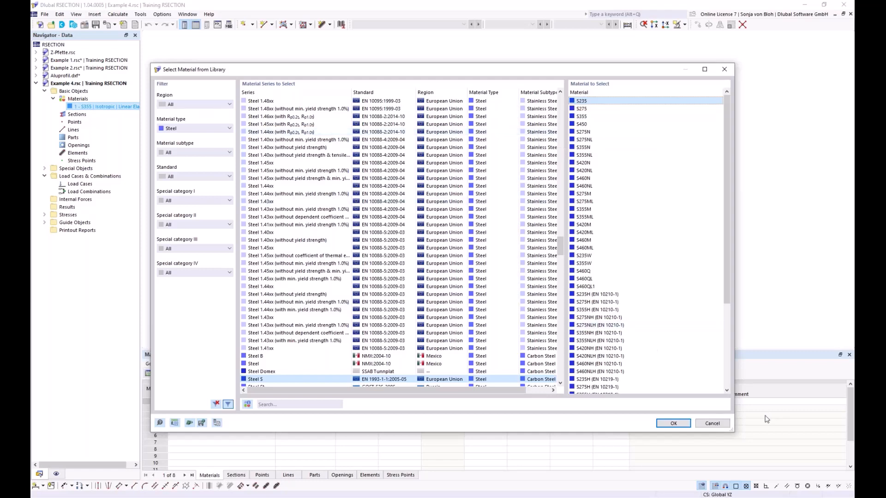
{"action": "left_click", "coordinate": [681, 425]}
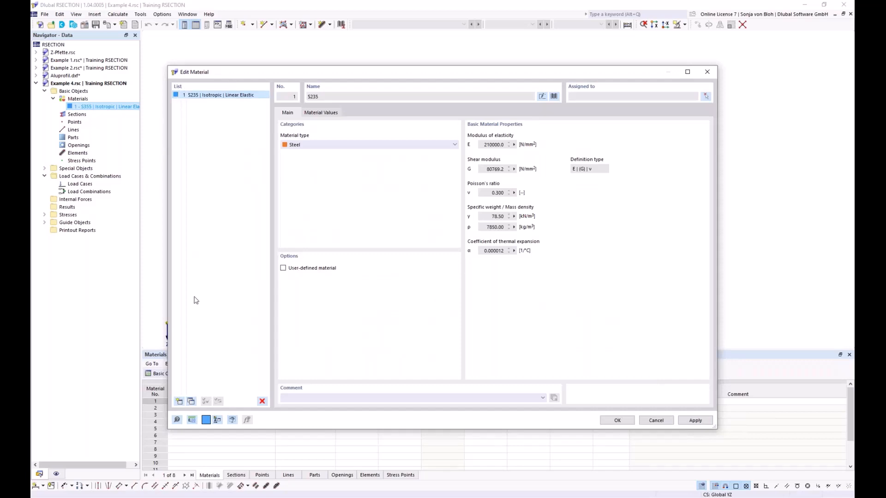
Add a second material, concrete C40/50, from the library's European Union Concrete C series (EN 1992-1-1), and accept the materials
{"action": "left_click", "coordinate": [179, 401]}
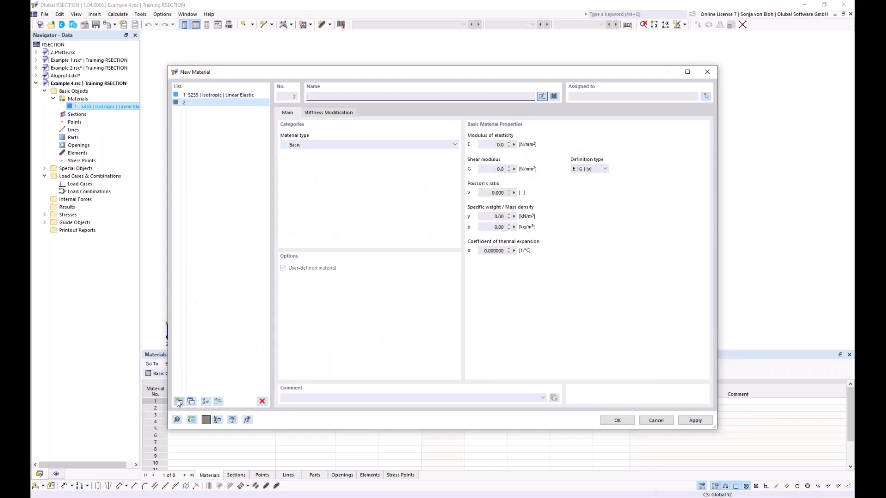
{"action": "left_click", "coordinate": [554, 96]}
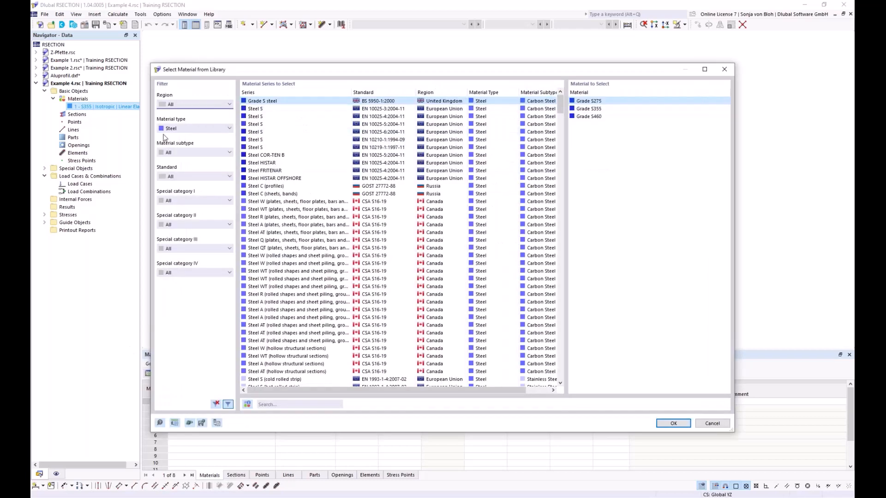
{"action": "left_click", "coordinate": [185, 129]}
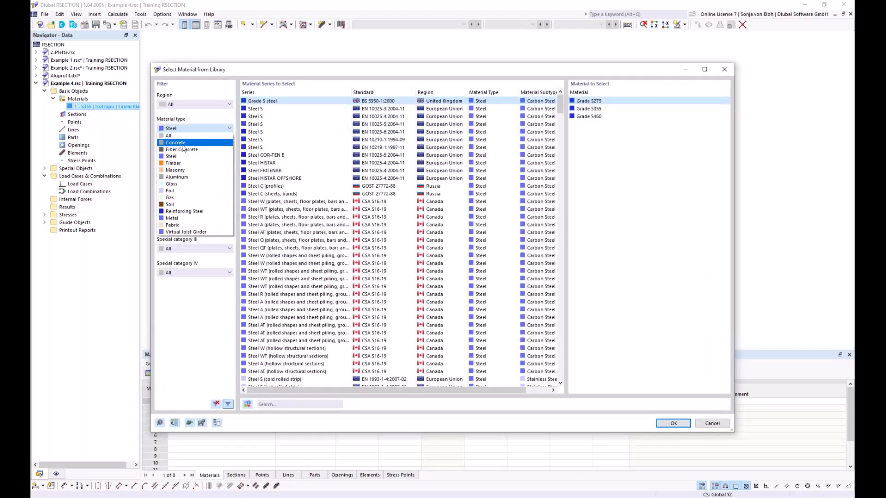
{"action": "left_click", "coordinate": [182, 145]}
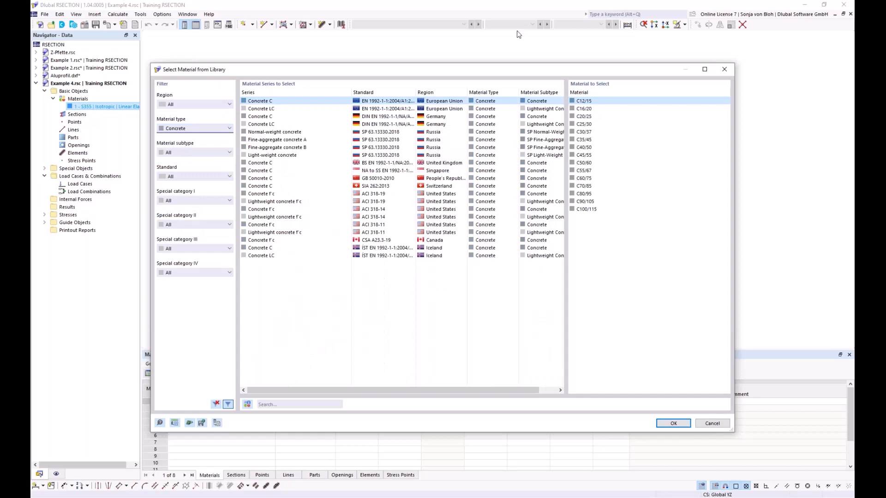
{"action": "left_click", "coordinate": [591, 141]}
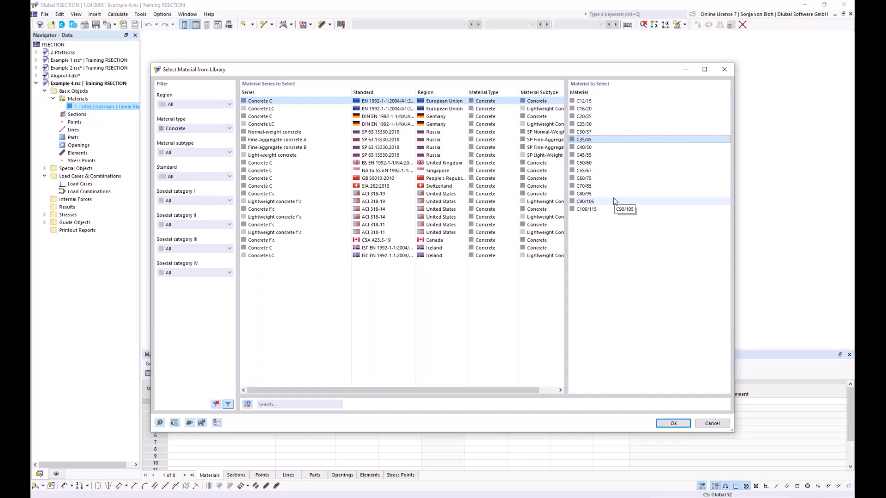
{"action": "left_click", "coordinate": [616, 147]}
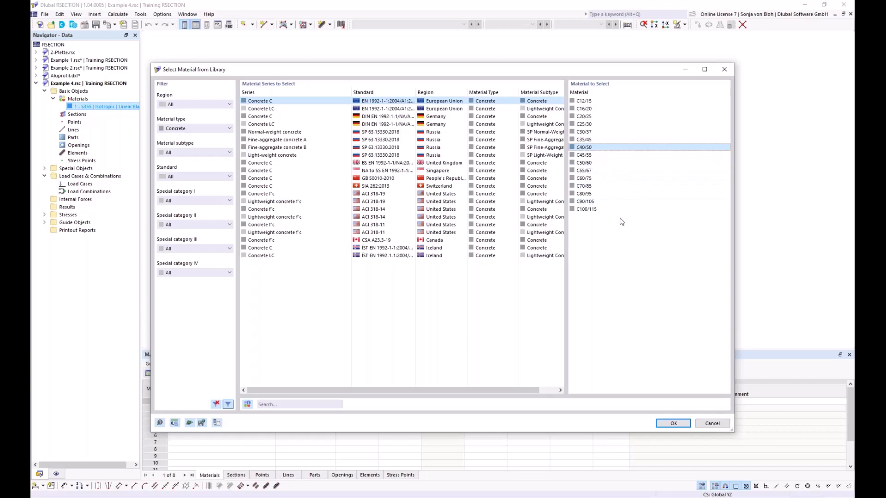
{"action": "left_click", "coordinate": [670, 424]}
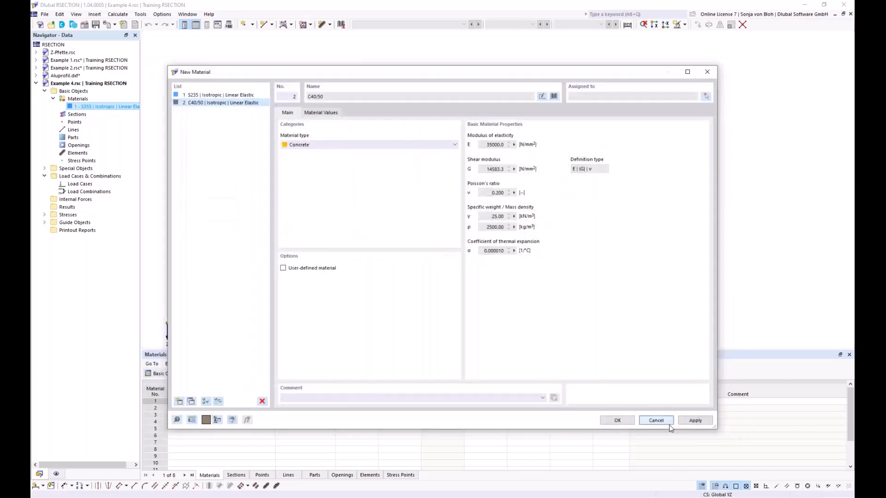
{"action": "left_click", "coordinate": [623, 424]}
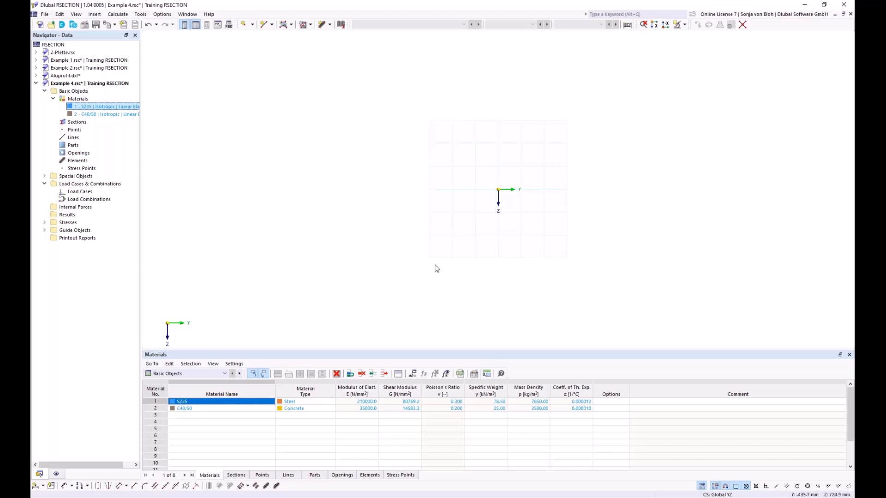
Start a new section from the library as a parametric massive rectangle with b 1000 mm and h 200 mm
{"action": "right_click", "coordinate": [76, 123]}
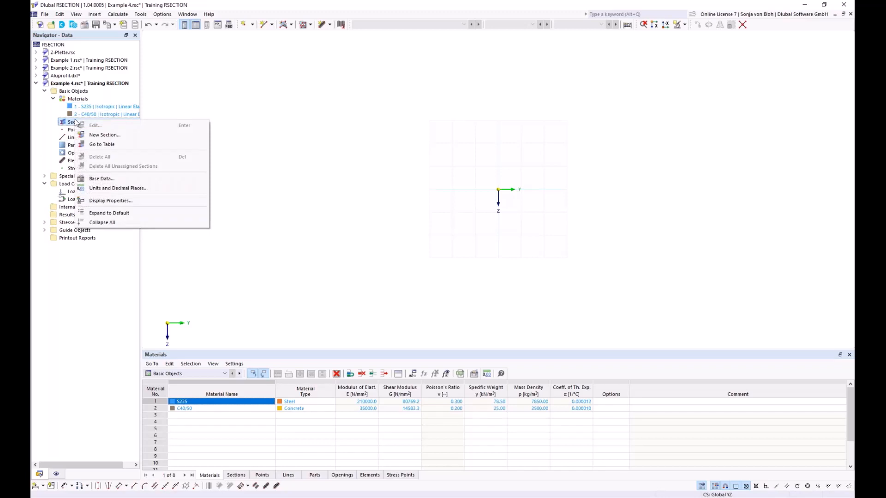
{"action": "left_click", "coordinate": [105, 134]}
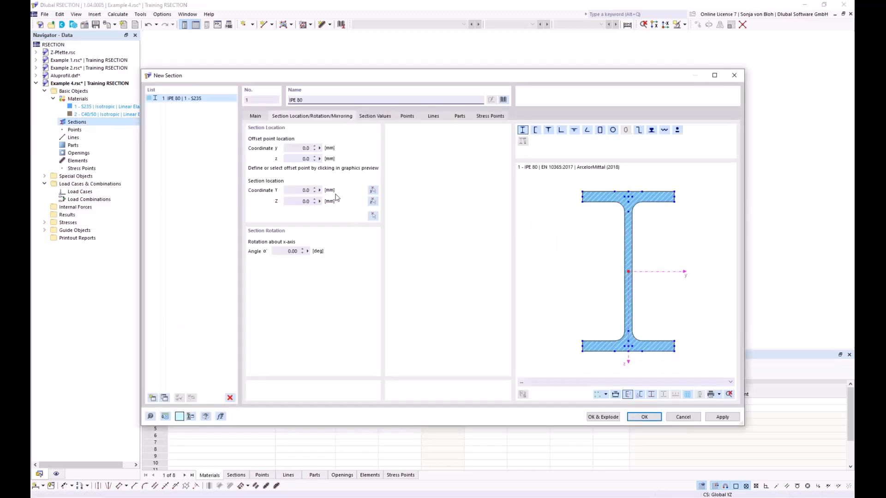
{"action": "left_click", "coordinate": [505, 100]}
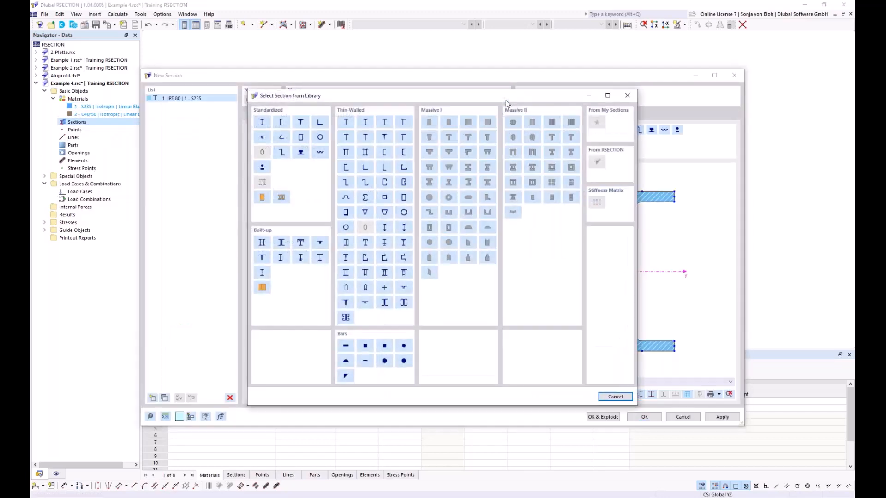
{"action": "left_click", "coordinate": [431, 124]}
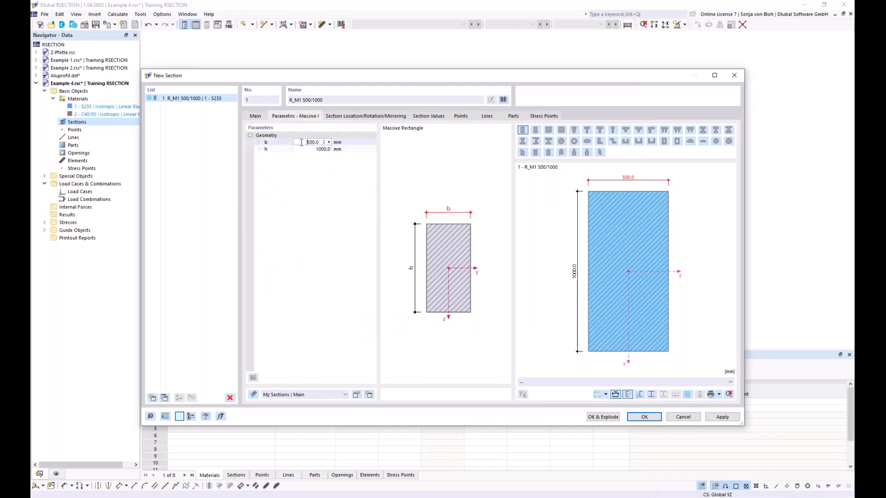
{"action": "left_click", "coordinate": [350, 148]}
{"action": "left_click", "coordinate": [305, 142]}
{"action": "double_click", "coordinate": [316, 143]}
{"action": "type", "text": "1000"}
{"action": "key", "text": "Return"}
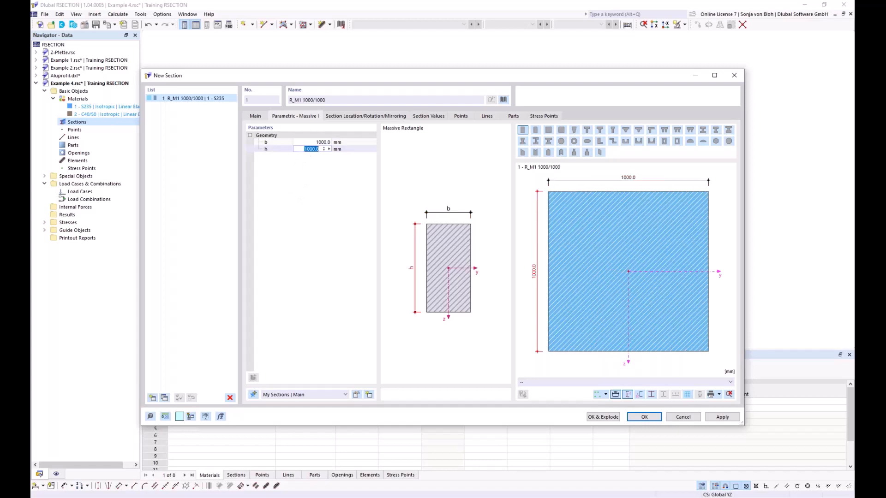
{"action": "type", "text": "200"}
{"action": "key", "text": "Return"}
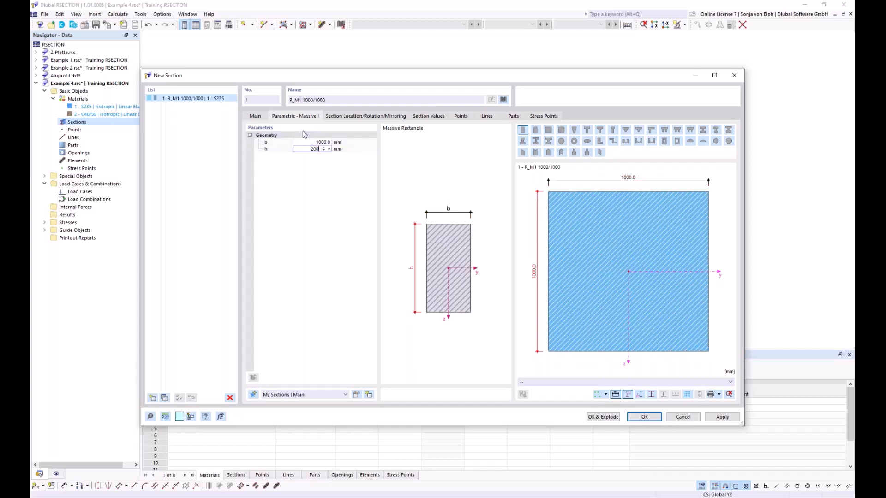
Assign material 2 - C40/50 to the massive rectangle and insert it at the origin
{"action": "left_click", "coordinate": [255, 116]}
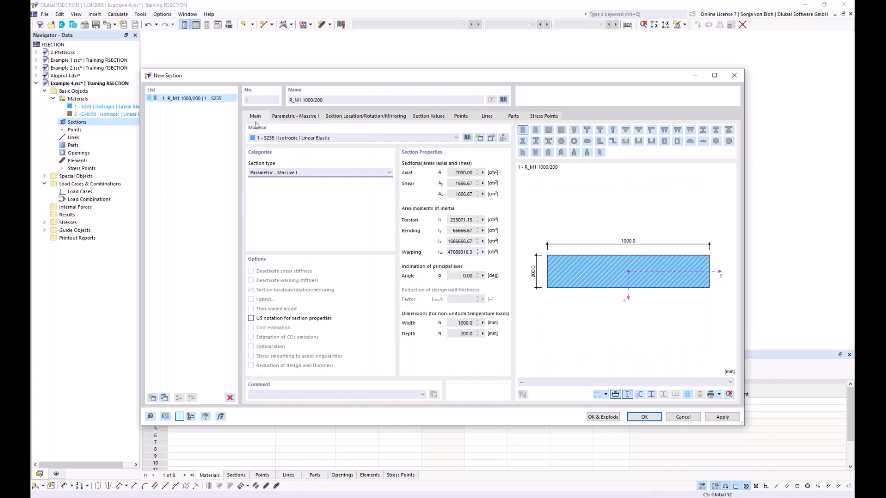
{"action": "left_click", "coordinate": [297, 138]}
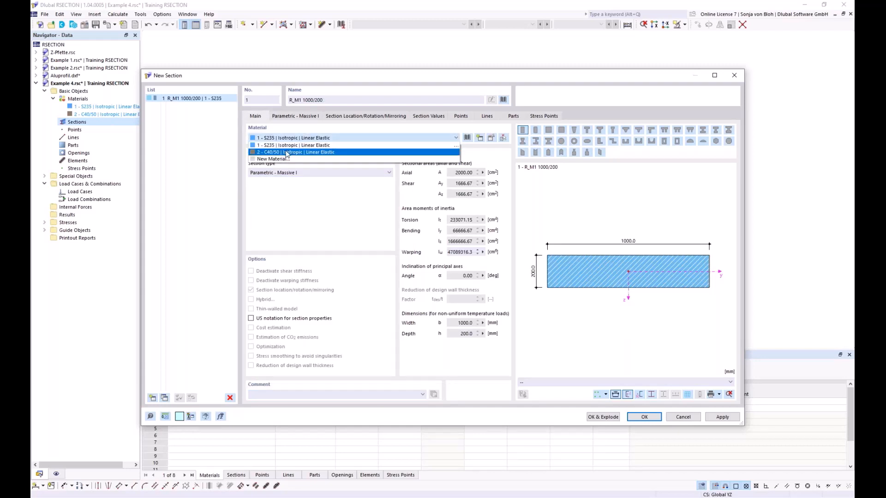
{"action": "left_click", "coordinate": [290, 152]}
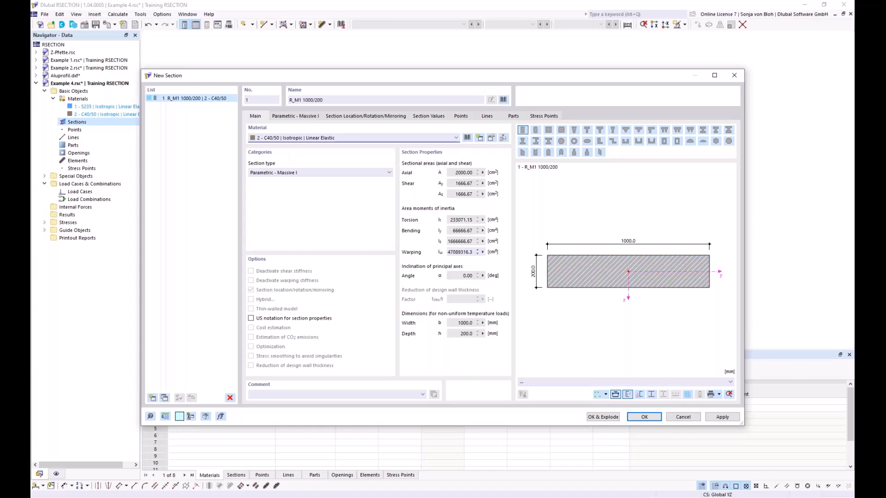
{"action": "left_click", "coordinate": [646, 418]}
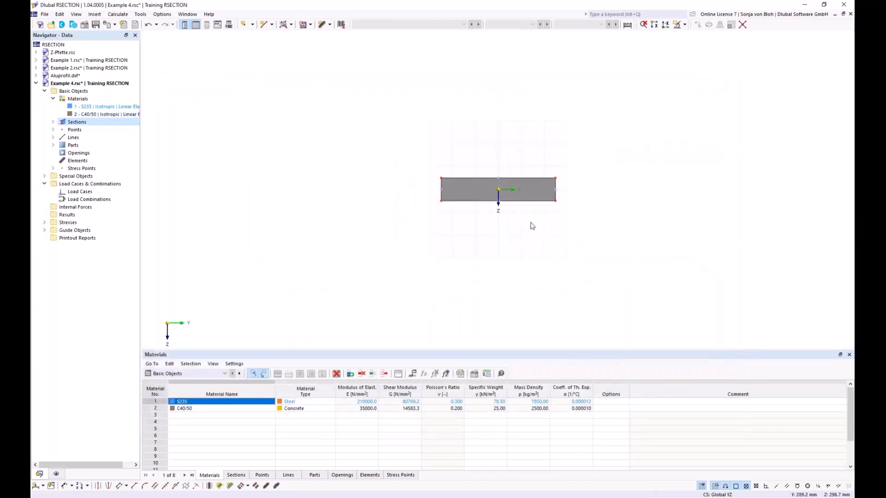
Start a second section with the standardized HEB 400 steel profile from the DIN 1025-2:1995-11; Euronorm 53-62 series, using material S235
{"action": "middle_click_drag", "start_coordinate": [465, 251], "coordinate": [436, 248]}
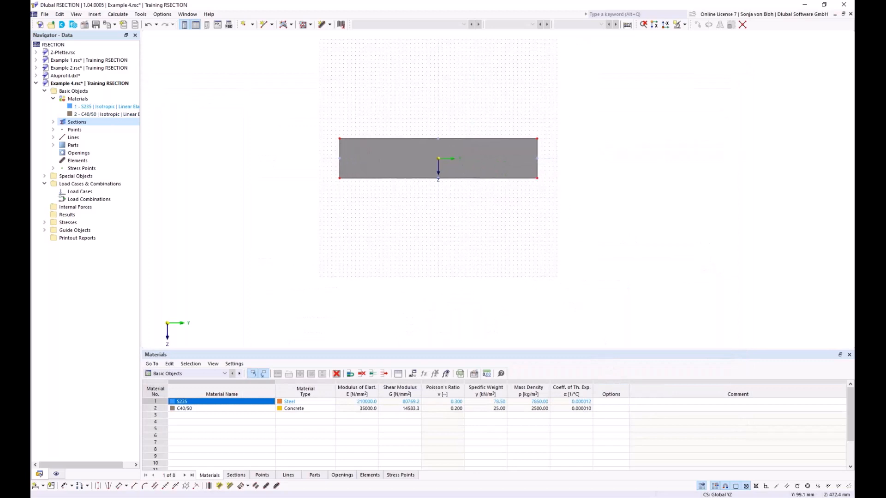
{"action": "scroll", "coordinate": [460, 253], "scroll_direction": "up", "scroll_amount": 1}
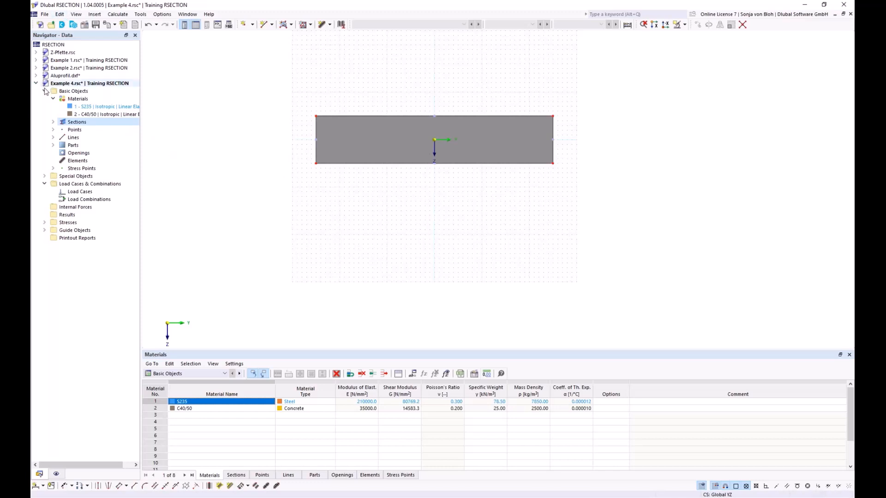
{"action": "right_click", "coordinate": [77, 123]}
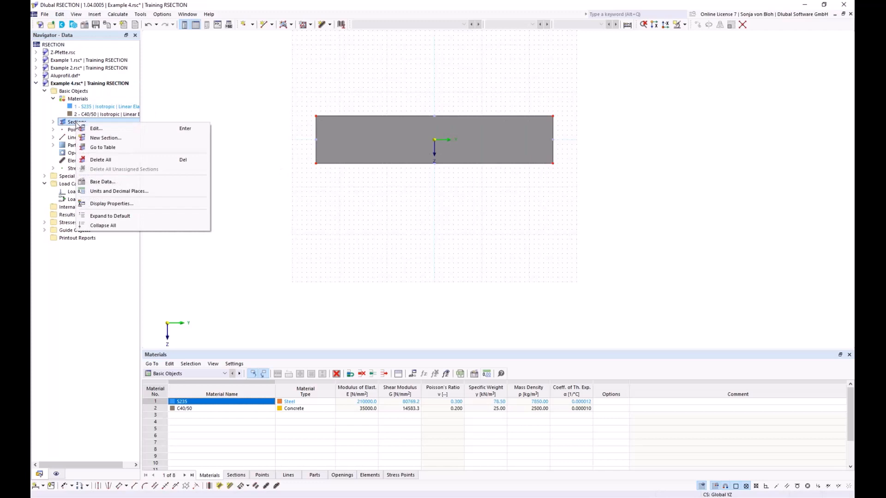
{"action": "left_click", "coordinate": [90, 138]}
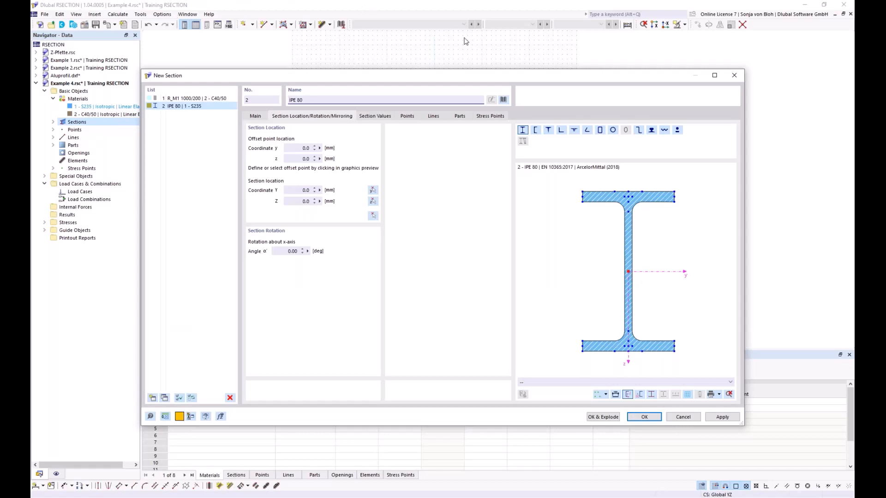
{"action": "left_click", "coordinate": [504, 99]}
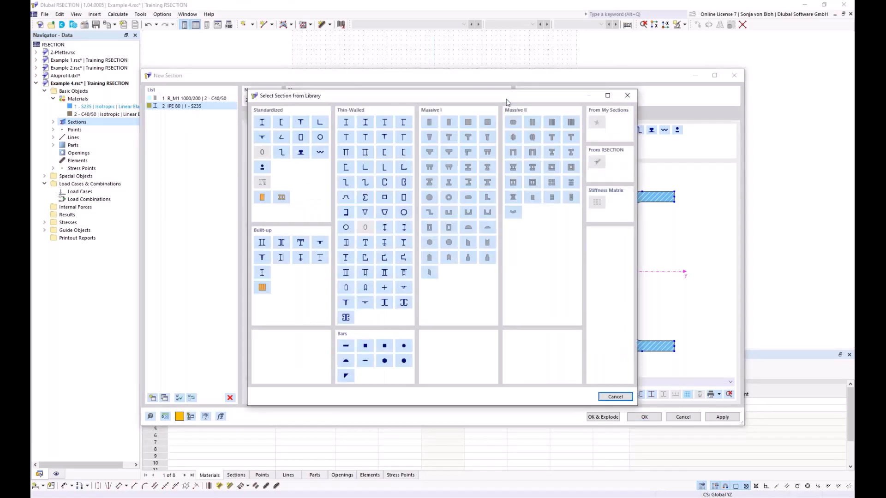
{"action": "left_click", "coordinate": [262, 122]}
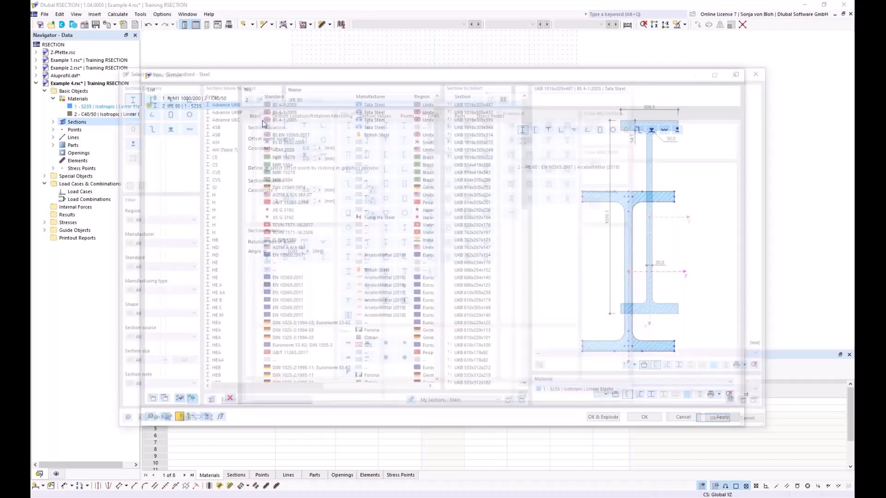
{"action": "left_click", "coordinate": [245, 405]}
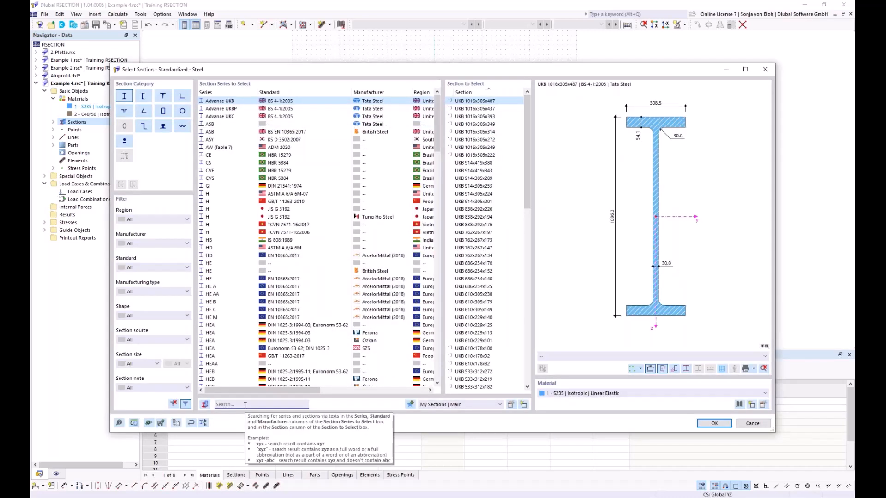
{"action": "type", "text": "HEB"}
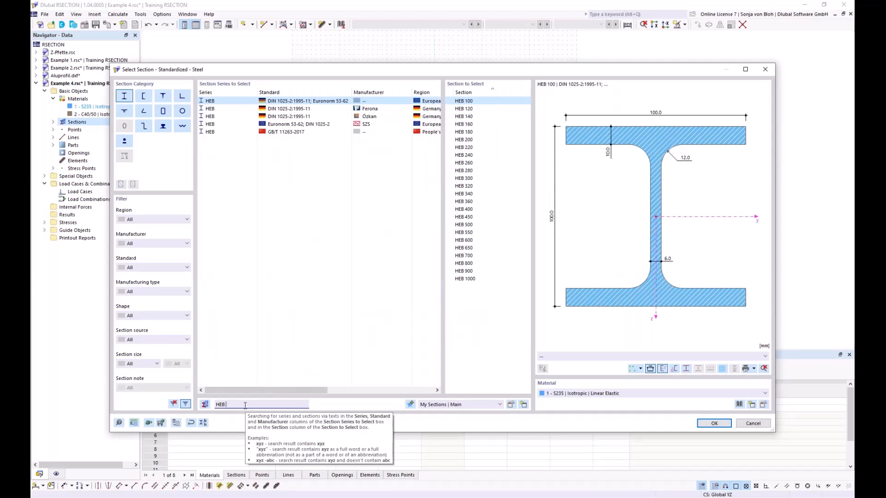
{"action": "type", "text": " 400"}
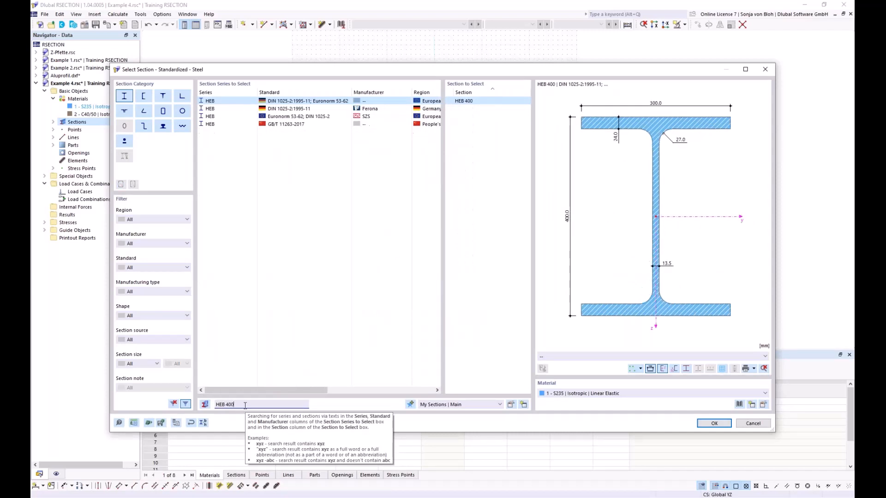
{"action": "left_click", "coordinate": [466, 101]}
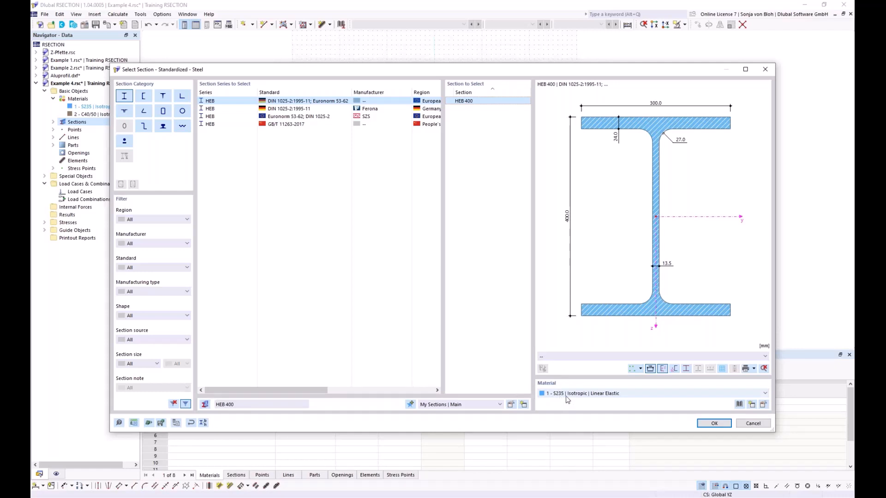
{"action": "left_click", "coordinate": [703, 424]}
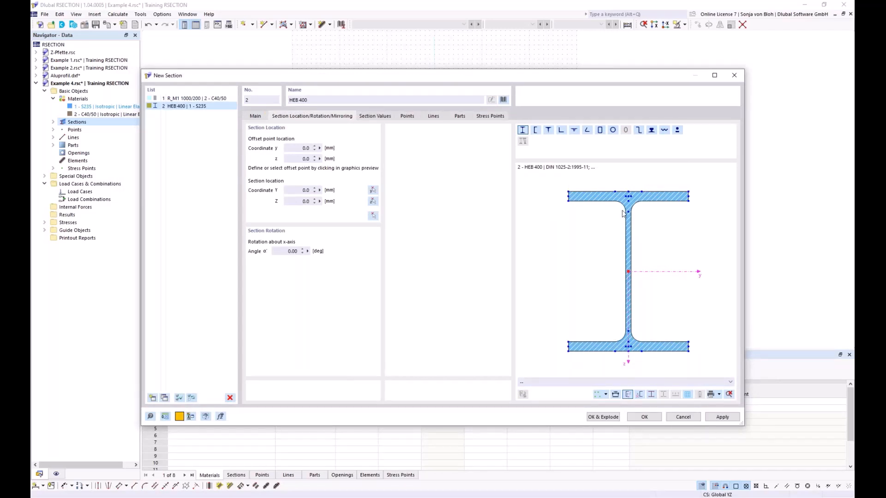
Place the HEB 400 by its top flange's upper midpoint on the concrete slab's bottom-edge midpoint at Y 0, Z 100 mm
{"action": "left_click", "coordinate": [627, 190]}
{"action": "left_click", "coordinate": [374, 216]}
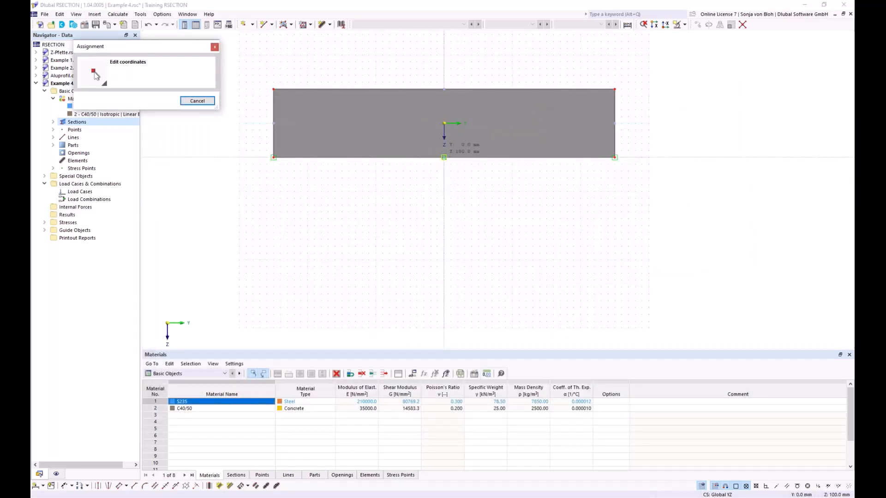
{"action": "left_click", "coordinate": [444, 157]}
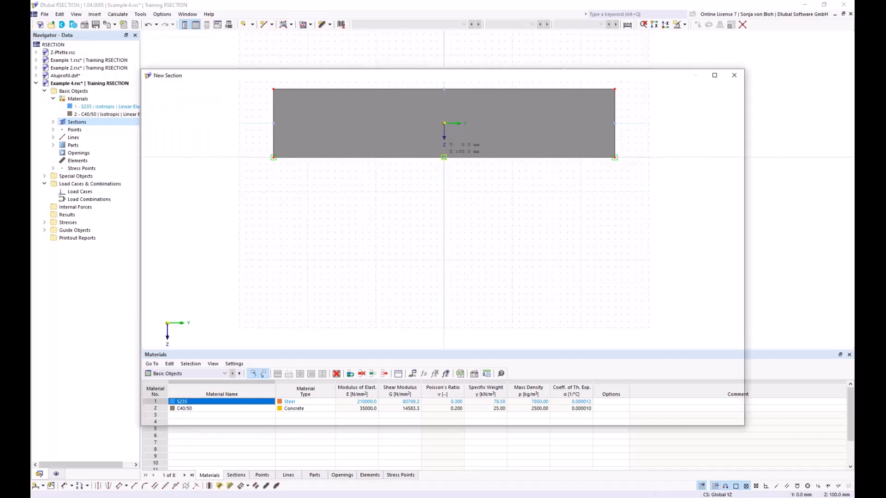
{"action": "left_click", "coordinate": [644, 417]}
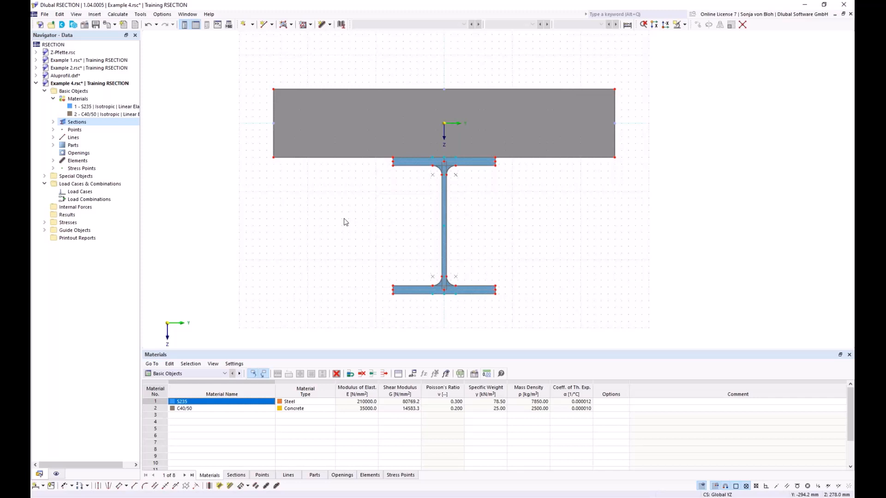
Create load case LC1 named M with the Permanent action category
{"action": "right_click", "coordinate": [88, 193]}
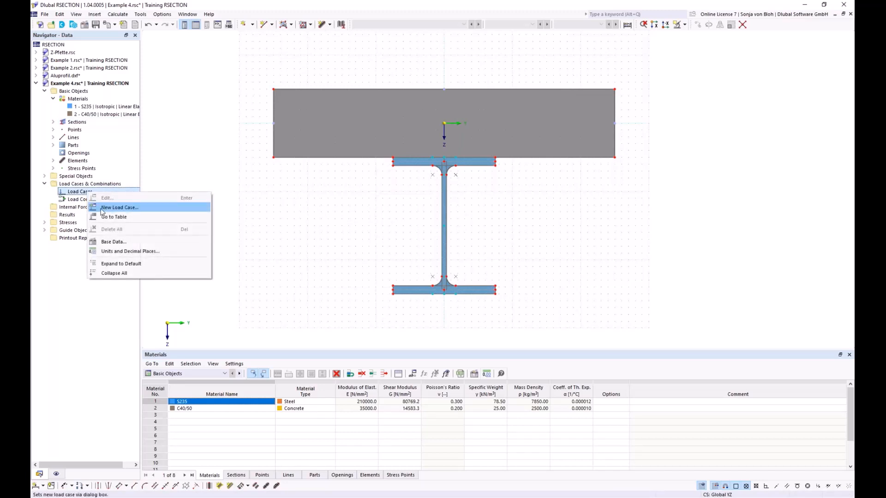
{"action": "left_click", "coordinate": [102, 211]}
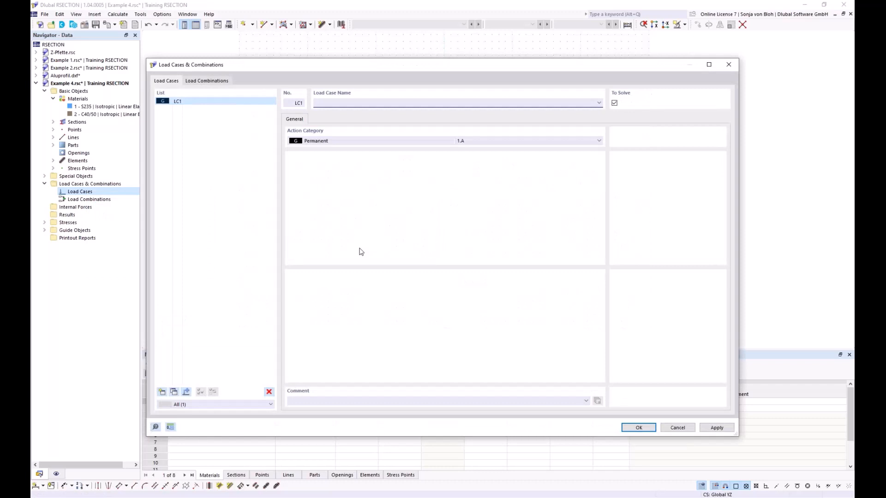
{"action": "type", "text": "M"}
{"action": "left_click", "coordinate": [637, 429]}
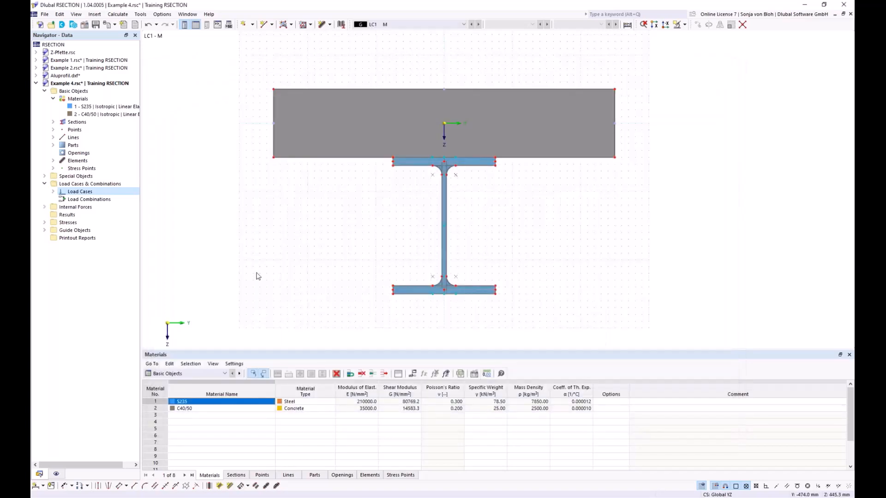
Define internal forces for load case LC1 - M on member 1 at x = 0 m with bending moment My = 100 kNm
{"action": "left_click", "coordinate": [44, 206]}
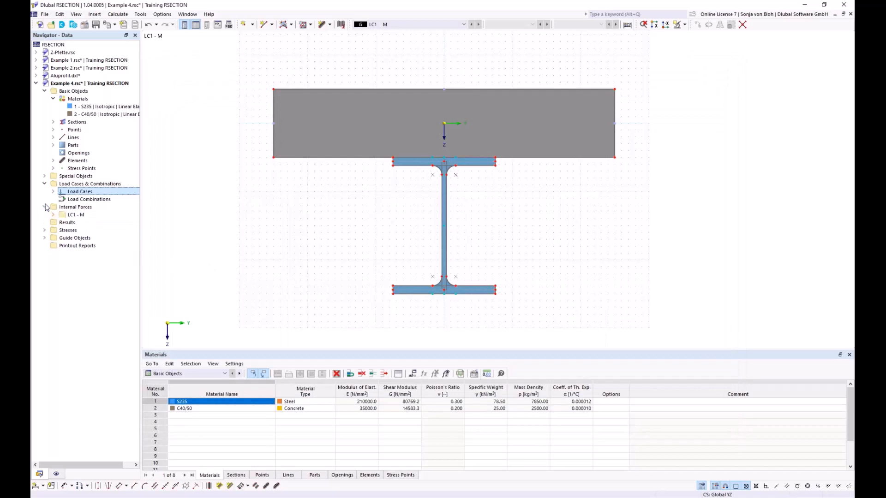
{"action": "left_click", "coordinate": [53, 215]}
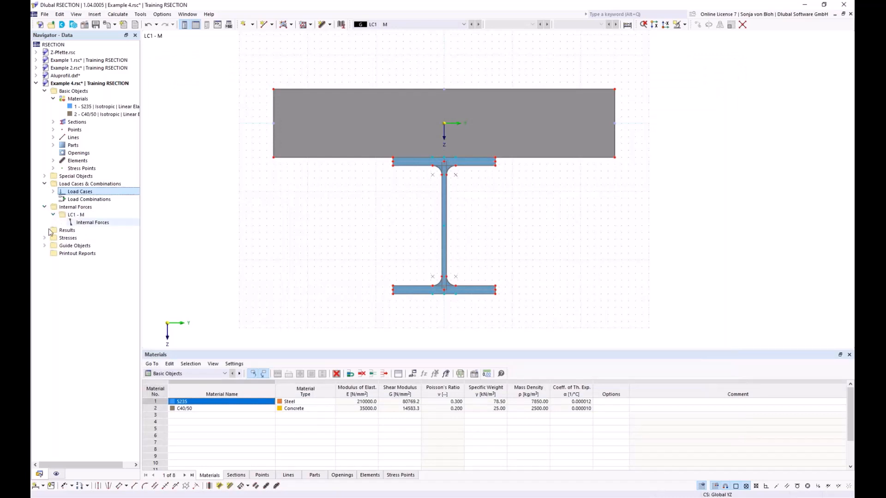
{"action": "double_click", "coordinate": [92, 223]}
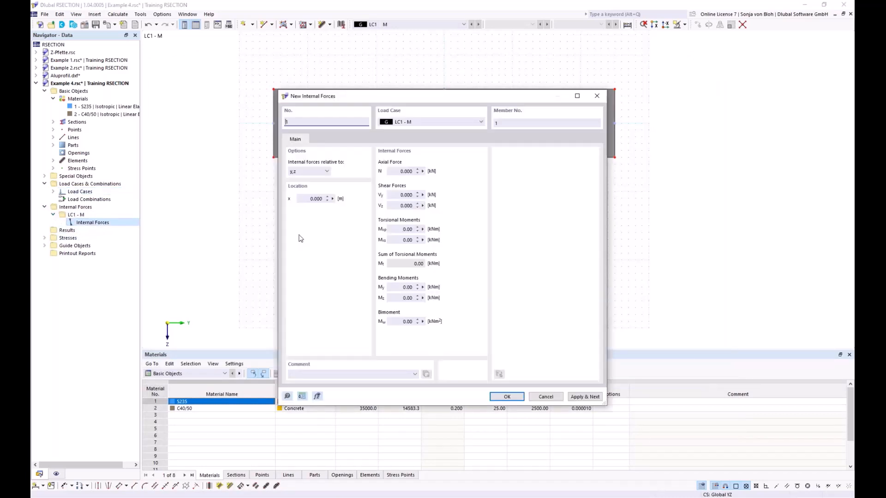
{"action": "left_click", "coordinate": [398, 286]}
{"action": "type", "text": "100"}
{"action": "left_click", "coordinate": [501, 396]}
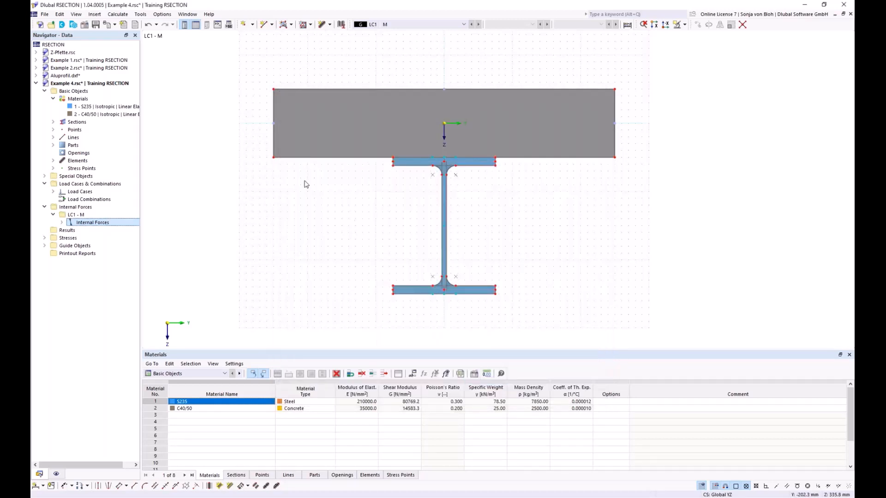
Calculate the composite section and display the total normal stress σx,tot
{"action": "left_click", "coordinate": [121, 16]}
{"action": "left_click", "coordinate": [129, 22]}
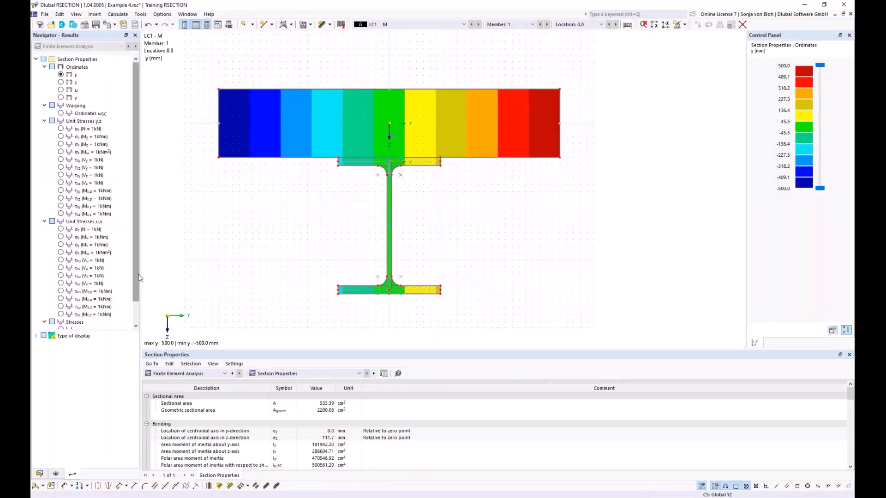
{"action": "scroll", "coordinate": [139, 277], "scroll_direction": "down", "scroll_amount": 1}
{"action": "left_click", "coordinate": [61, 307]}
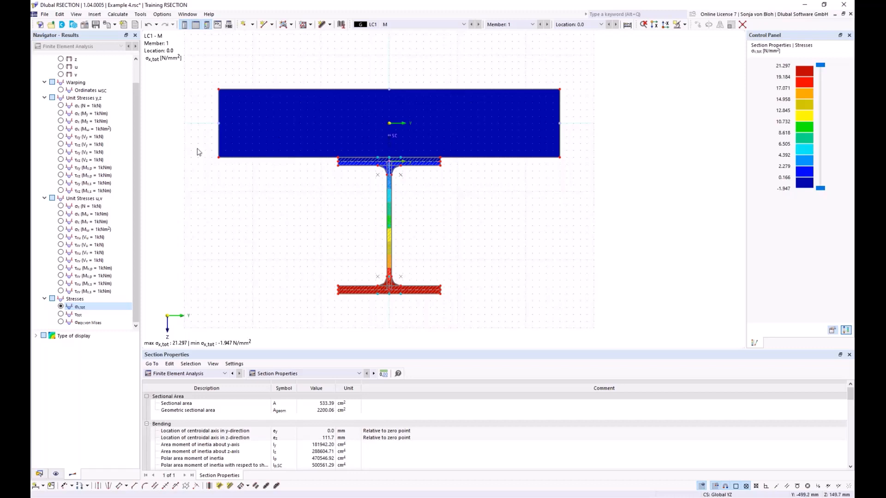
Save the section, switch to RFEM and create a blank 3D model named Example 1 in the Training RSECTION project
{"action": "left_click", "coordinate": [96, 25]}
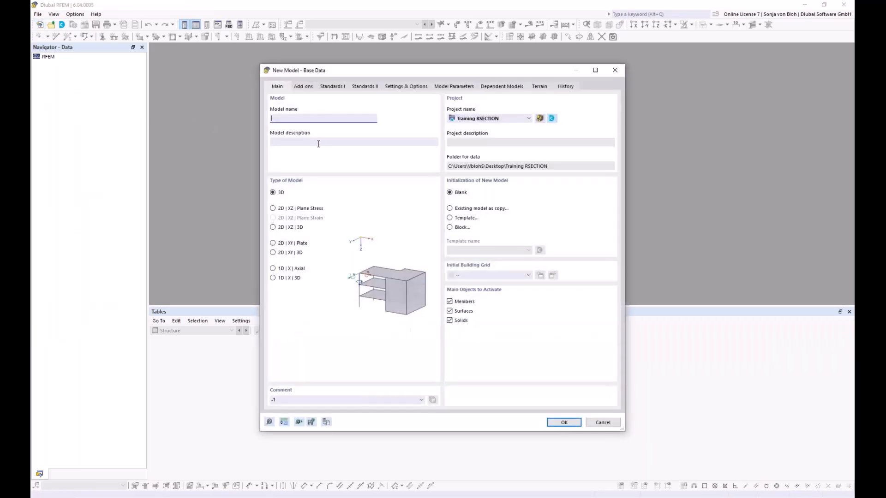
{"action": "type", "text": "Example 1"}
{"action": "left_click", "coordinate": [559, 423]}
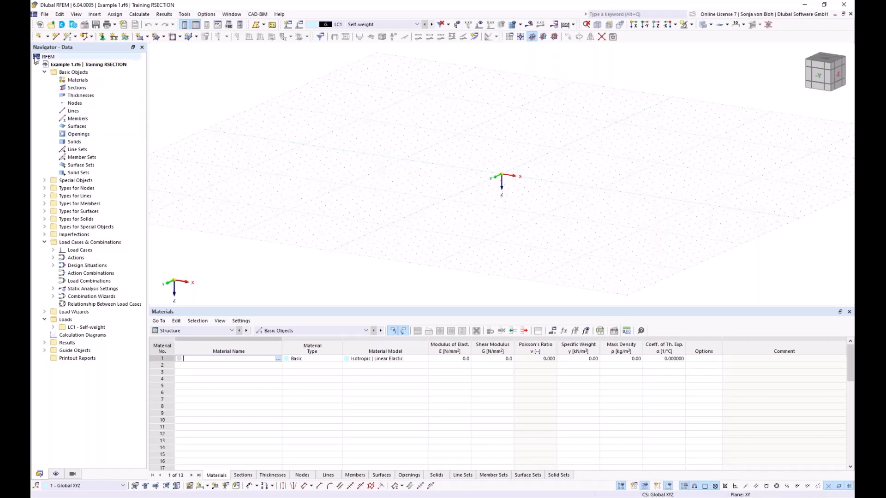
Add a new section imported from RSECTION file Example 4, keeping the hybrid S235 and C40/50 assignment with C40/50 as reference material
{"action": "right_click", "coordinate": [80, 89]}
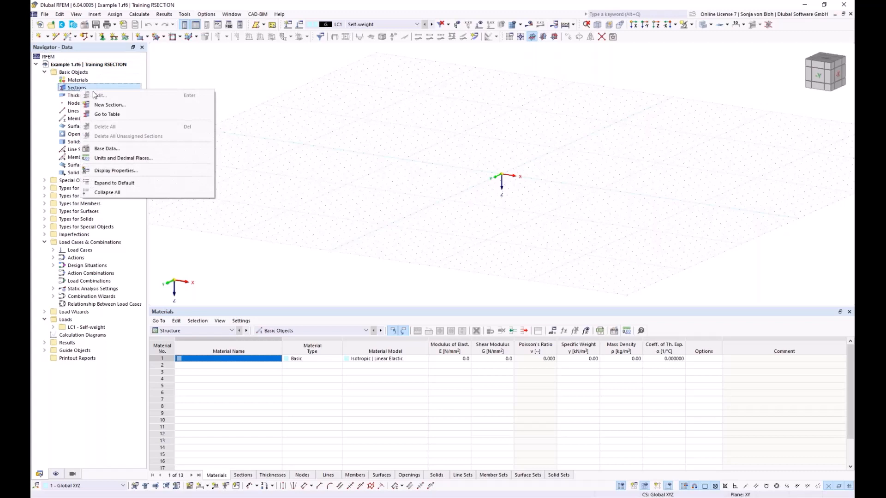
{"action": "left_click", "coordinate": [110, 104]}
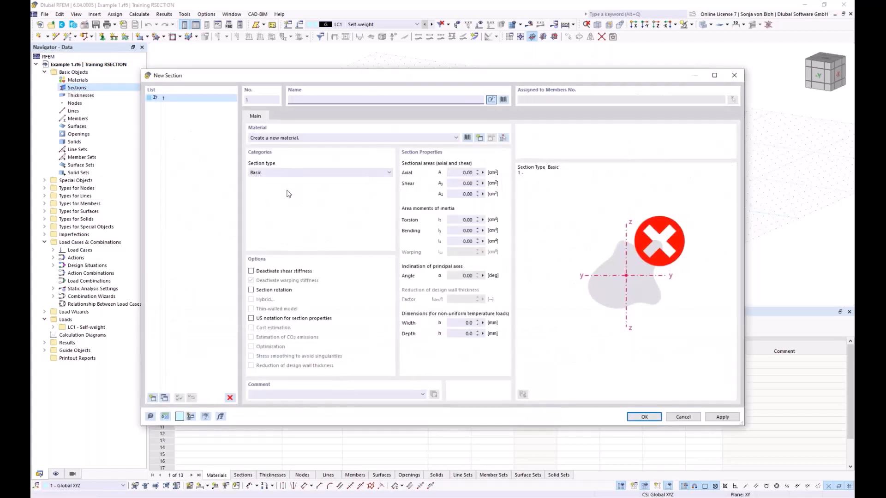
{"action": "left_click", "coordinate": [504, 100]}
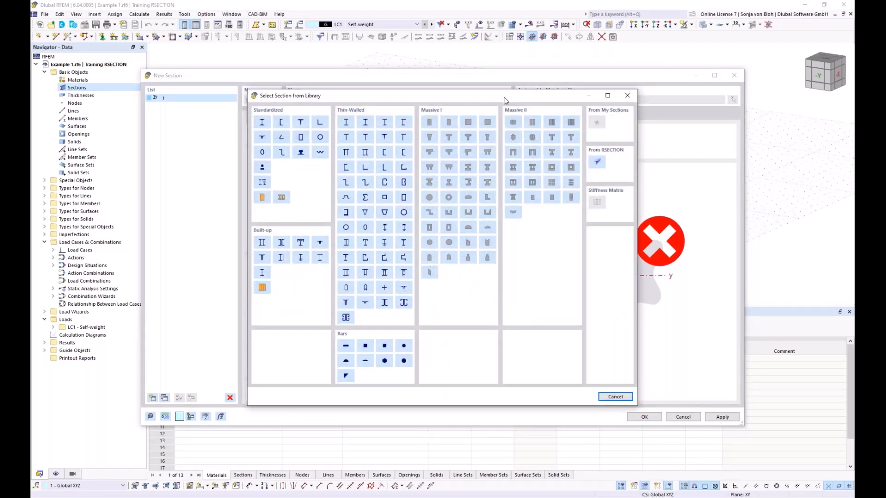
{"action": "left_click", "coordinate": [599, 163]}
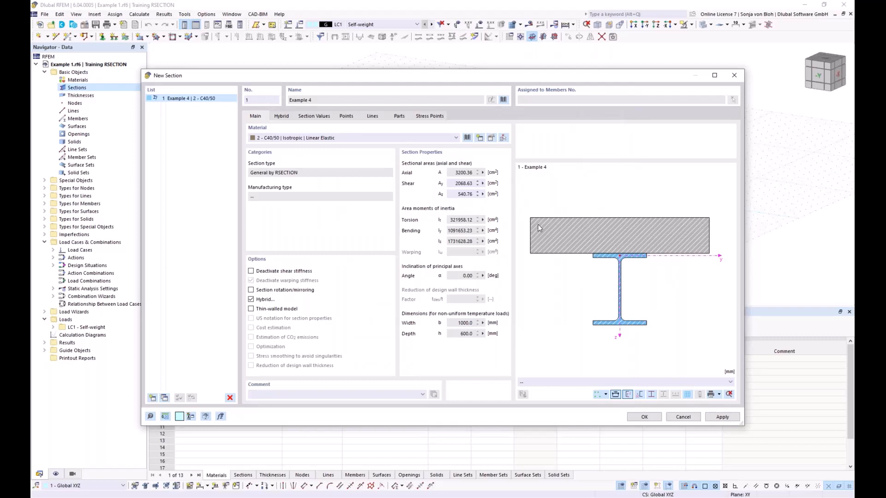
{"action": "left_click", "coordinate": [282, 118]}
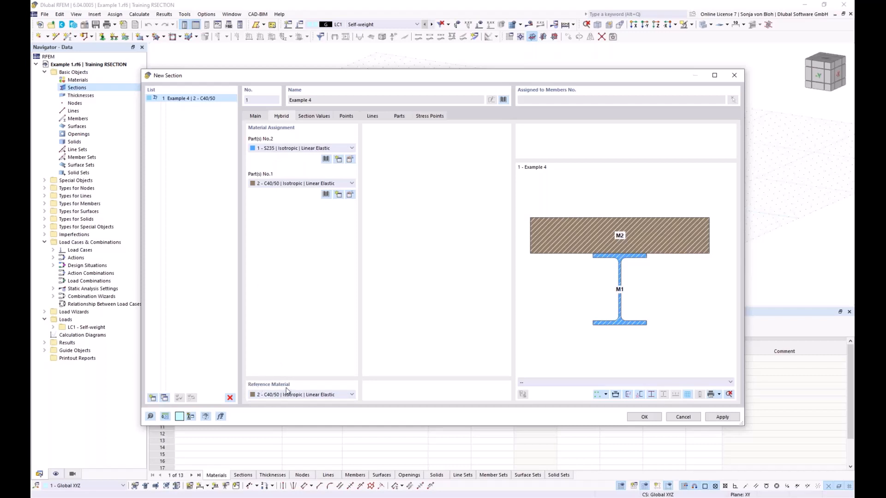
{"action": "left_click", "coordinate": [644, 417]}
Model a single member with uniform section 1 - Example 4 from the origin to X 4 m, Y 0, Z 0
{"action": "middle_click_drag", "start_coordinate": [403, 236], "coordinate": [372, 229]}
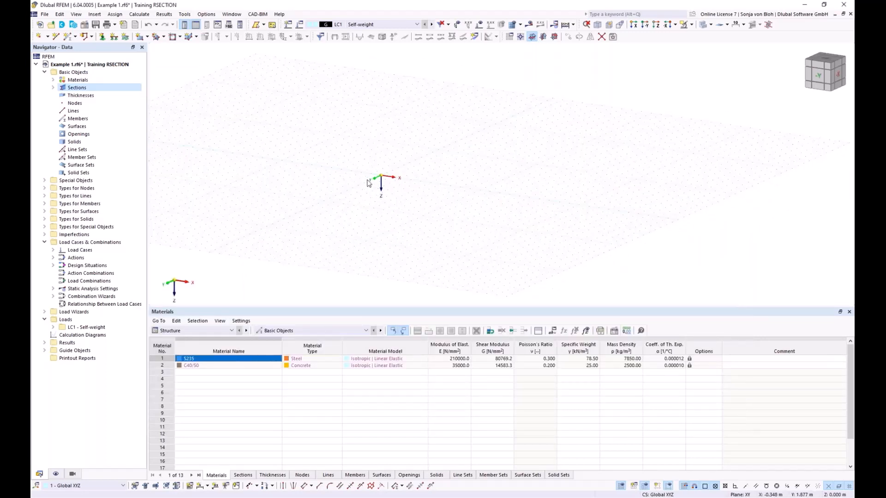
{"action": "left_click", "coordinate": [70, 40]}
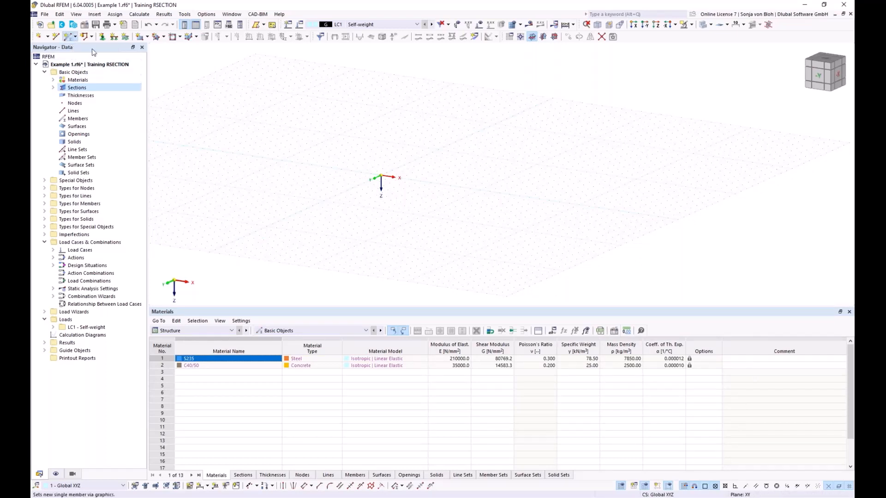
{"action": "left_click", "coordinate": [229, 114]}
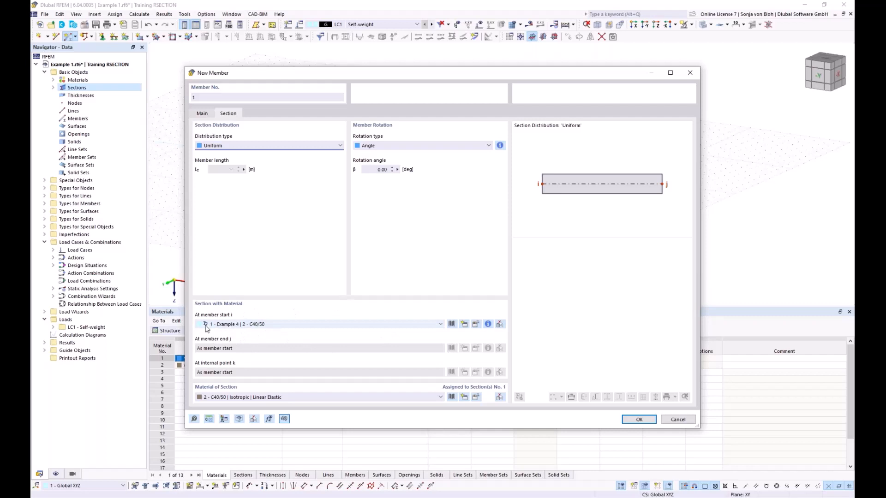
{"action": "left_click", "coordinate": [639, 420]}
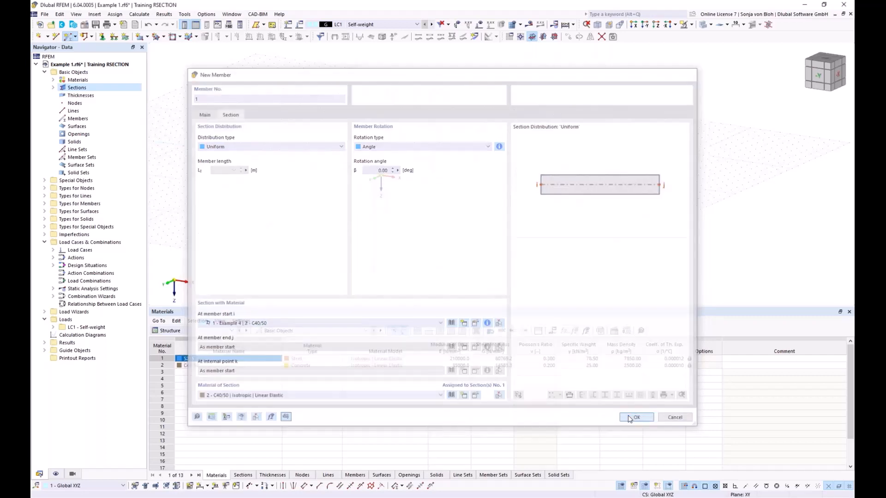
{"action": "left_click", "coordinate": [381, 177]}
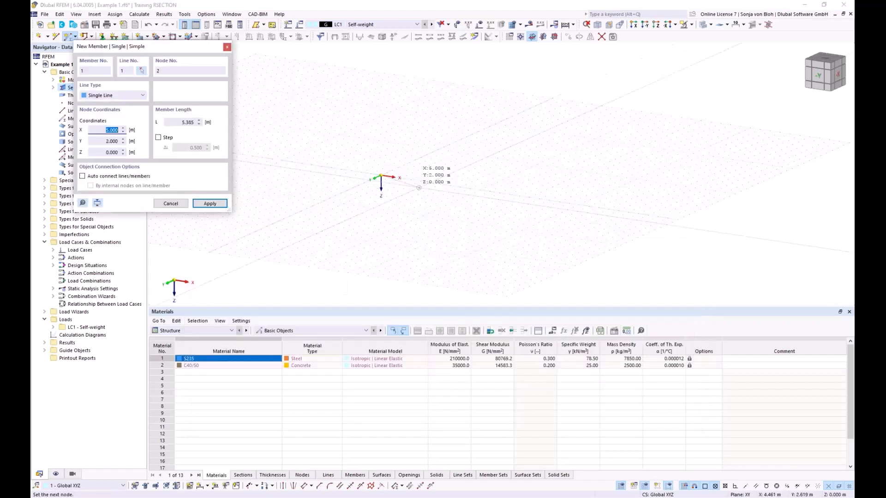
{"action": "left_click", "coordinate": [420, 181]}
{"action": "scroll", "coordinate": [420, 184], "scroll_direction": "up", "scroll_amount": 6}
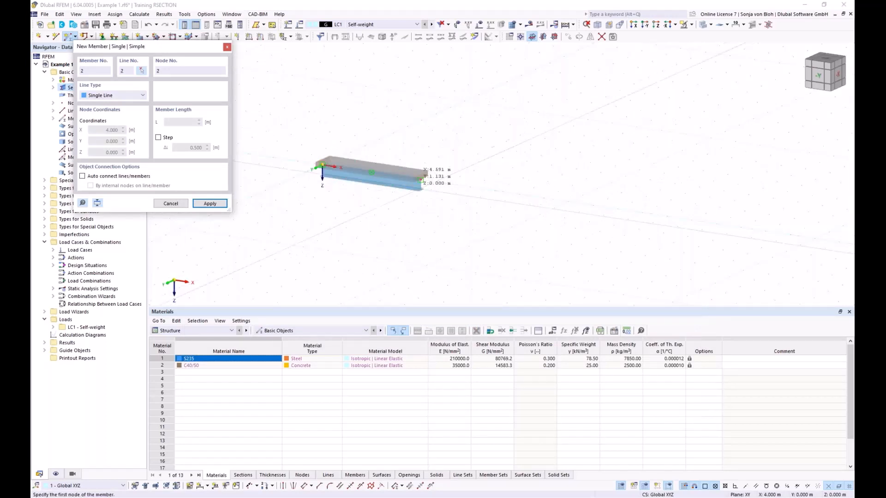
{"action": "key", "text": "Escape"}
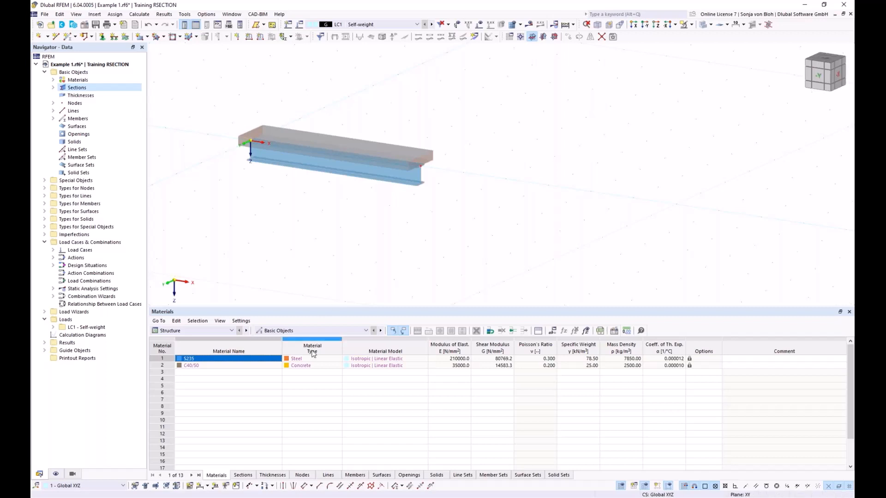
Switch to the Dlubal webinars page in Chrome and look through the support, learning, news and events offerings
{"action": "mouse_move", "coordinate": [218, 490]}
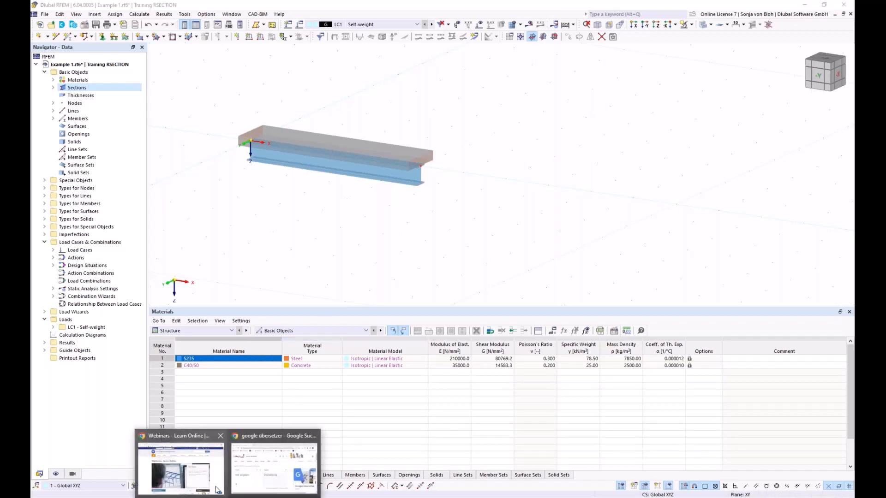
{"action": "left_click", "coordinate": [185, 453]}
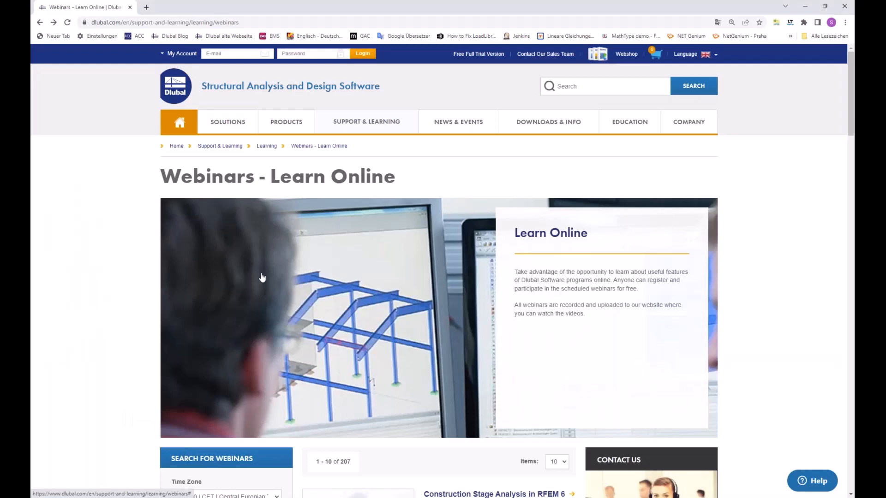
{"action": "mouse_move", "coordinate": [370, 129]}
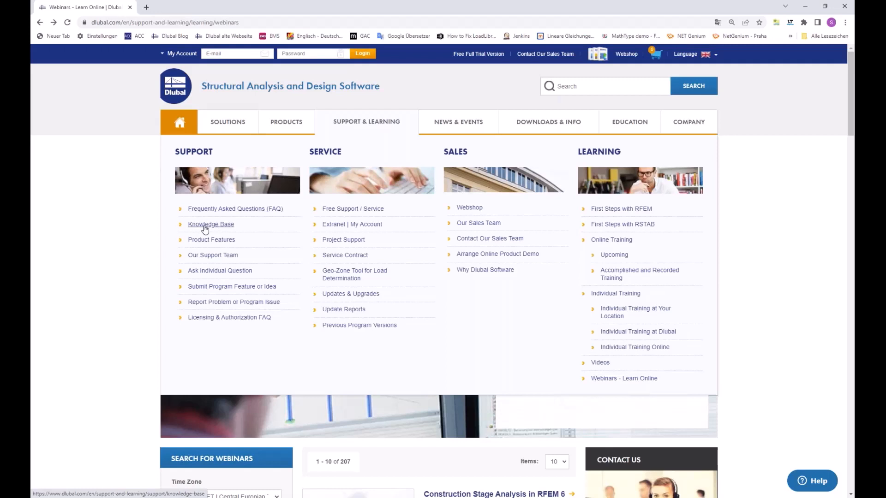
{"action": "mouse_move", "coordinate": [457, 124]}
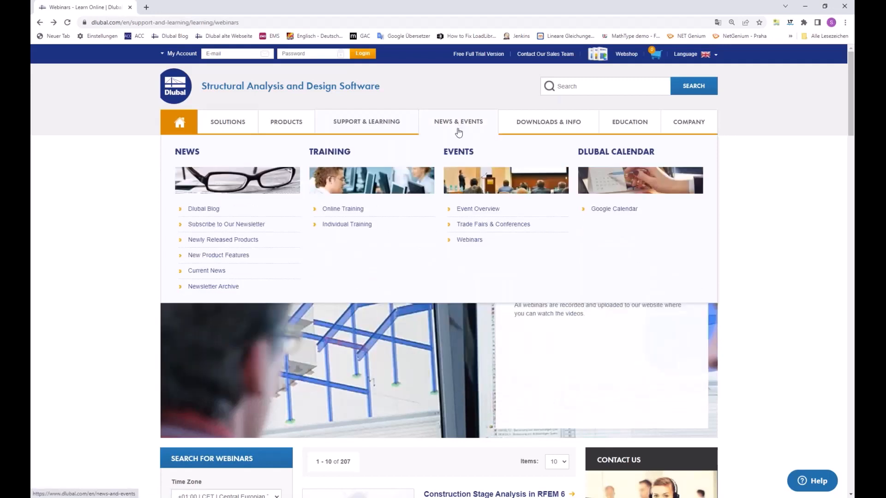